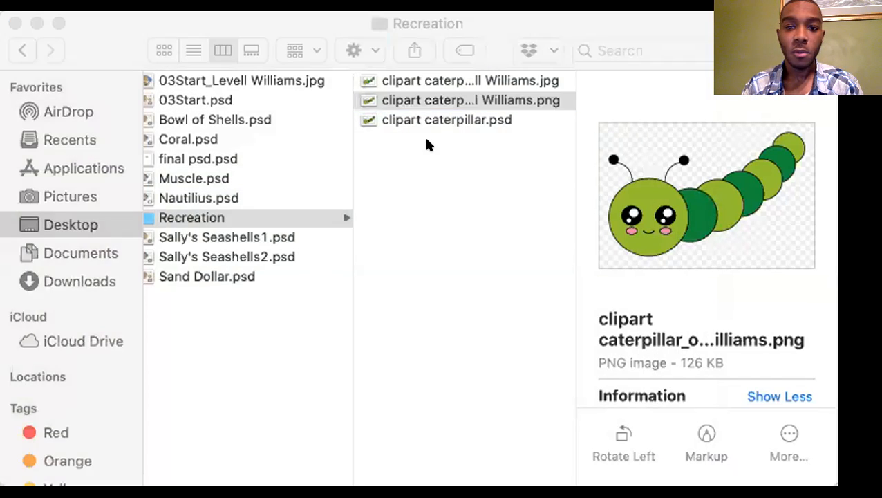
Switch to Photopea and open the clipart caterpillar image from the computer.
{"action": "key", "text": "super+Tab"}
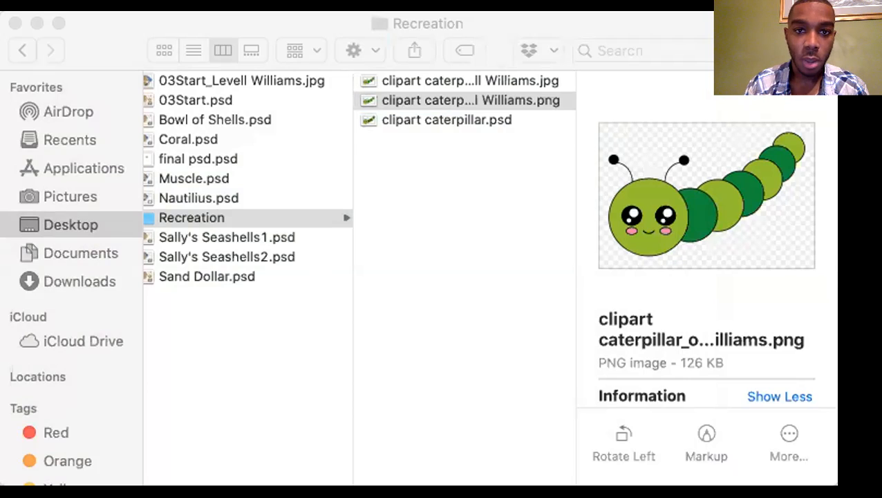
{"action": "key", "text": "super+Tab"}
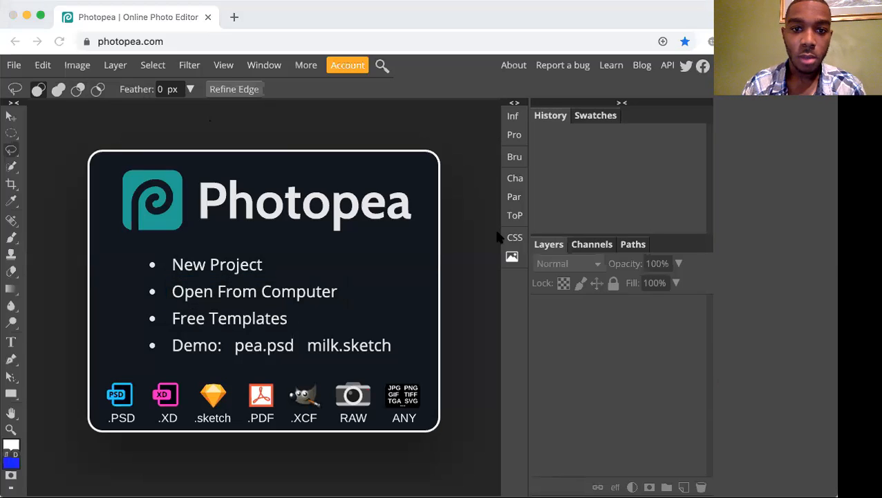
{"action": "double_click", "coordinate": [492, 265]}
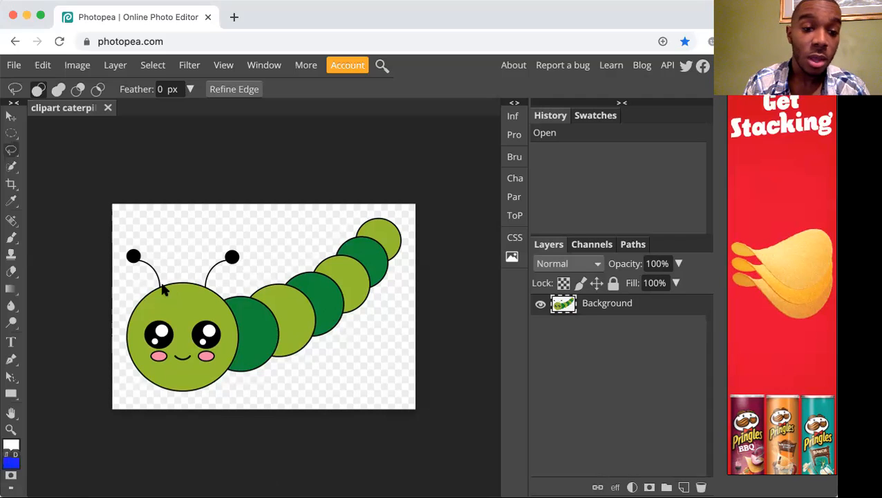
Select the whole caterpillar with the Quick Selection tool by brushing over its light green tail segment.
{"action": "key", "text": "w"}
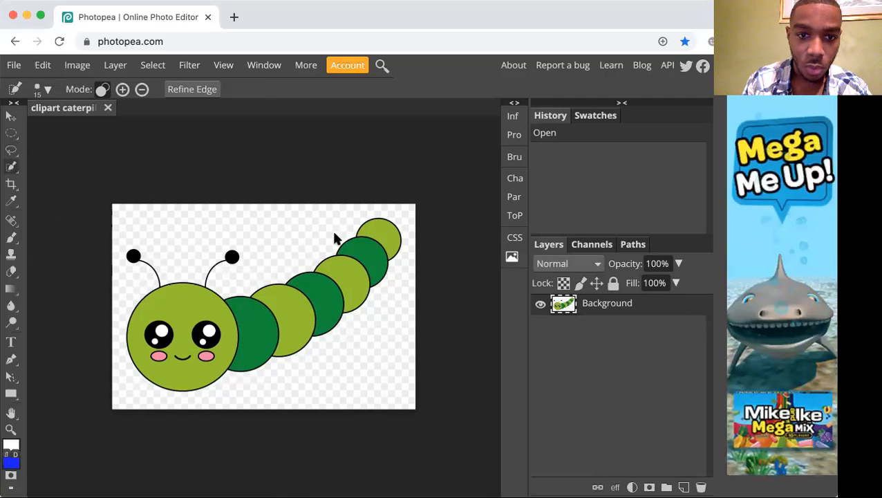
{"action": "key", "text": "super+plus"}
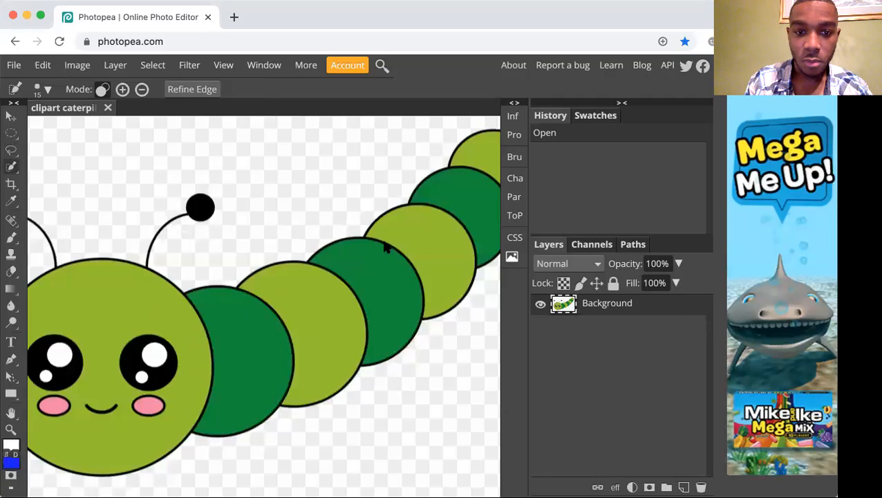
{"action": "key", "text": "super+plus"}
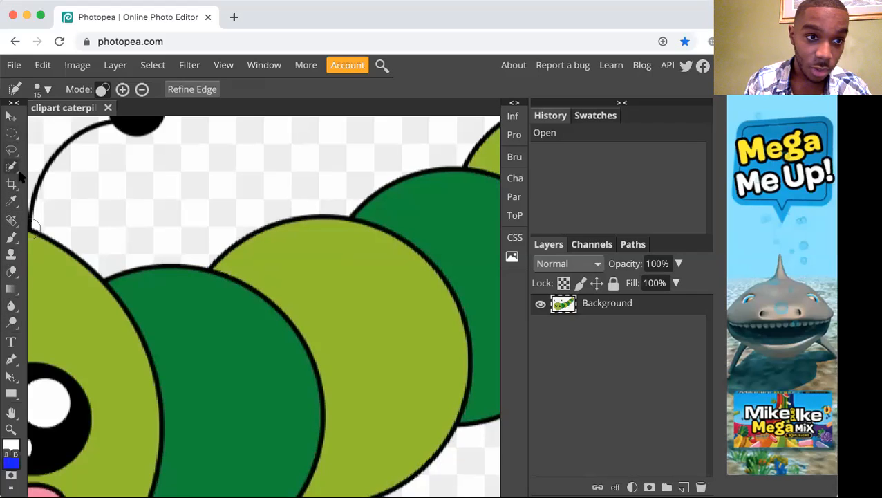
{"action": "key", "text": "h"}
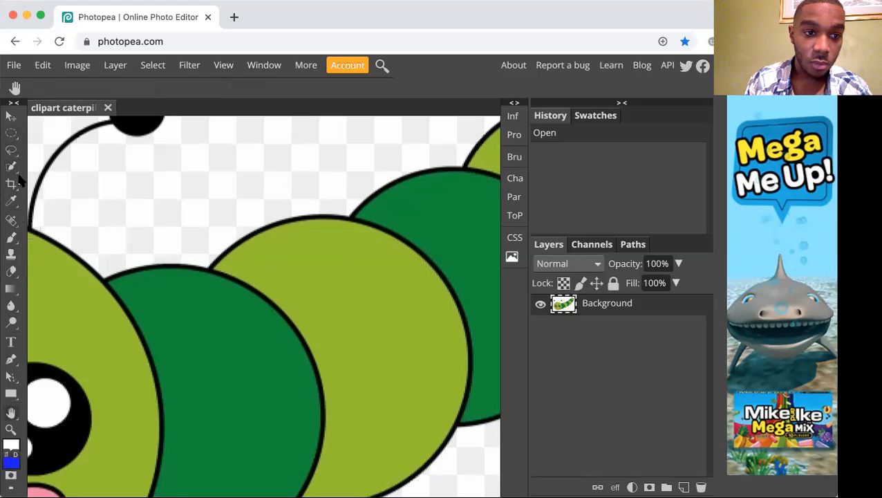
{"action": "left_click_drag", "start_coordinate": [403, 220], "coordinate": [85, 342]}
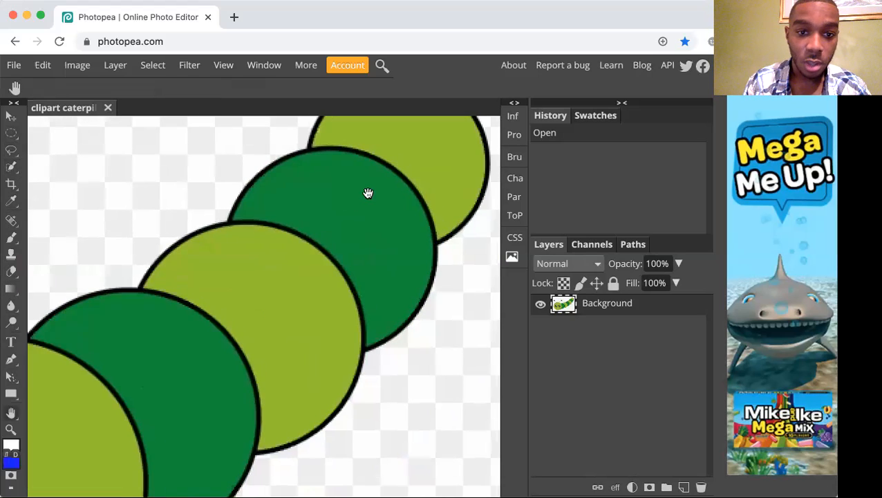
{"action": "left_click_drag", "start_coordinate": [367, 192], "coordinate": [336, 287]}
{"action": "left_click_drag", "start_coordinate": [427, 230], "coordinate": [338, 231]}
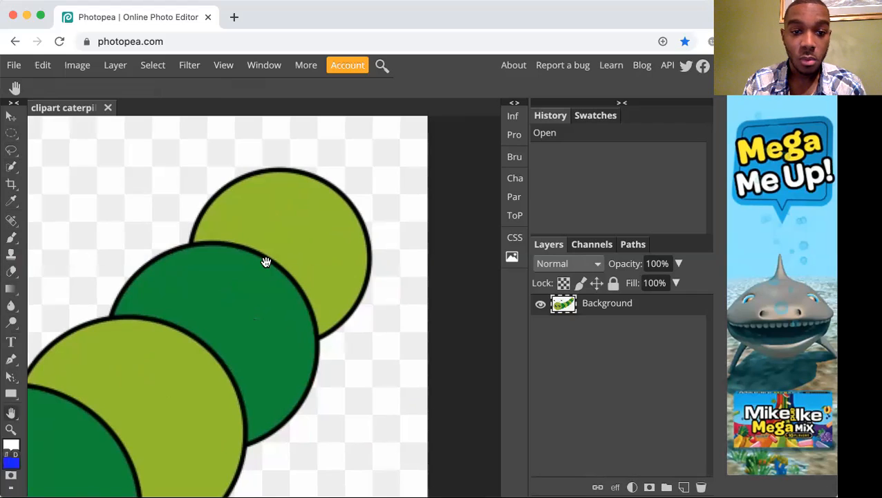
{"action": "key", "text": "j"}
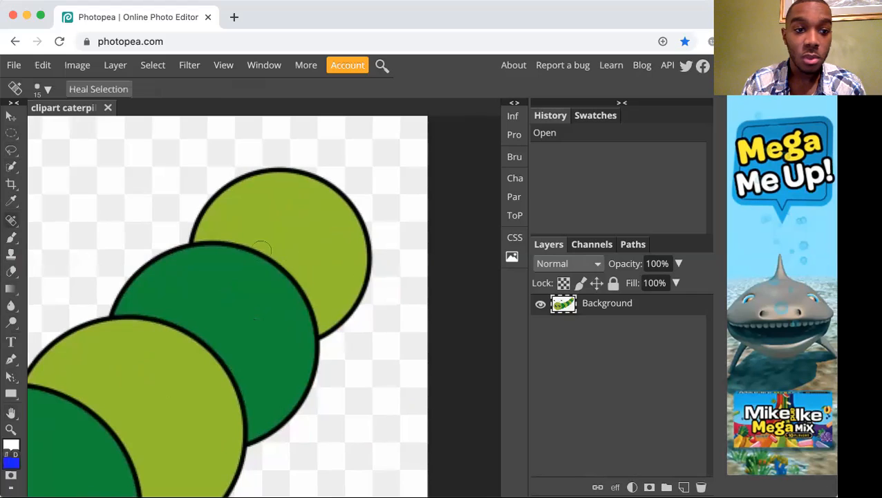
{"action": "left_click", "coordinate": [13, 168]}
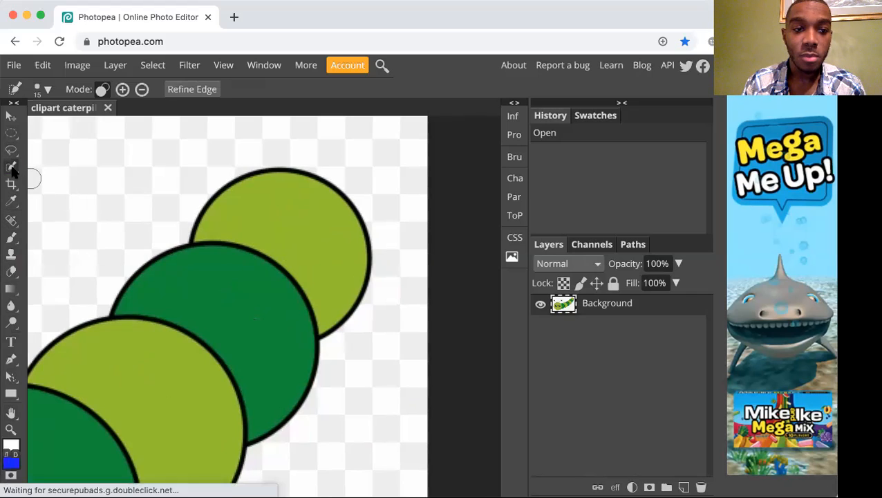
{"action": "left_click", "coordinate": [250, 201]}
{"action": "left_click_drag", "start_coordinate": [250, 201], "coordinate": [267, 191]}
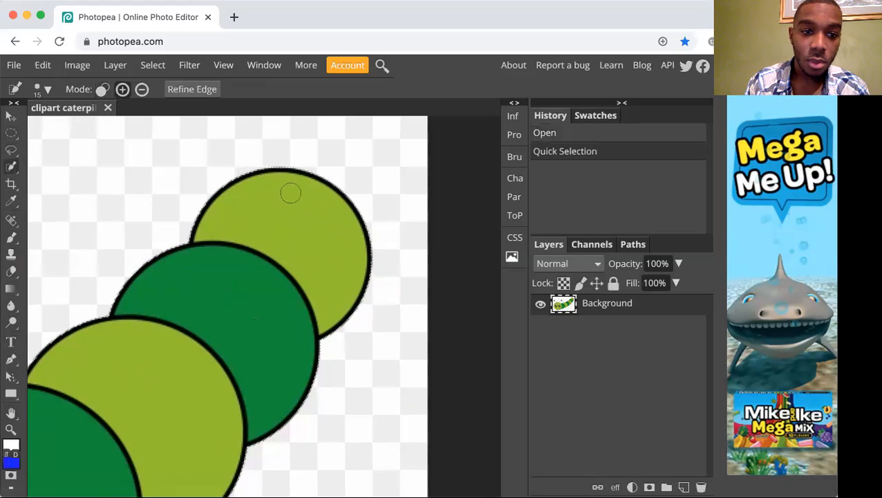
Subtract the head, antennae and adjoining dark green segment from the selection with the Quick Selection tool.
{"action": "key", "text": "super+minus"}
{"action": "key", "text": "super+minus"}
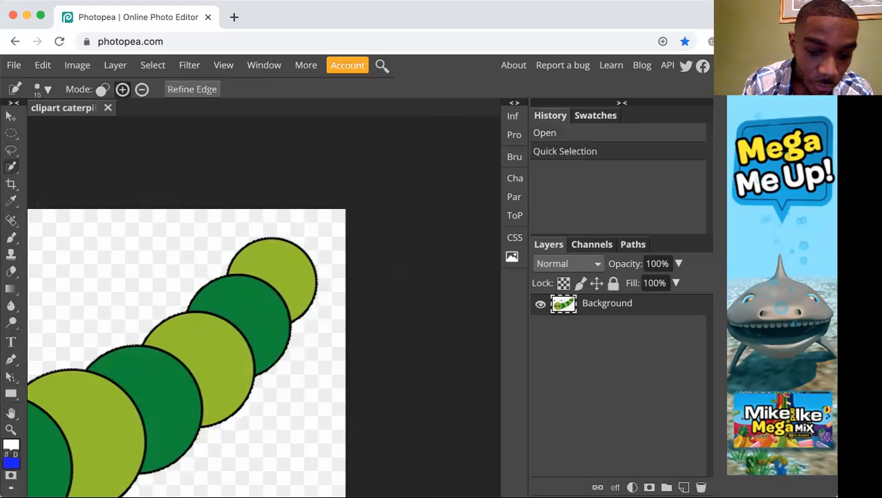
{"action": "key", "text": "h"}
{"action": "left_click_drag", "start_coordinate": [199, 265], "coordinate": [326, 148]}
{"action": "left_click_drag", "start_coordinate": [265, 236], "coordinate": [380, 197]}
{"action": "left_click_drag", "start_coordinate": [444, 215], "coordinate": [307, 240]}
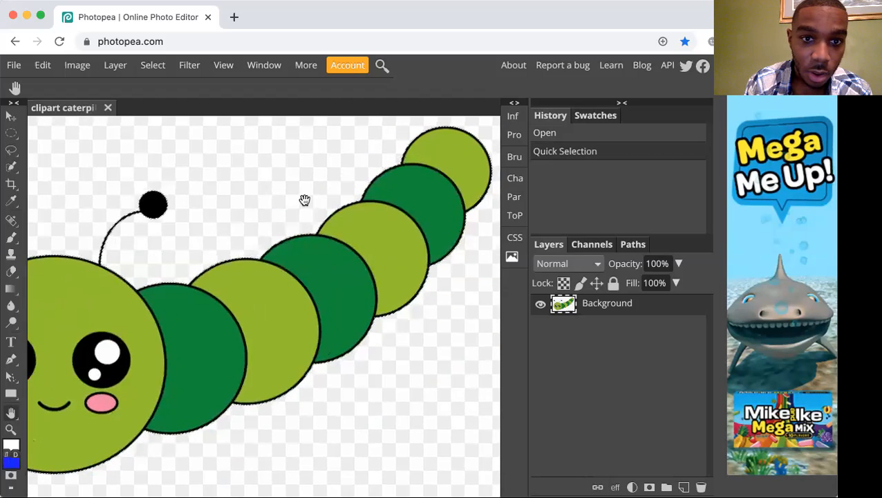
{"action": "key", "text": "ctrl+0"}
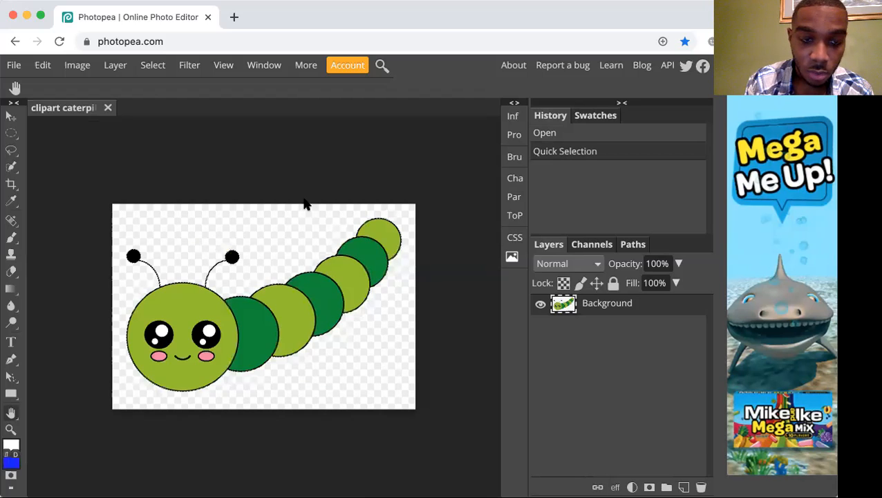
{"action": "left_click", "coordinate": [11, 166]}
{"action": "left_click", "coordinate": [141, 89]}
{"action": "key", "text": "ctrl+plus"}
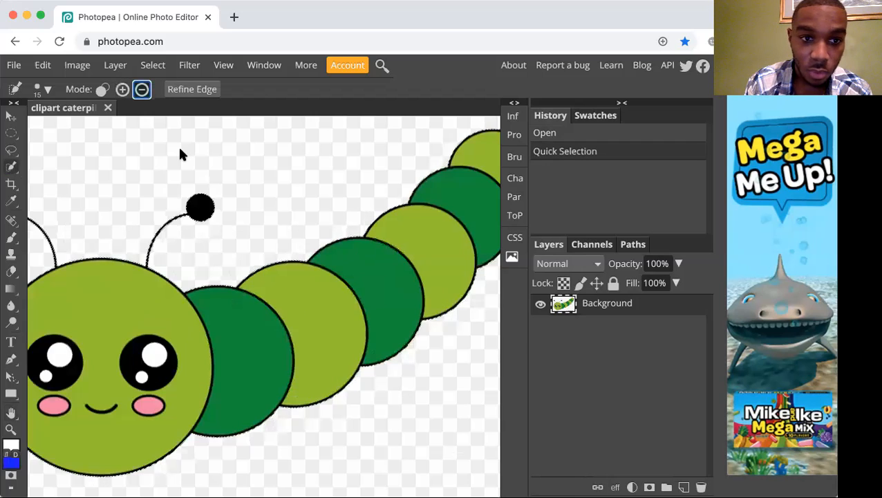
{"action": "left_click_drag", "start_coordinate": [204, 208], "coordinate": [130, 257]}
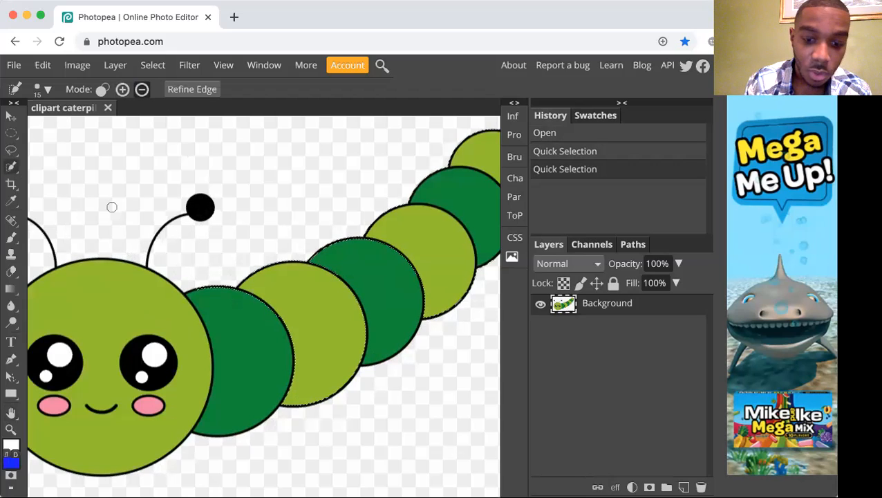
Subtract the second and third body segments, counted from the head, from the selection.
{"action": "key", "text": "space"}
{"action": "left_click_drag", "start_coordinate": [161, 205], "coordinate": [281, 216]}
{"action": "scroll", "coordinate": [110, 201], "scroll_direction": "right", "scroll_amount": 5}
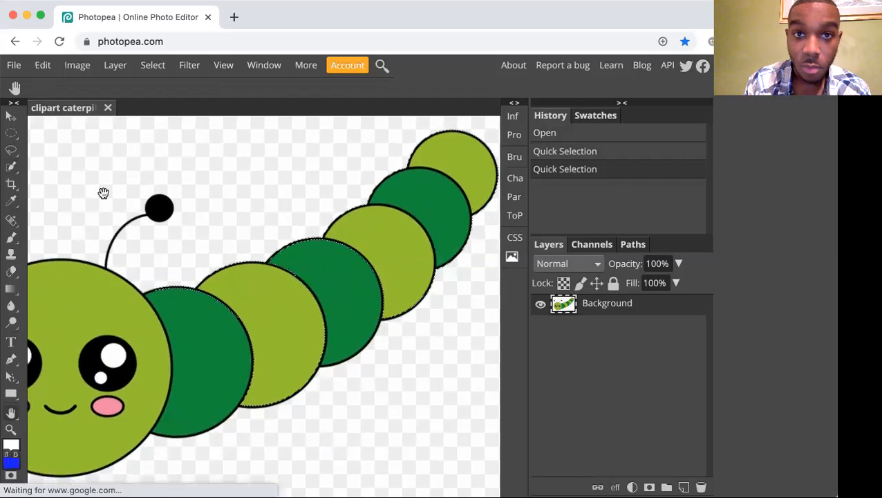
{"action": "key", "text": "h"}
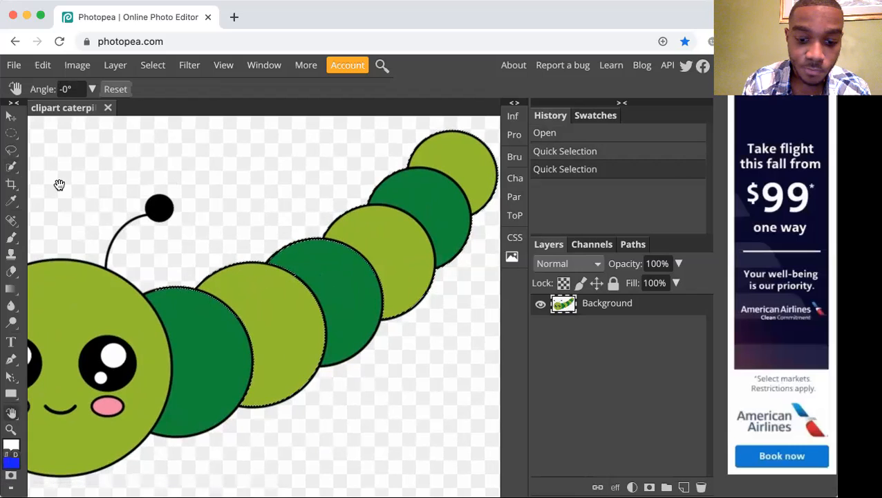
{"action": "key", "text": "w"}
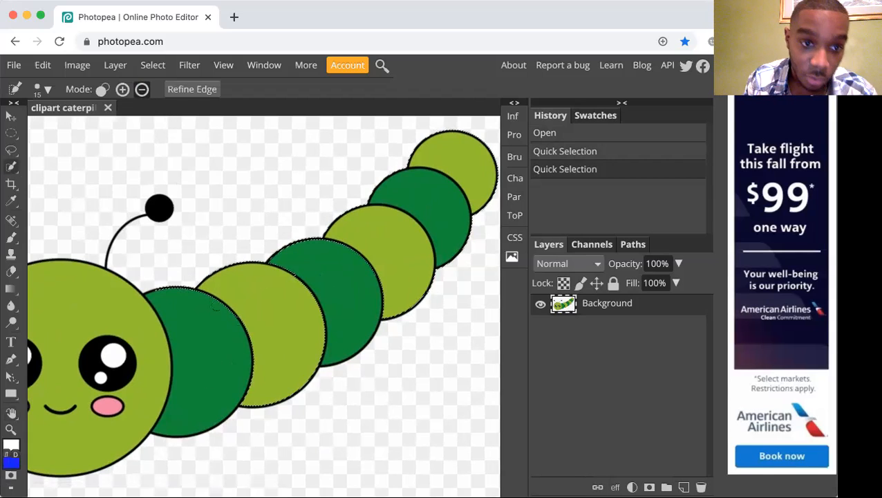
{"action": "left_click_drag", "start_coordinate": [225, 329], "coordinate": [292, 288]}
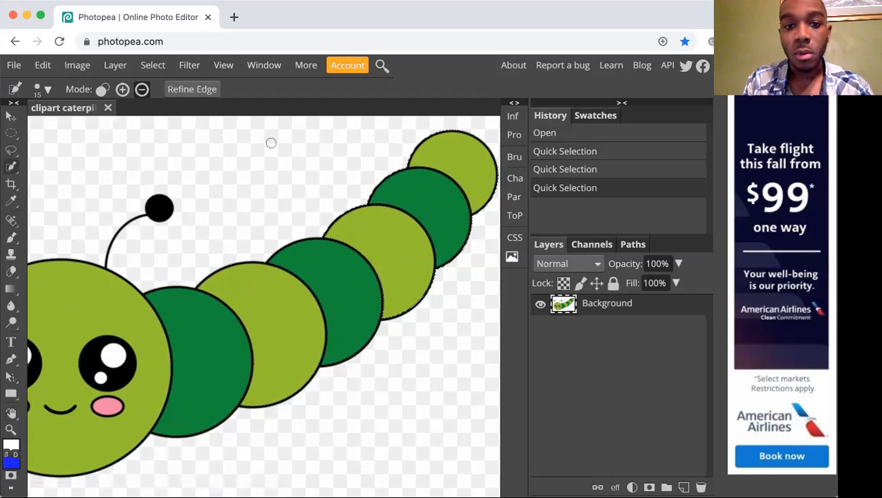
Try to subtract the fourth body segment from the selection with a 2 px brush, and undo the attempt.
{"action": "left_click", "coordinate": [47, 95]}
{"action": "left_click_drag", "start_coordinate": [82, 130], "coordinate": [53, 129]}
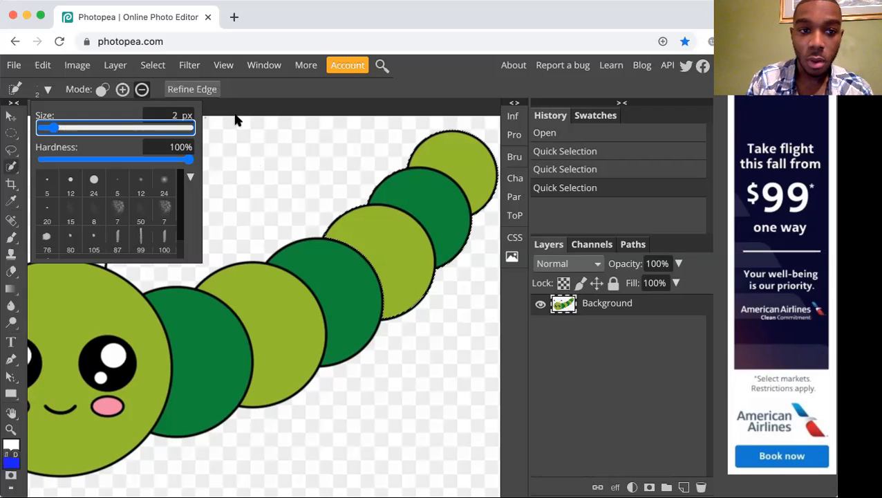
{"action": "left_click", "coordinate": [287, 99]}
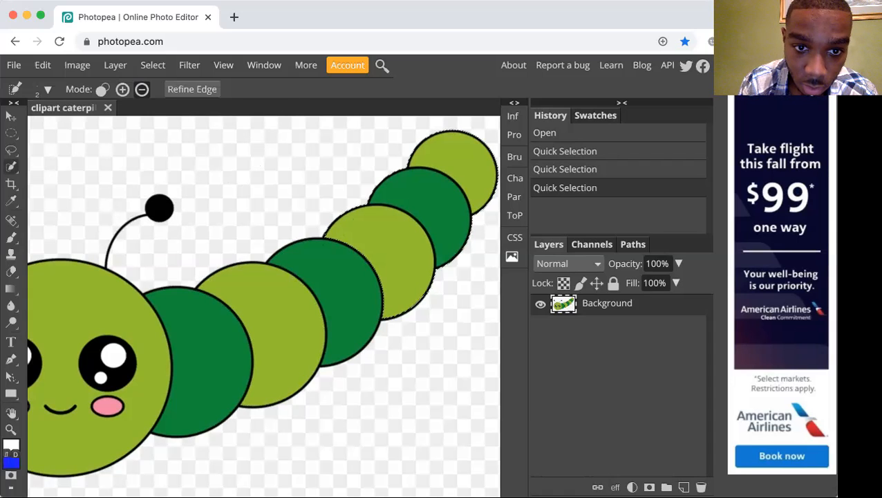
{"action": "left_click", "coordinate": [388, 233]}
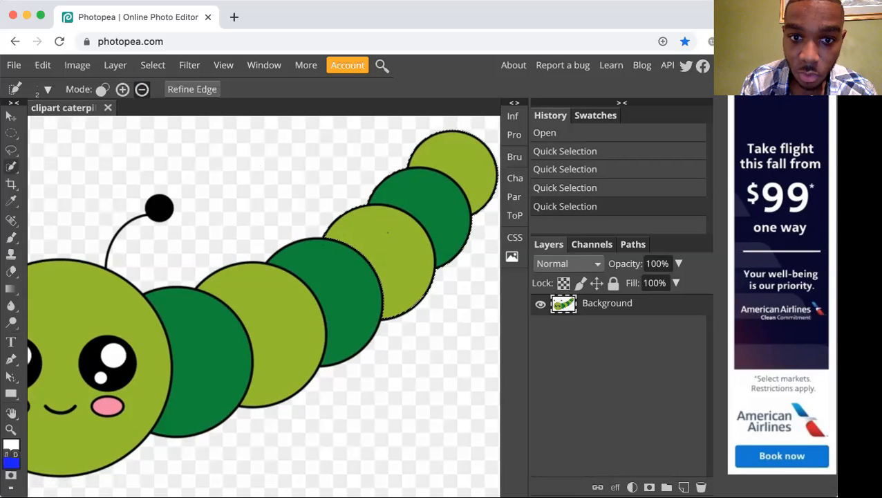
{"action": "key", "text": "super+z"}
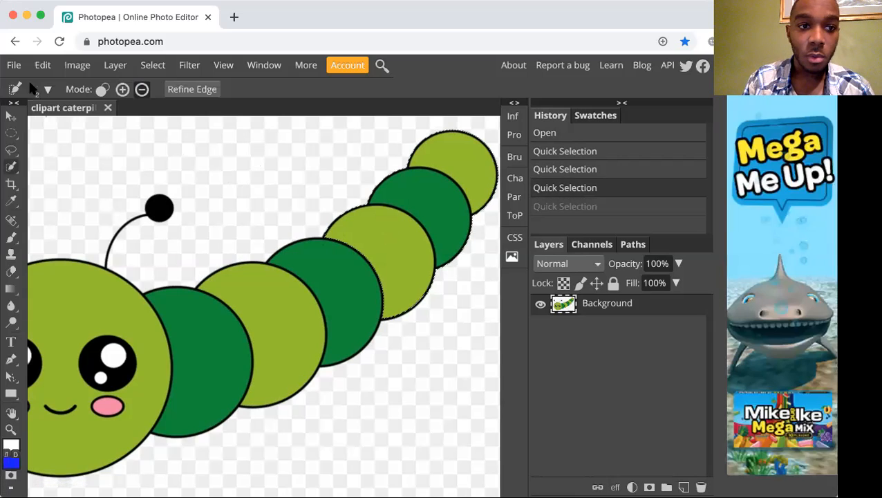
Set the Quick Selection brush size to 8 px.
{"action": "left_click", "coordinate": [49, 90]}
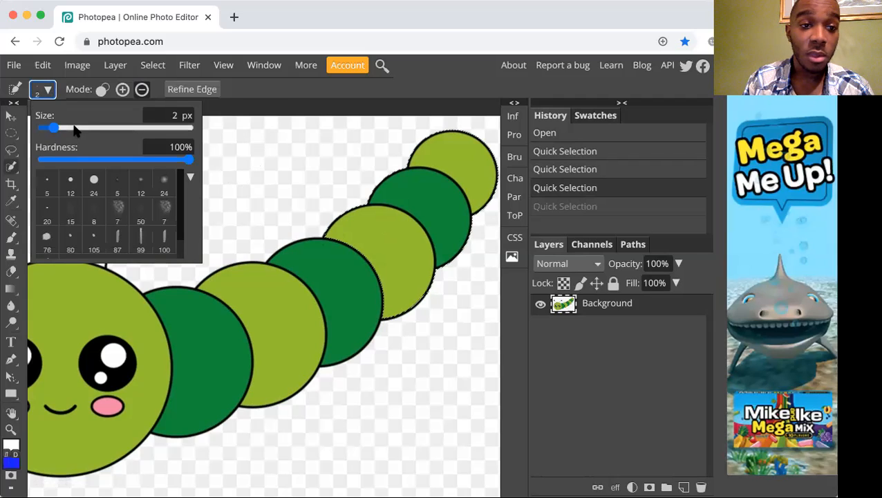
{"action": "mouse_move", "coordinate": [61, 131]}
{"action": "left_mouse_down"}
{"action": "mouse_move", "coordinate": [73, 132]}
{"action": "mouse_move", "coordinate": [65, 130]}
{"action": "left_mouse_up"}
{"action": "left_click", "coordinate": [250, 94]}
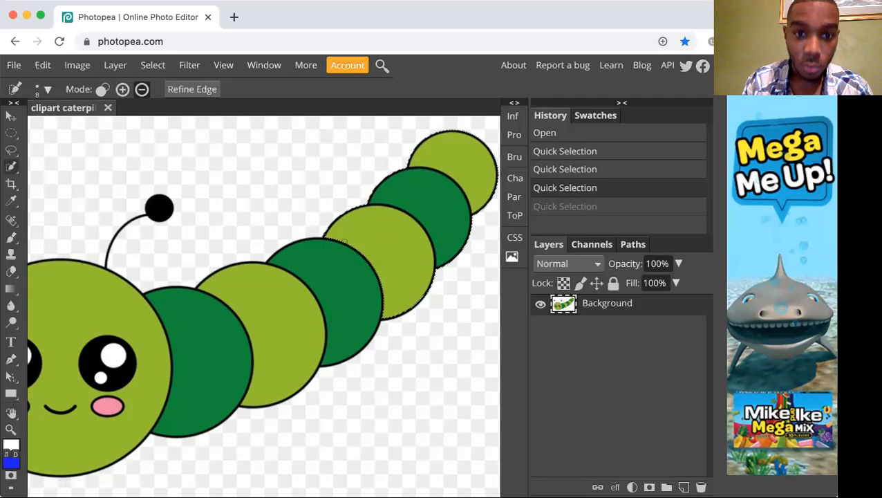
Try to subtract the fourth and fifth body segments from the selection, and undo the attempt.
{"action": "left_click", "coordinate": [490, 172]}
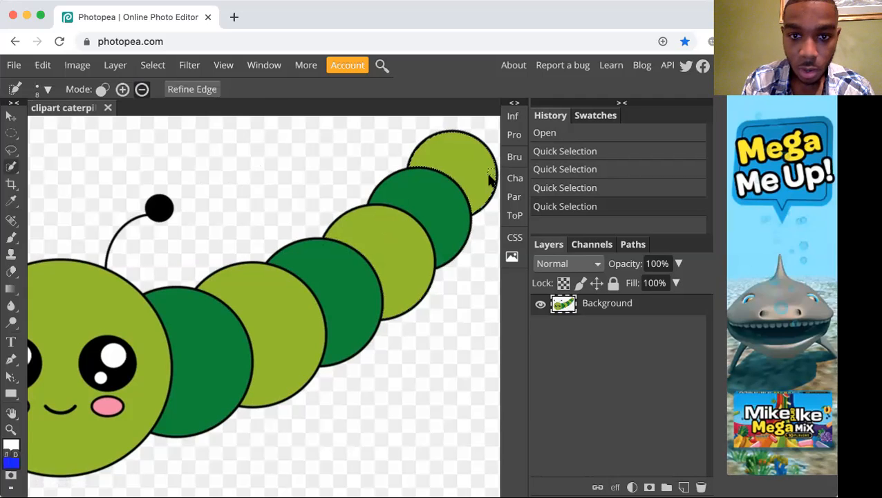
{"action": "key", "text": "super+plus"}
{"action": "key", "text": "r"}
{"action": "mouse_move", "coordinate": [109, 224]}
{"action": "left_mouse_down"}
{"action": "mouse_move", "coordinate": [173, 238]}
{"action": "mouse_move", "coordinate": [272, 179]}
{"action": "left_mouse_up"}
{"action": "key", "text": "ctrl+z"}
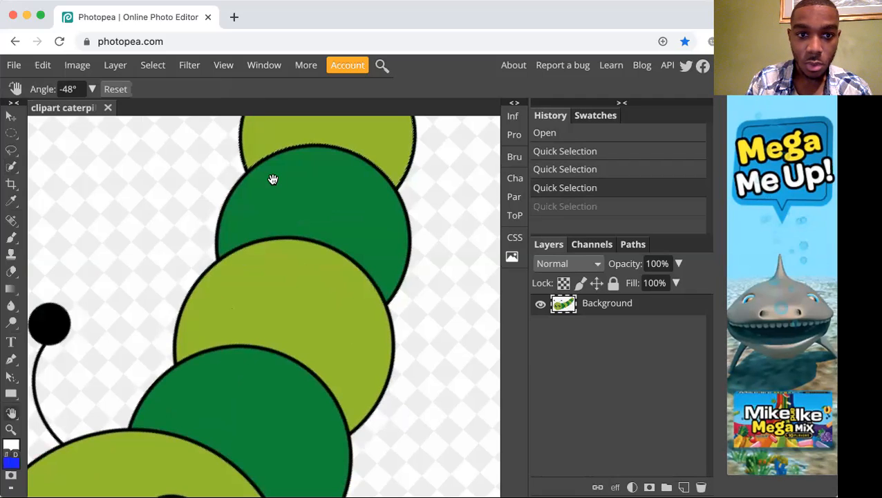
{"action": "left_click_drag", "start_coordinate": [183, 244], "coordinate": [346, 165]}
{"action": "key", "text": "super+0"}
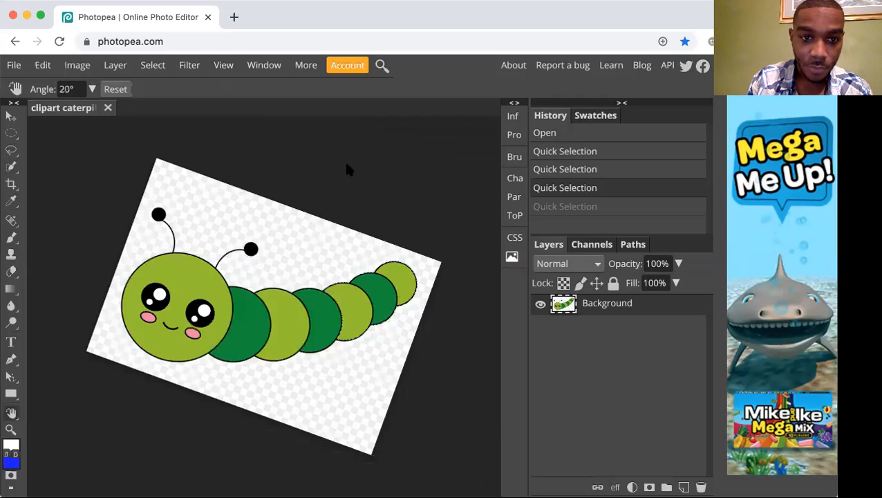
{"action": "left_click_drag", "start_coordinate": [358, 246], "coordinate": [355, 195]}
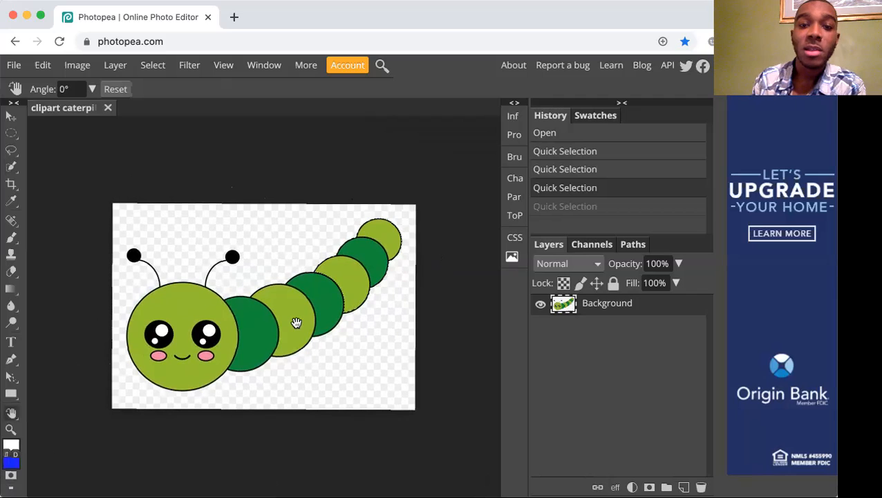
Subtract the fourth and fifth body segments, counted from the head, from the selection.
{"action": "key", "text": "h"}
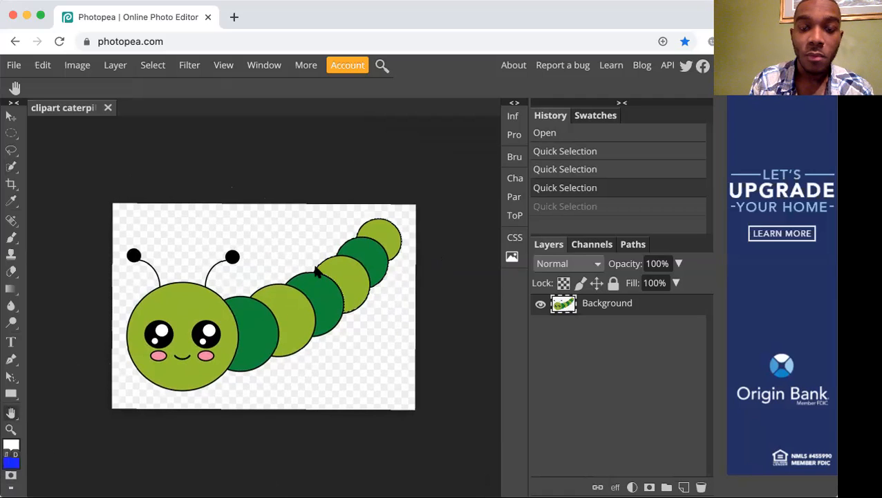
{"action": "scroll", "coordinate": [316, 270], "scroll_direction": "up", "scroll_amount": 3}
{"action": "scroll", "coordinate": [346, 256], "scroll_direction": "up", "scroll_amount": 3}
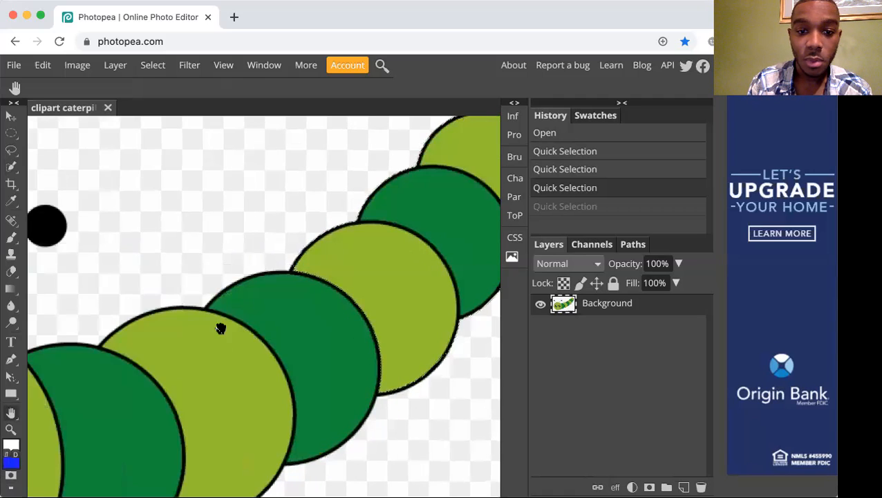
{"action": "left_click_drag", "start_coordinate": [344, 238], "coordinate": [246, 295]}
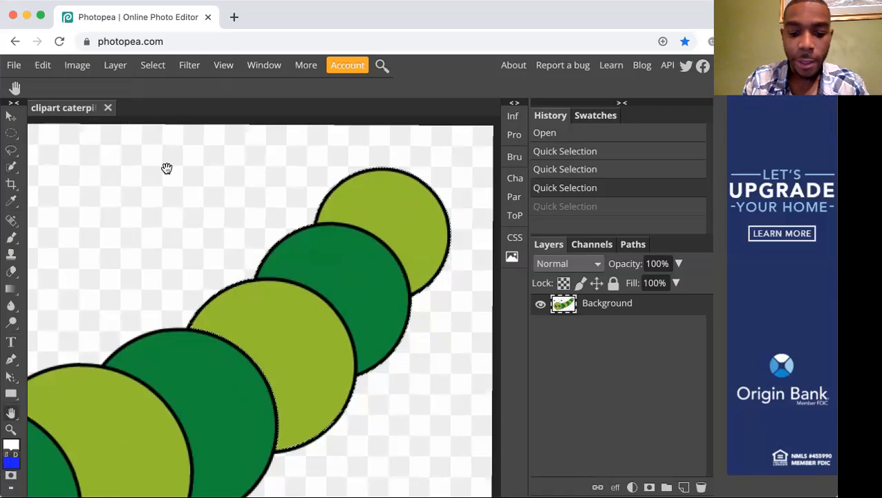
{"action": "key", "text": "w"}
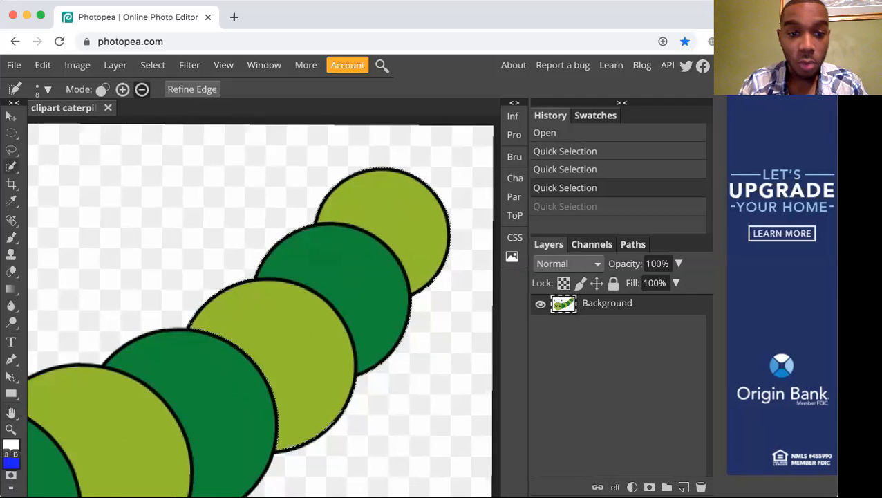
{"action": "left_click", "coordinate": [439, 232]}
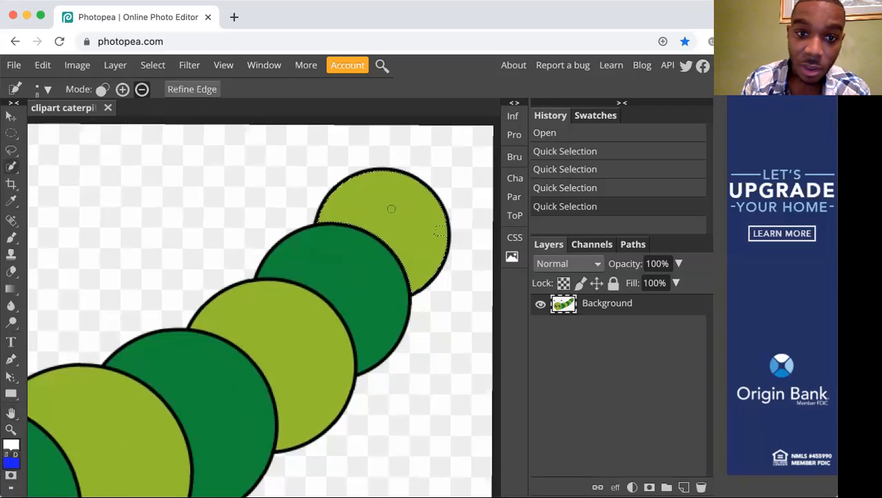
Set Quick Selection to add mode and add the missing patch near the tail segment's outer edge back to the selection.
{"action": "key", "text": "super+equal"}
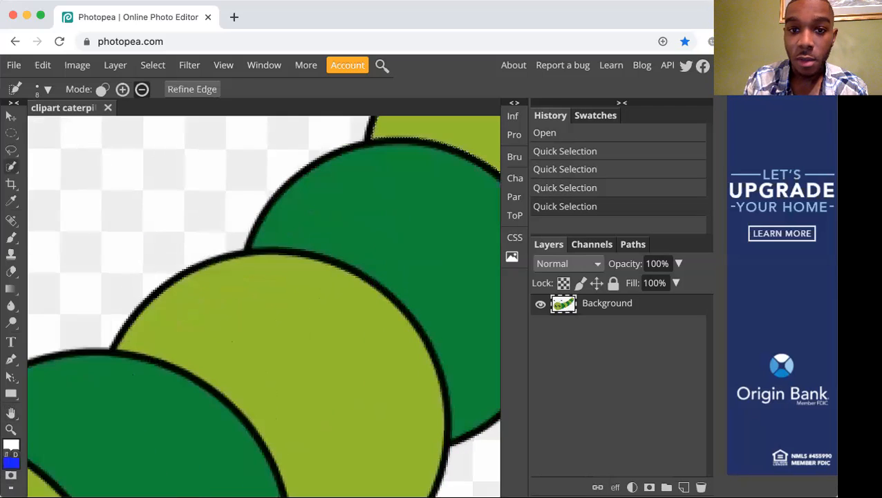
{"action": "key", "text": "space"}
{"action": "mouse_move", "coordinate": [371, 213]}
{"action": "left_mouse_down"}
{"action": "mouse_move", "coordinate": [337, 231]}
{"action": "mouse_move", "coordinate": [215, 343]}
{"action": "mouse_move", "coordinate": [168, 374]}
{"action": "left_mouse_up"}
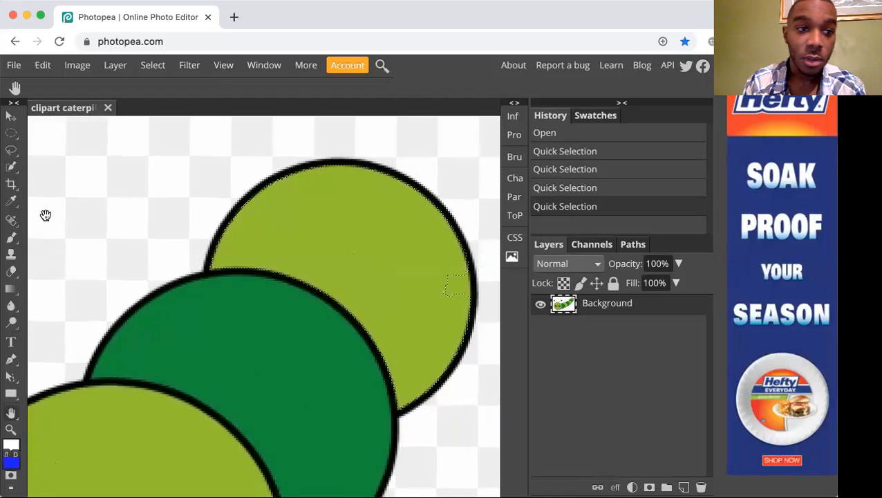
{"action": "key", "text": "w"}
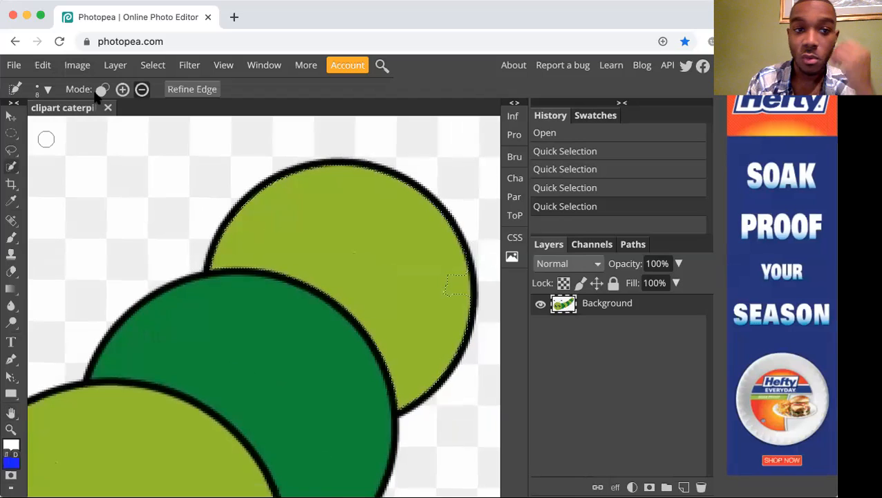
{"action": "left_click", "coordinate": [123, 90]}
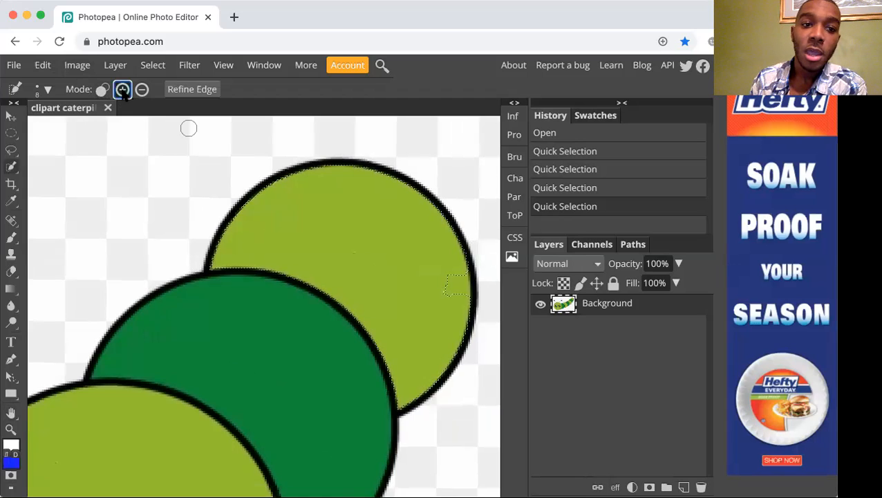
{"action": "left_click", "coordinate": [450, 278]}
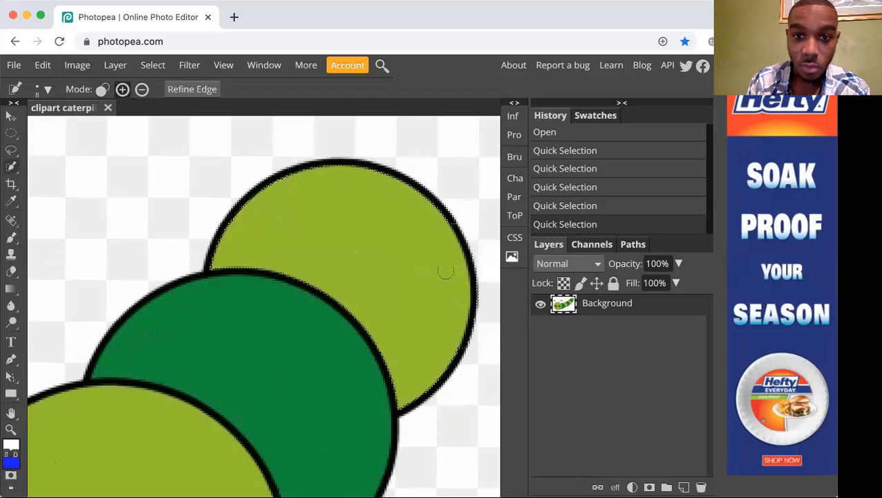
{"action": "left_click", "coordinate": [427, 220]}
{"action": "key", "text": "ctrl+z"}
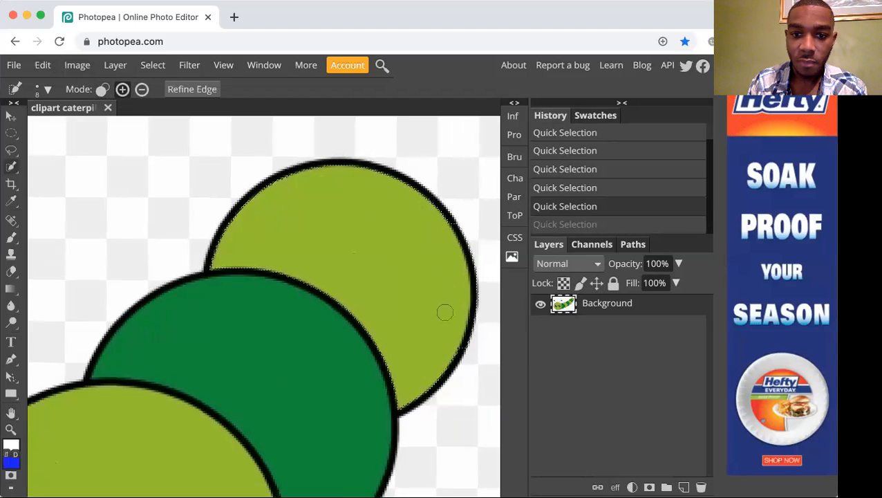
{"action": "key", "text": "ctrl+shift+z"}
Examine the tail segment's selection against the whole caterpillar.
{"action": "key", "text": "ctrl+minus"}
{"action": "key", "text": "ctrl+minus"}
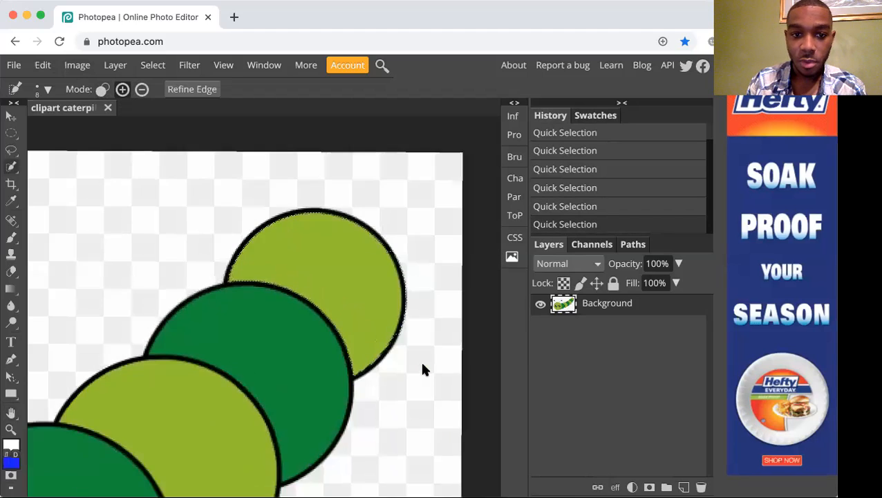
{"action": "key", "text": "ctrl+minus"}
{"action": "key", "text": "ctrl+minus"}
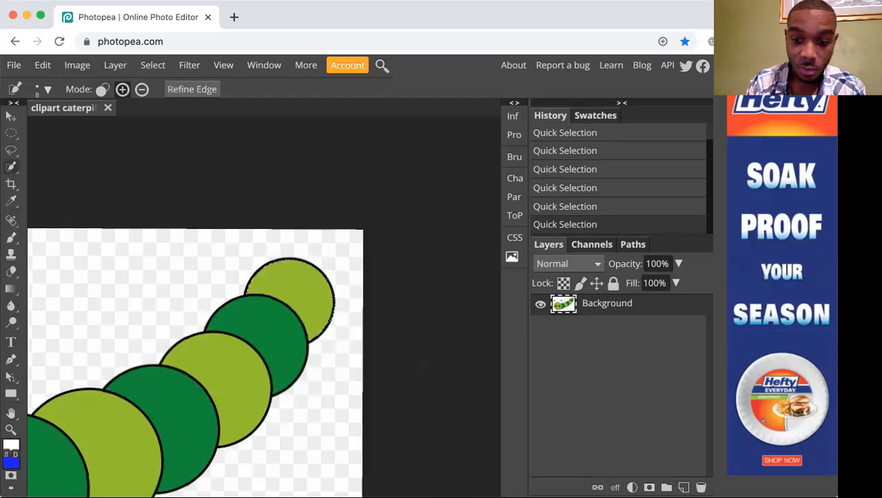
{"action": "key", "text": "ctrl+minus"}
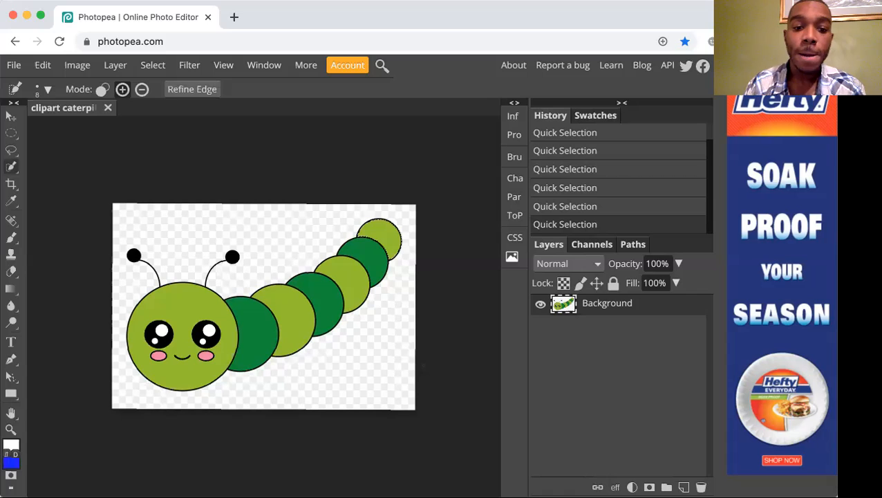
{"action": "left_click", "coordinate": [424, 371]}
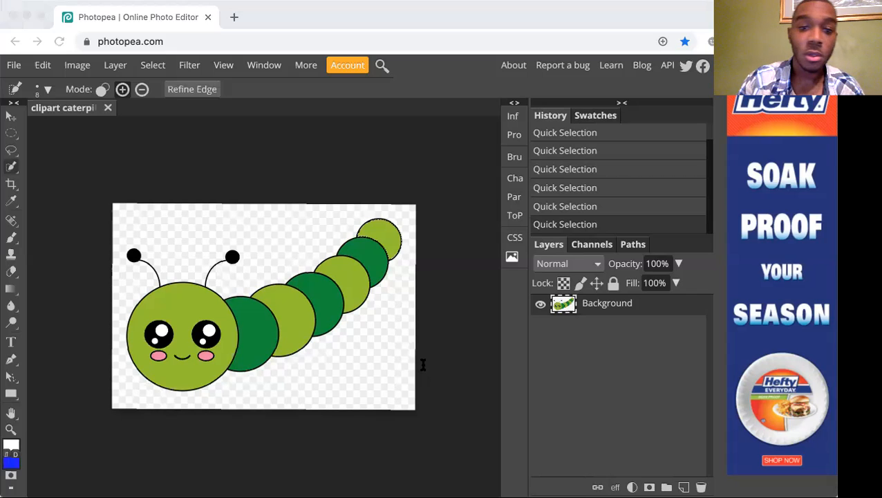
{"action": "left_click", "coordinate": [503, 317]}
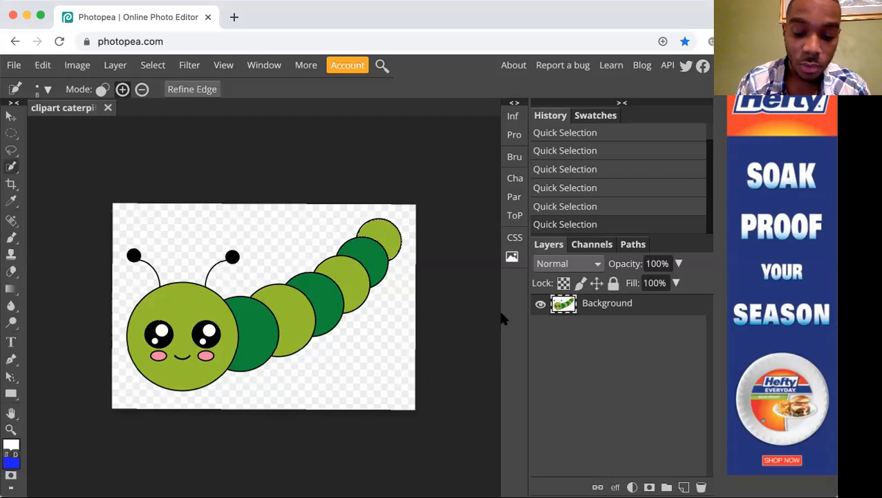
Try to move the selected tail segment away from the body with the Move tool, and undo the move.
{"action": "key", "text": "super+plus"}
{"action": "key", "text": "super+plus"}
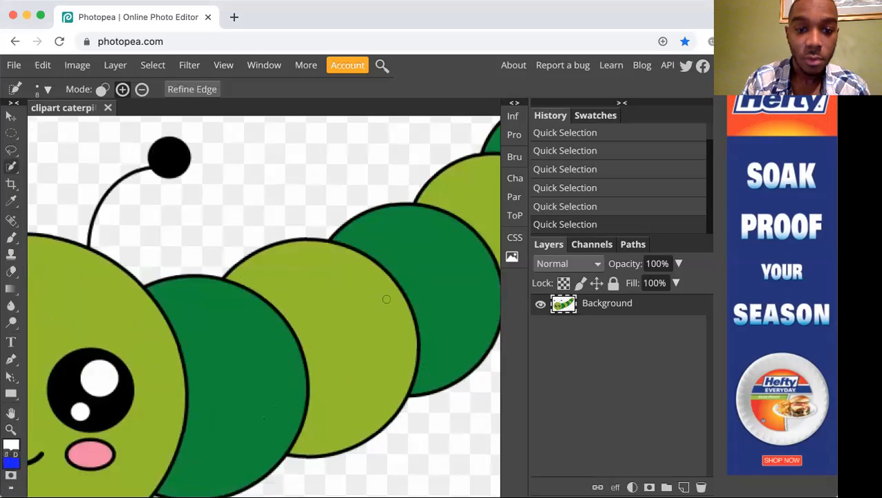
{"action": "left_click_drag", "start_coordinate": [289, 205], "coordinate": [76, 331]}
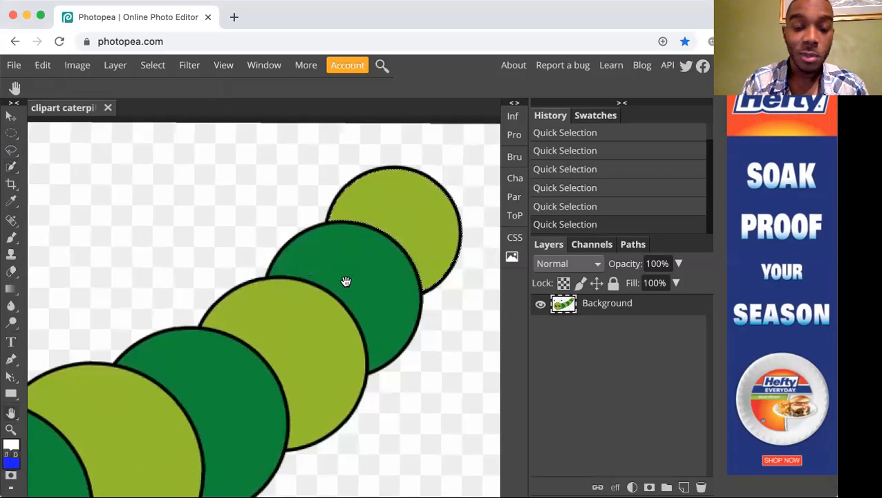
{"action": "left_click", "coordinate": [12, 115]}
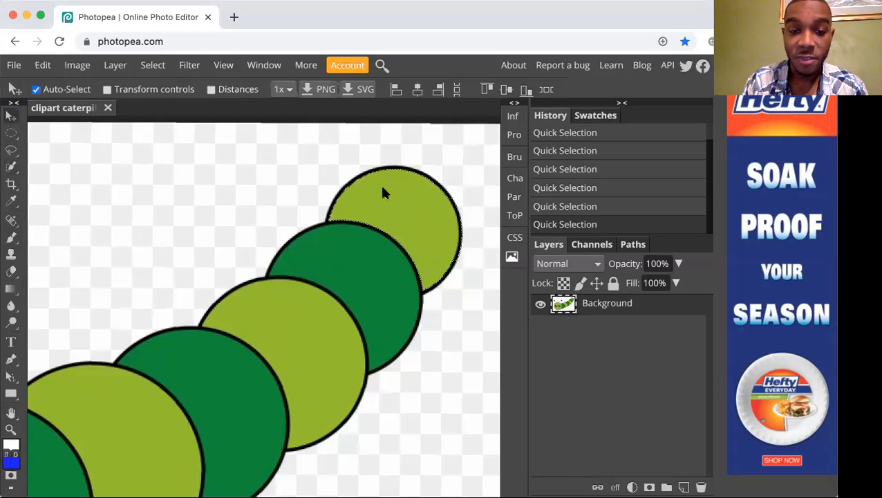
{"action": "left_click_drag", "start_coordinate": [432, 207], "coordinate": [226, 206]}
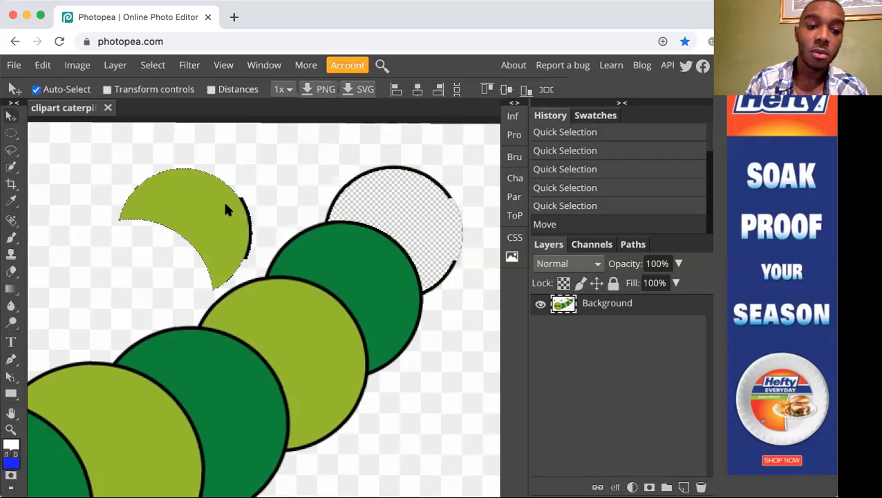
{"action": "left_click_drag", "start_coordinate": [226, 205], "coordinate": [275, 202]}
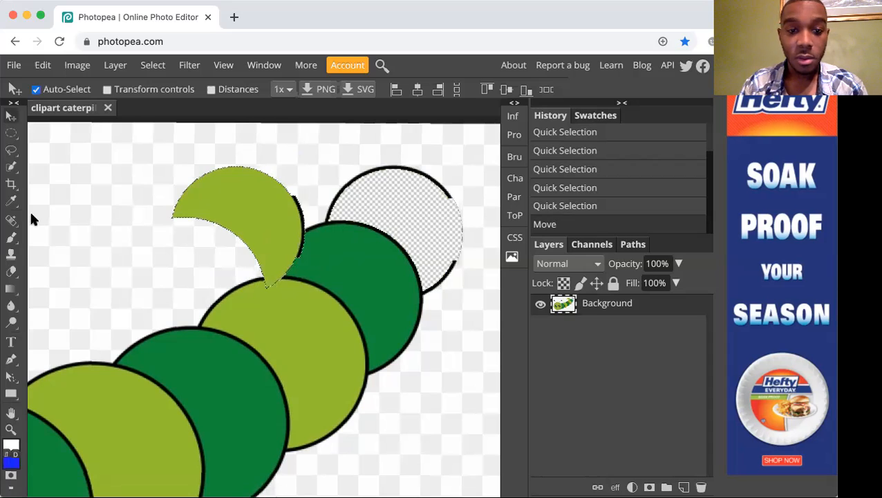
{"action": "key", "text": "ctrl+z"}
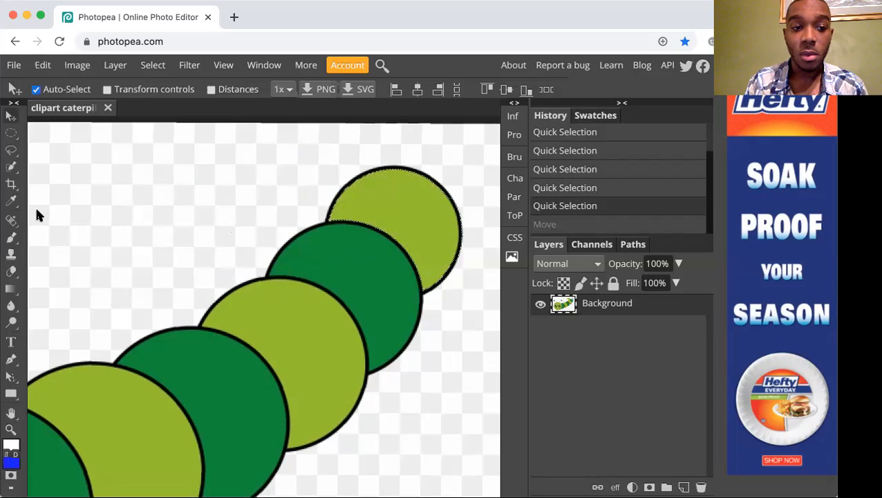
Try to move the selected tail segment down over the fifth body segment while Quick Selection is active, and undo the move.
{"action": "key", "text": "w"}
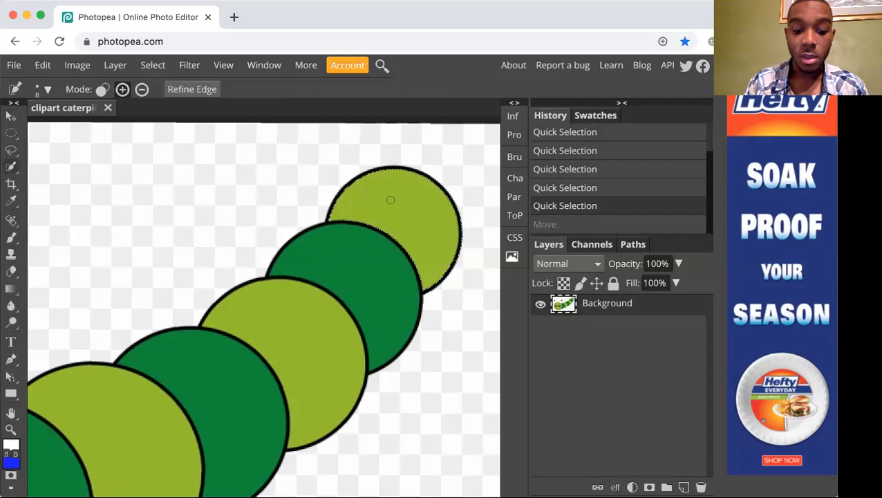
{"action": "left_click_drag", "start_coordinate": [436, 190], "coordinate": [451, 222]}
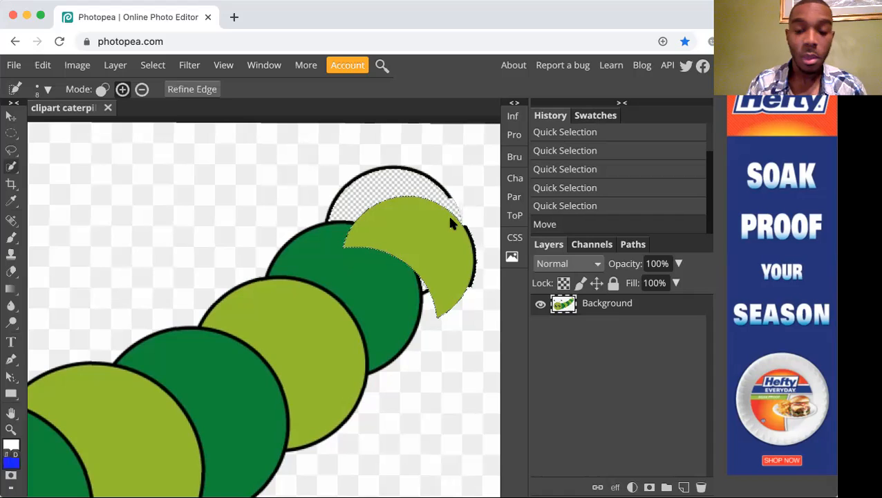
{"action": "key", "text": "super+z"}
{"action": "key", "text": "super+minus"}
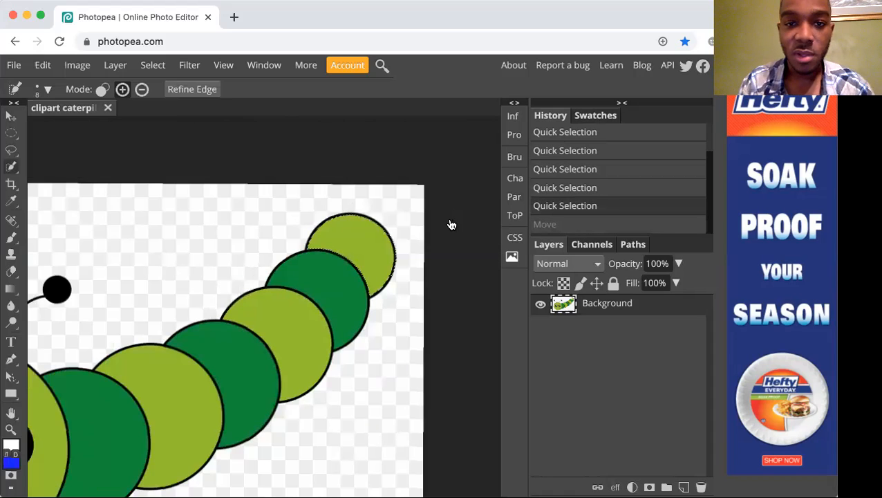
Deselect the caterpillar's tail segment.
{"action": "key", "text": "super+space"}
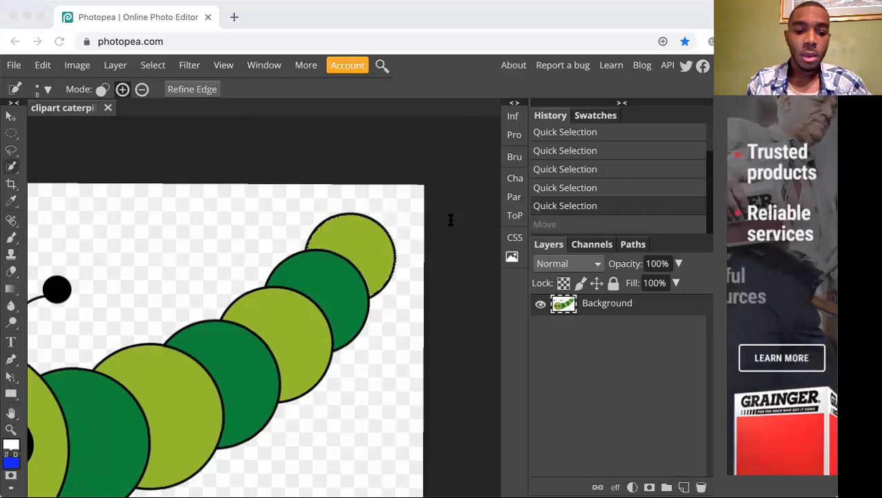
{"action": "left_click", "coordinate": [451, 219]}
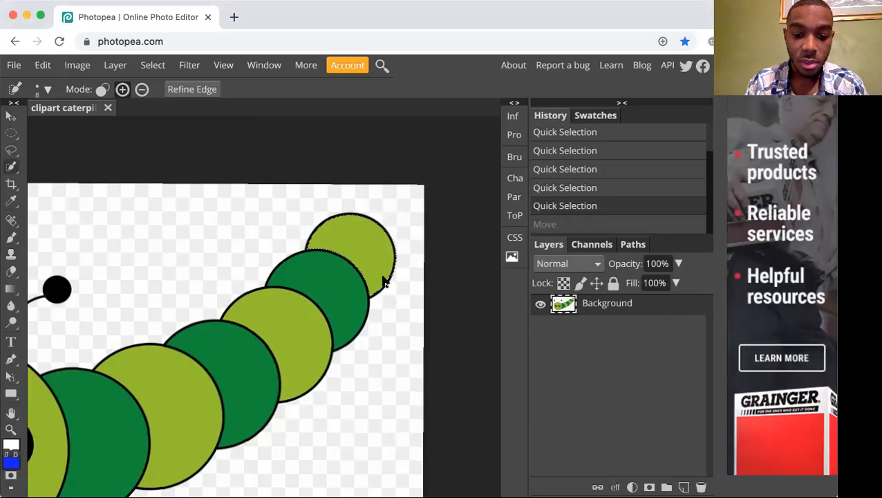
{"action": "key", "text": "h"}
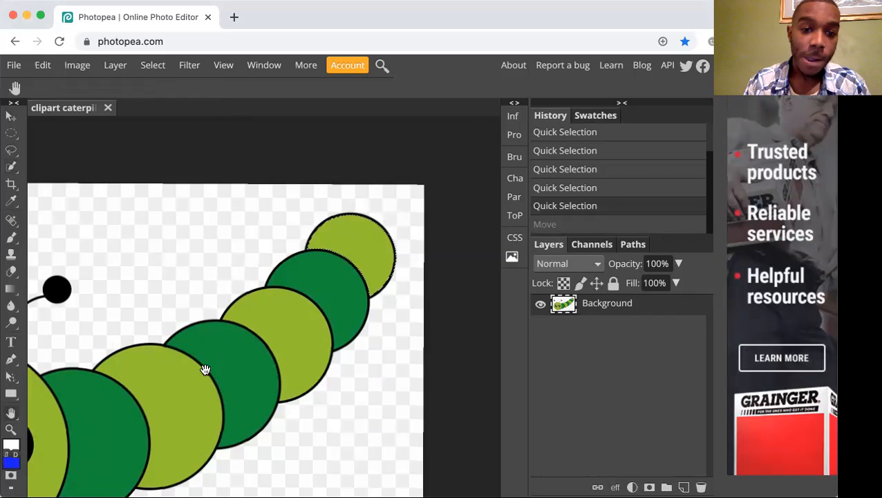
{"action": "left_click_drag", "start_coordinate": [204, 368], "coordinate": [431, 191]}
{"action": "left_click_drag", "start_coordinate": [395, 265], "coordinate": [240, 392]}
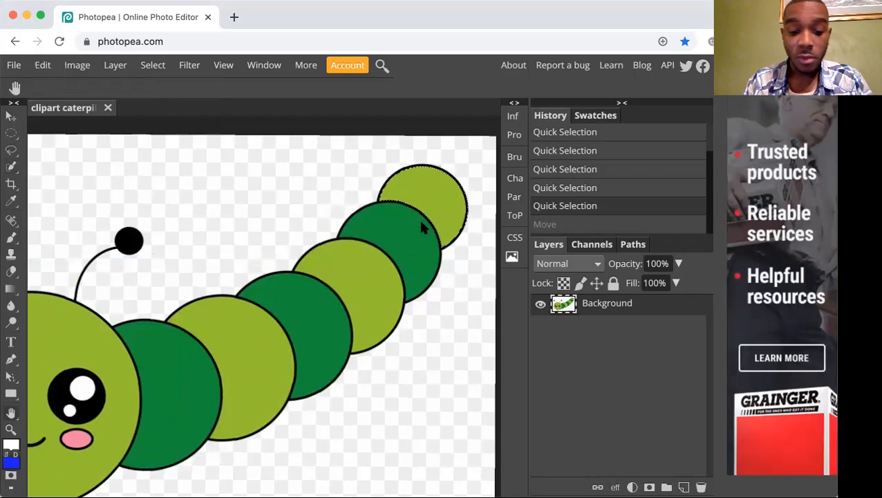
{"action": "key", "text": "super+d"}
Activate the Ellipse Select tool for selecting a round part of the caterpillar's face.
{"action": "left_click_drag", "start_coordinate": [338, 305], "coordinate": [480, 258]}
{"action": "left_click_drag", "start_coordinate": [341, 347], "coordinate": [374, 323]}
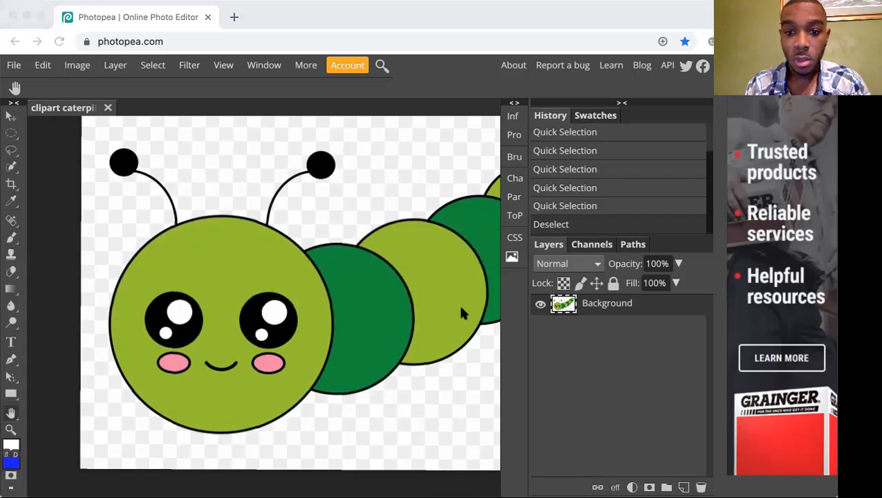
{"action": "left_click", "coordinate": [416, 280]}
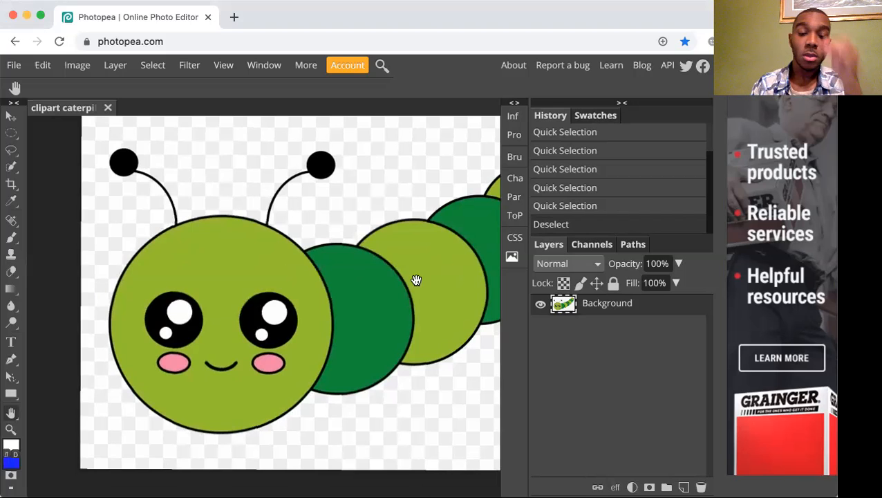
{"action": "left_click_drag", "start_coordinate": [417, 280], "coordinate": [441, 312]}
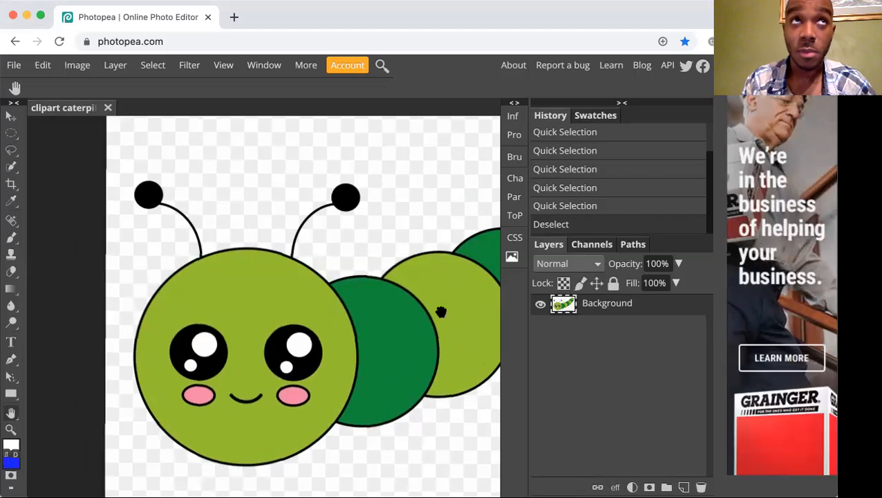
{"action": "left_click_drag", "start_coordinate": [431, 304], "coordinate": [422, 301]}
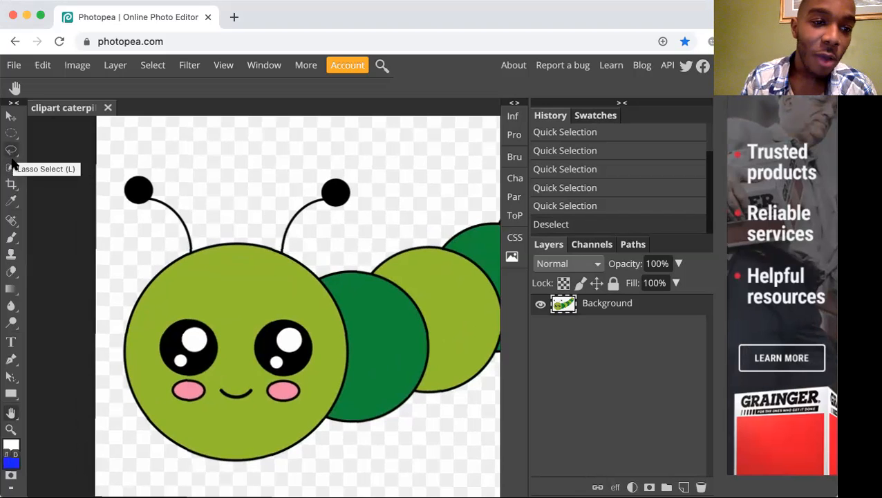
{"action": "left_click", "coordinate": [12, 133]}
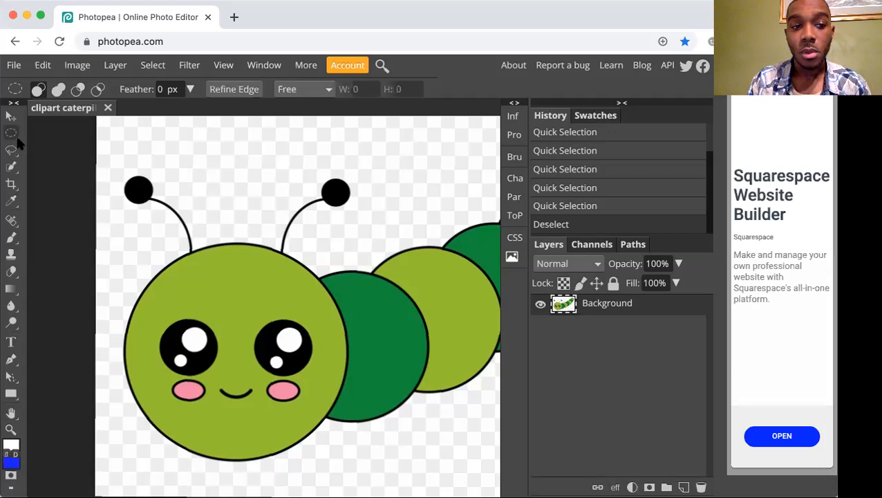
{"action": "right_click", "coordinate": [12, 137]}
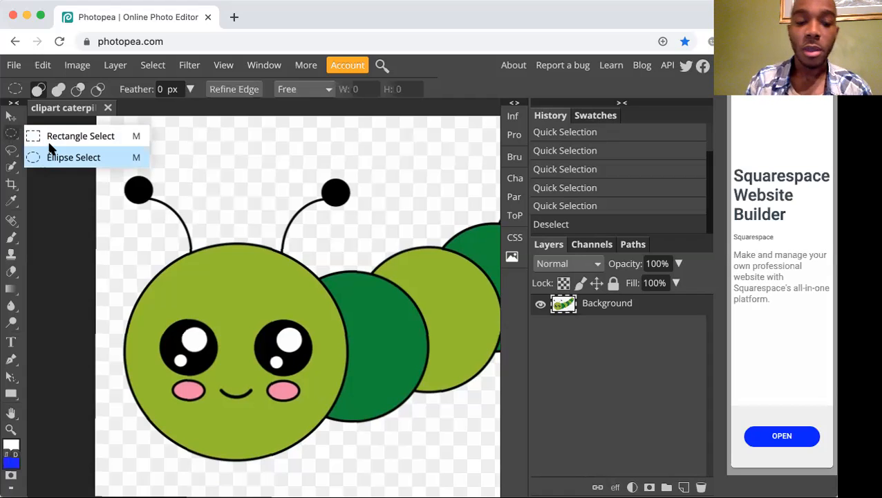
{"action": "left_click", "coordinate": [69, 161]}
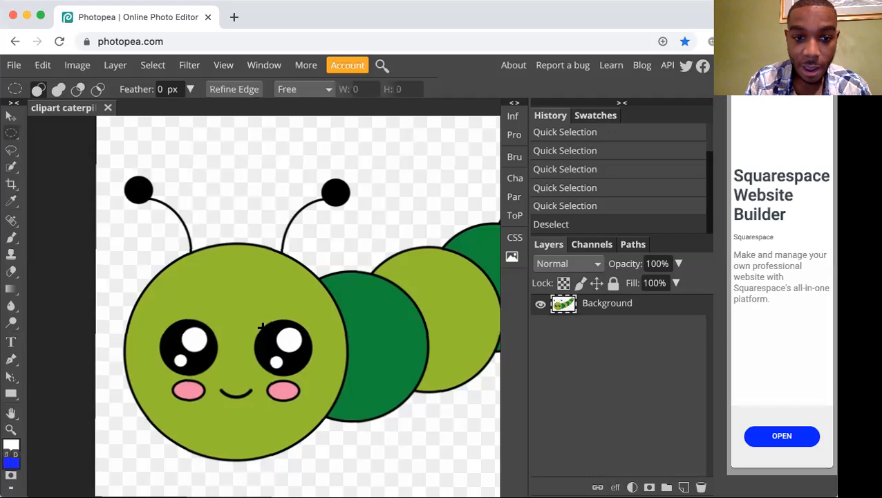
Try to outline the caterpillar's right eye with a freehand elliptical selection, and deselect it.
{"action": "left_click_drag", "start_coordinate": [261, 326], "coordinate": [309, 368]}
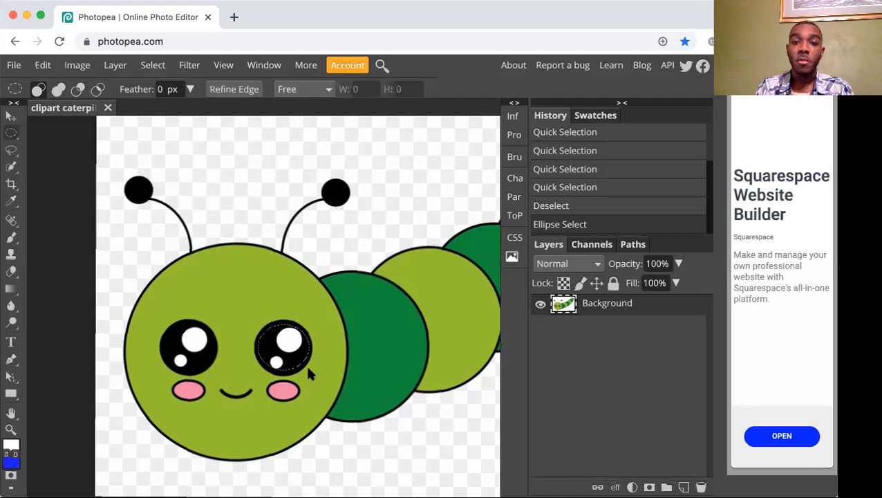
{"action": "left_click", "coordinate": [308, 367]}
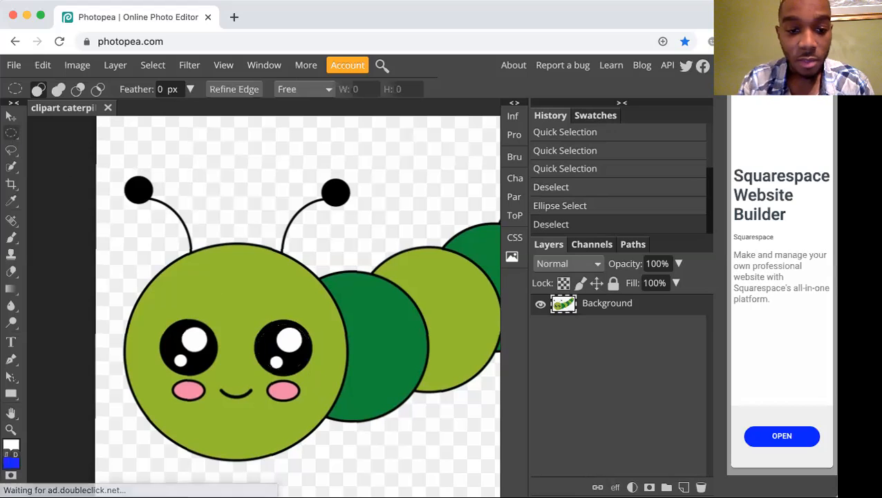
Select the caterpillar's right eye with a circular selection about 29.6 mm wide and high, fitted to the eye's black outline.
{"action": "left_click_drag", "start_coordinate": [250, 320], "coordinate": [349, 374]}
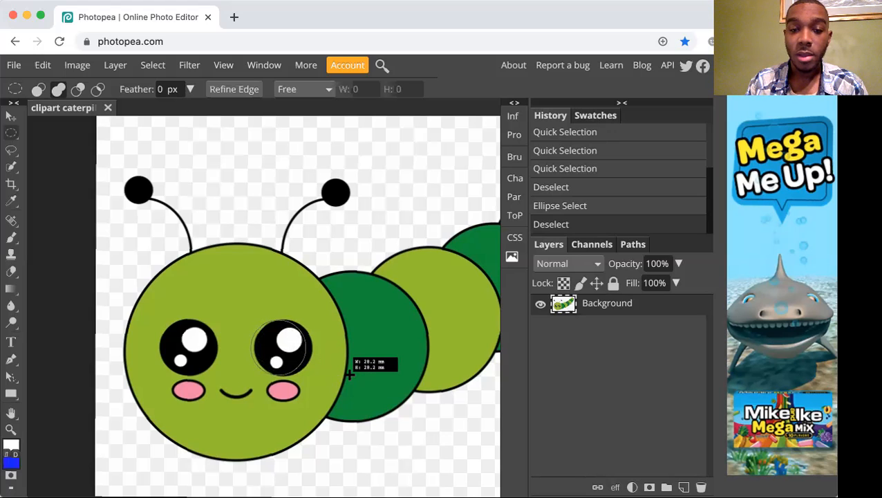
{"action": "left_click_drag", "start_coordinate": [349, 374], "coordinate": [350, 374]}
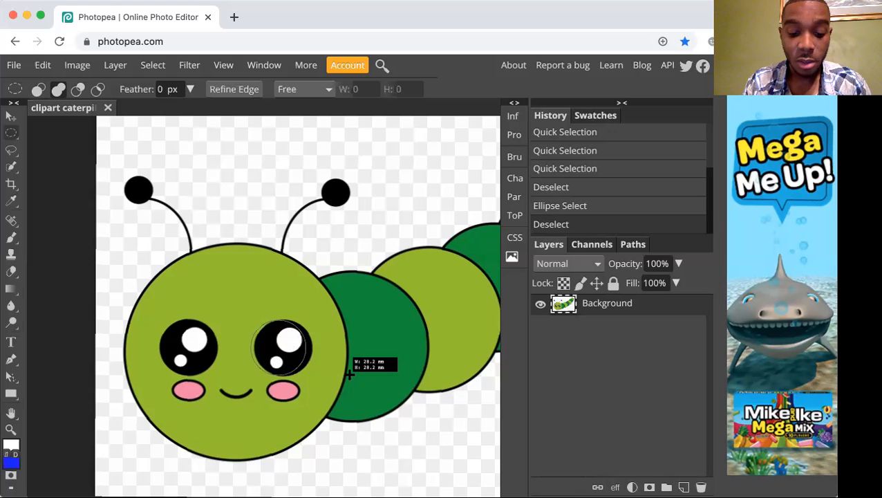
{"action": "left_click_drag", "start_coordinate": [349, 373], "coordinate": [372, 375]}
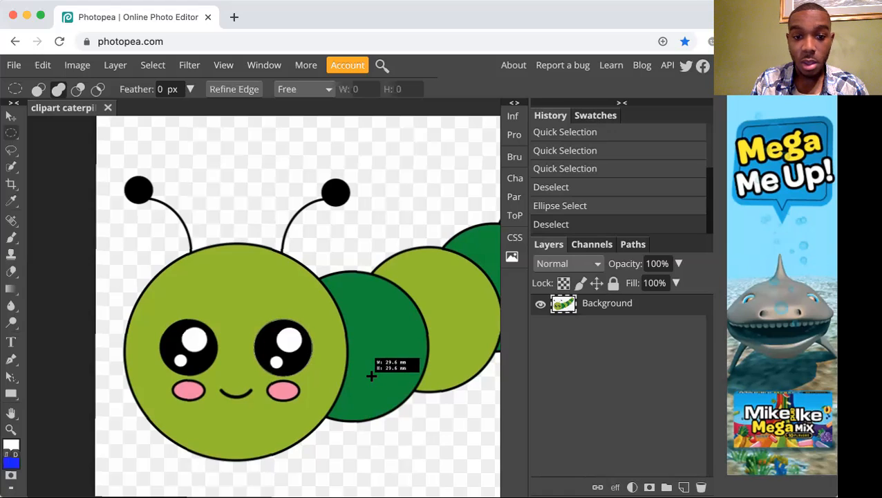
{"action": "left_click_drag", "start_coordinate": [372, 375], "coordinate": [371, 375]}
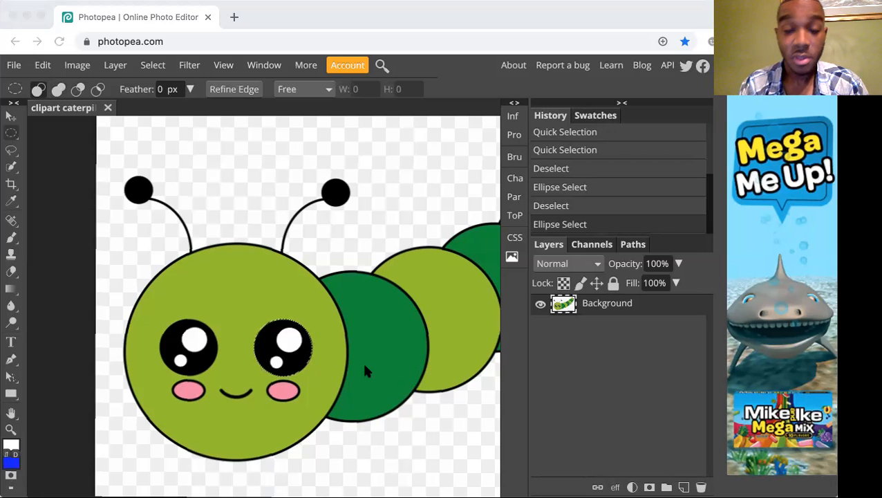
{"action": "left_click", "coordinate": [364, 364]}
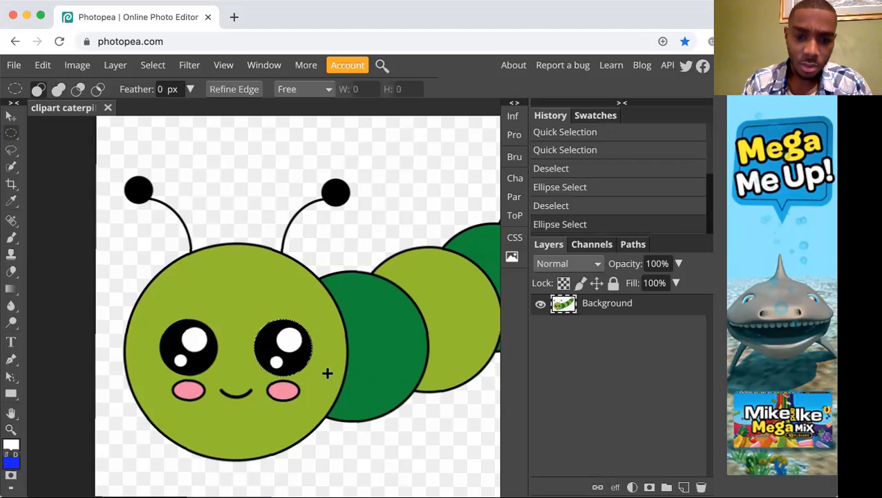
Try to move the selected eye onto the first dark green body segment while Ellipse Select is active, and undo the move.
{"action": "key", "text": "ctrl+minus"}
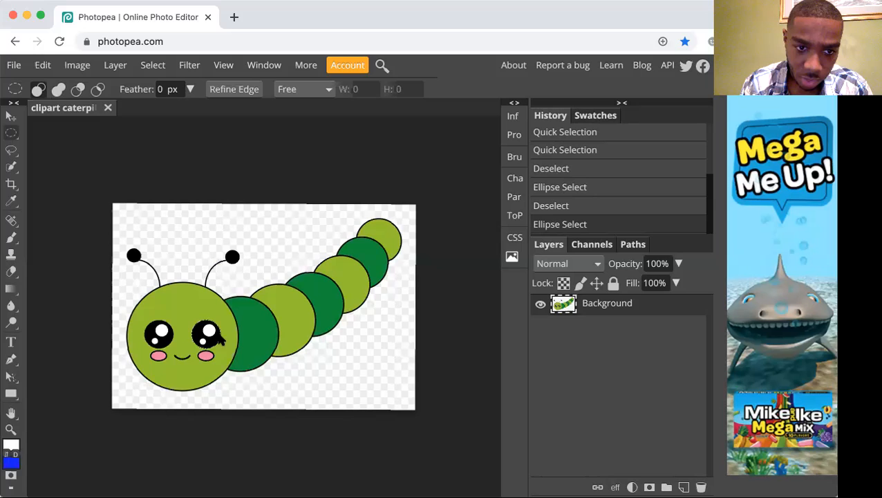
{"action": "left_click_drag", "start_coordinate": [207, 340], "coordinate": [257, 334]}
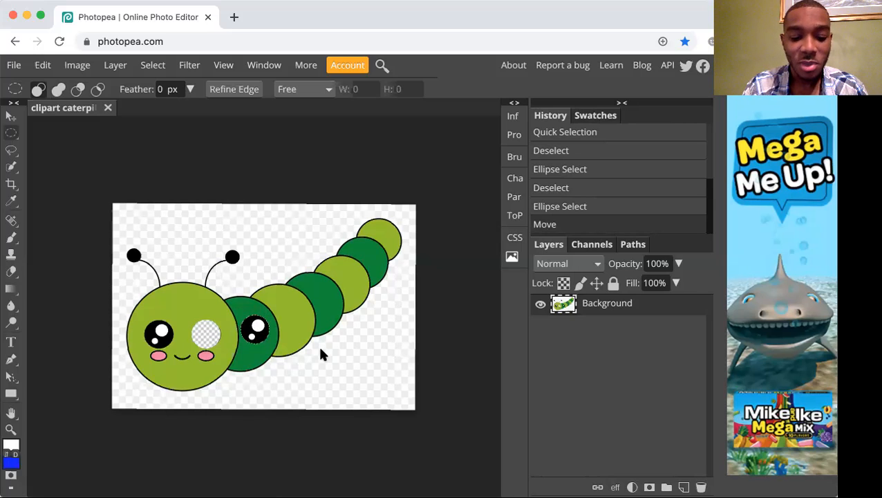
{"action": "key", "text": "ctrl+z"}
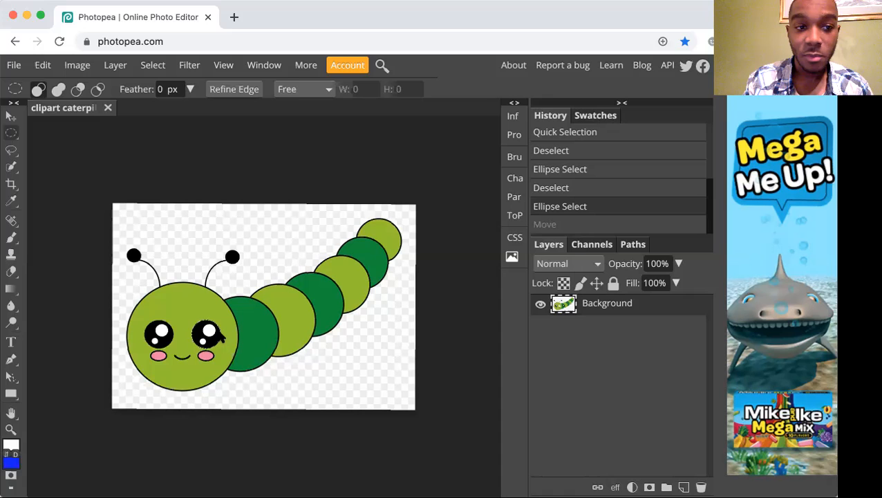
Try to duplicate the selected eye onto the first dark green body segment with the Move tool, and undo the duplicate.
{"action": "key", "text": "v"}
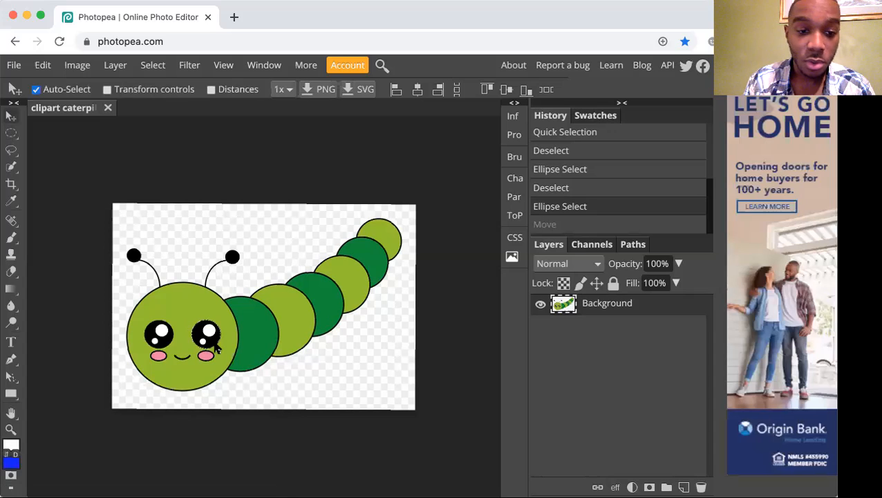
{"action": "left_click_drag", "start_coordinate": [213, 343], "coordinate": [260, 338]}
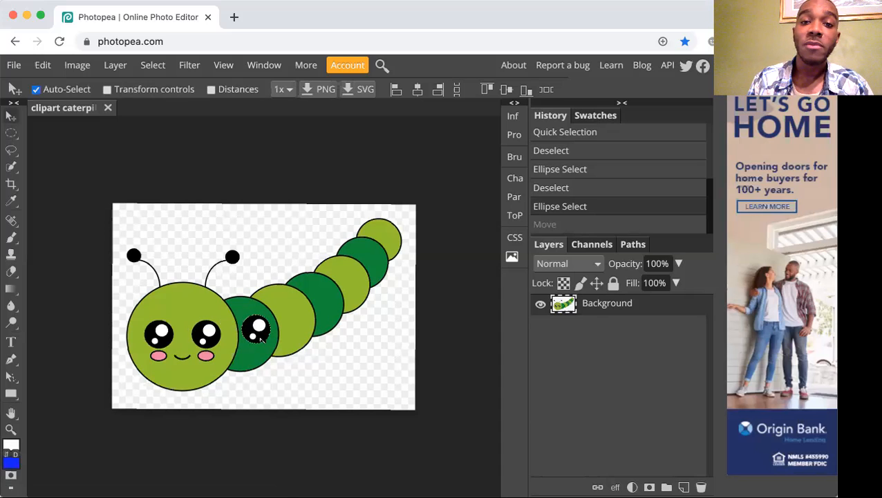
{"action": "left_click_drag", "start_coordinate": [261, 338], "coordinate": [261, 337]}
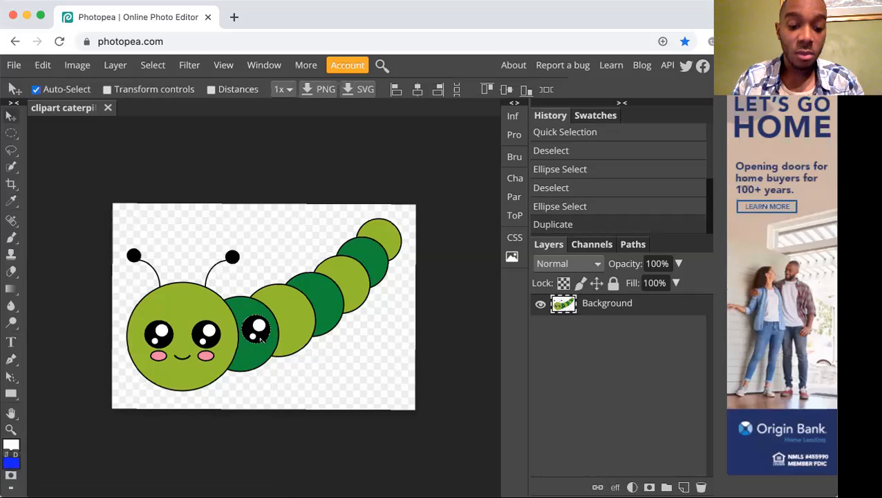
{"action": "key", "text": "ctrl+z"}
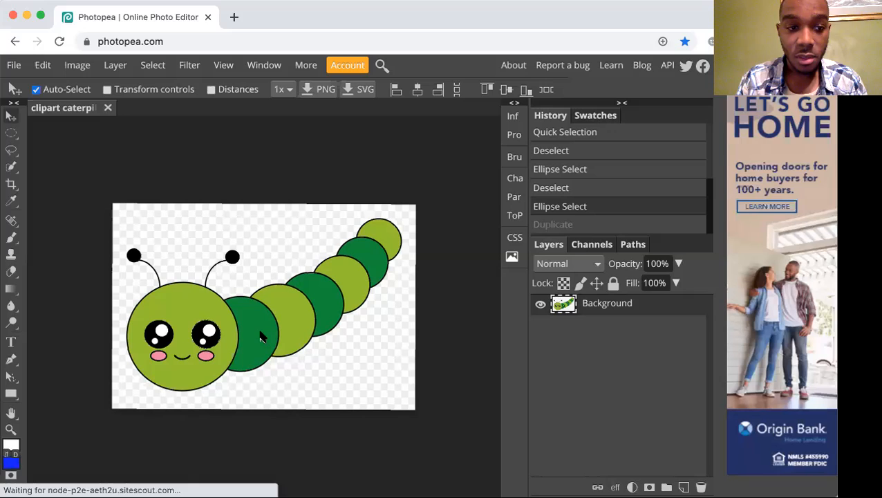
Try to move the selected eye toward the body while Quick Selection is active, and undo the move.
{"action": "key", "text": "w"}
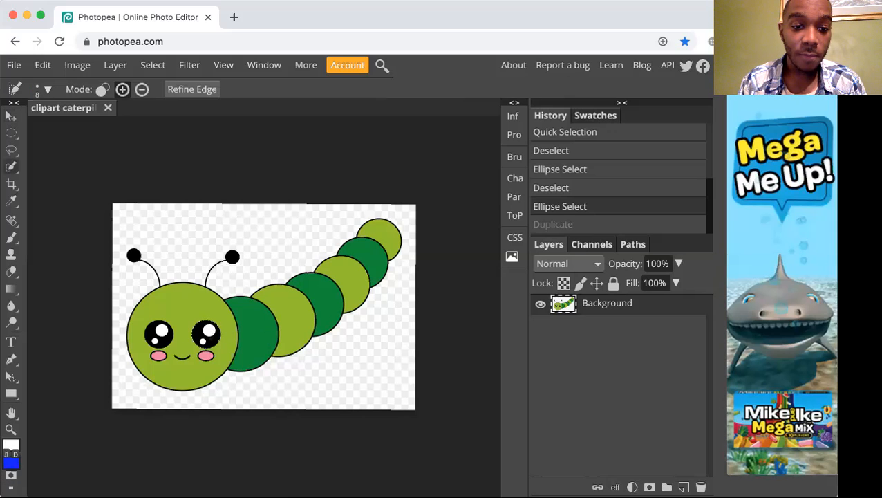
{"action": "left_click_drag", "start_coordinate": [217, 340], "coordinate": [246, 340]}
{"action": "key", "text": "super+z"}
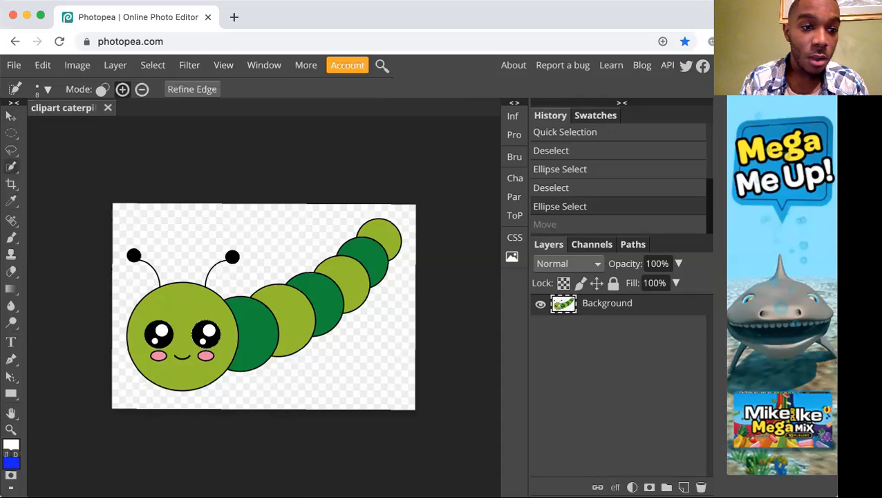
With Ellipse Select, try to shift only the selection outline above the eye and to move the eye itself onto the body, undoing both.
{"action": "key", "text": "m"}
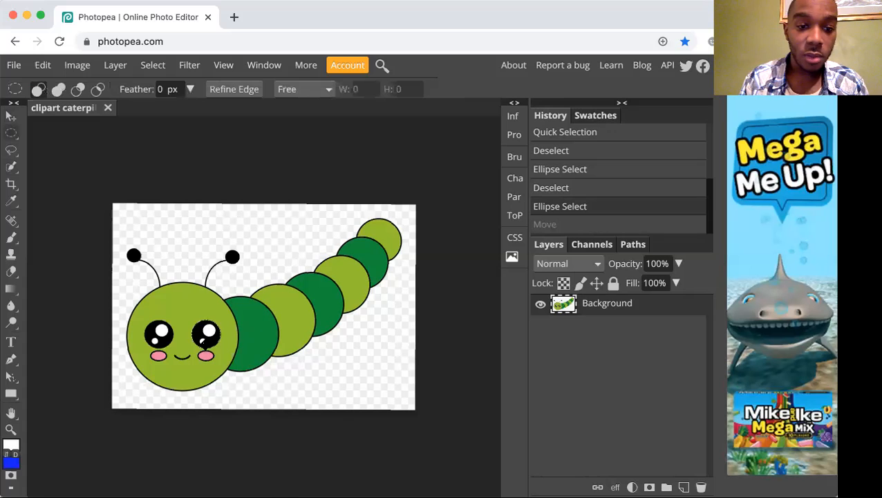
{"action": "left_click_drag", "start_coordinate": [212, 333], "coordinate": [207, 313]}
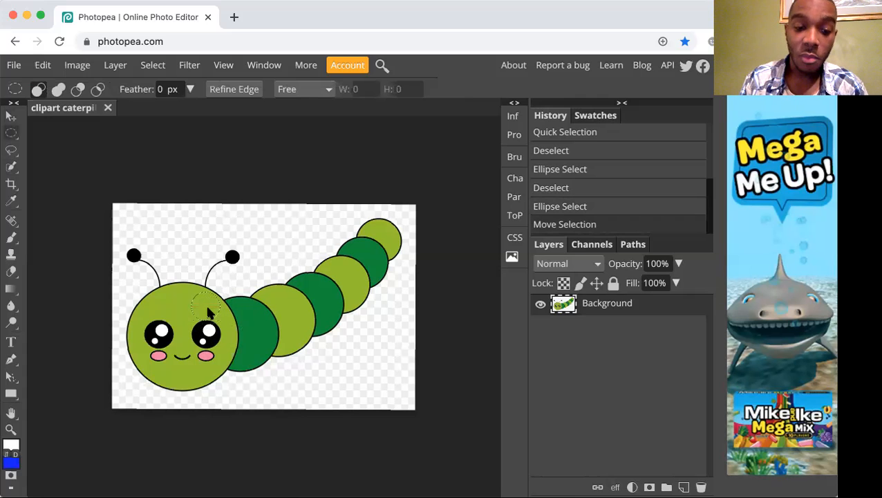
{"action": "key", "text": "ctrl+z"}
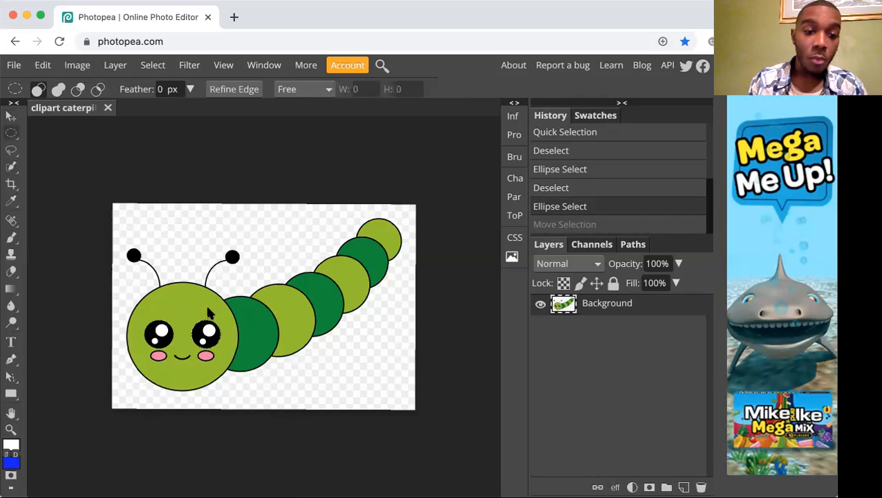
{"action": "left_click_drag", "start_coordinate": [207, 336], "coordinate": [260, 309]}
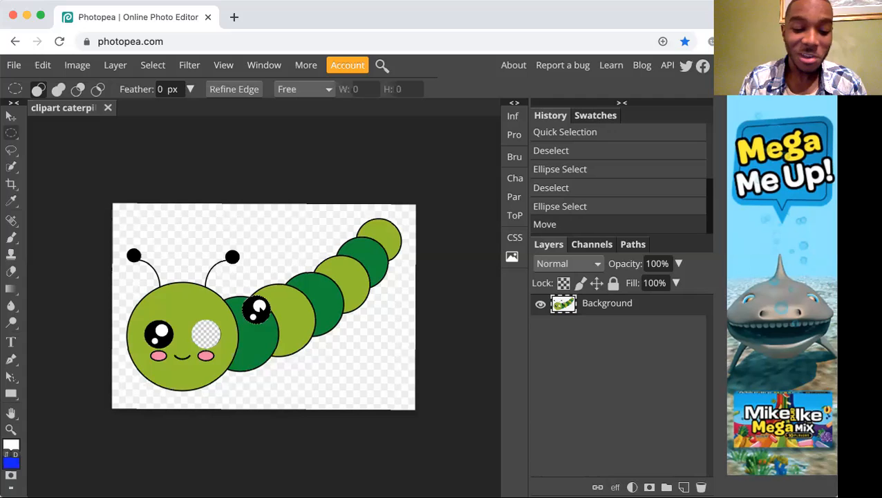
{"action": "key", "text": "super+z"}
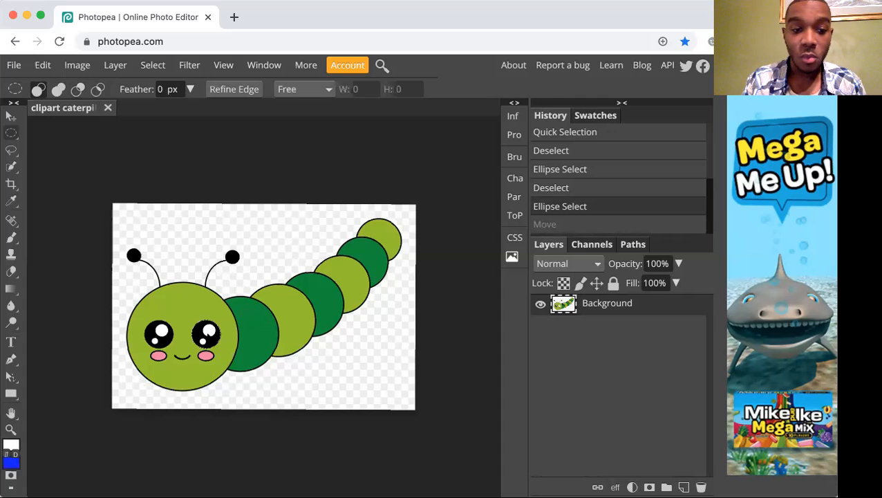
Duplicate the selected eye onto the first dark green body segment with the Move tool.
{"action": "key", "text": "v"}
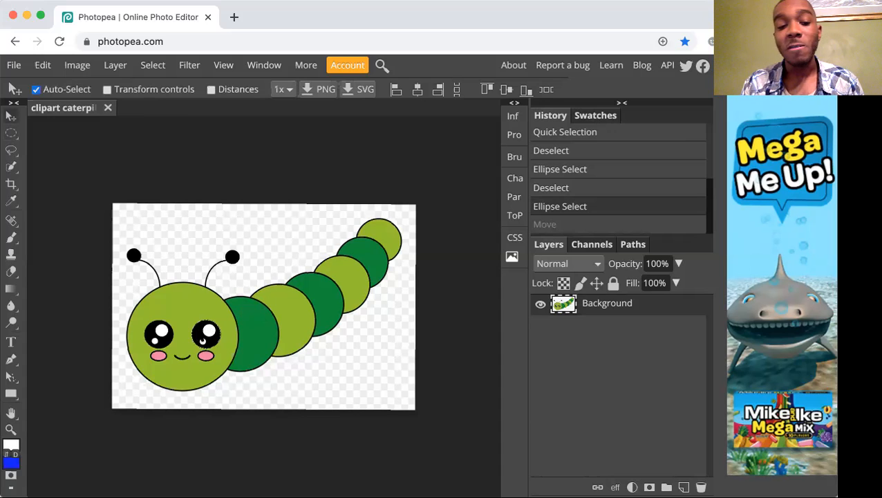
{"action": "left_click_drag", "start_coordinate": [201, 339], "coordinate": [256, 332]}
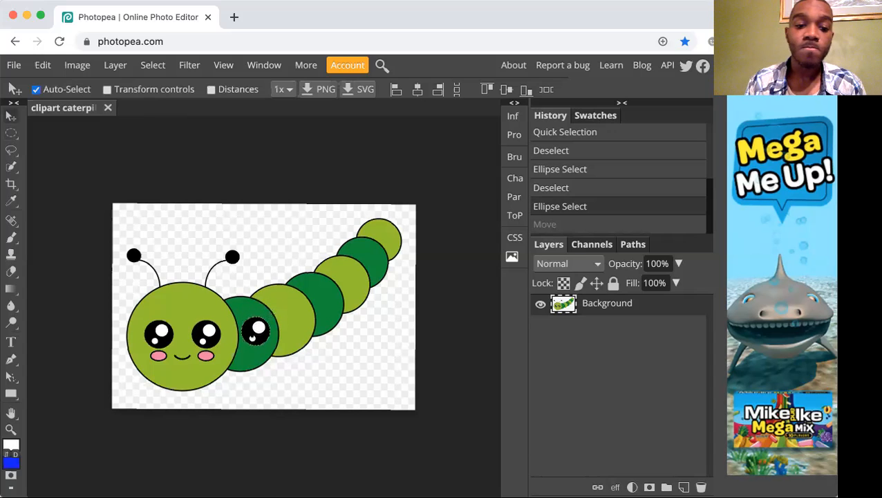
{"action": "left_click_drag", "start_coordinate": [256, 332], "coordinate": [253, 334]}
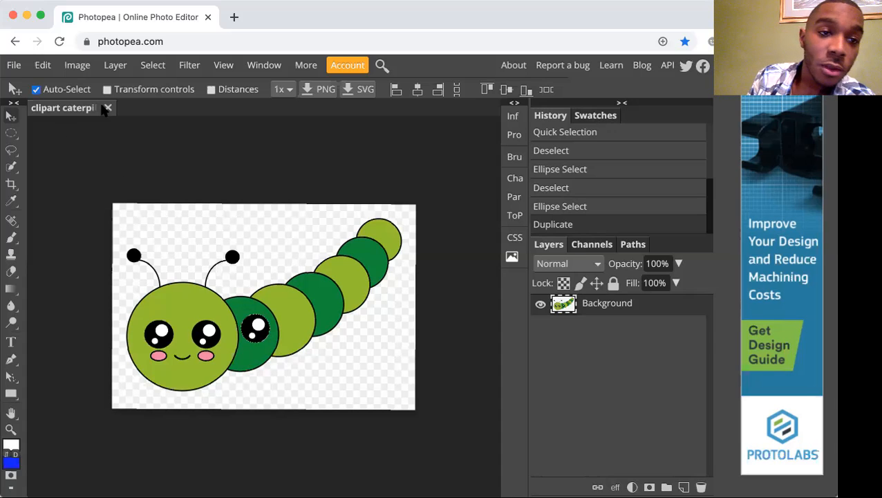
Scale the duplicated eye to about 89% with Transform Scale and reposition it slightly higher on the first dark green segment.
{"action": "left_click", "coordinate": [75, 66]}
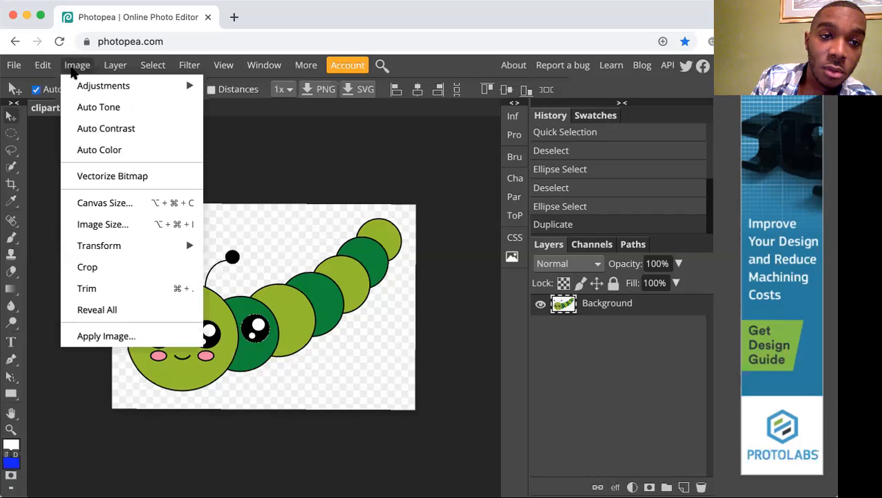
{"action": "mouse_move", "coordinate": [75, 83]}
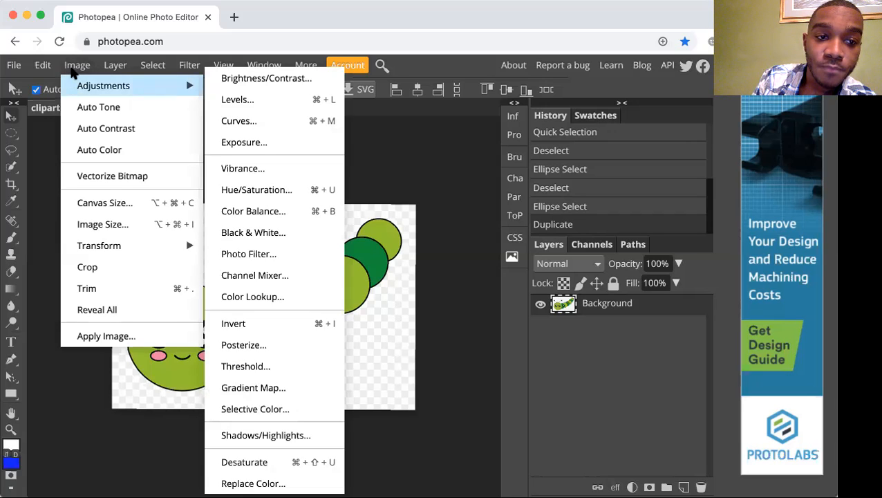
{"action": "left_click", "coordinate": [43, 67]}
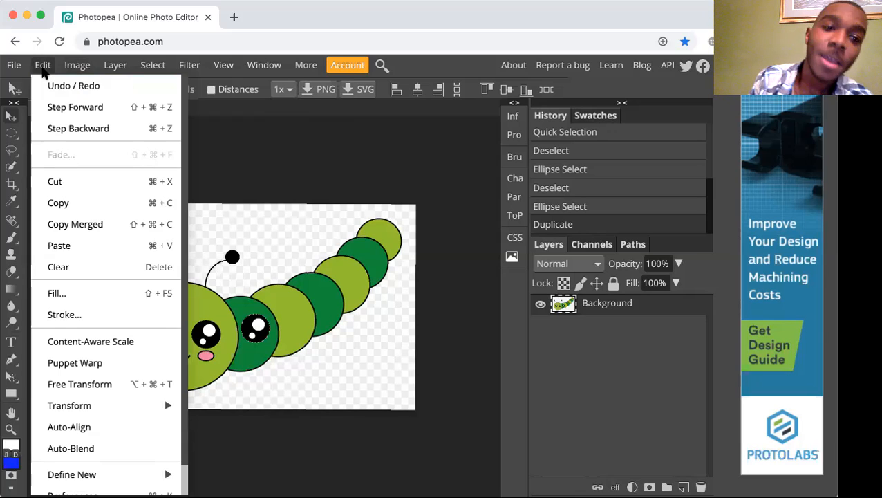
{"action": "mouse_move", "coordinate": [67, 408]}
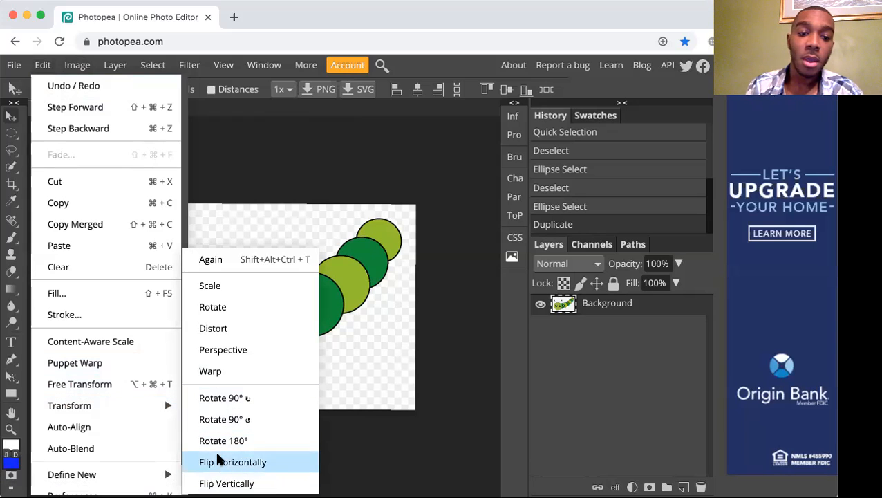
{"action": "left_click", "coordinate": [289, 286]}
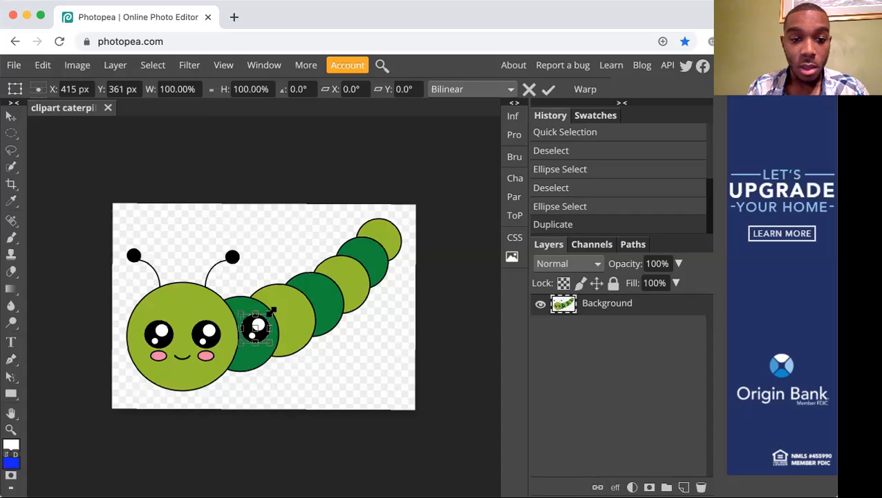
{"action": "left_click_drag", "start_coordinate": [272, 313], "coordinate": [291, 290]}
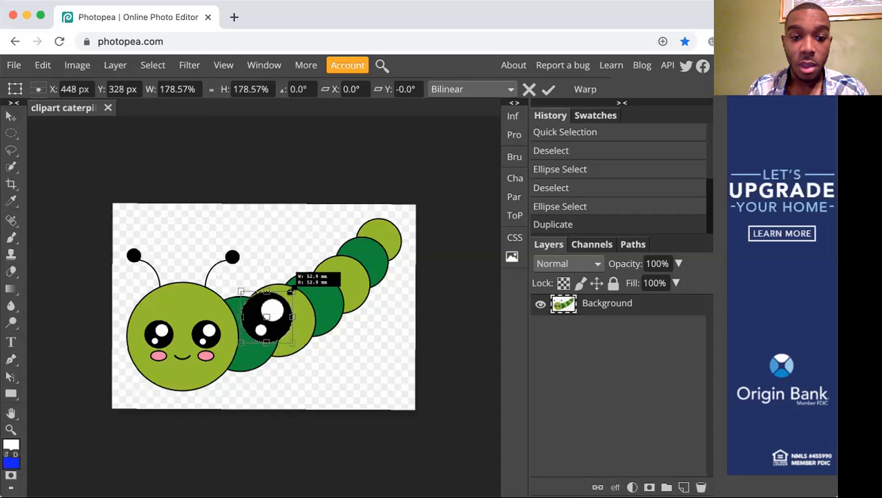
{"action": "left_click_drag", "start_coordinate": [291, 290], "coordinate": [268, 284]}
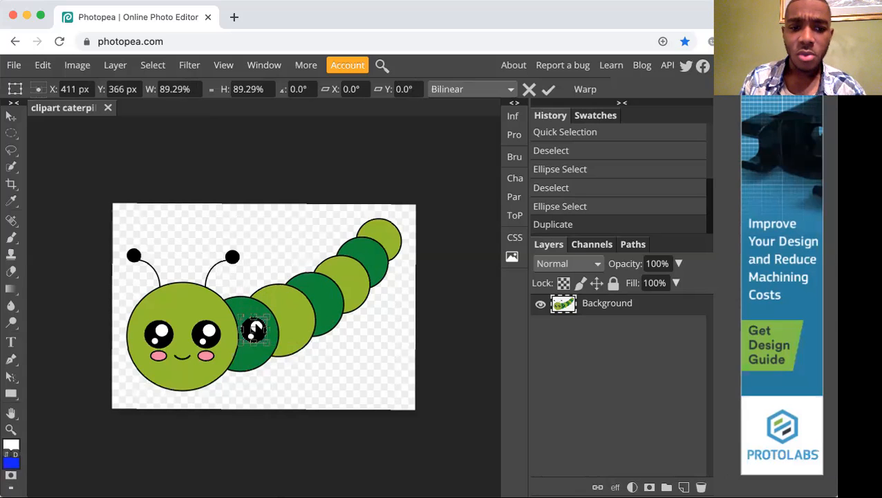
{"action": "left_click_drag", "start_coordinate": [255, 328], "coordinate": [256, 325]}
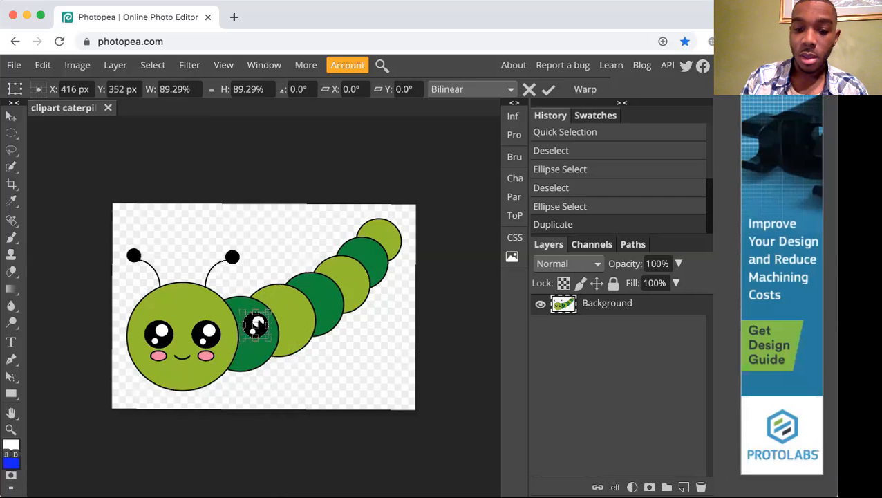
{"action": "key", "text": "Return"}
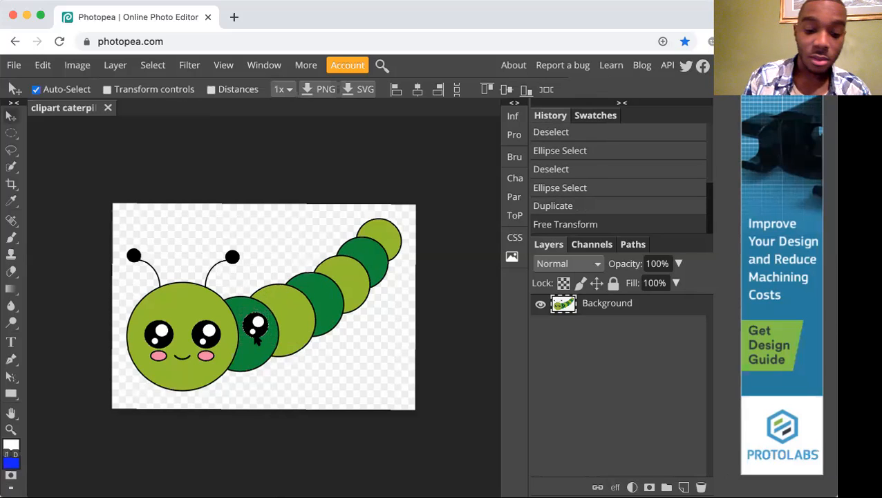
Undo the small move of the duplicated eye and rotate the copy to about -73.6° with Transform Rotate.
{"action": "mouse_move", "coordinate": [257, 337]}
{"action": "left_mouse_down"}
{"action": "mouse_move", "coordinate": [264, 325]}
{"action": "mouse_move", "coordinate": [258, 338]}
{"action": "left_mouse_up"}
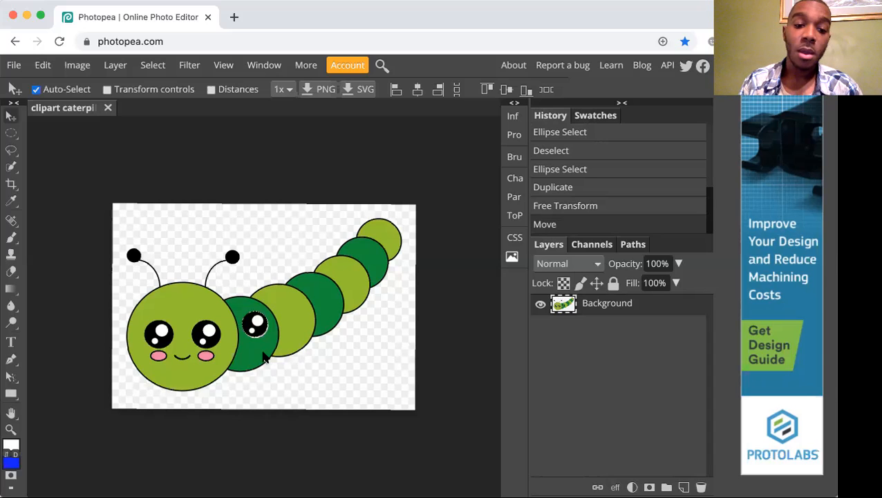
{"action": "key", "text": "ctrl+z"}
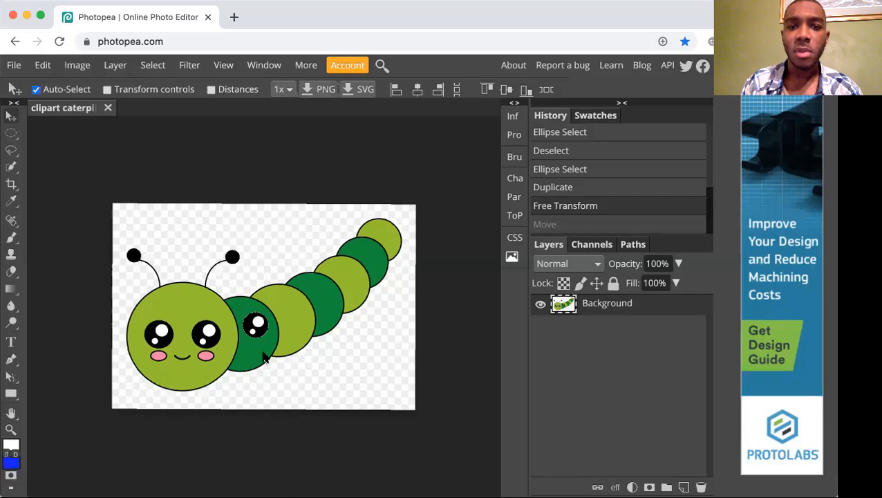
{"action": "left_click", "coordinate": [41, 65]}
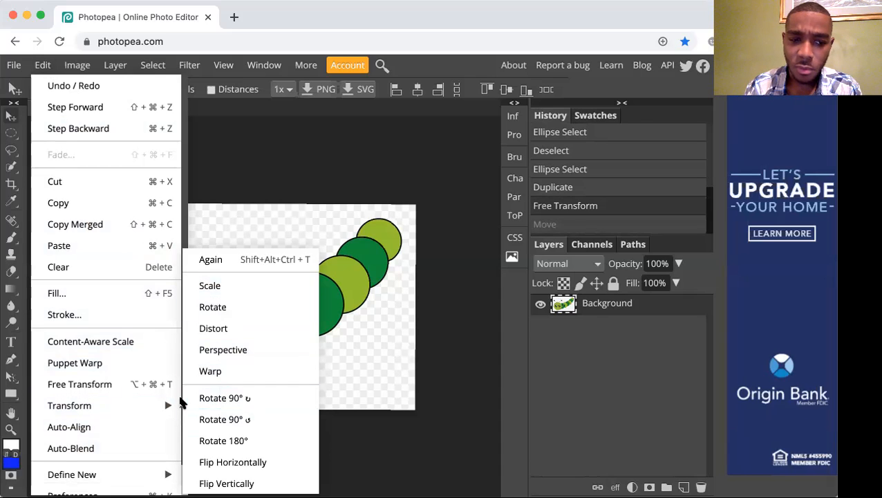
{"action": "left_click", "coordinate": [230, 309]}
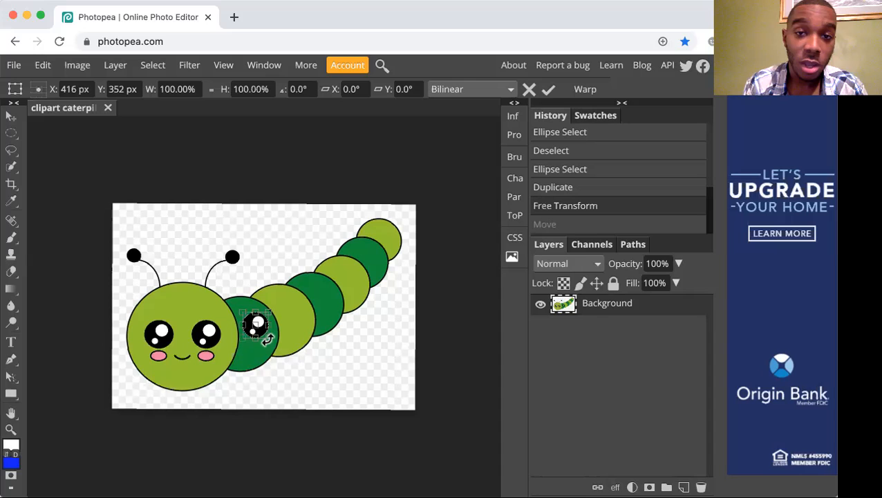
{"action": "left_click_drag", "start_coordinate": [268, 339], "coordinate": [300, 303]}
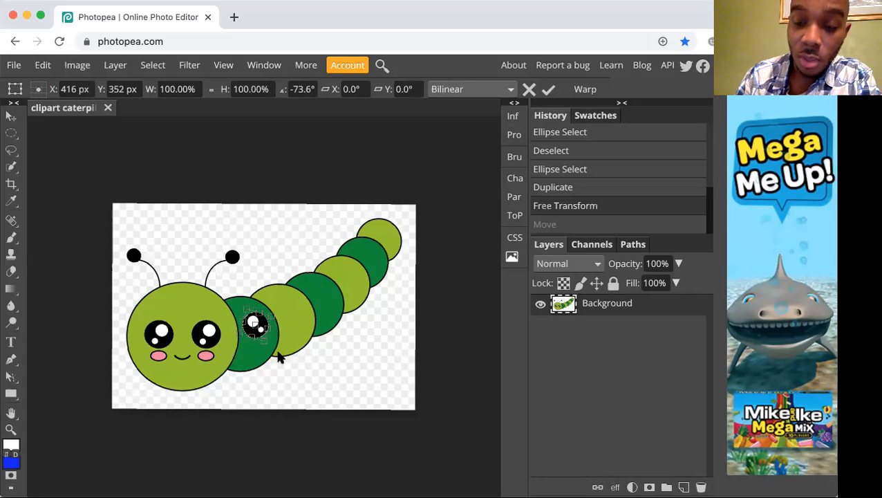
{"action": "key", "text": "Return"}
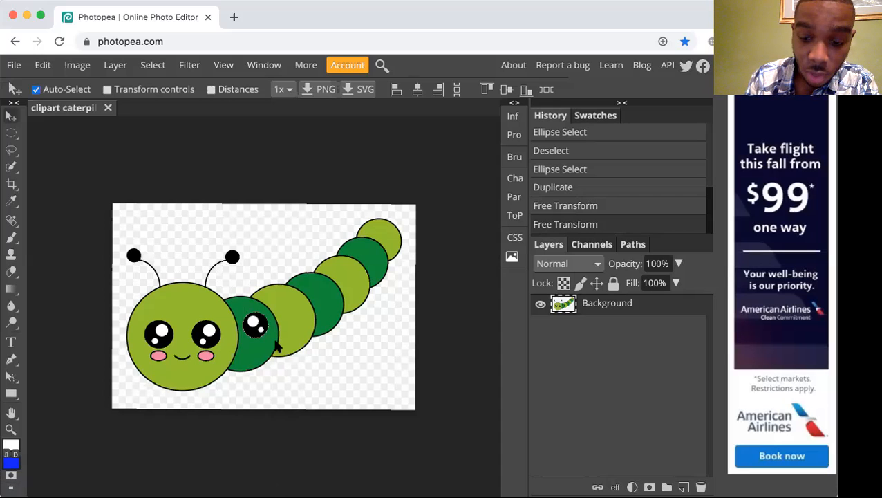
Deselect the rotated eye copy and inspect its edges on the dark green segment up close.
{"action": "scroll", "coordinate": [275, 347], "scroll_direction": "up", "scroll_amount": 2}
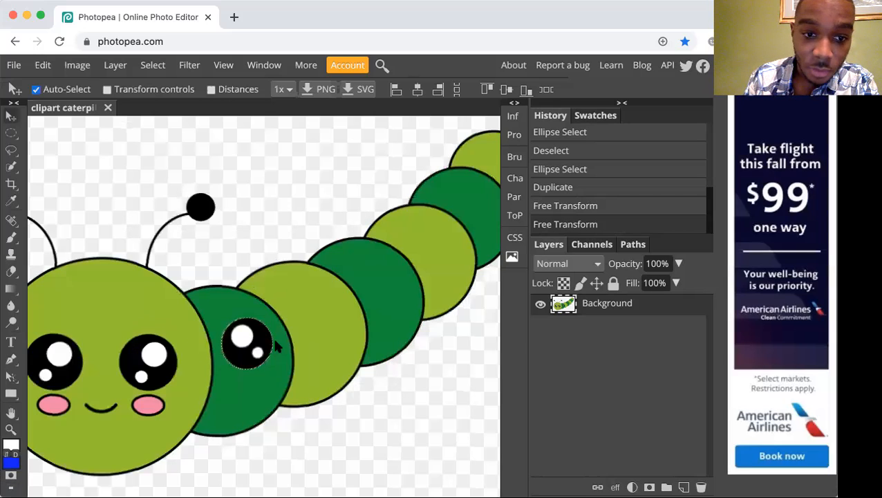
{"action": "key", "text": "super+d"}
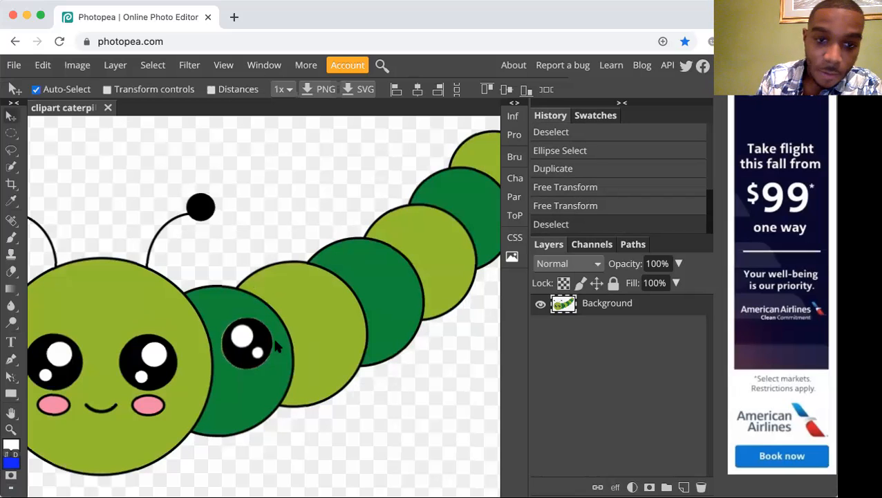
{"action": "scroll", "coordinate": [276, 347], "scroll_direction": "up", "scroll_amount": 1}
{"action": "scroll", "coordinate": [276, 347], "scroll_direction": "down", "scroll_amount": 4}
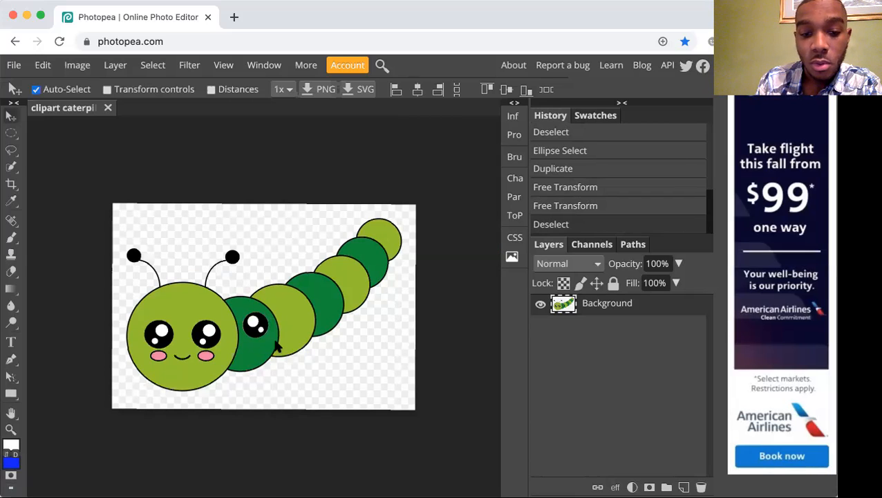
{"action": "scroll", "coordinate": [275, 347], "scroll_direction": "down", "scroll_amount": 1}
{"action": "scroll", "coordinate": [275, 347], "scroll_direction": "up", "scroll_amount": 1}
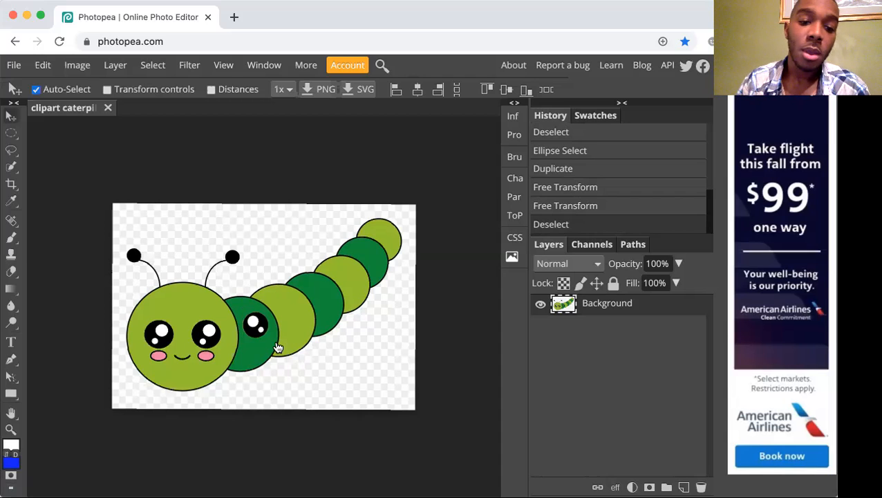
{"action": "key", "text": "super+space"}
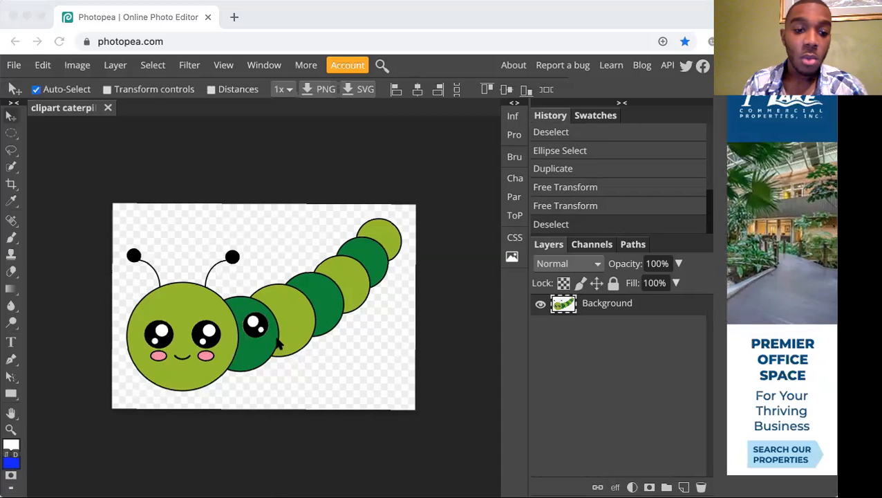
{"action": "left_click", "coordinate": [278, 344]}
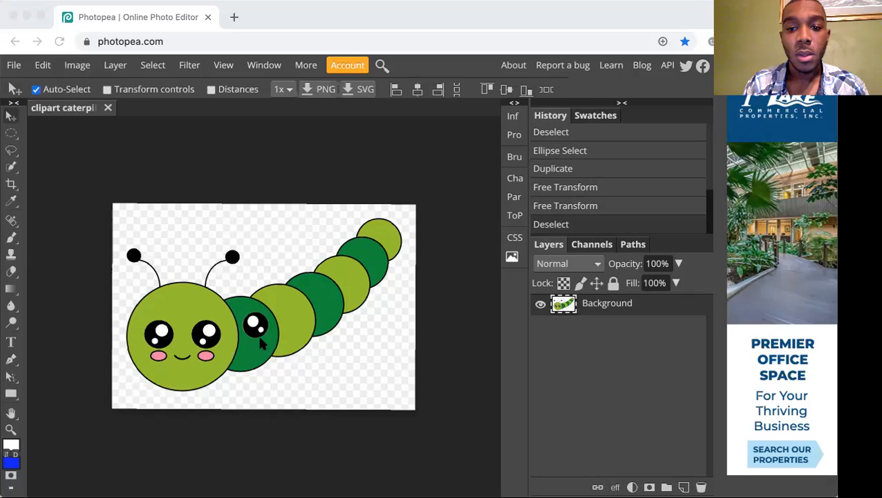
{"action": "left_click", "coordinate": [262, 343]}
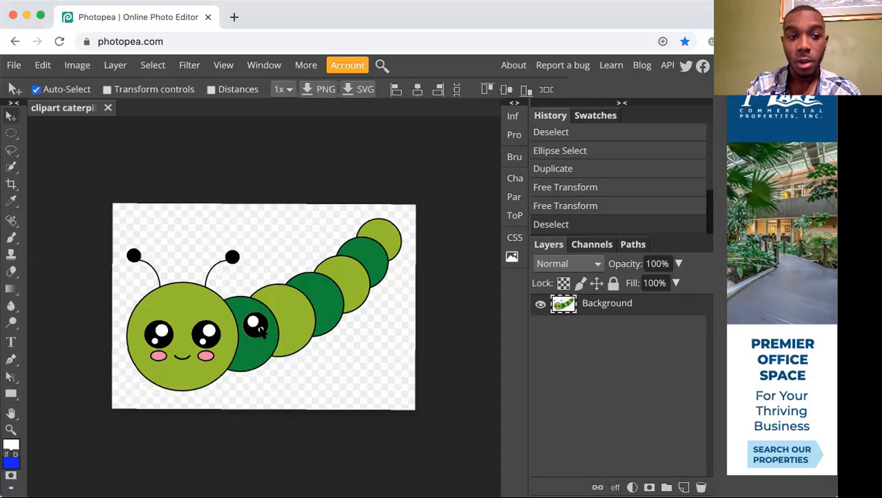
Try to draw an Ellipse Select around the caterpillar's left eye, and clear the oversized selections.
{"action": "left_click", "coordinate": [16, 135]}
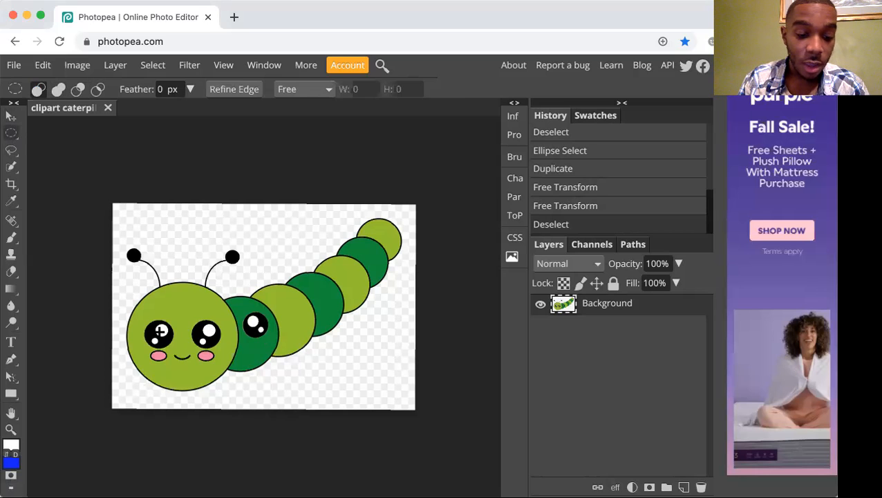
{"action": "key", "text": "alt"}
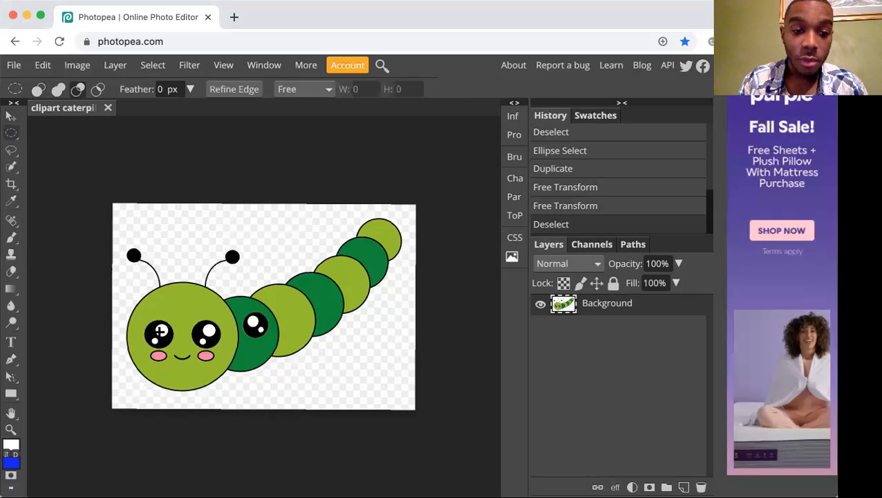
{"action": "left_click_drag", "start_coordinate": [160, 332], "coordinate": [179, 370]}
{"action": "left_click", "coordinate": [173, 347]}
{"action": "key", "text": "ctrl+z"}
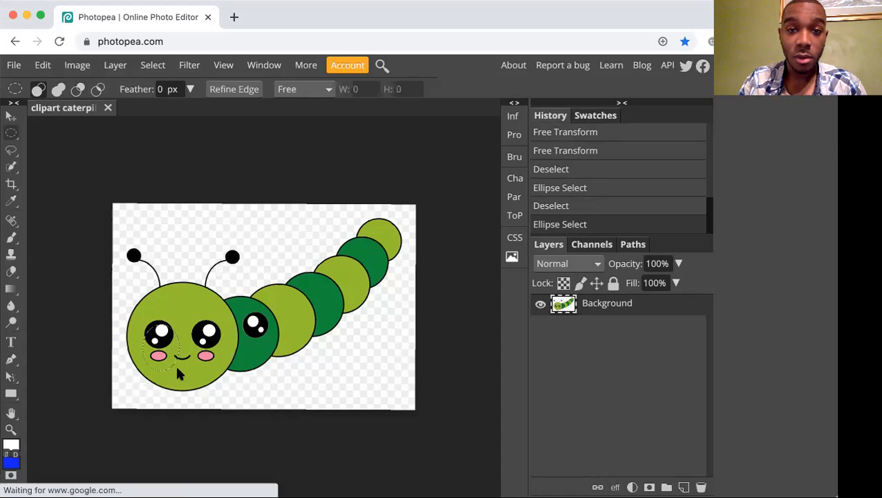
{"action": "left_click", "coordinate": [175, 363]}
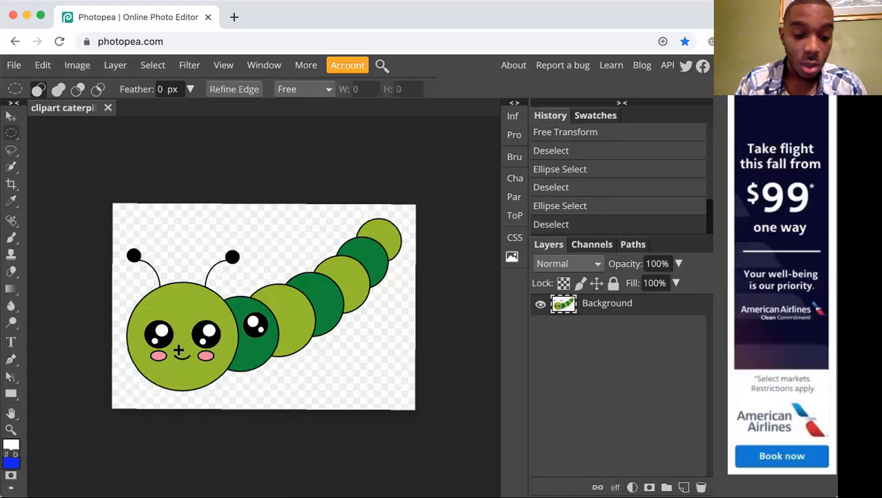
Select the caterpillar's left eye with a circular Ellipse Select drawn from its centre, about 29.6 mm across.
{"action": "key", "text": "alt"}
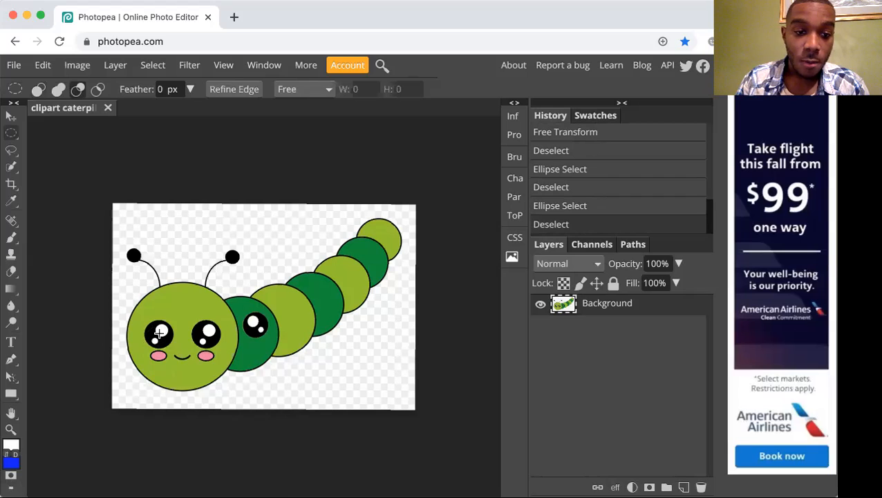
{"action": "left_click_drag", "start_coordinate": [159, 337], "coordinate": [172, 346]}
{"action": "key", "text": "shift"}
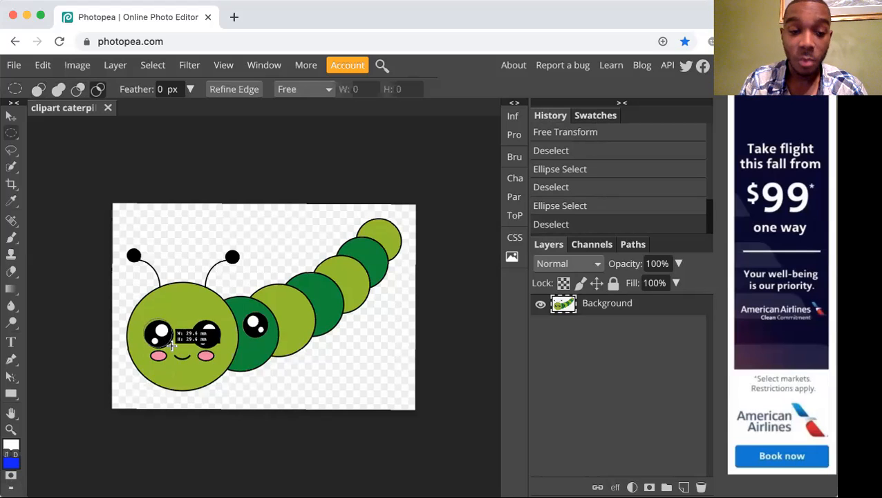
{"action": "left_click_drag", "start_coordinate": [172, 345], "coordinate": [174, 347]}
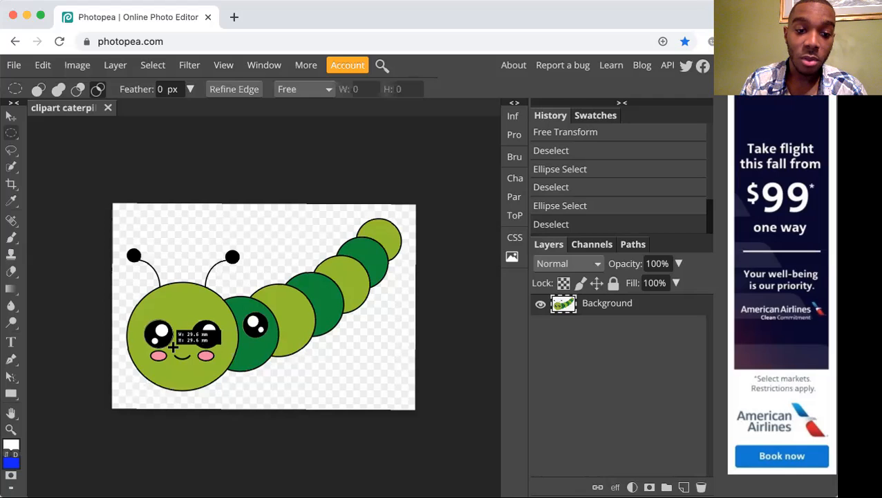
{"action": "left_click_drag", "start_coordinate": [173, 346], "coordinate": [173, 347]}
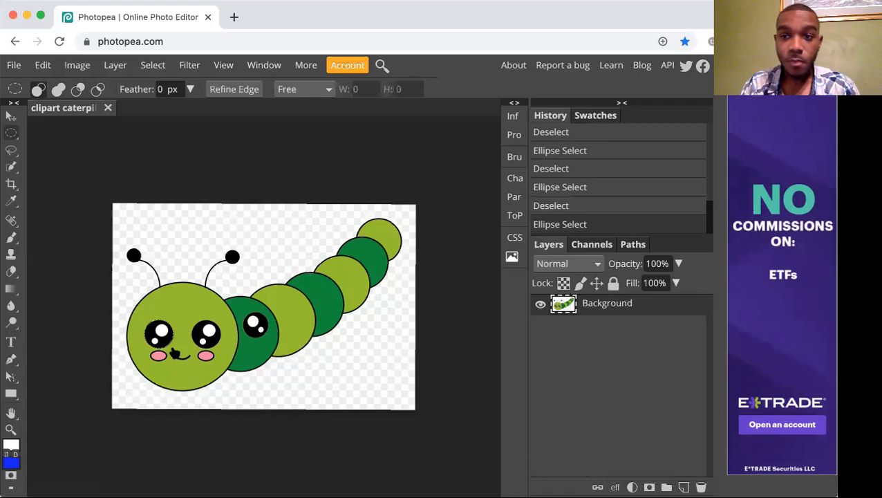
Try to move the selected left eye onto the first dark green segment with Ellipse Select active, and undo the move.
{"action": "key", "text": "super+Tab"}
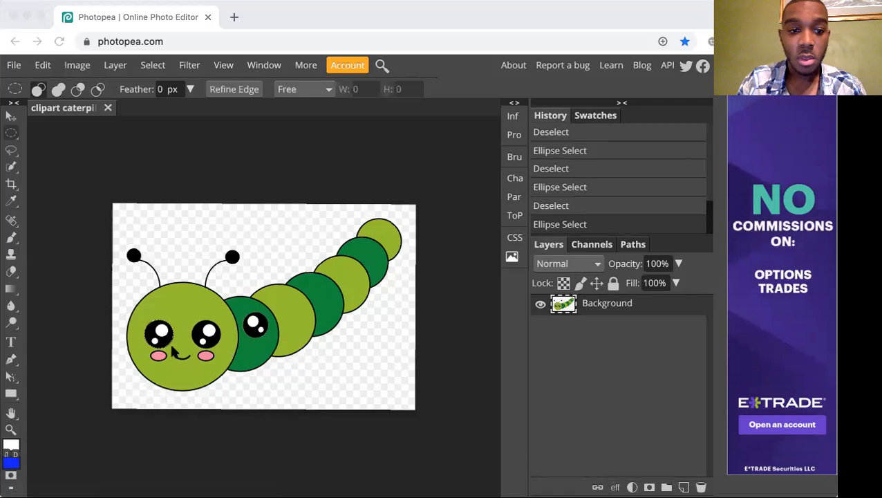
{"action": "key", "text": "super+Tab"}
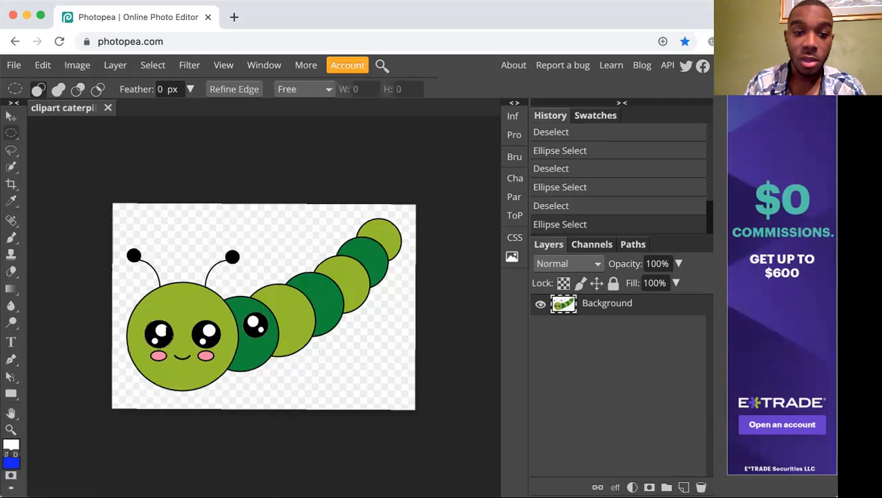
{"action": "left_click_drag", "start_coordinate": [159, 335], "coordinate": [247, 315]}
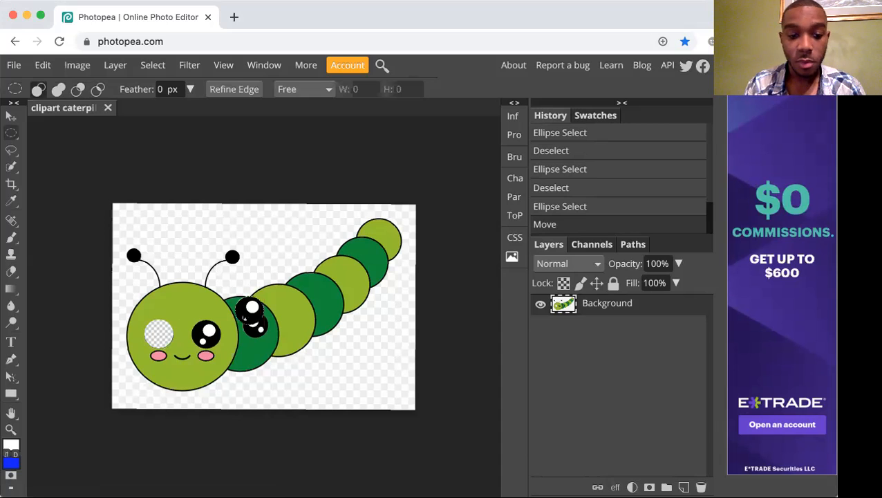
{"action": "key", "text": "super+z"}
Duplicate the selected left eye onto the first light green body segment with the Move tool.
{"action": "key", "text": "v"}
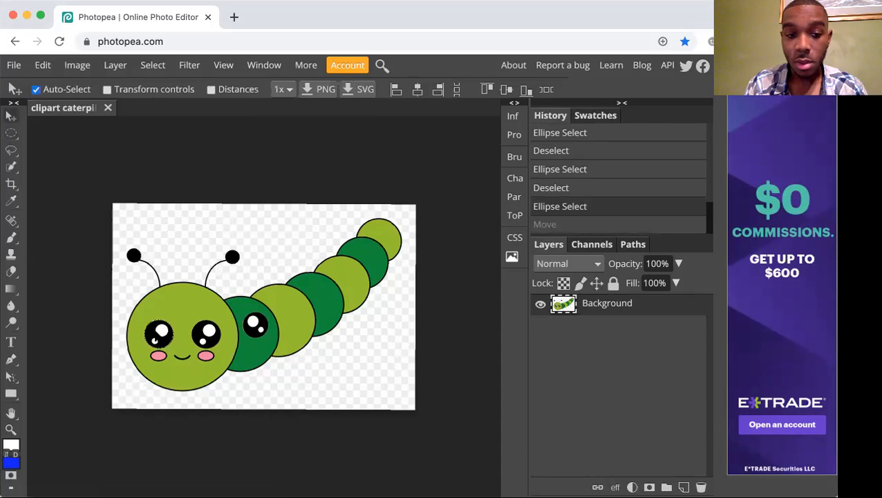
{"action": "left_click_drag", "start_coordinate": [240, 304], "coordinate": [290, 320]}
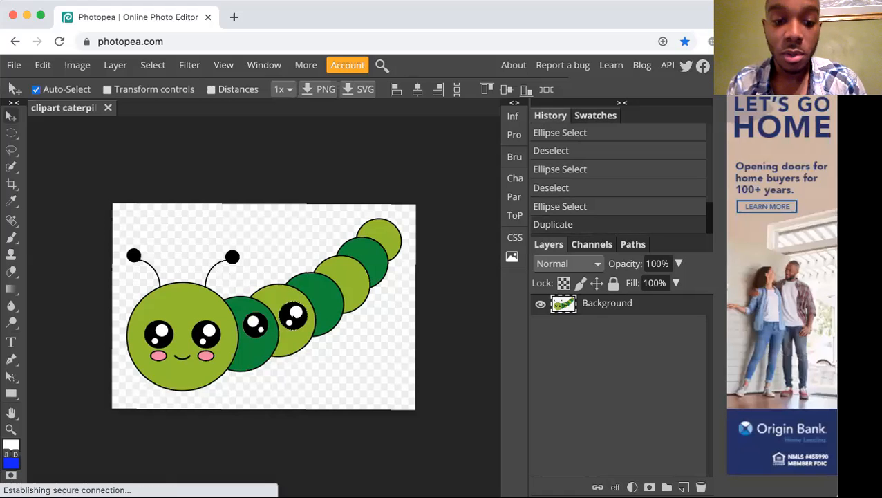
Scale the eye copy on the first light green body segment down to 83.33%.
{"action": "left_click", "coordinate": [50, 67]}
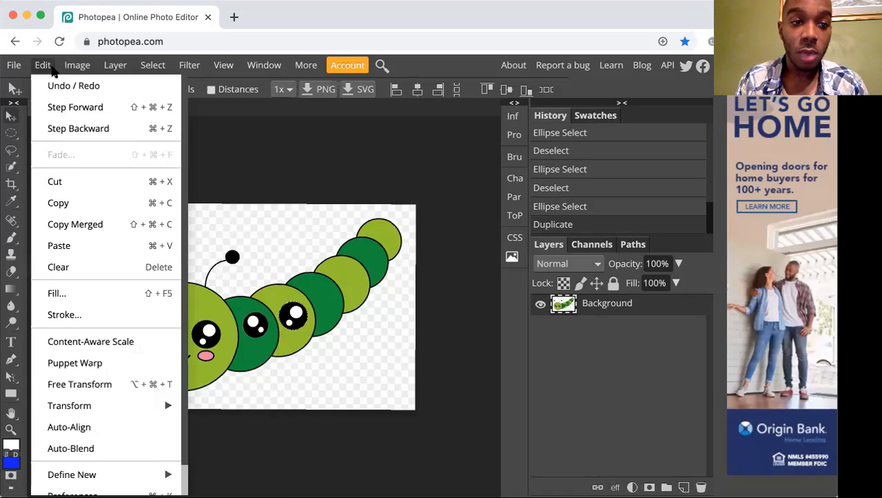
{"action": "mouse_move", "coordinate": [96, 404]}
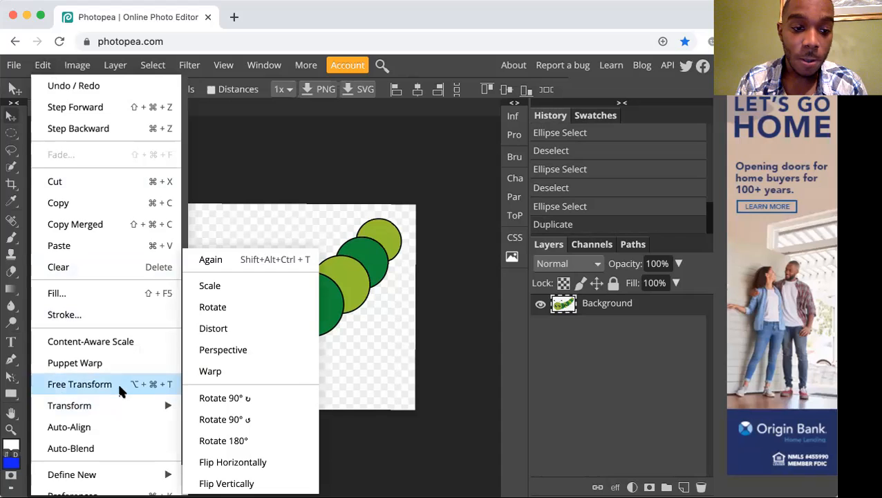
{"action": "left_click", "coordinate": [249, 285]}
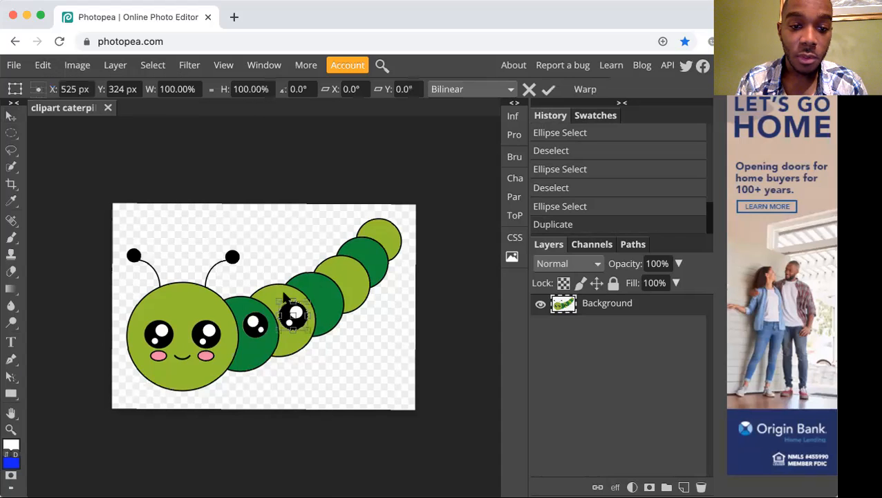
{"action": "left_click_drag", "start_coordinate": [309, 299], "coordinate": [301, 310]}
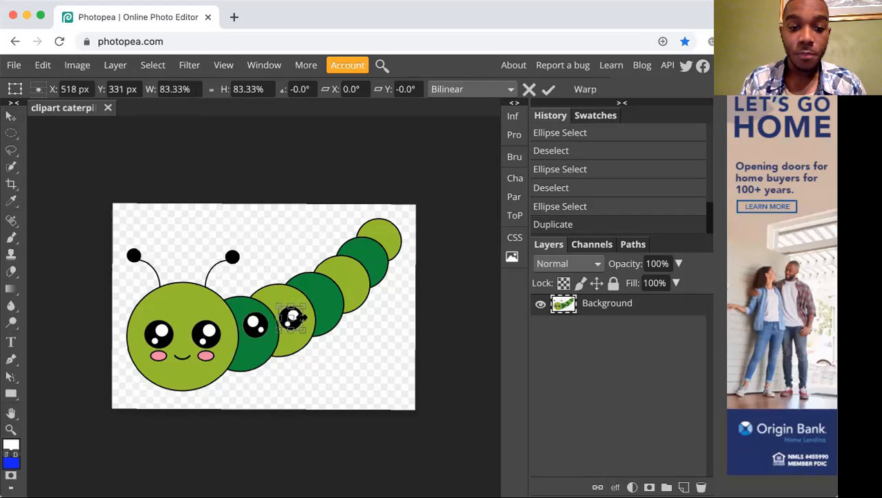
{"action": "key", "text": "Return"}
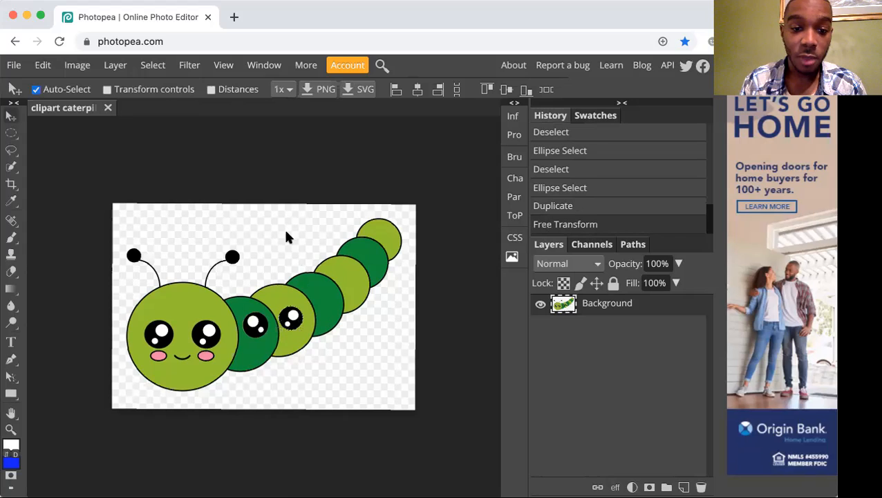
Rotate the scaled eye copy on the first light green segment by -135°.
{"action": "left_click", "coordinate": [54, 65]}
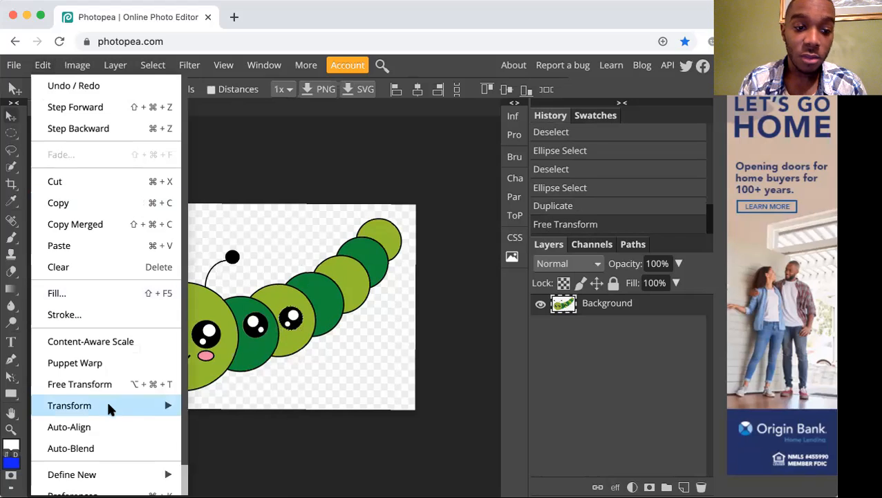
{"action": "mouse_move", "coordinate": [108, 406]}
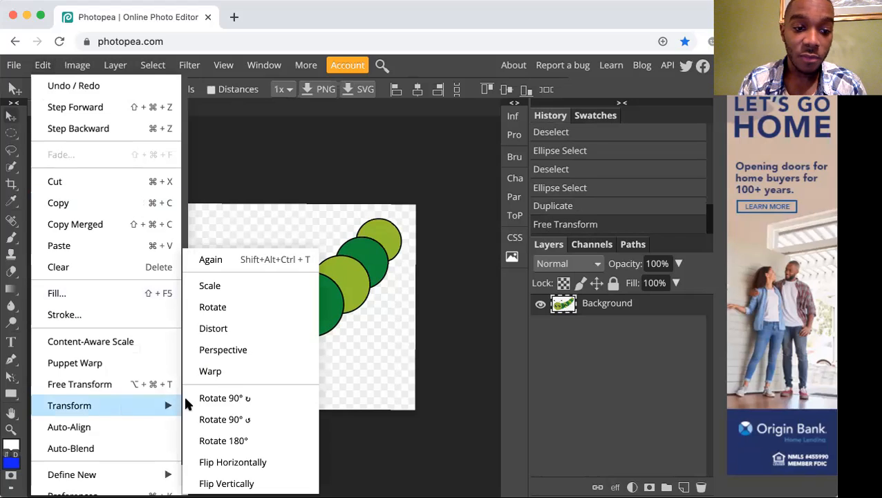
{"action": "left_click", "coordinate": [248, 304]}
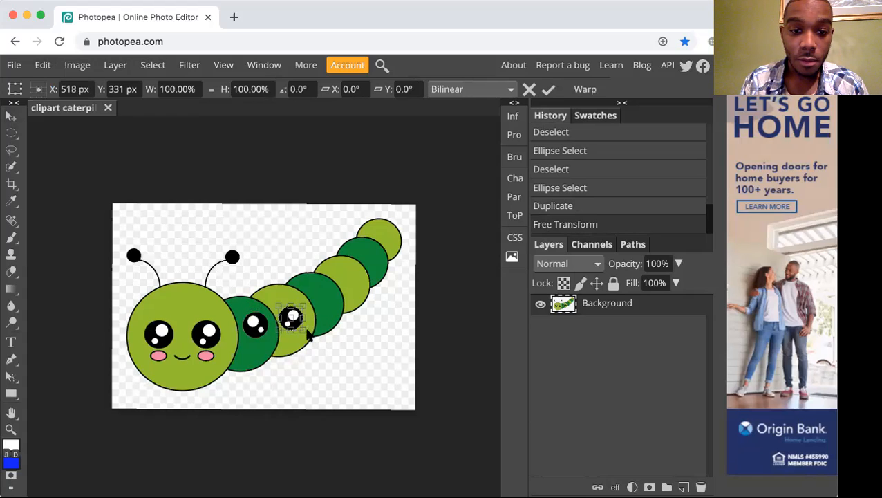
{"action": "left_click_drag", "start_coordinate": [305, 330], "coordinate": [290, 302]}
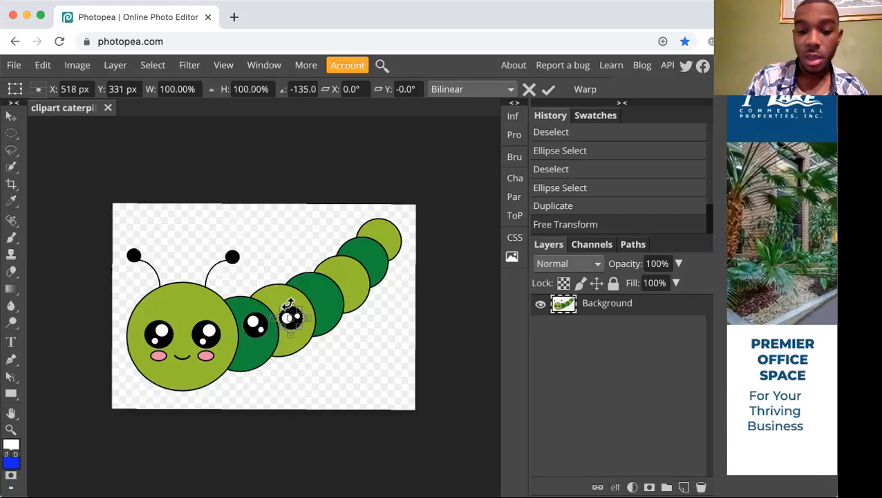
{"action": "key", "text": "Return"}
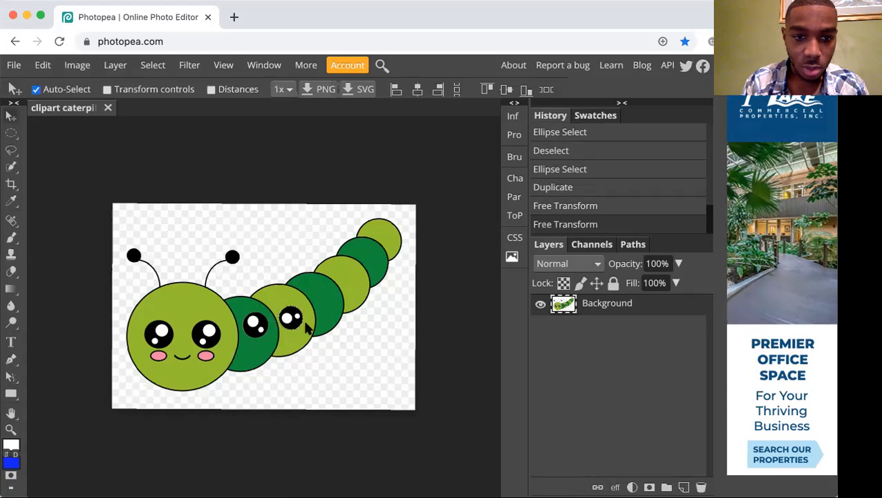
Try nudging the eye copy upward in large increments, and undo back to before the eye was duplicated.
{"action": "key", "text": "shift+Up"}
{"action": "key", "text": "shift+Up"}
{"action": "key", "text": "shift+Up"}
{"action": "key", "text": "super+z"}
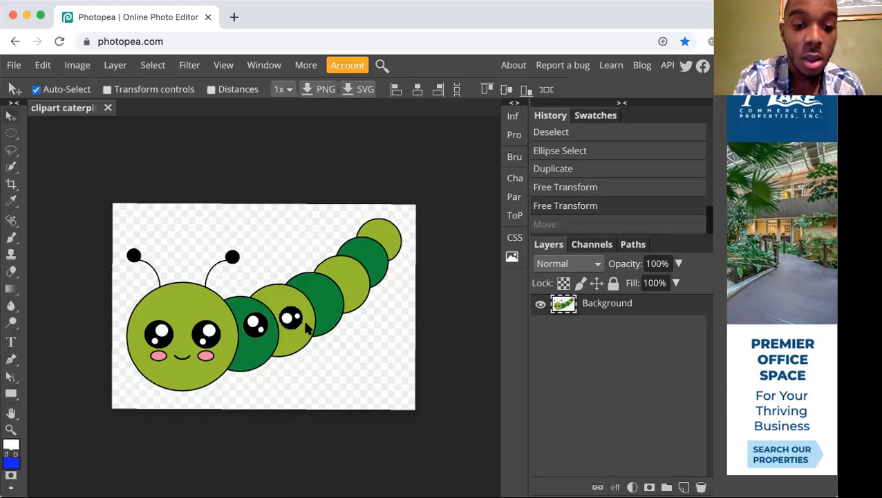
{"action": "key", "text": "super+z"}
{"action": "key", "text": "super+z"}
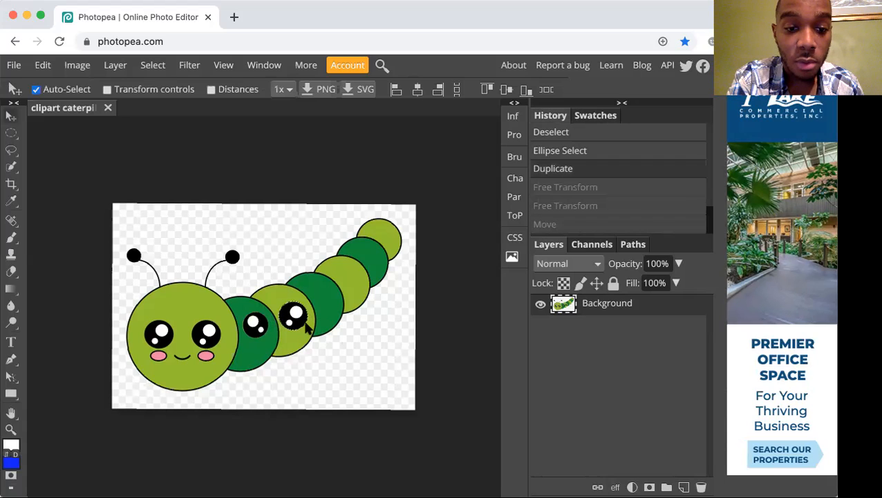
{"action": "key", "text": "super+z"}
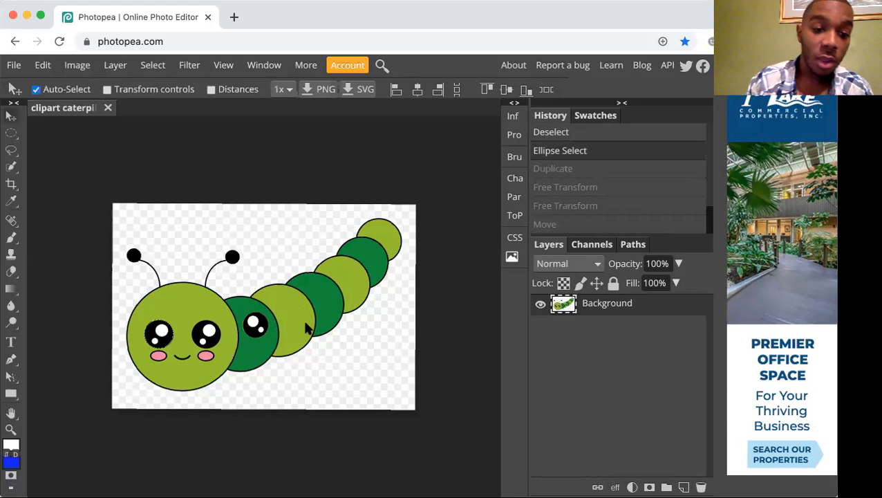
Try nudging the selected left eye sideways in small increments with the Move tool, and undo the move.
{"action": "scroll", "coordinate": [307, 330], "scroll_direction": "up", "scroll_amount": 5}
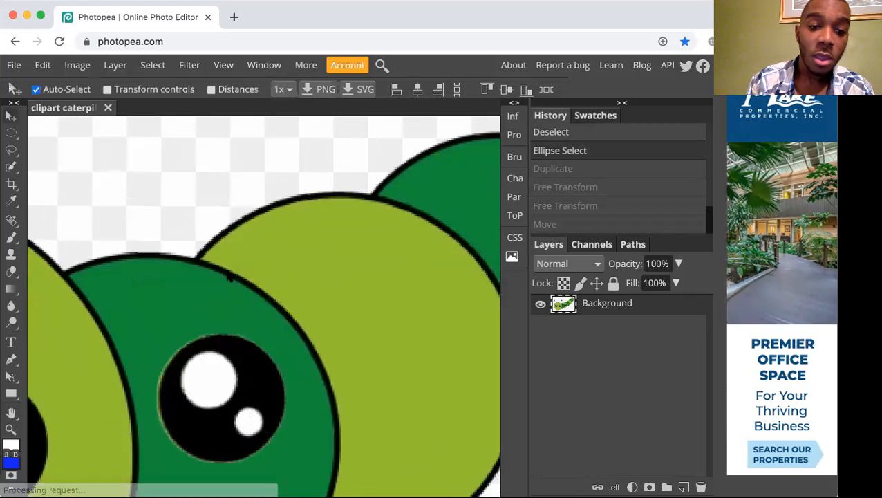
{"action": "left_click", "coordinate": [12, 413]}
{"action": "left_click_drag", "start_coordinate": [108, 392], "coordinate": [274, 276]}
{"action": "left_click_drag", "start_coordinate": [102, 370], "coordinate": [418, 291]}
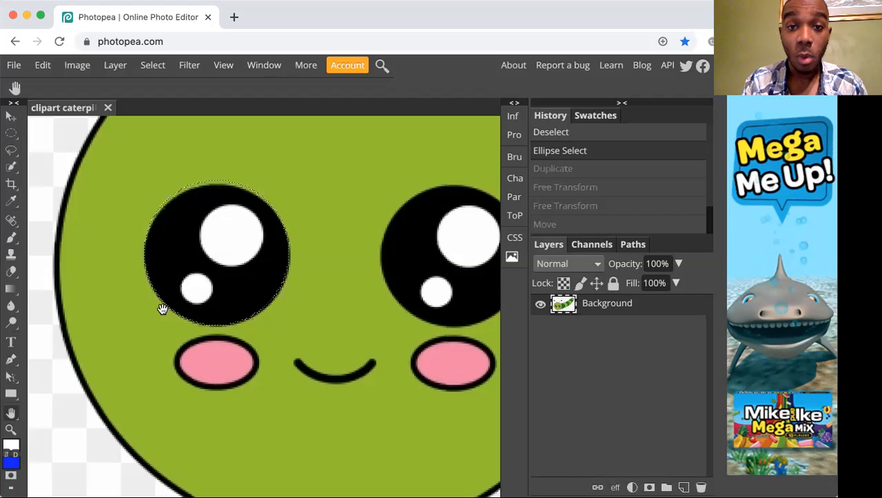
{"action": "key", "text": "v"}
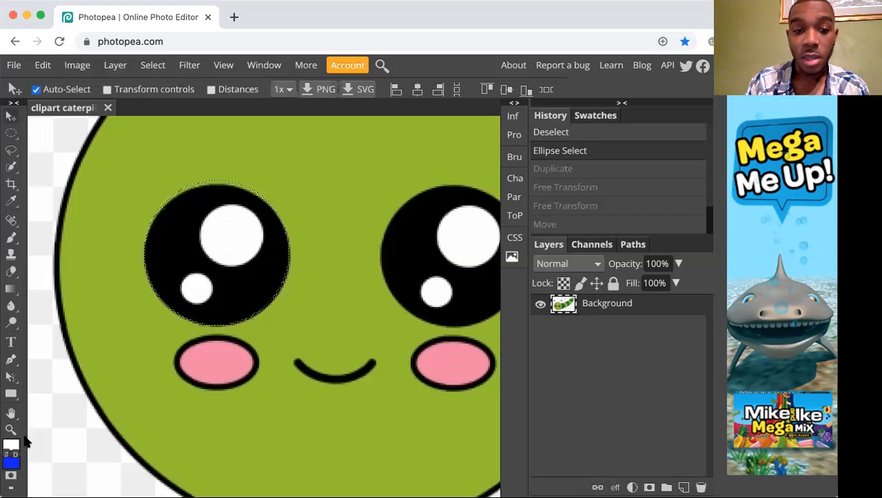
{"action": "key", "text": "Left"}
{"action": "key", "text": "Left"}
{"action": "key", "text": "Left"}
{"action": "key", "text": "Left"}
{"action": "key", "text": "Left"}
{"action": "key", "text": "Left"}
{"action": "key", "text": "Left"}
{"action": "key", "text": "Left"}
{"action": "key", "text": "Right"}
{"action": "key", "text": "Right"}
{"action": "key", "text": "Right"}
{"action": "key", "text": "Right"}
{"action": "key", "text": "Right"}
{"action": "key", "text": "Right"}
{"action": "key", "text": "Right"}
{"action": "key", "text": "Right"}
{"action": "key", "text": "Right"}
{"action": "key", "text": "Right"}
{"action": "key", "text": "Right"}
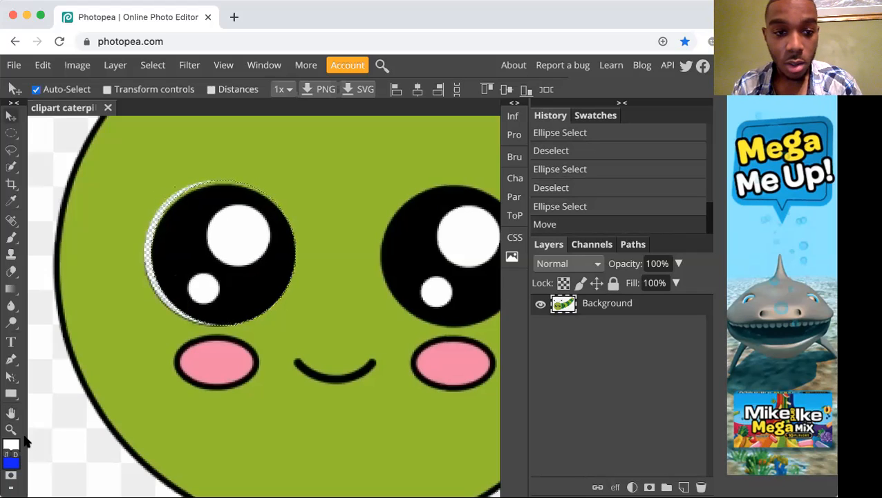
{"action": "key", "text": "ctrl+z"}
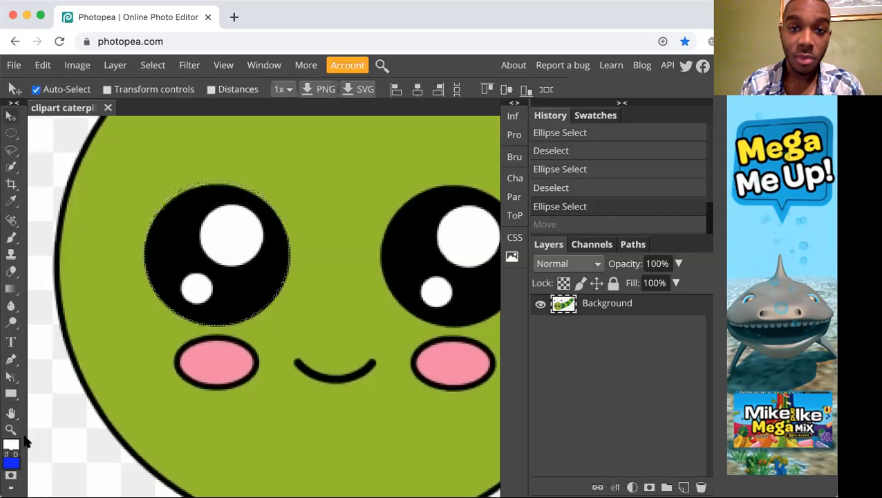
Nudge the selected left eye two large increments to the left and the same distance back to the right.
{"action": "key", "text": "ctrl+shift+z"}
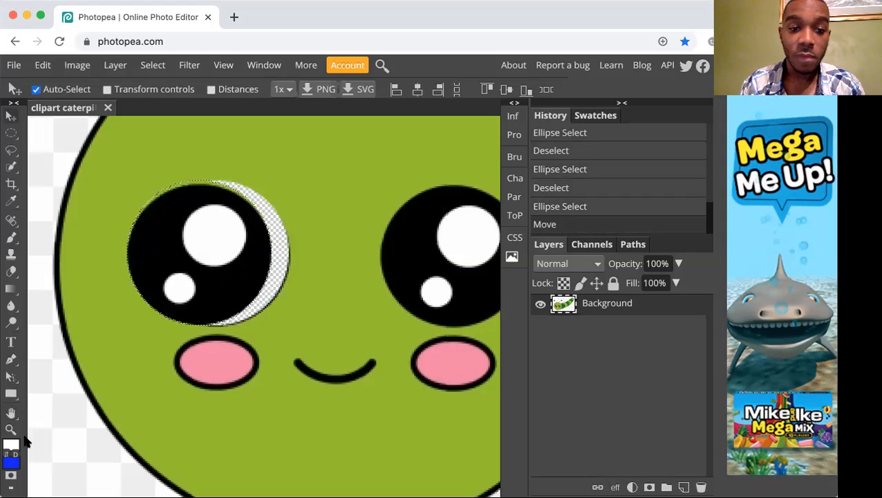
{"action": "key", "text": "shift+Left"}
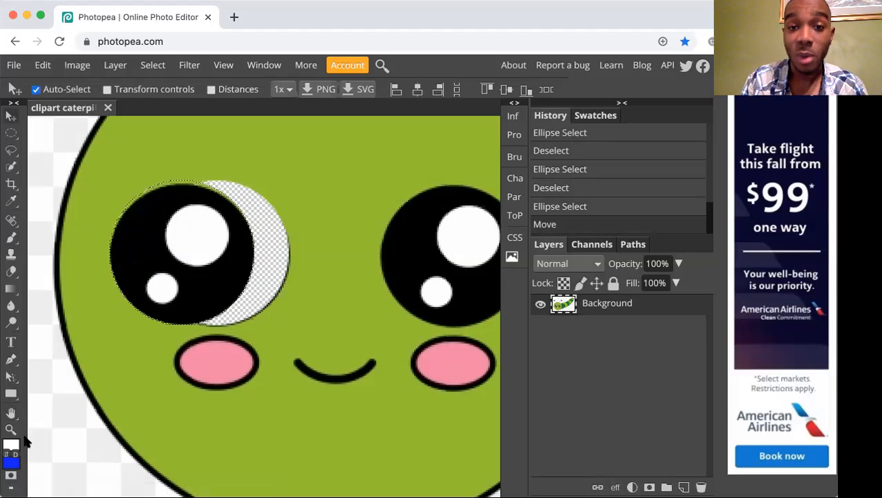
{"action": "key", "text": "shift+Right"}
{"action": "key", "text": "shift+Right"}
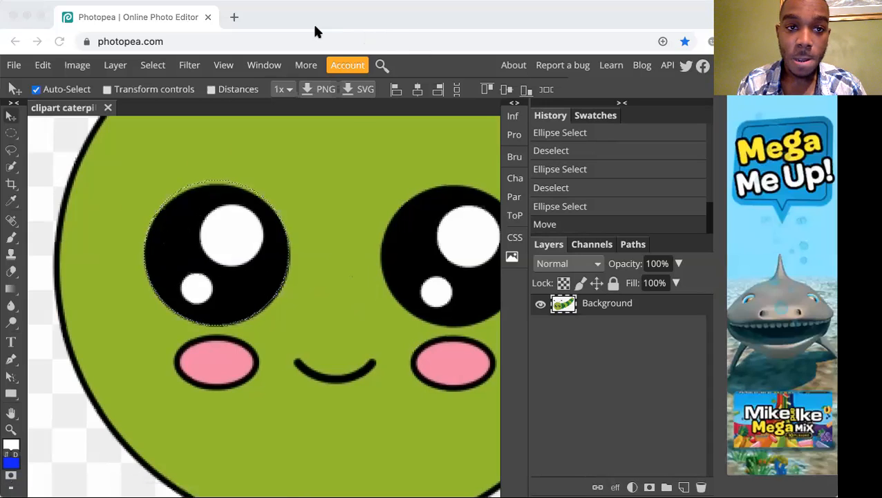
Duplicate the selected left eye onto the first light green body segment again with the Move tool.
{"action": "left_click", "coordinate": [396, 213]}
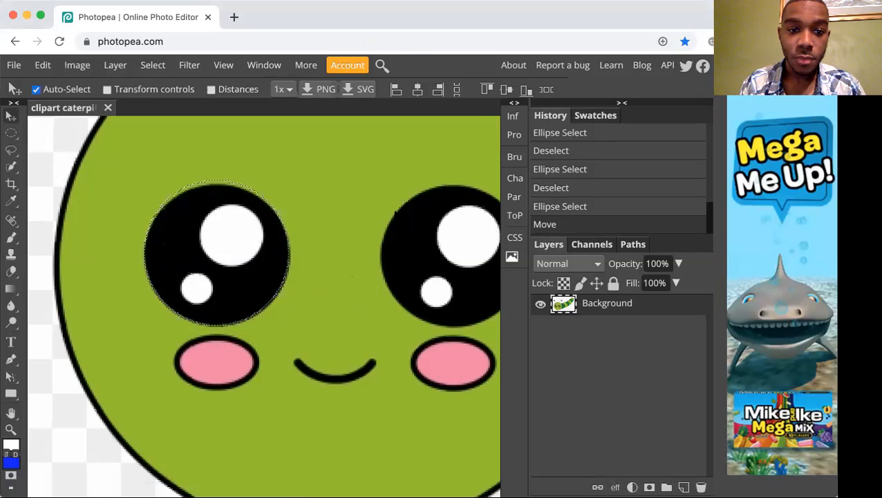
{"action": "scroll", "coordinate": [396, 216], "scroll_direction": "down", "scroll_amount": 5}
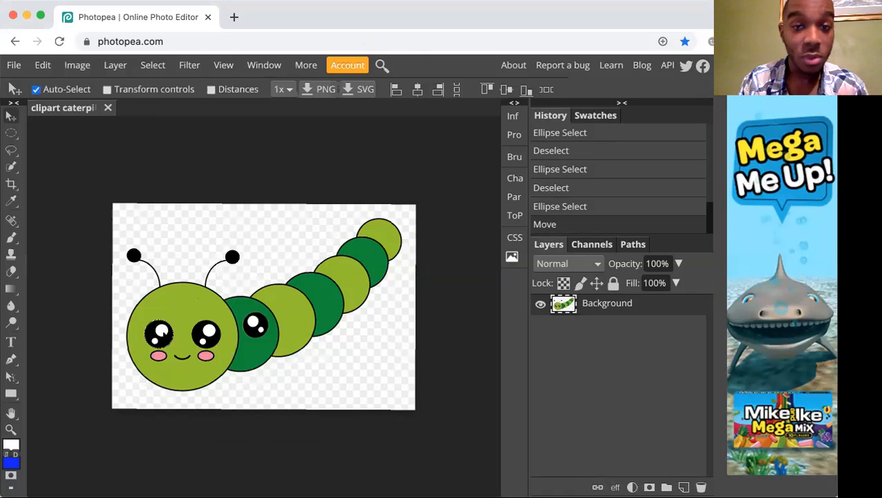
{"action": "left_click_drag", "start_coordinate": [164, 338], "coordinate": [297, 324]}
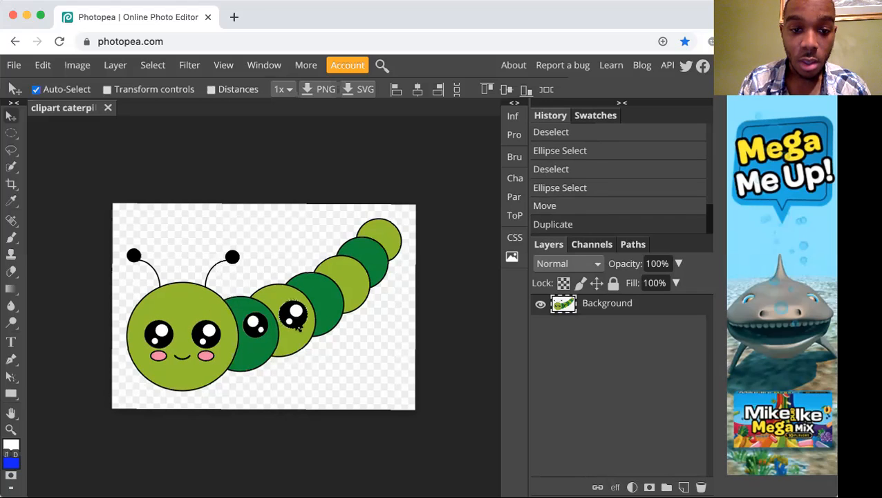
Try scaling the new eye copy on the light green segment to 71.43%, and undo the transform.
{"action": "left_click", "coordinate": [42, 65]}
{"action": "mouse_move", "coordinate": [88, 405]}
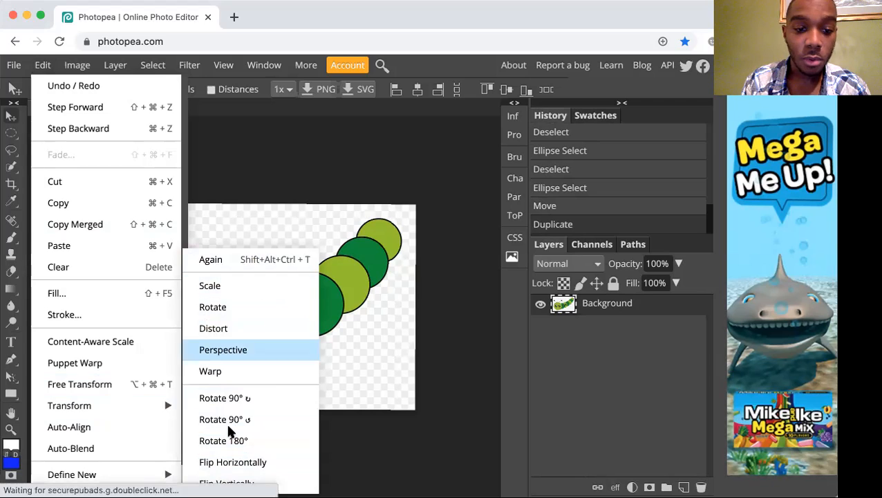
{"action": "left_click", "coordinate": [257, 287]}
{"action": "left_click_drag", "start_coordinate": [309, 301], "coordinate": [298, 303]}
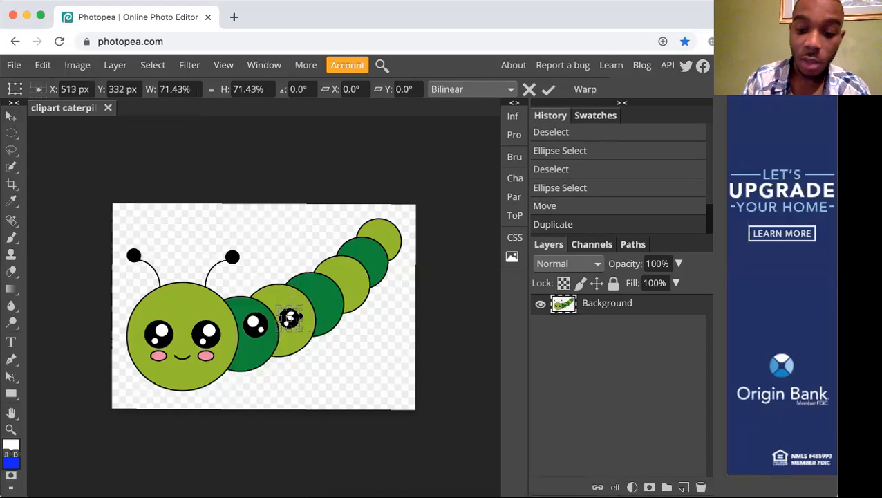
{"action": "key", "text": "Return"}
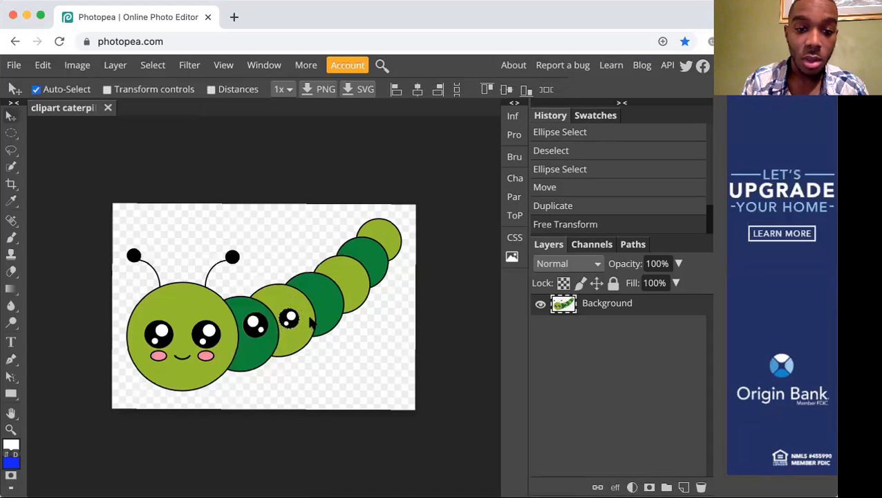
{"action": "key", "text": "ctrl+z"}
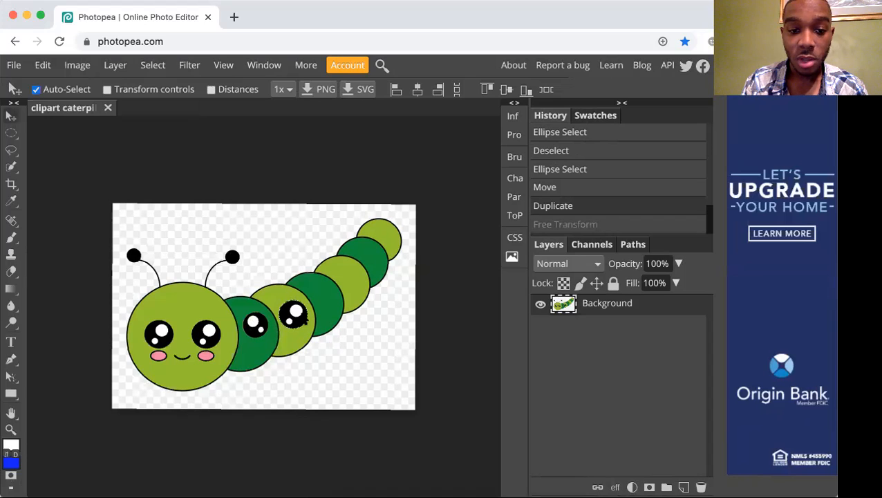
Scale the eye copy on the first light green segment to 76.19%, placing it near the segment's upper part.
{"action": "left_click", "coordinate": [75, 65]}
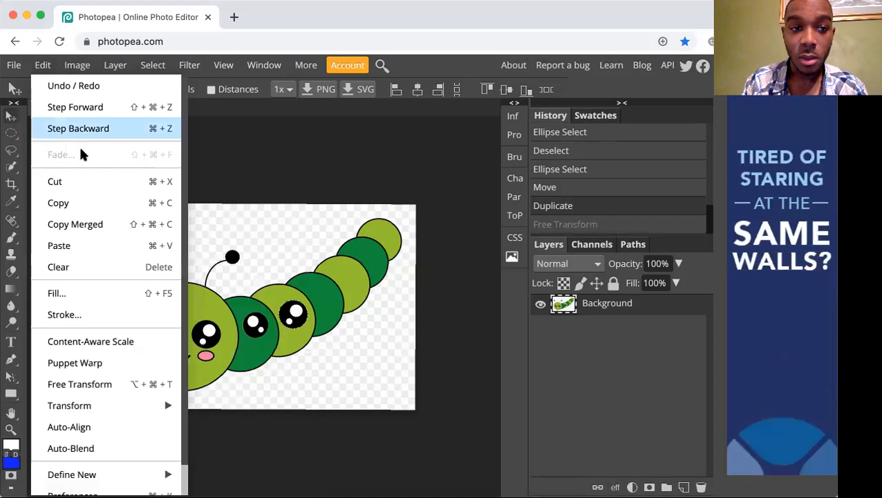
{"action": "mouse_move", "coordinate": [153, 406]}
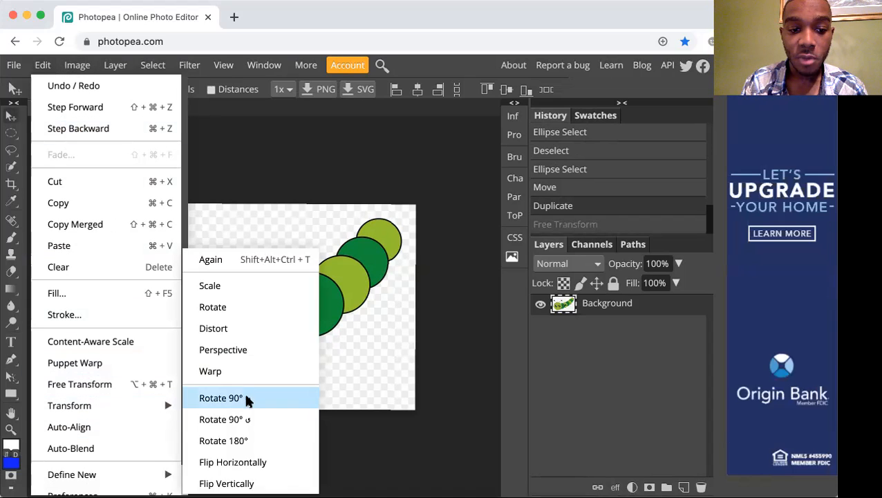
{"action": "left_click", "coordinate": [261, 286]}
{"action": "left_click_drag", "start_coordinate": [308, 303], "coordinate": [292, 310]}
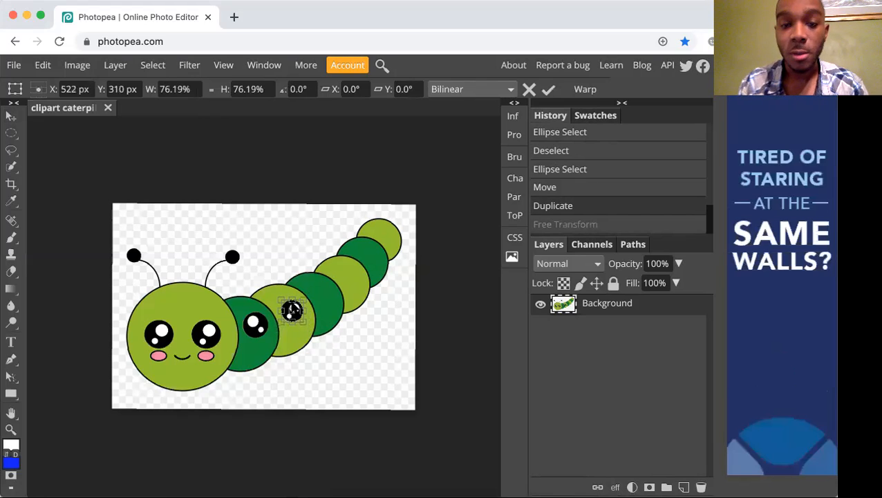
{"action": "key", "text": "Return"}
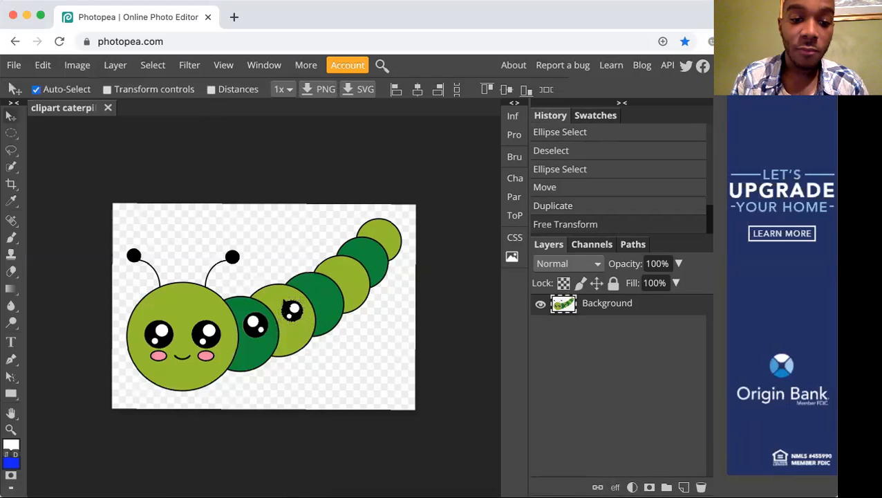
Rotate the eye copy on the first light green body segment by -150° and apply the transform.
{"action": "left_click", "coordinate": [54, 65]}
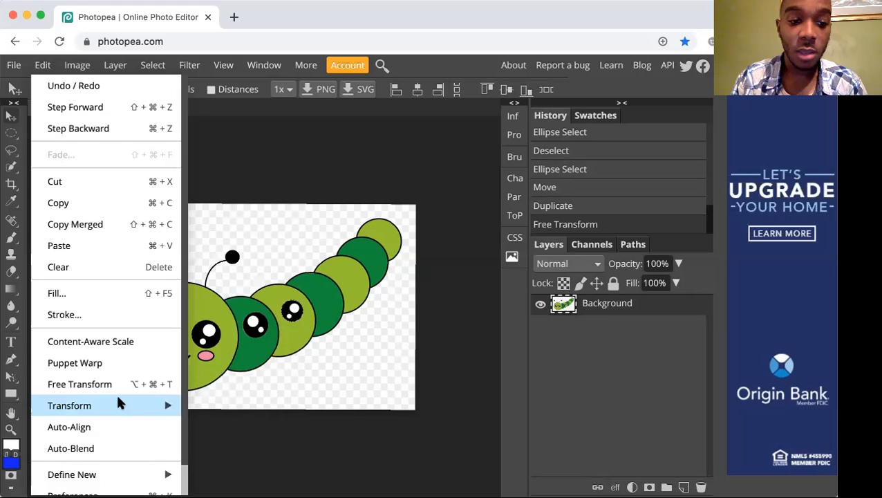
{"action": "mouse_move", "coordinate": [118, 405]}
{"action": "left_click", "coordinate": [228, 307]}
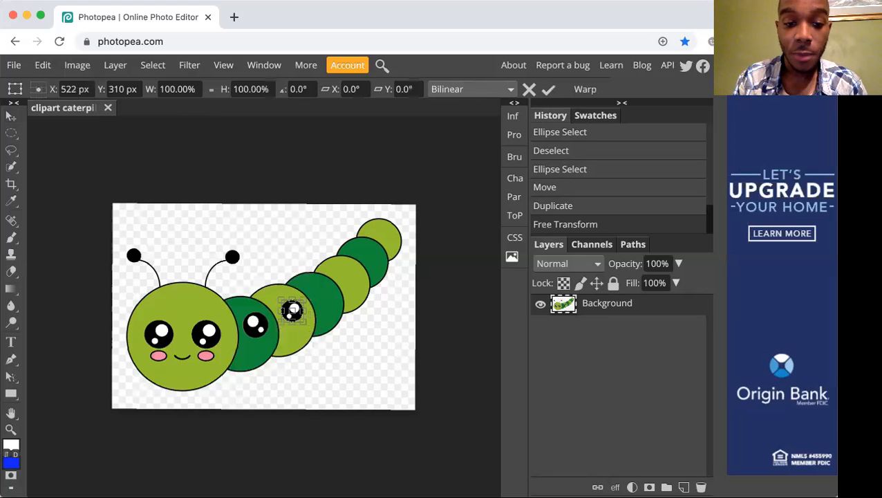
{"action": "left_click_drag", "start_coordinate": [303, 322], "coordinate": [283, 280]}
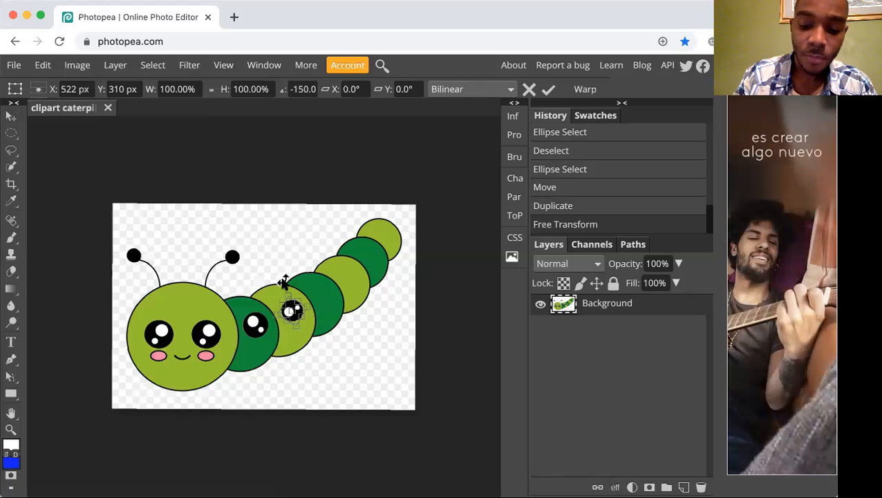
{"action": "key", "text": "Return"}
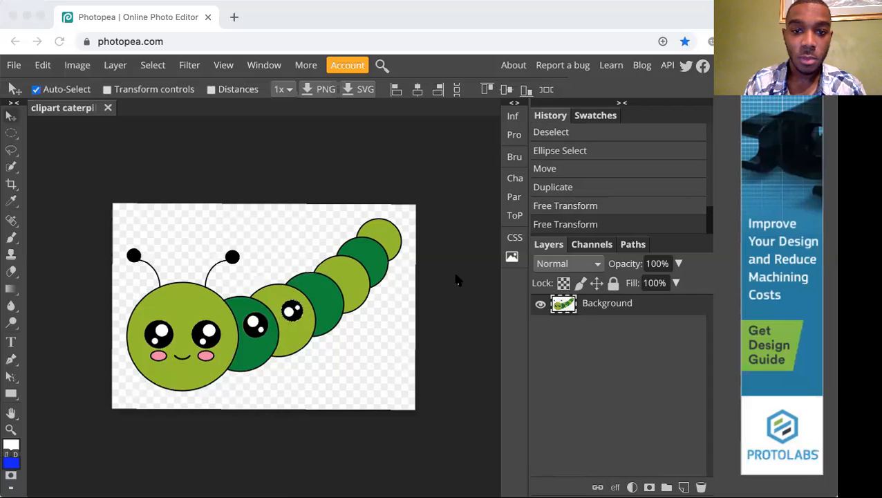
{"action": "left_click", "coordinate": [455, 275]}
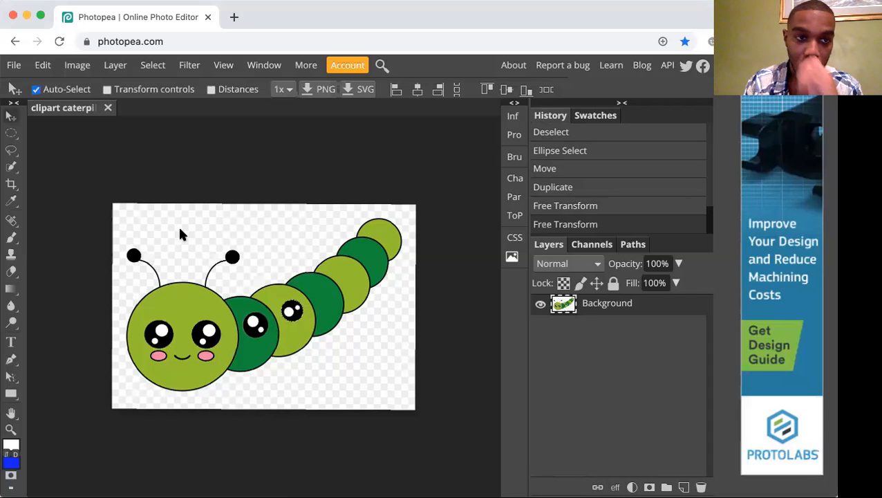
Draw a rectangular selection about 66 by 47 mm around the caterpillar's right antenna, including a sliver of the head's outline.
{"action": "key", "text": "m"}
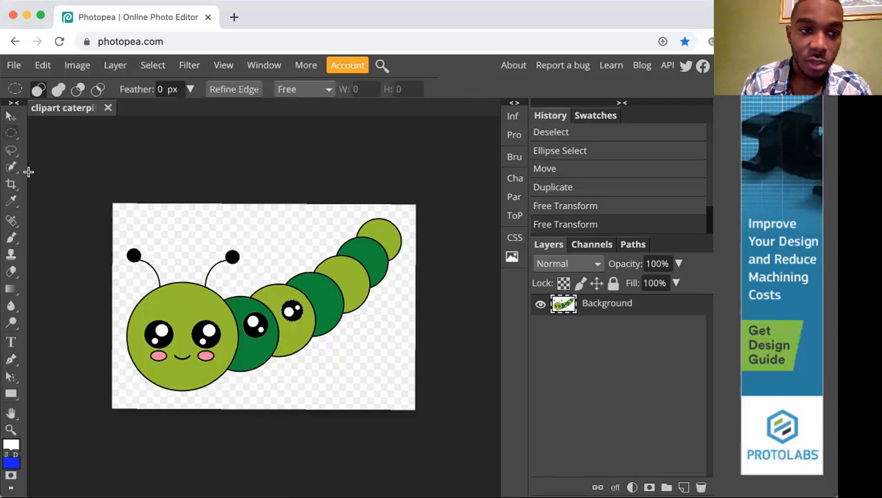
{"action": "key", "text": "shift+m"}
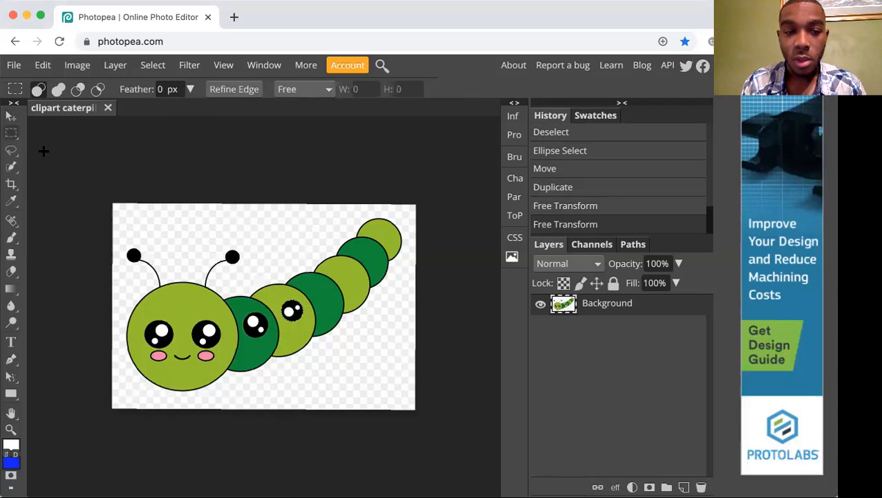
{"action": "left_click", "coordinate": [11, 135]}
{"action": "left_click", "coordinate": [11, 135]}
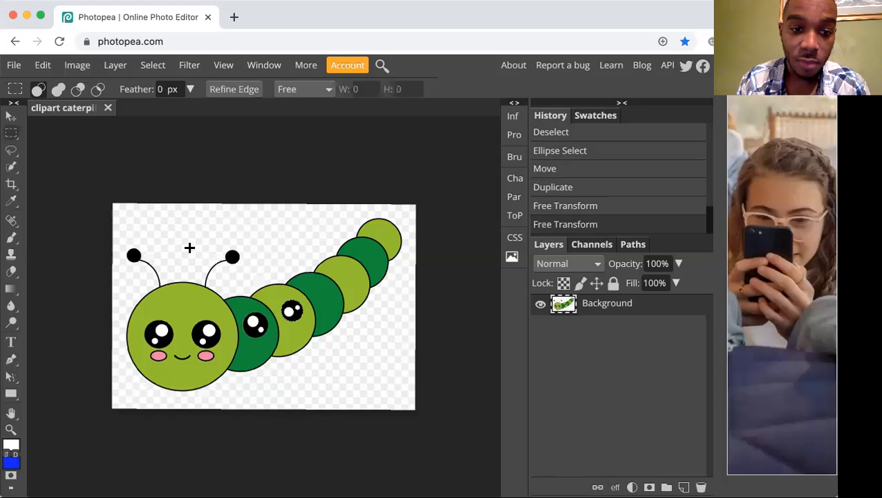
{"action": "left_click_drag", "start_coordinate": [192, 247], "coordinate": [253, 293]}
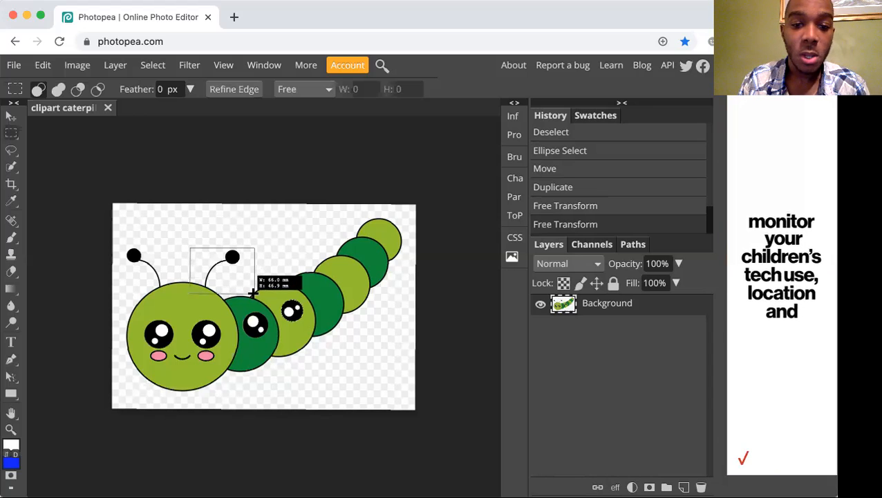
{"action": "left_click_drag", "start_coordinate": [253, 294], "coordinate": [252, 291]}
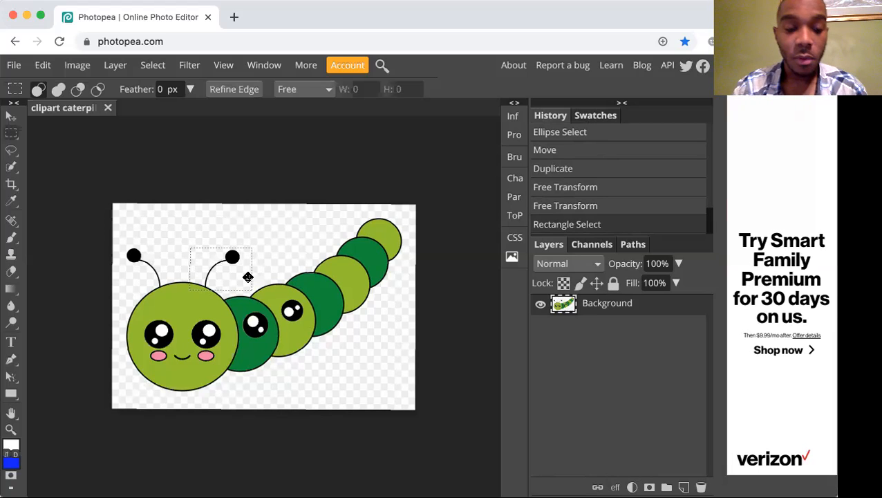
Subtract the empty background around the right antenna from the rectangular selection with the Magic Wand at tolerance 32.
{"action": "key", "text": "w"}
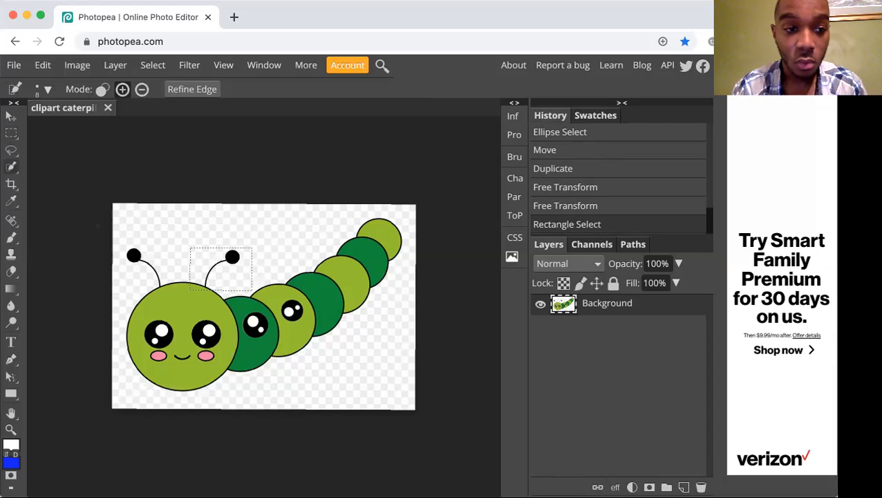
{"action": "right_click", "coordinate": [11, 167]}
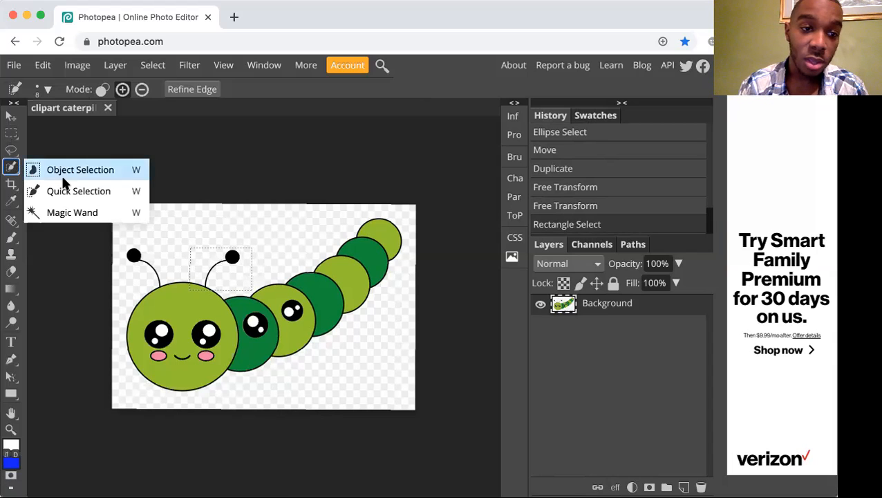
{"action": "left_click", "coordinate": [66, 209]}
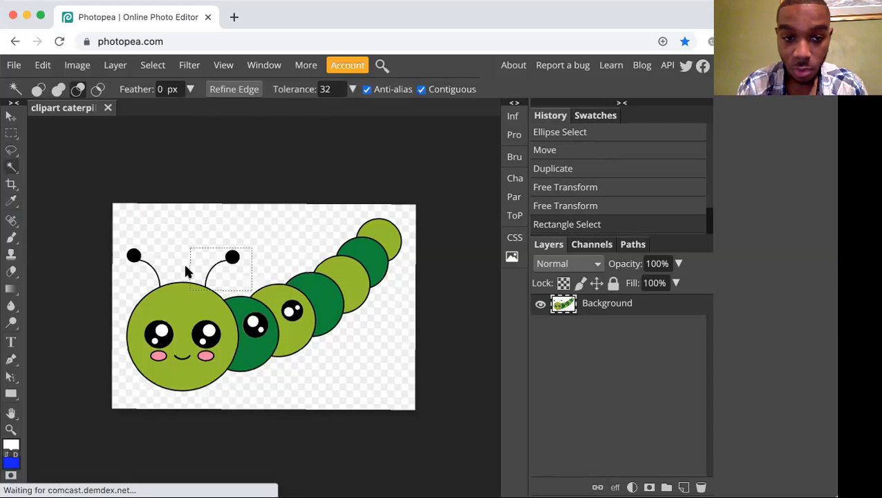
{"action": "left_click", "coordinate": [236, 282]}
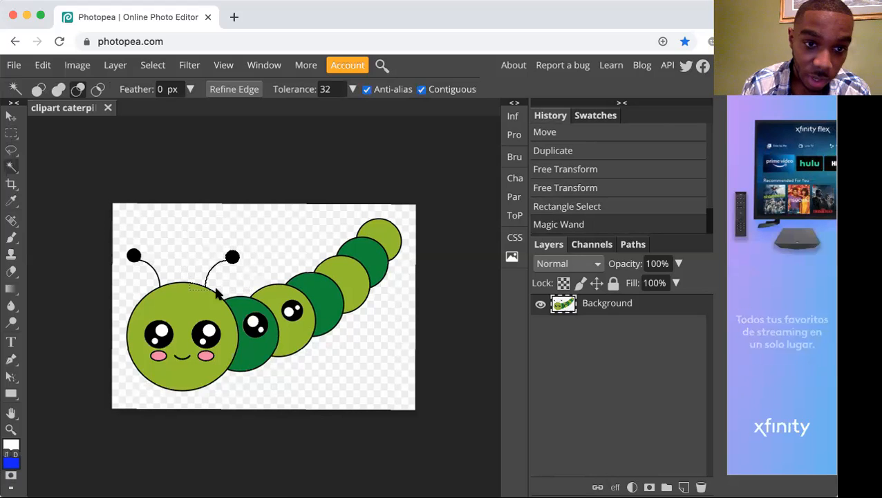
Set the Quick Selection tool to subtract mode for trimming the head area out of the right antenna's selection.
{"action": "key", "text": "super+minus"}
{"action": "key", "text": "super+minus"}
{"action": "key", "text": "super+minus"}
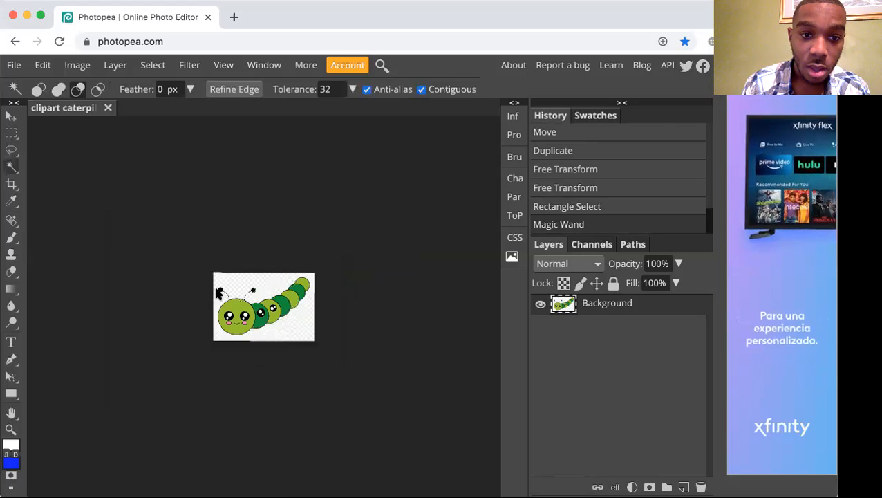
{"action": "key", "text": "super+plus"}
{"action": "key", "text": "super+plus"}
{"action": "key", "text": "super+plus"}
{"action": "key", "text": "super+plus"}
{"action": "key", "text": "super+plus"}
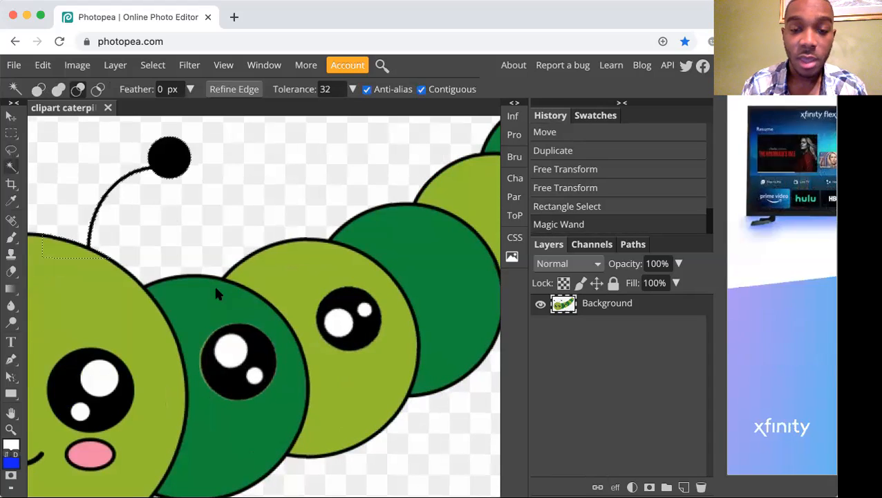
{"action": "key", "text": "super+plus"}
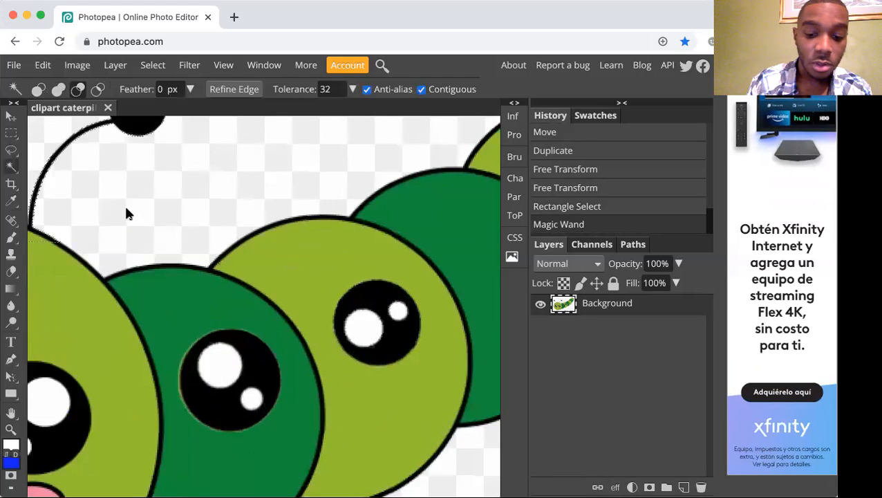
{"action": "key", "text": "space"}
{"action": "left_click_drag", "start_coordinate": [104, 245], "coordinate": [272, 289]}
{"action": "left_click_drag", "start_coordinate": [342, 354], "coordinate": [347, 357]}
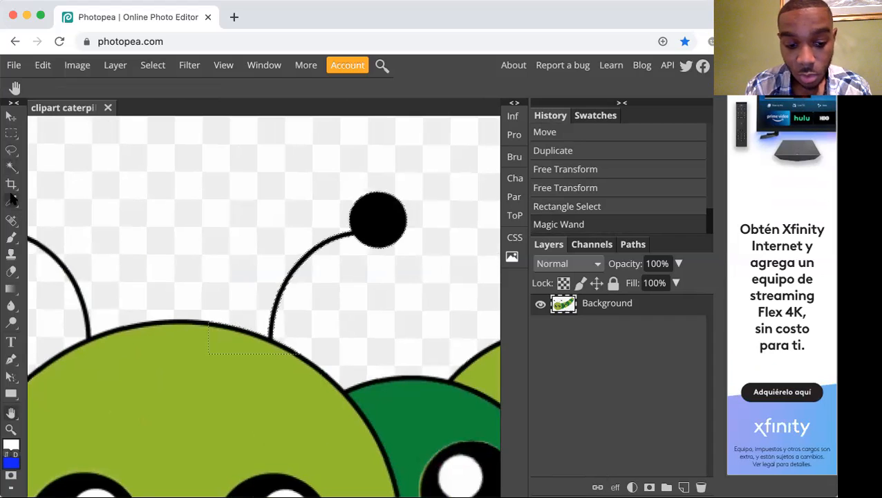
{"action": "key", "text": "w"}
{"action": "key", "text": "w"}
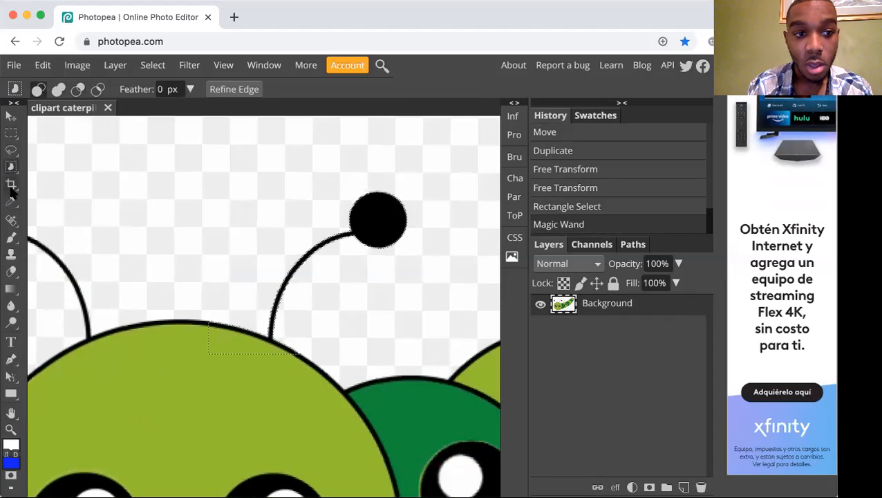
{"action": "key", "text": "w"}
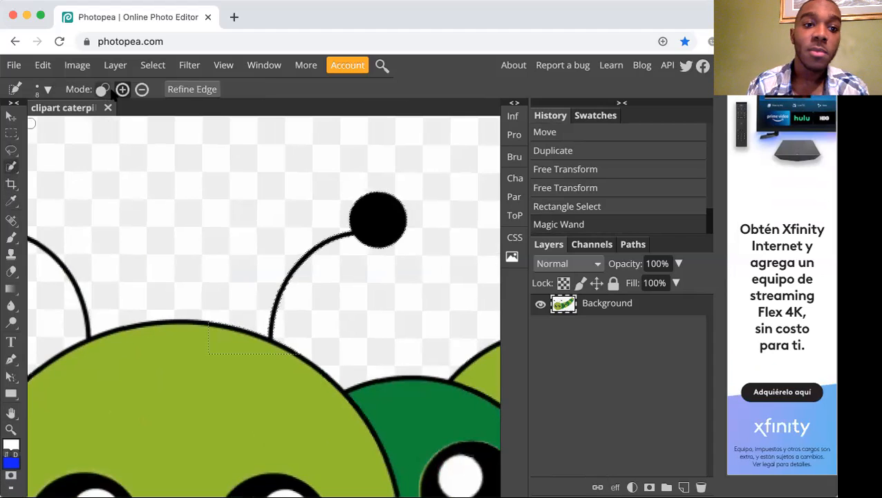
{"action": "left_click", "coordinate": [142, 90]}
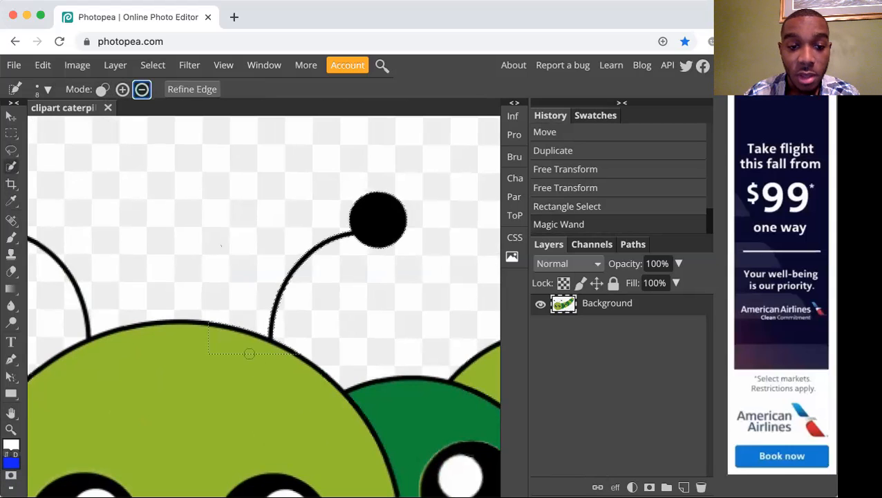
Try subtracting the selected head area below the antenna with the 8 px brush and again at 2 px, undoing each attempt.
{"action": "left_click", "coordinate": [208, 337], "text": "alt"}
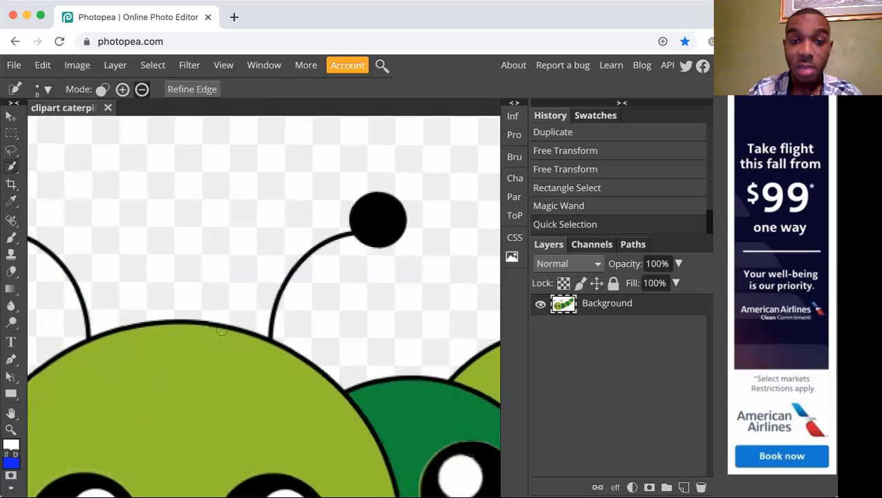
{"action": "key", "text": "ctrl+z"}
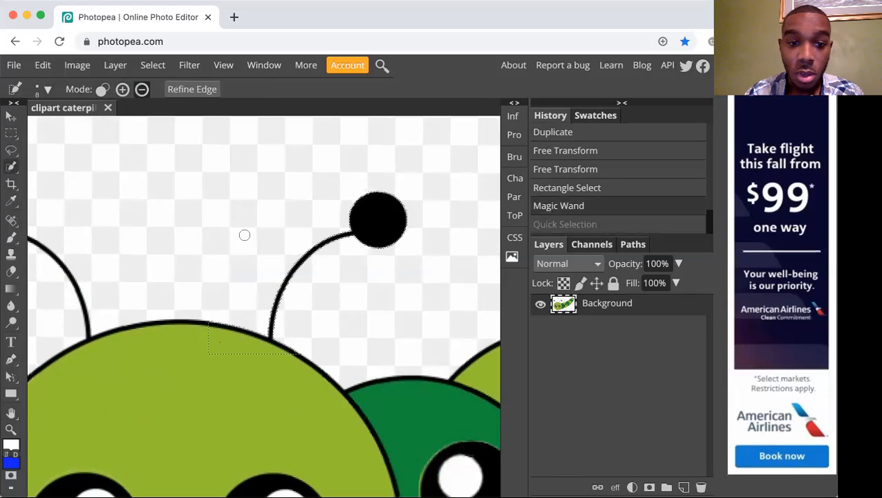
{"action": "left_click", "coordinate": [49, 90]}
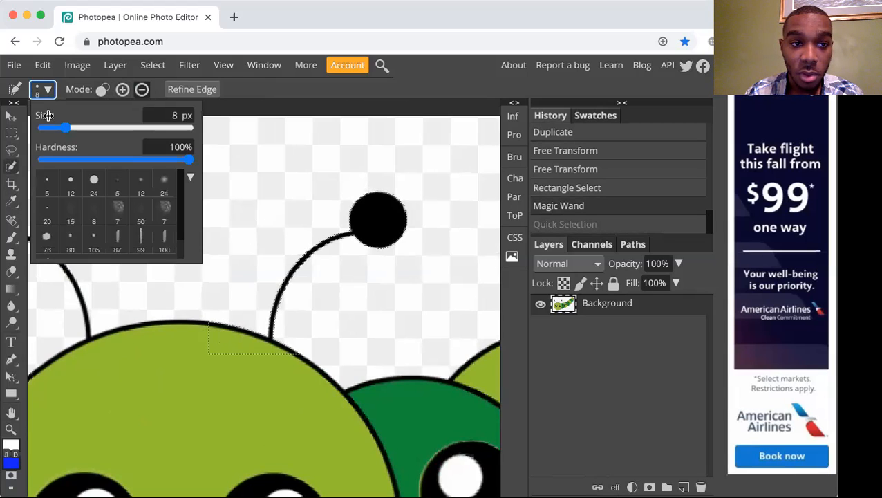
{"action": "left_click", "coordinate": [44, 128]}
{"action": "left_click_drag", "start_coordinate": [48, 130], "coordinate": [53, 128]}
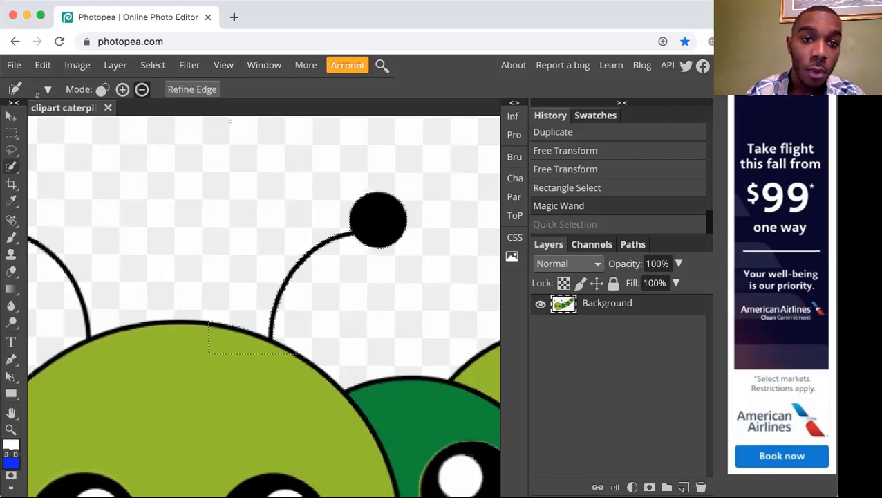
{"action": "scroll", "coordinate": [231, 261], "scroll_direction": "up", "scroll_amount": 5}
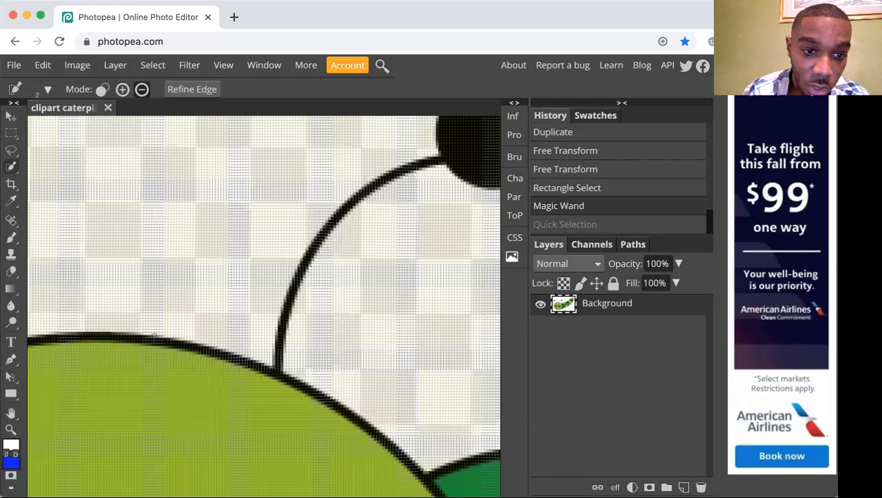
{"action": "left_click", "coordinate": [155, 369]}
{"action": "key", "text": "super+z"}
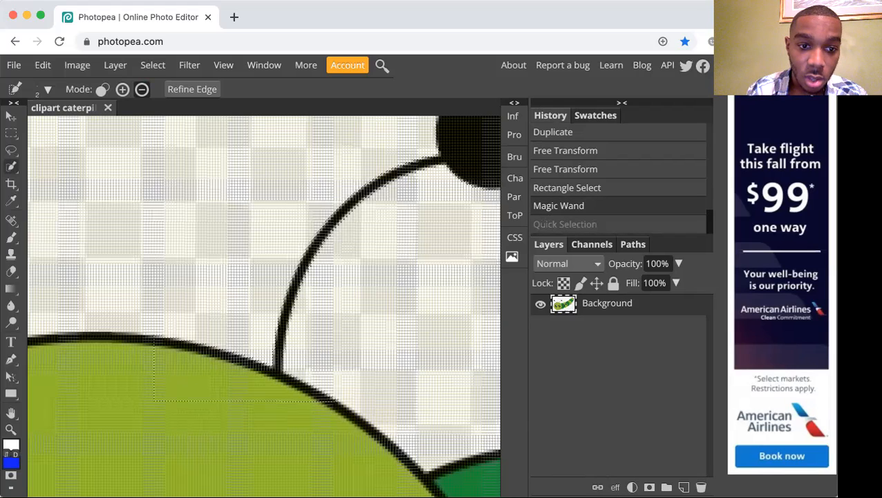
{"action": "left_click", "coordinate": [158, 401]}
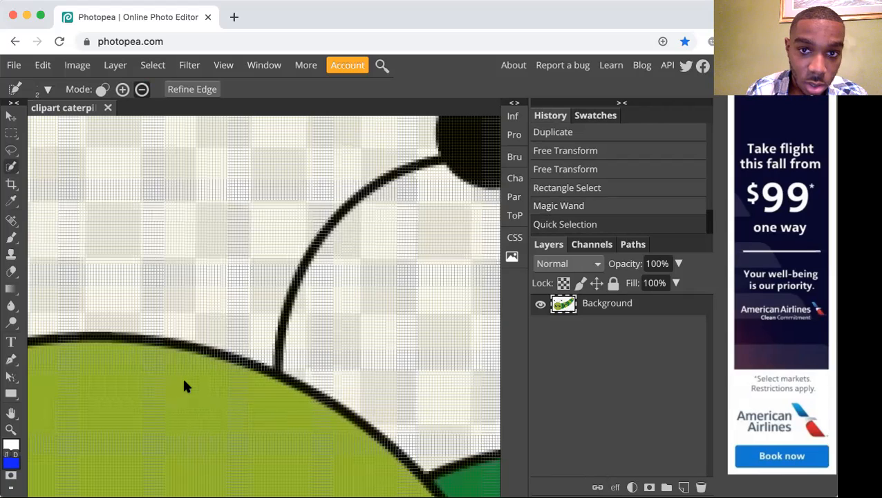
{"action": "key", "text": "super+z"}
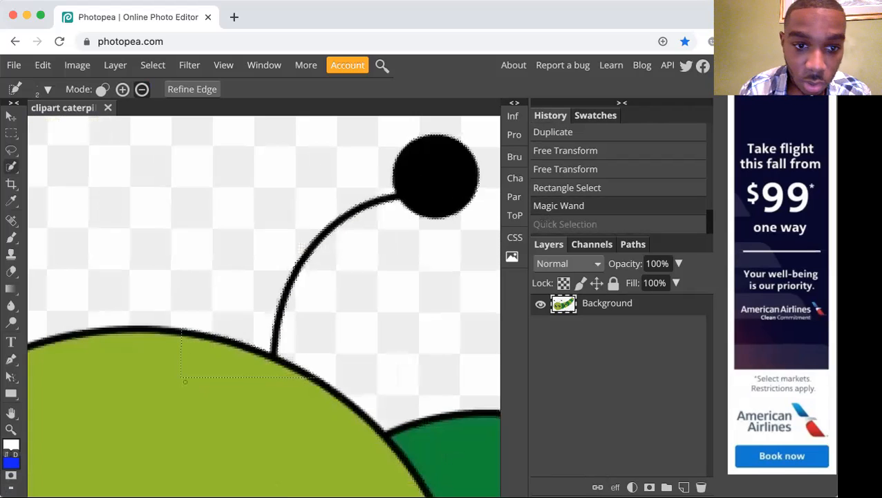
Try subtracting from inside the selected head area with the 2 px brush, compare by undoing and redoing, and undo it.
{"action": "left_click", "coordinate": [197, 359]}
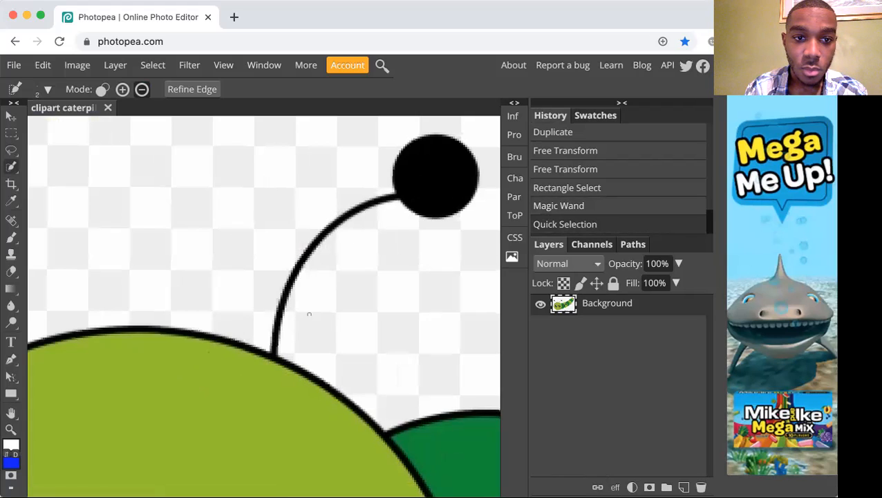
{"action": "key", "text": "ctrl+z"}
{"action": "key", "text": "ctrl+shift+z"}
{"action": "key", "text": "ctrl+z"}
{"action": "key", "text": "ctrl+shift+z"}
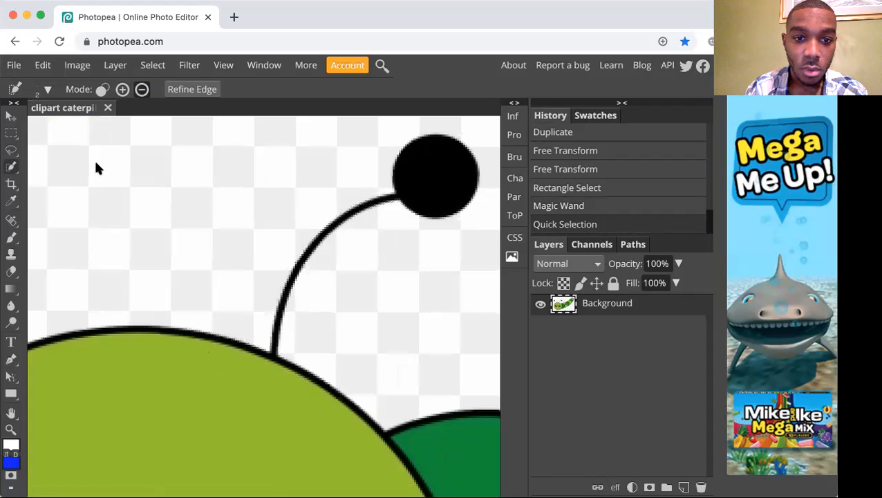
{"action": "key", "text": "ctrl+z"}
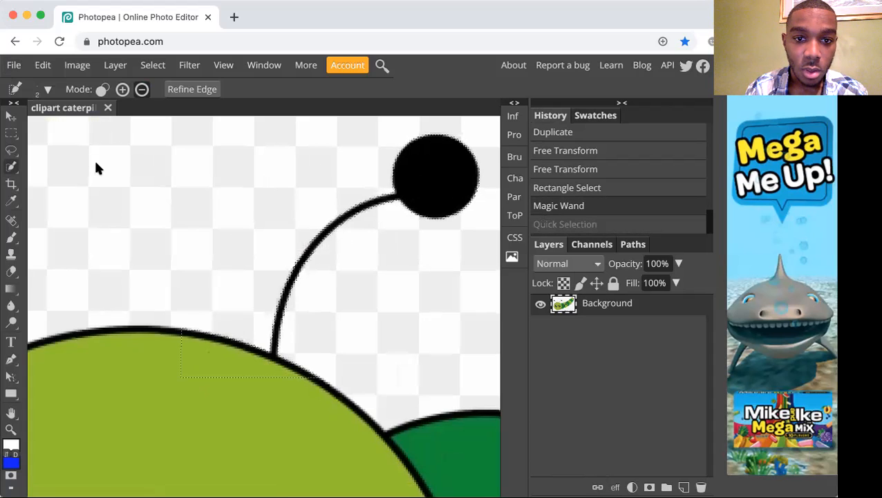
Reduce the Quick Selection brush to 1 px, try subtracting the selected head area once more, and undo that attempt.
{"action": "left_click", "coordinate": [44, 90]}
{"action": "left_click_drag", "start_coordinate": [54, 128], "coordinate": [42, 128]}
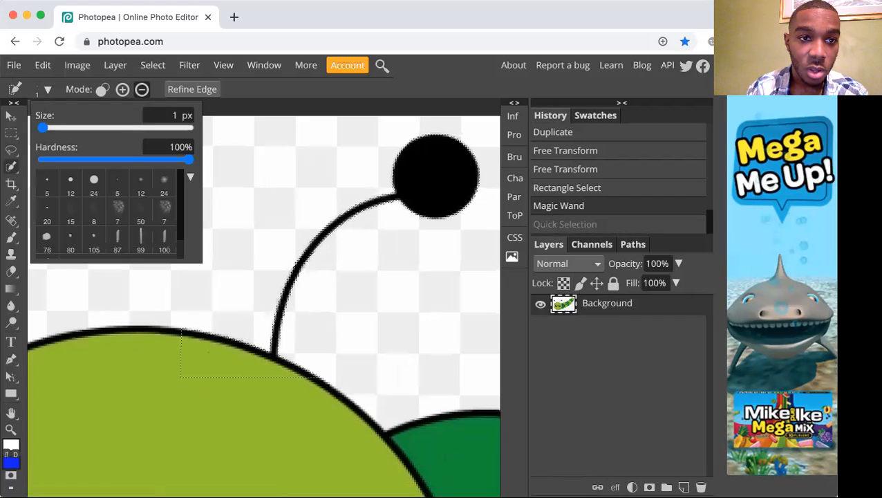
{"action": "left_click", "coordinate": [253, 95]}
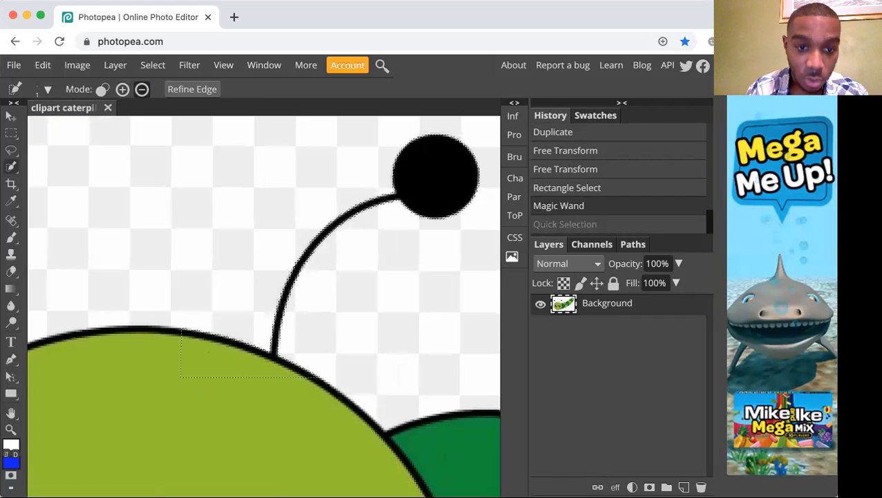
{"action": "key", "text": "ctrl+shift+z"}
{"action": "key", "text": "ctrl+z"}
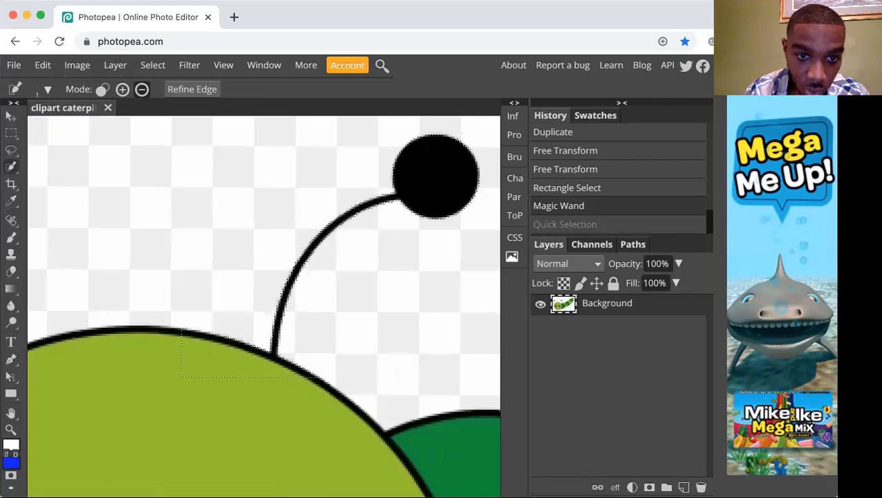
Step back to the rectangular selection around the right antenna, retry subtracting the background with the Magic Wand, and undo it.
{"action": "key", "text": "ctrl+shift+z"}
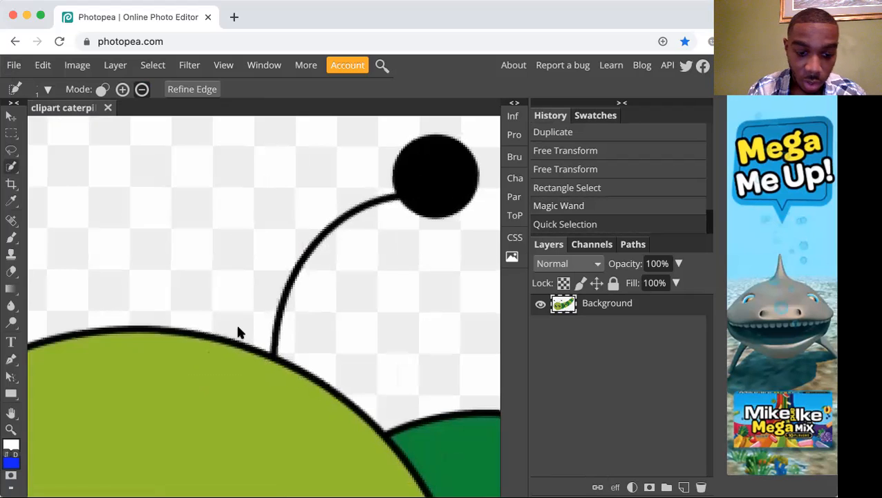
{"action": "key", "text": "ctrl+z"}
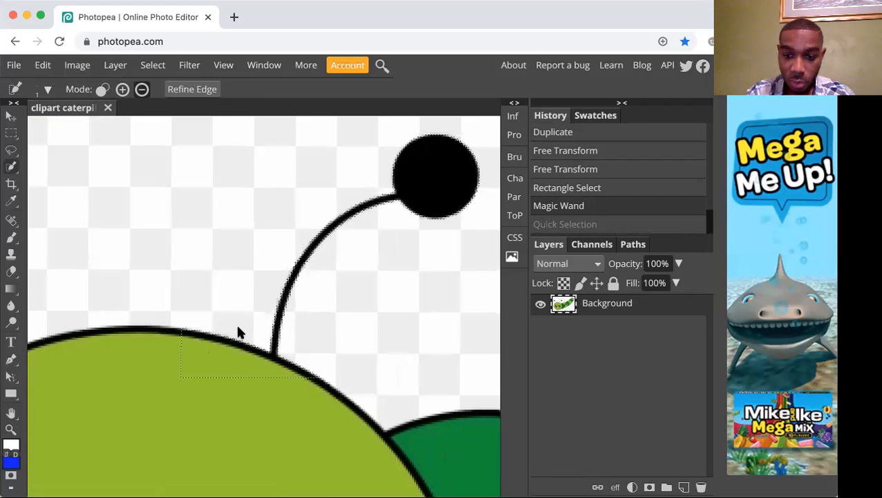
{"action": "key", "text": "ctrl+z"}
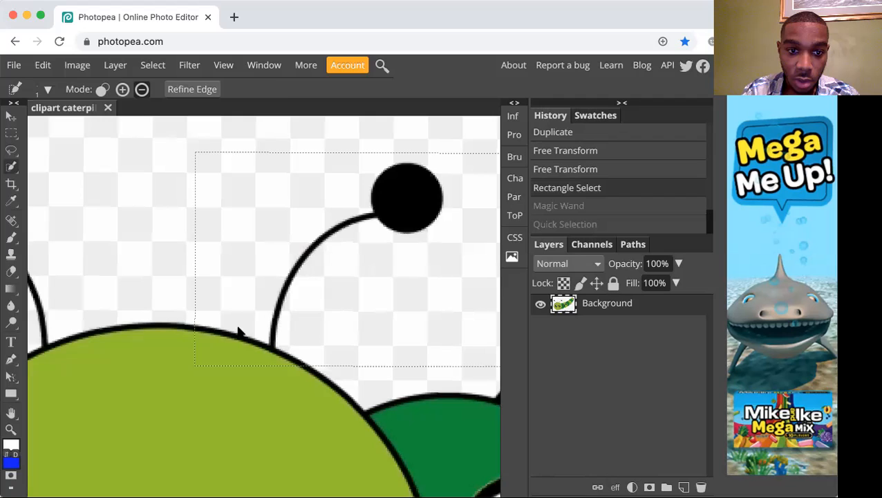
{"action": "key", "text": "w"}
{"action": "left_click", "coordinate": [239, 309]}
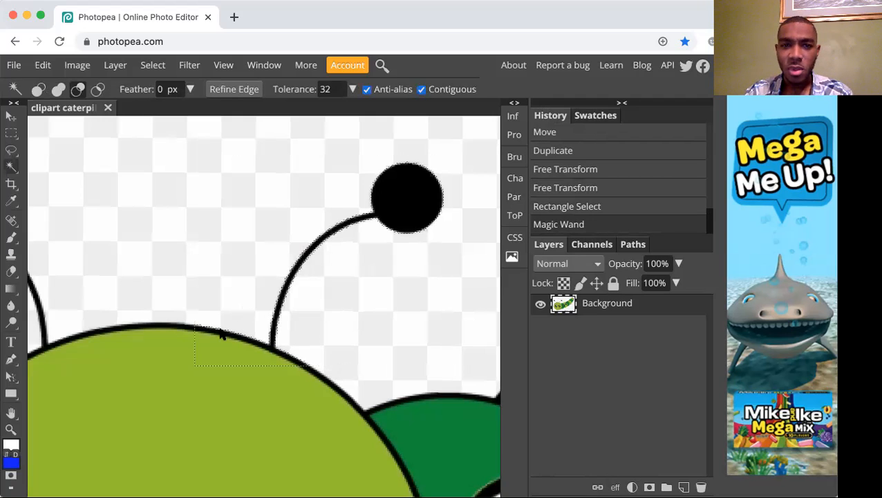
{"action": "key", "text": "ctrl+z"}
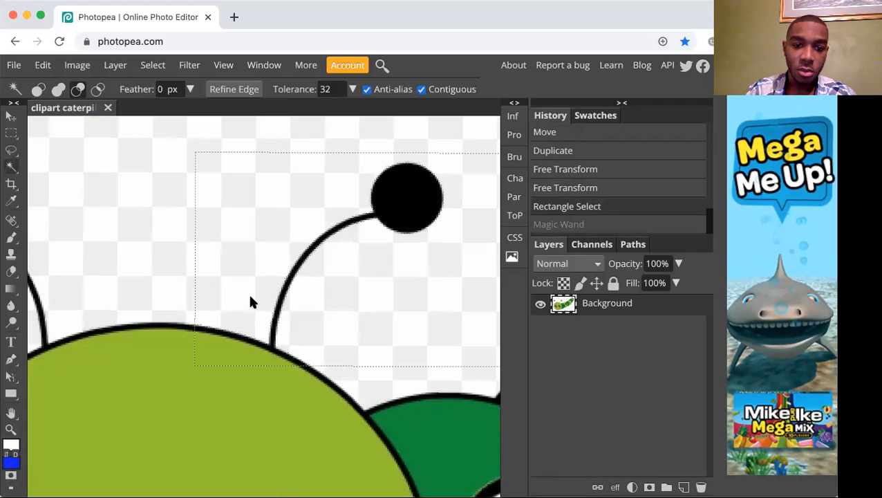
Clear the rectangular selection, try an elliptical selection around the right antenna, and discard it.
{"action": "scroll", "coordinate": [263, 280], "scroll_direction": "down", "scroll_amount": 1}
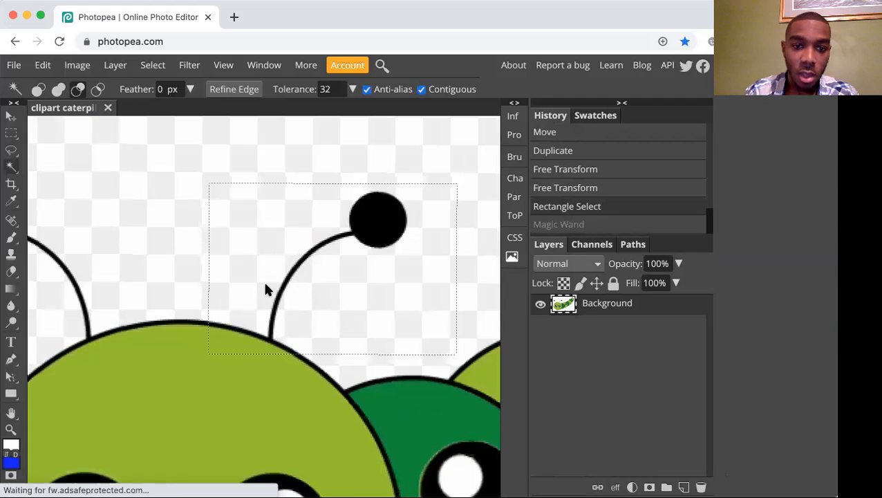
{"action": "key", "text": "ctrl+d"}
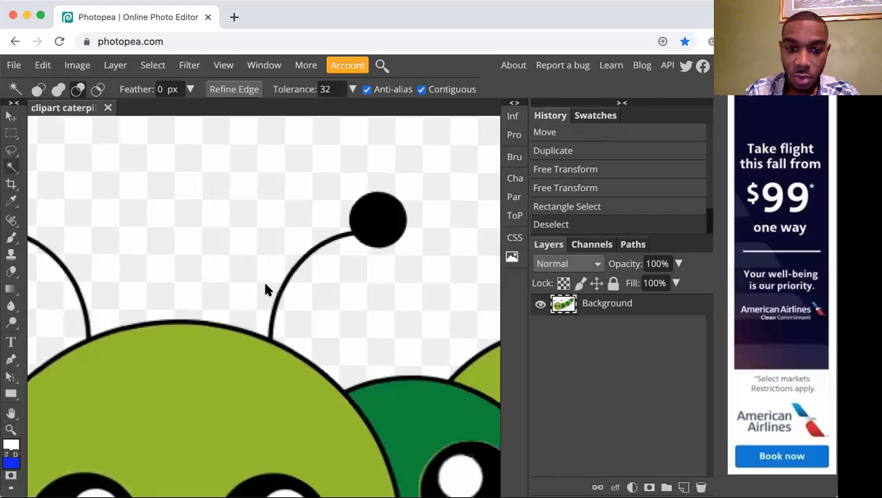
{"action": "key", "text": "m"}
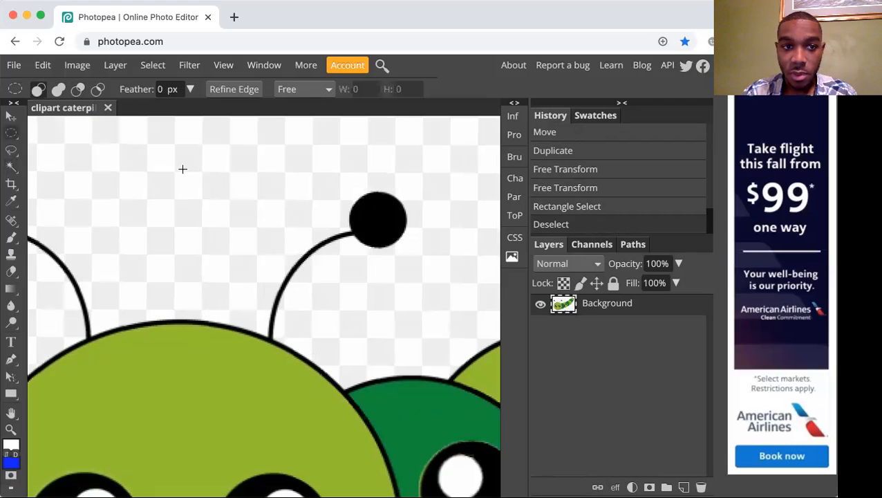
{"action": "left_click_drag", "start_coordinate": [170, 165], "coordinate": [425, 299]}
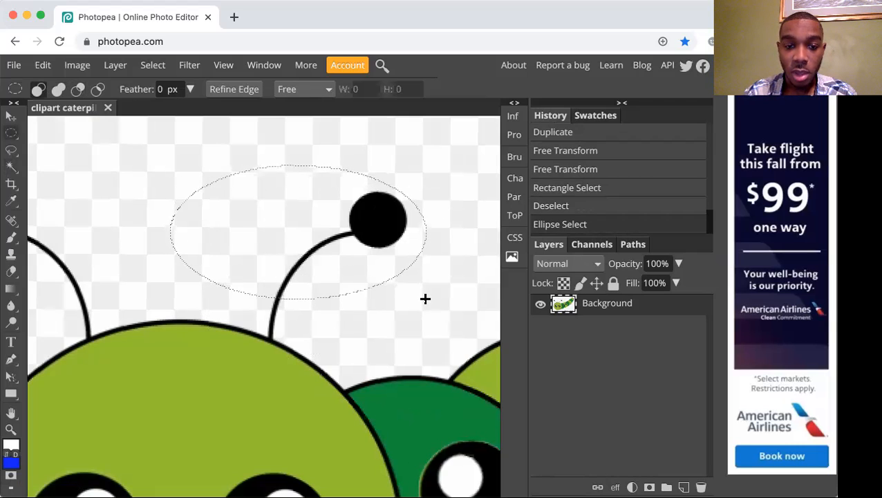
{"action": "left_click", "coordinate": [401, 267]}
{"action": "key", "text": "shift+m"}
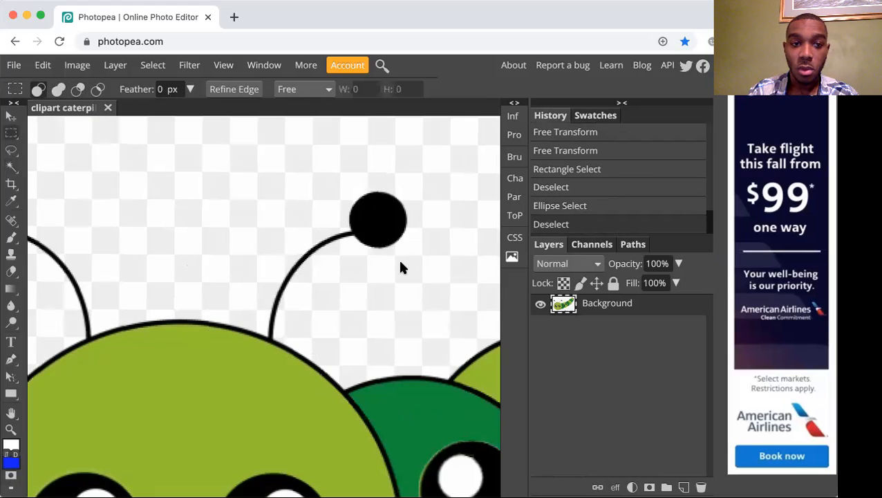
Select the right antenna with a rectangle ending just above the head, and subtract the surrounding background with the Magic Wand.
{"action": "left_click_drag", "start_coordinate": [206, 177], "coordinate": [441, 314]}
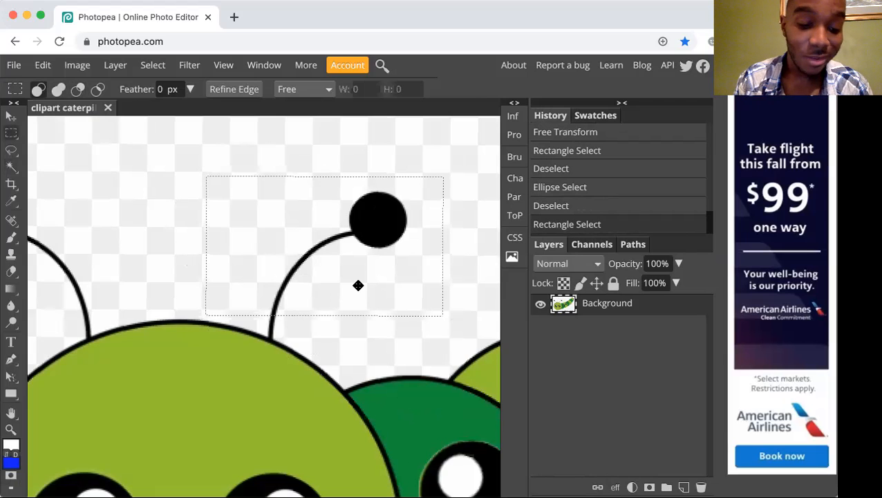
{"action": "key", "text": "w"}
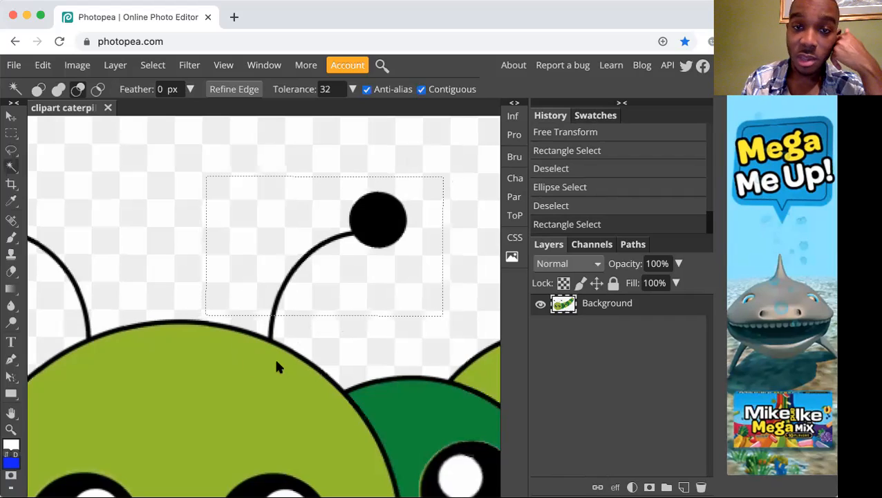
{"action": "left_click", "coordinate": [393, 279]}
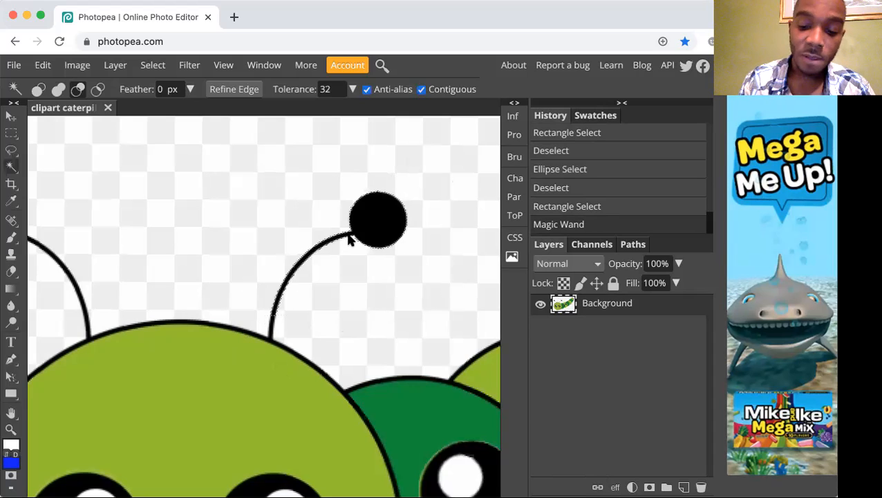
Examine the right antenna's selection outline up close and within the whole caterpillar.
{"action": "key", "text": "super+equal"}
{"action": "scroll", "coordinate": [302, 242], "scroll_direction": "up", "scroll_amount": 2}
{"action": "scroll", "coordinate": [302, 242], "scroll_direction": "right", "scroll_amount": 2}
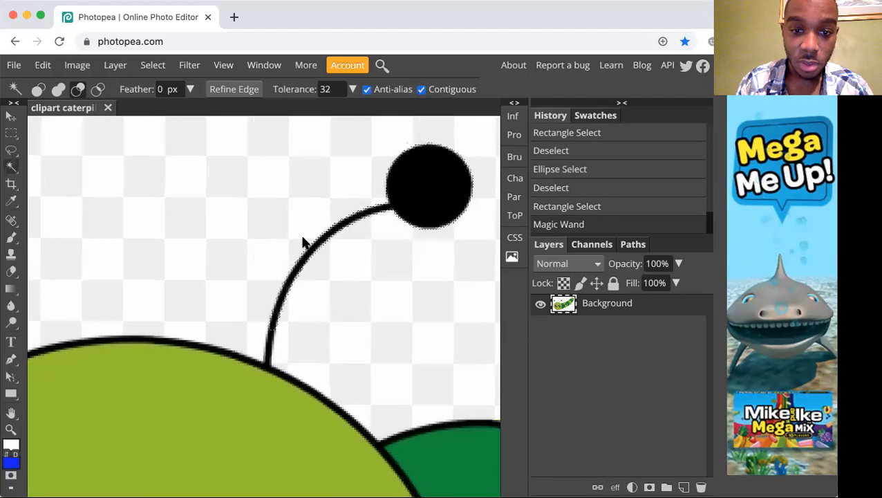
{"action": "key", "text": "space"}
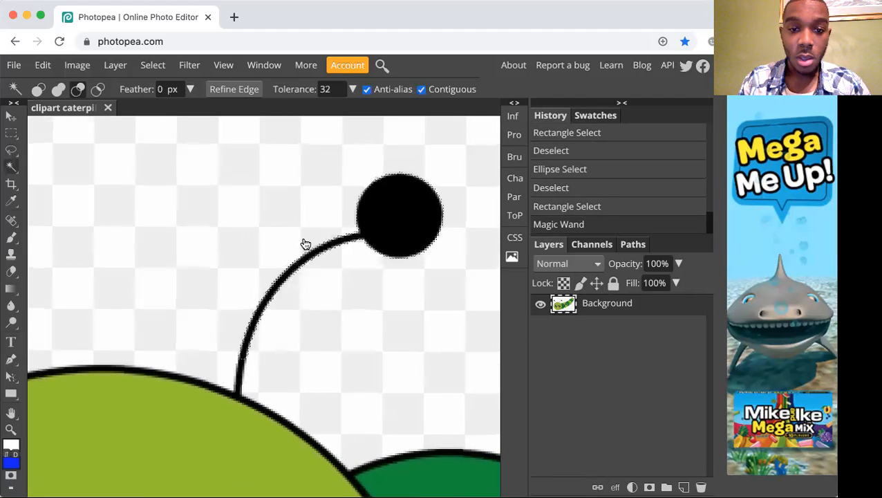
{"action": "key", "text": "super+space"}
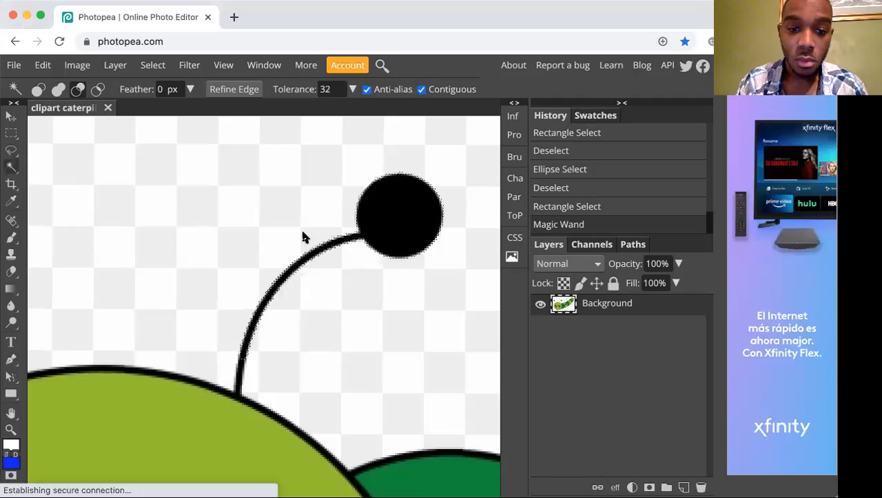
{"action": "key", "text": "super+0"}
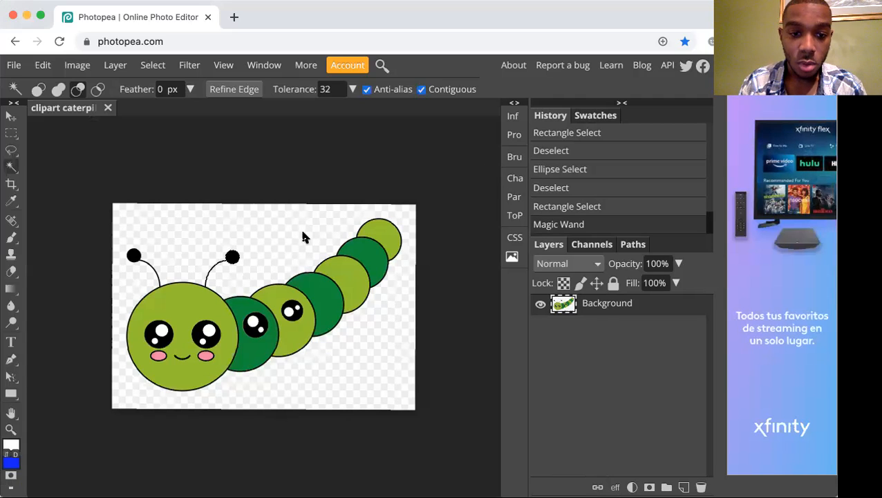
{"action": "key", "text": "super+plus"}
{"action": "key", "text": "super+plus"}
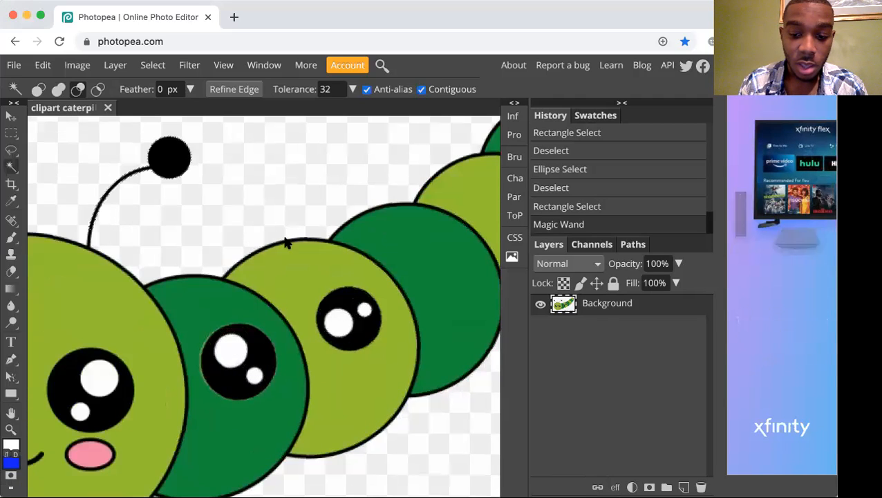
{"action": "key", "text": "super+minus"}
{"action": "key", "text": "super+minus"}
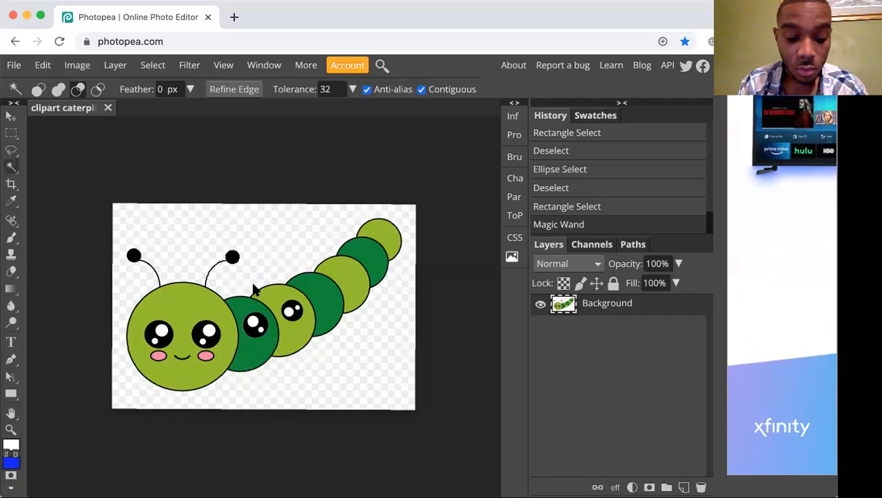
Duplicate the selected right antenna onto the first dark green body segment, and again onto the light green segment behind it.
{"action": "key", "text": "v"}
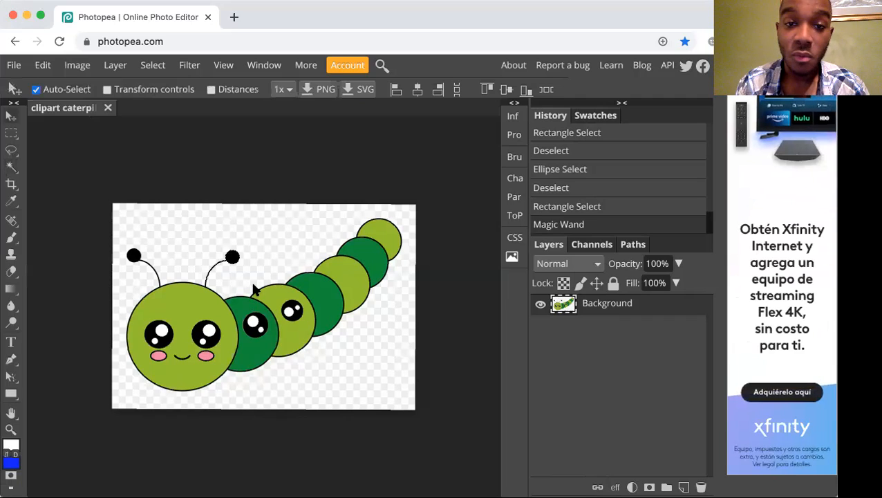
{"action": "left_click_drag", "start_coordinate": [233, 256], "coordinate": [266, 277]}
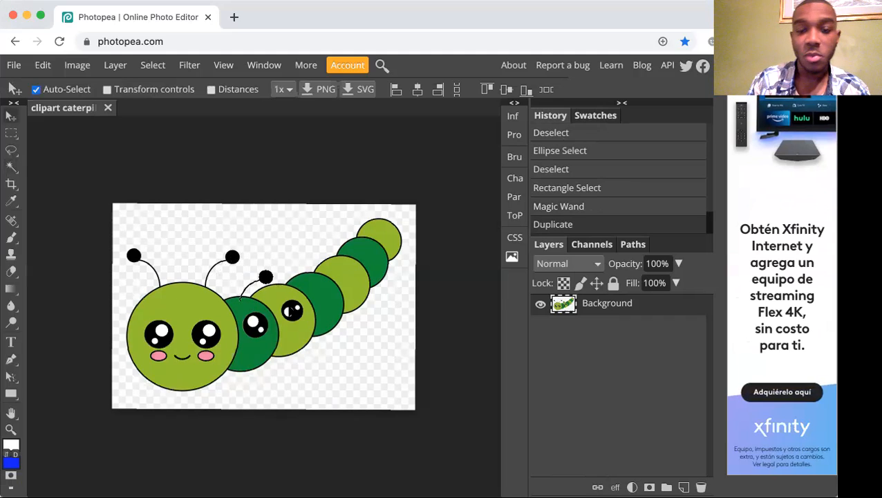
{"action": "key", "text": "ctrl+d"}
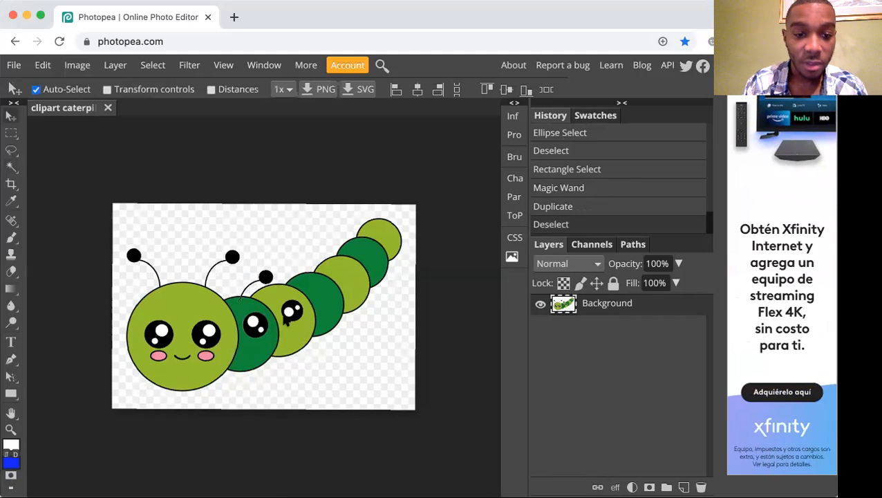
{"action": "key", "text": "ctrl+z"}
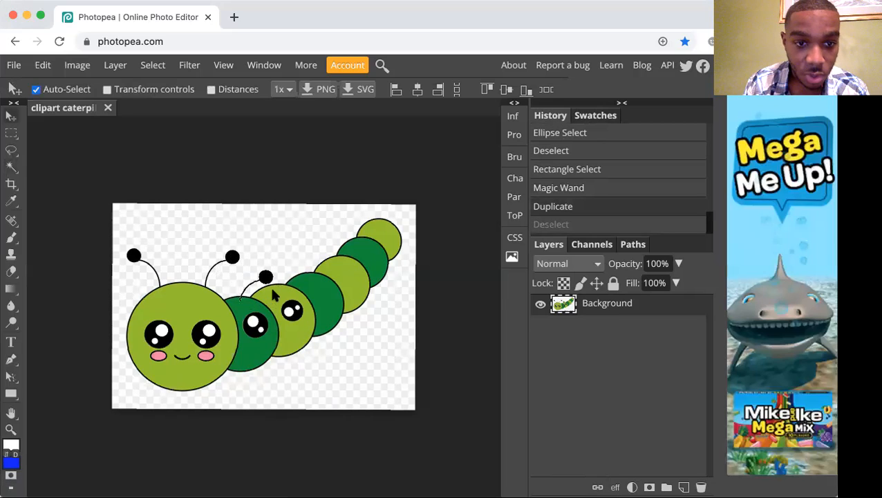
{"action": "left_click_drag", "start_coordinate": [267, 275], "coordinate": [302, 266]}
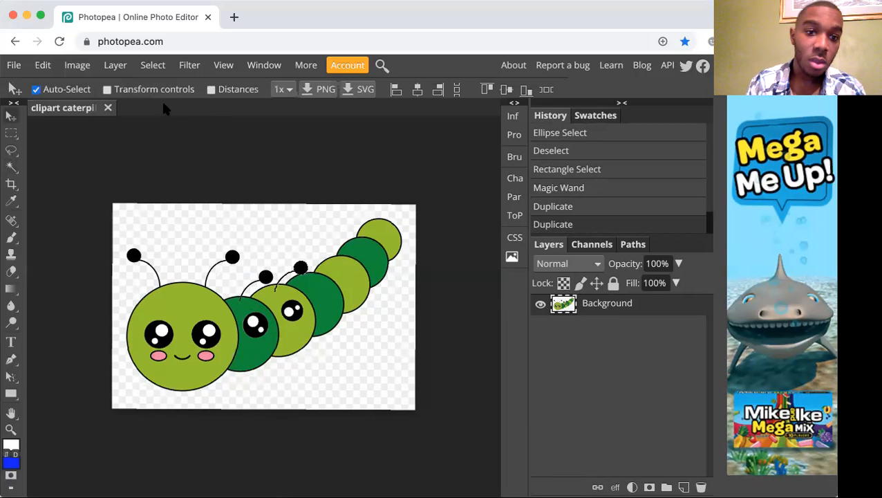
Shrink the second antenna copy to about half size with a Free Transform, and clear the selection.
{"action": "left_click", "coordinate": [77, 65]}
{"action": "mouse_move", "coordinate": [43, 65]}
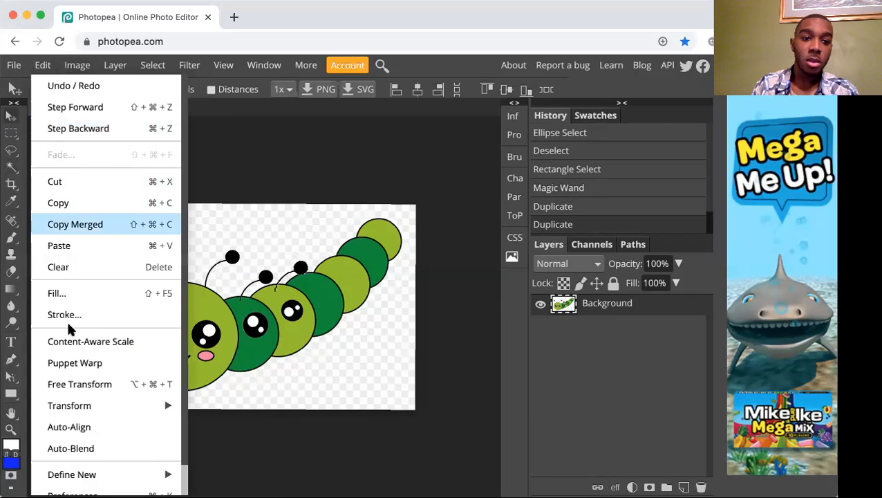
{"action": "mouse_move", "coordinate": [84, 407]}
{"action": "left_click", "coordinate": [267, 290]}
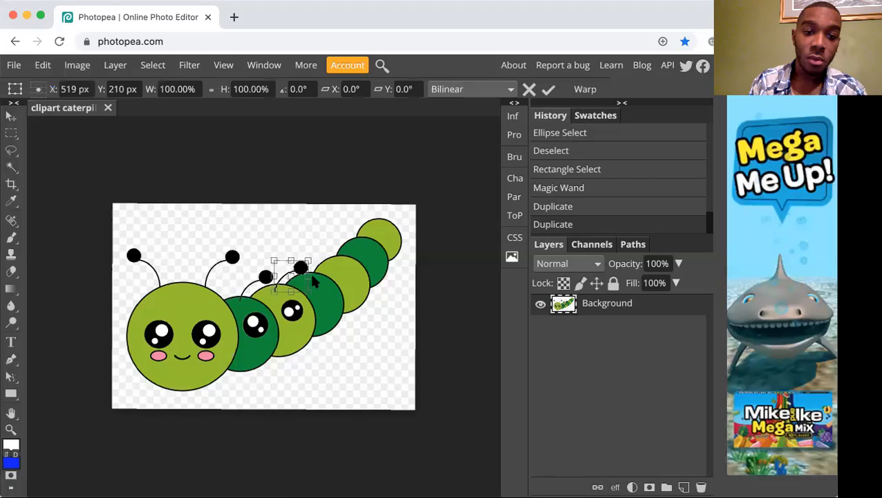
{"action": "left_click_drag", "start_coordinate": [310, 261], "coordinate": [291, 272]}
{"action": "key", "text": "Return"}
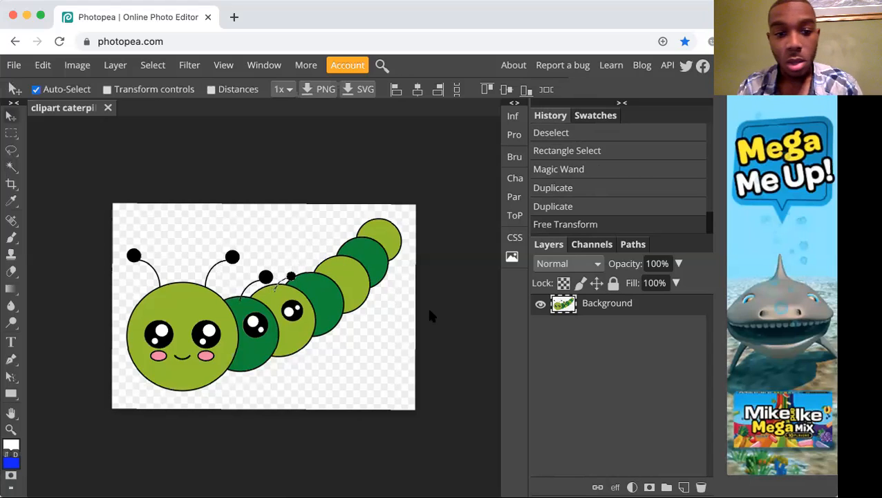
{"action": "key", "text": "super+d"}
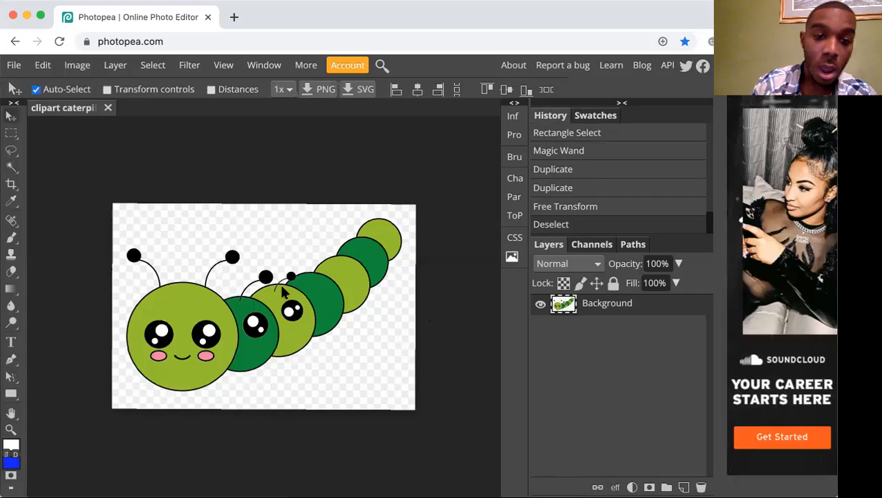
{"action": "key", "text": "super+Tab"}
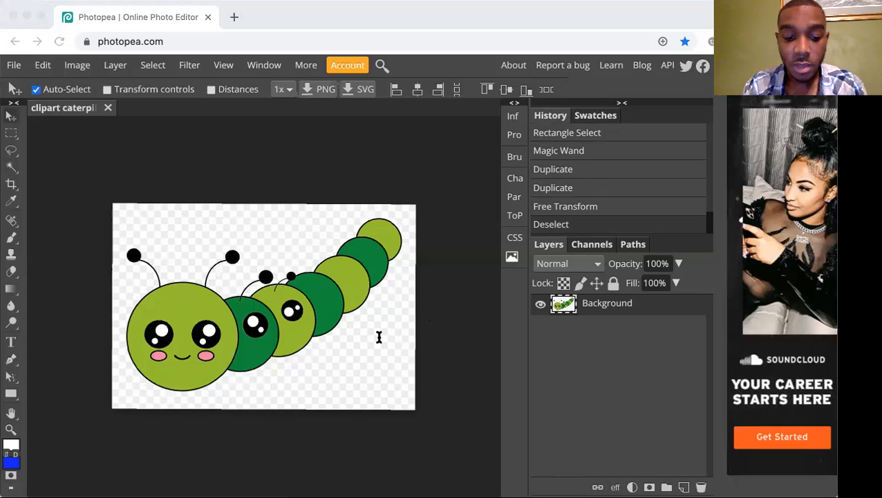
{"action": "left_click", "coordinate": [400, 387]}
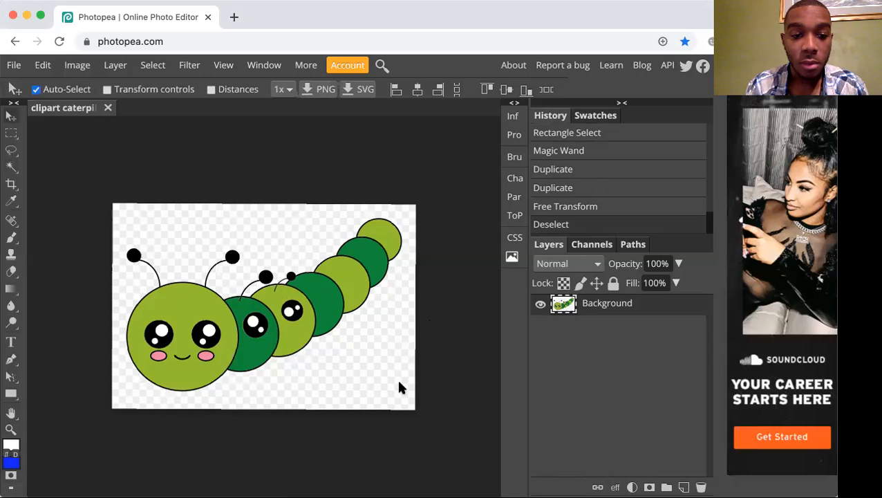
Draw a freehand Lasso selection closely around the pink cheek beneath the face's right eye.
{"action": "key", "text": "super+plus"}
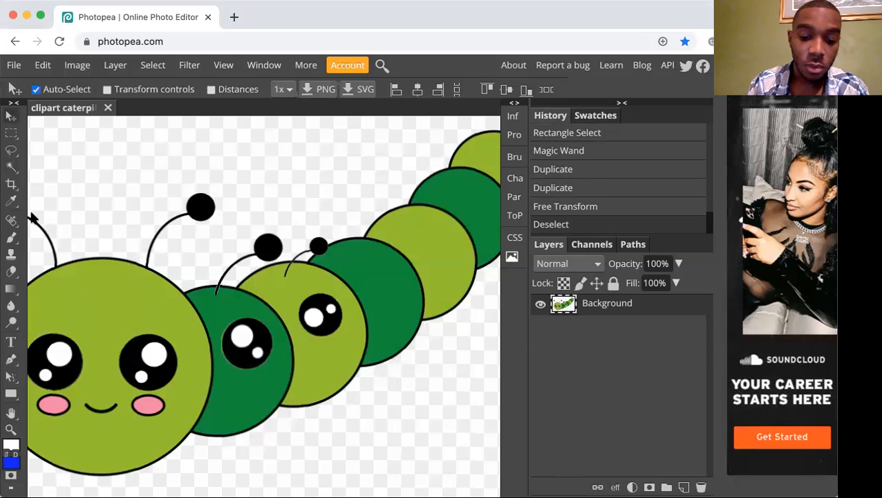
{"action": "key", "text": "space"}
{"action": "left_click_drag", "start_coordinate": [91, 250], "coordinate": [264, 218]}
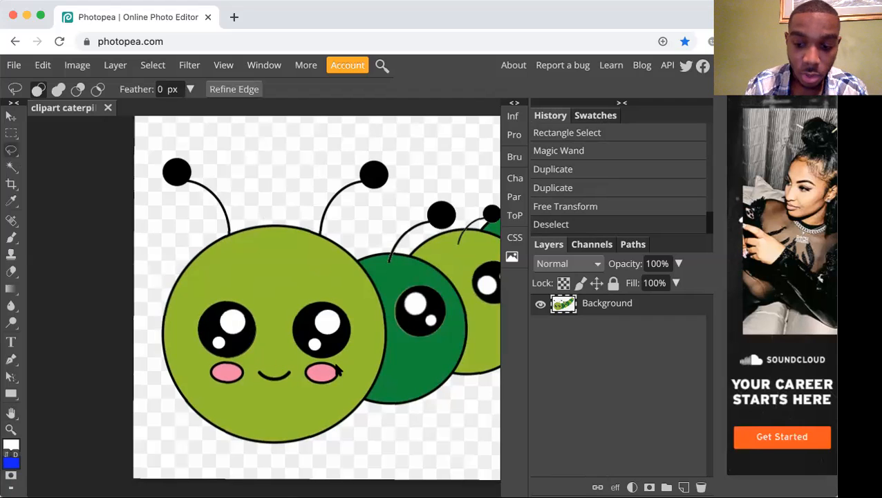
{"action": "key", "text": "super+equal"}
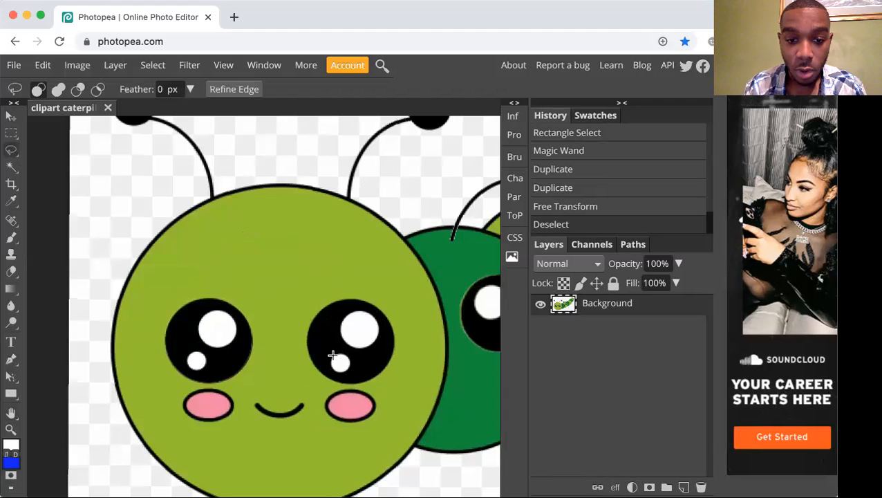
{"action": "key", "text": "h"}
{"action": "left_click_drag", "start_coordinate": [331, 312], "coordinate": [278, 258]}
{"action": "key", "text": "l"}
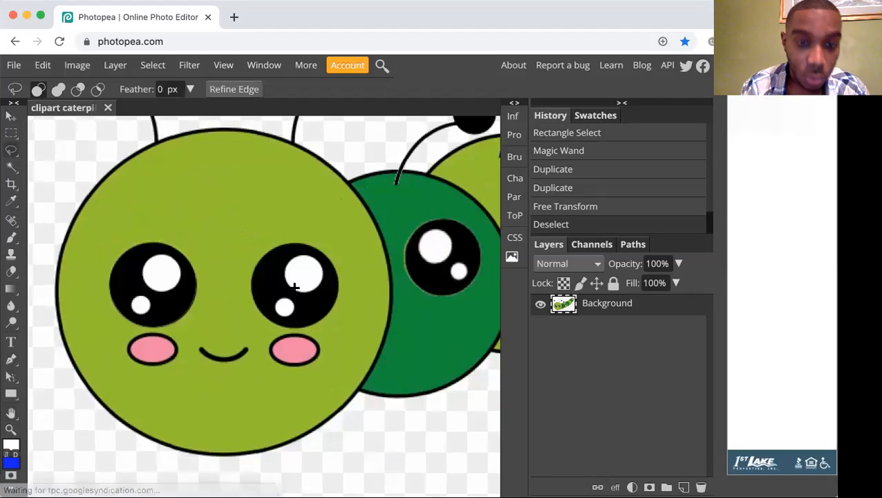
{"action": "scroll", "coordinate": [316, 332], "scroll_direction": "up", "scroll_amount": 5}
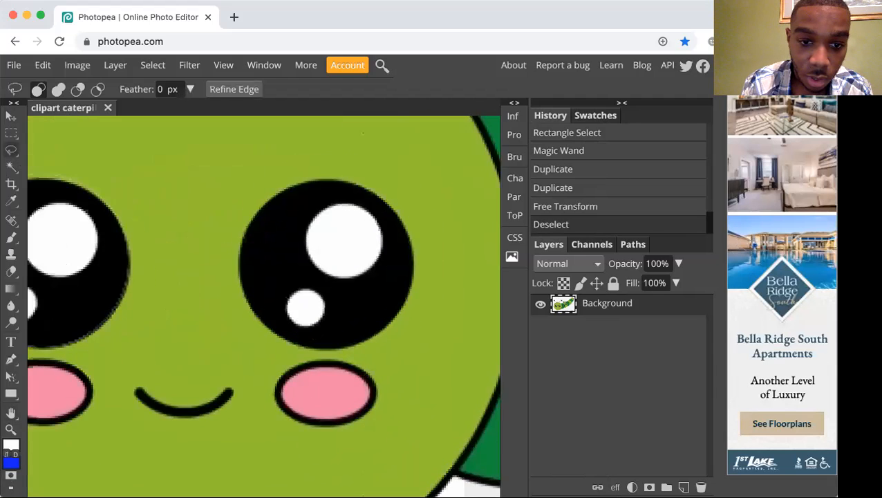
{"action": "key", "text": "h"}
{"action": "left_click_drag", "start_coordinate": [342, 330], "coordinate": [262, 196]}
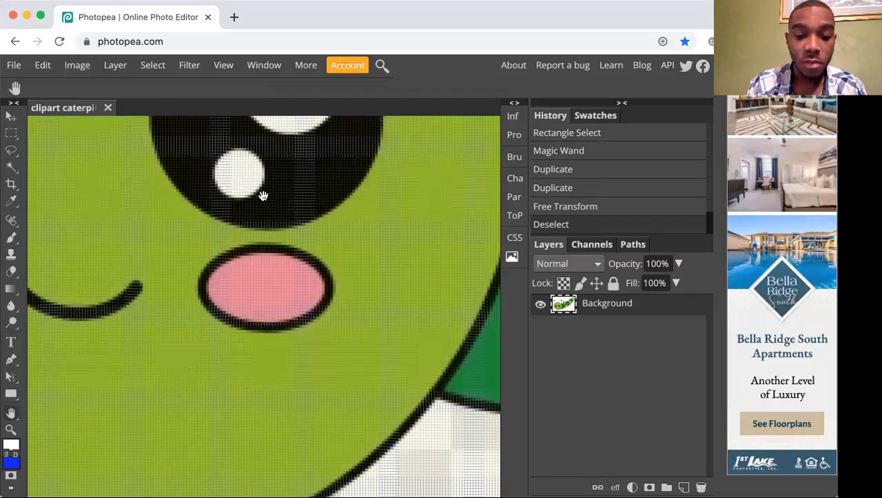
{"action": "key", "text": "l"}
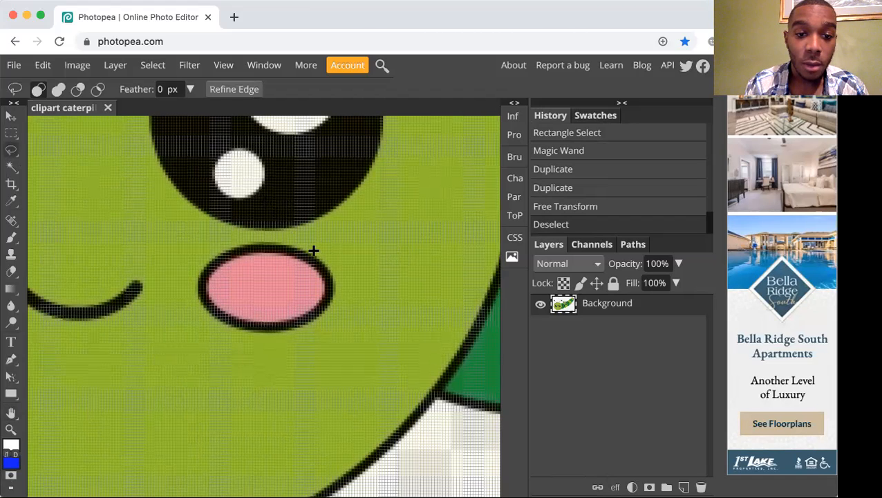
{"action": "mouse_move", "coordinate": [207, 257]}
{"action": "left_mouse_down"}
{"action": "mouse_move", "coordinate": [248, 332]}
{"action": "mouse_move", "coordinate": [289, 332]}
{"action": "mouse_move", "coordinate": [336, 297]}
{"action": "mouse_move", "coordinate": [334, 268]}
{"action": "mouse_move", "coordinate": [305, 246]}
{"action": "left_mouse_up"}
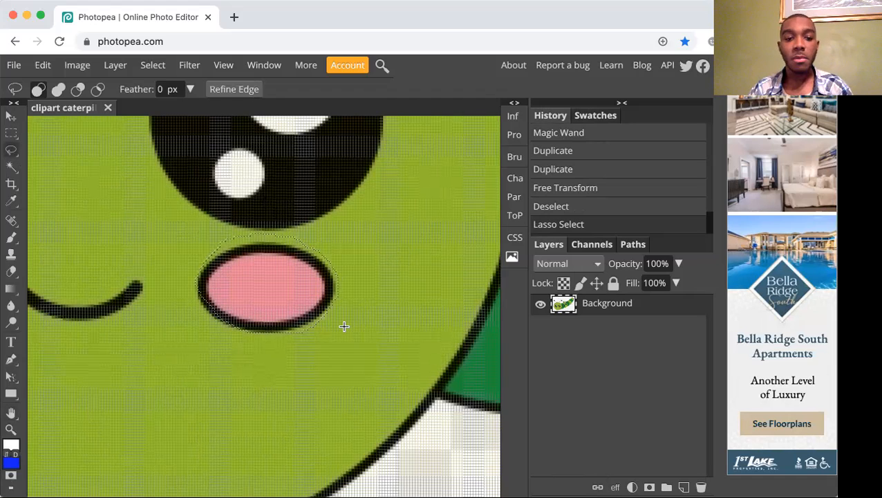
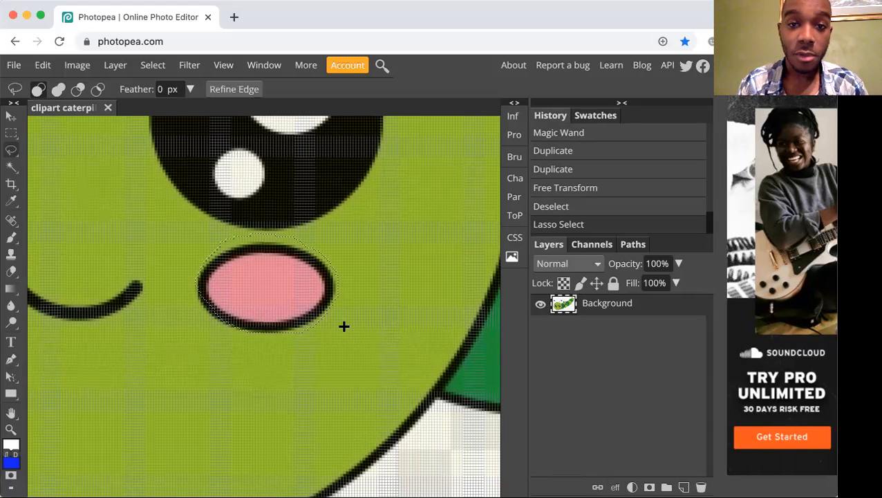
Subtract the excess green area above the right cheek's upper edge from the Lasso selection.
{"action": "key", "text": "alt"}
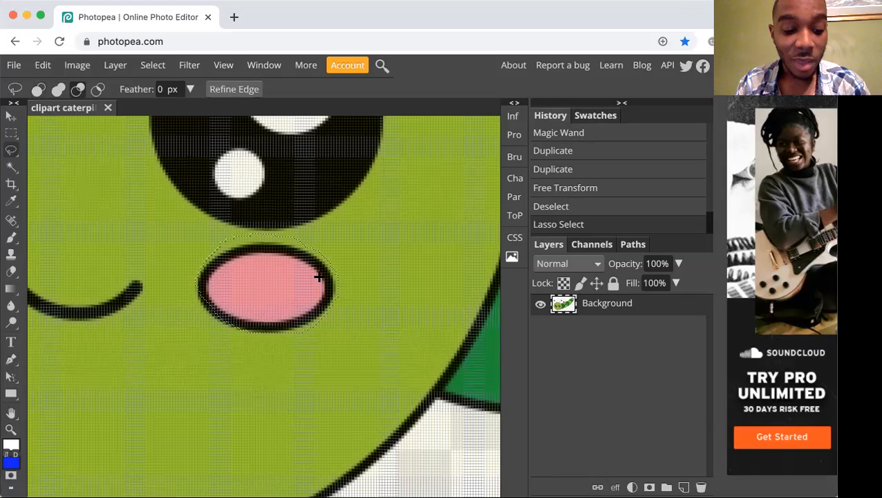
{"action": "key", "text": "alt"}
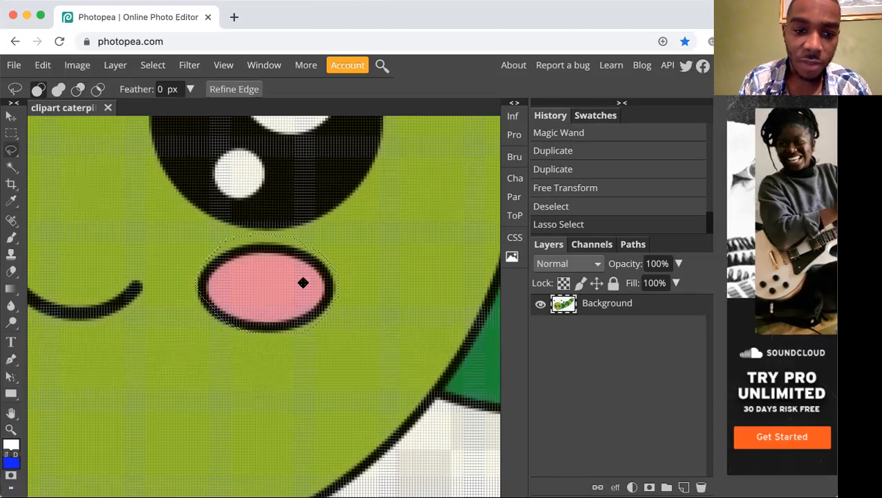
{"action": "key", "text": "alt"}
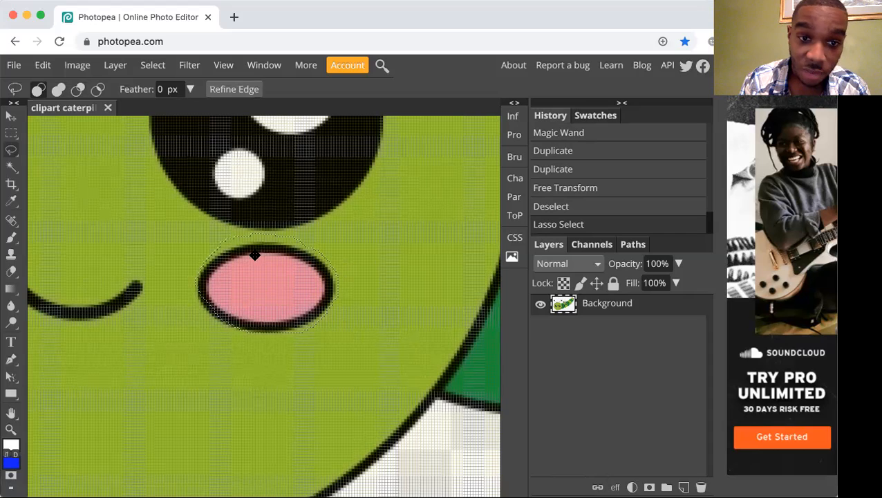
{"action": "key", "text": "alt"}
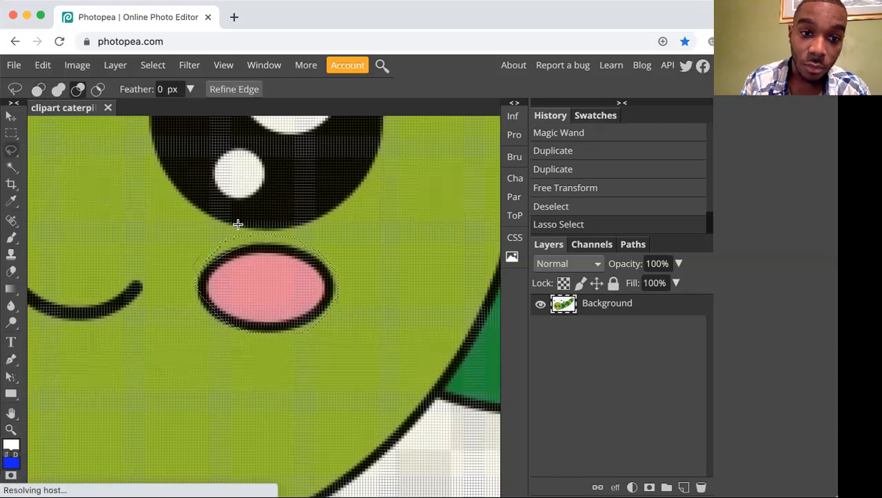
{"action": "mouse_move", "coordinate": [302, 226]}
{"action": "left_mouse_down"}
{"action": "mouse_move", "coordinate": [348, 255]}
{"action": "mouse_move", "coordinate": [336, 298]}
{"action": "left_mouse_up"}
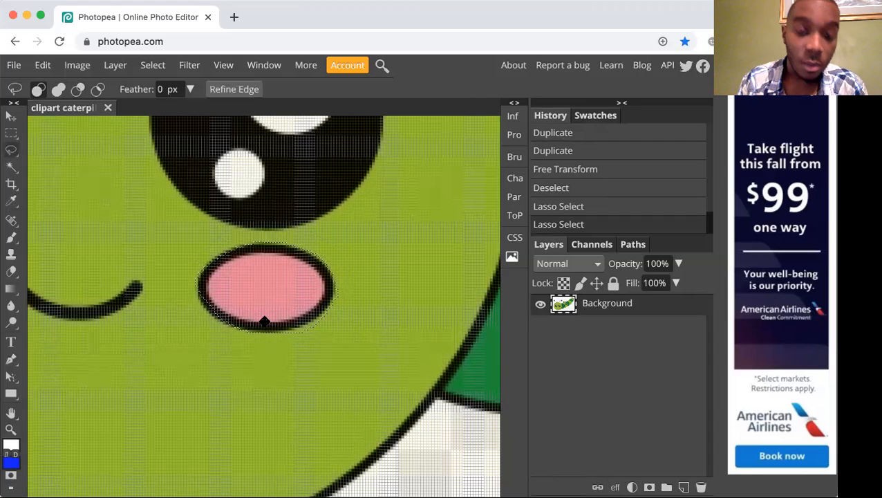
{"action": "key", "text": "shift"}
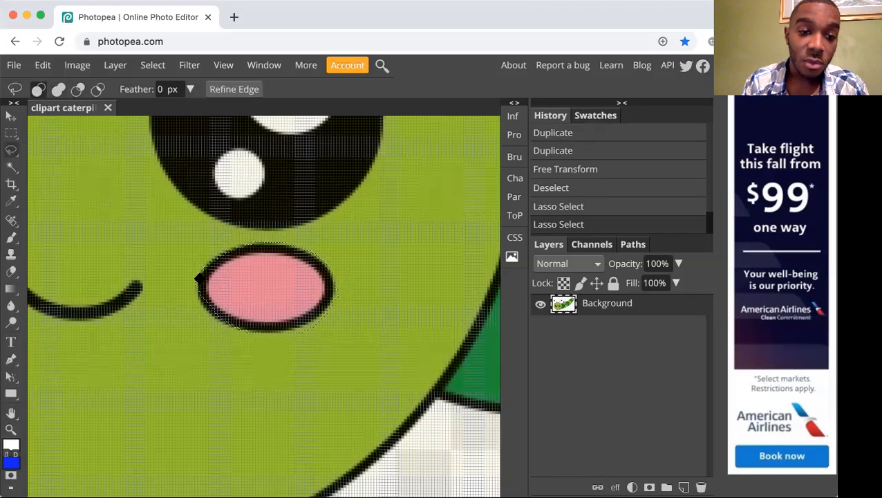
{"action": "key", "text": "shift"}
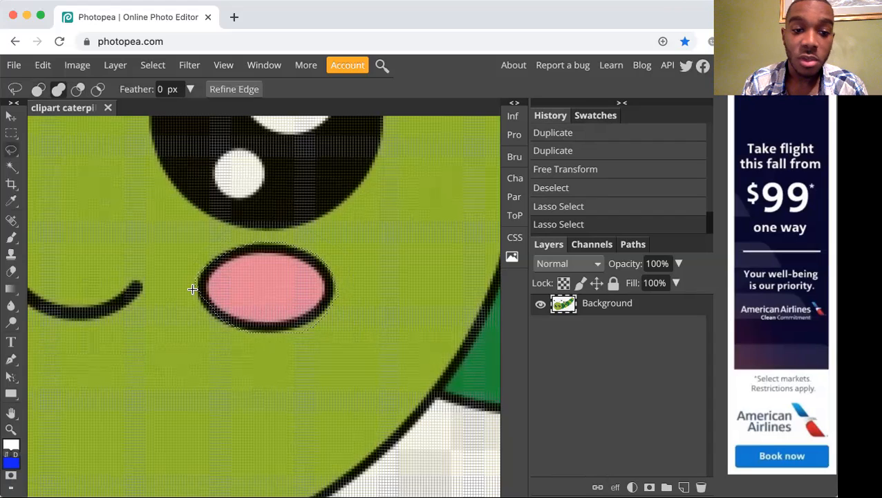
{"action": "left_click", "coordinate": [192, 290], "text": "shift"}
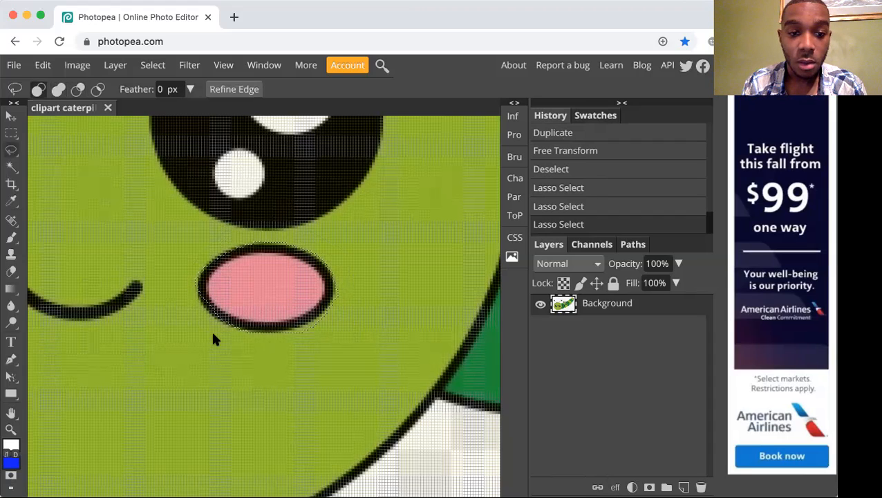
{"action": "key", "text": "ctrl+z"}
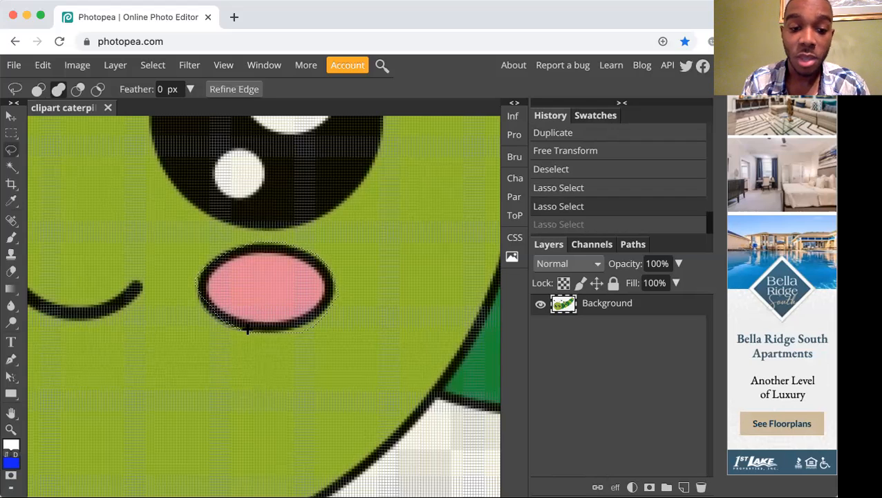
Add the missed outline along the cheek's lower-left edge to the selection and subtract the excess green beneath its lower-right edge.
{"action": "left_click_drag", "start_coordinate": [247, 331], "coordinate": [246, 329]}
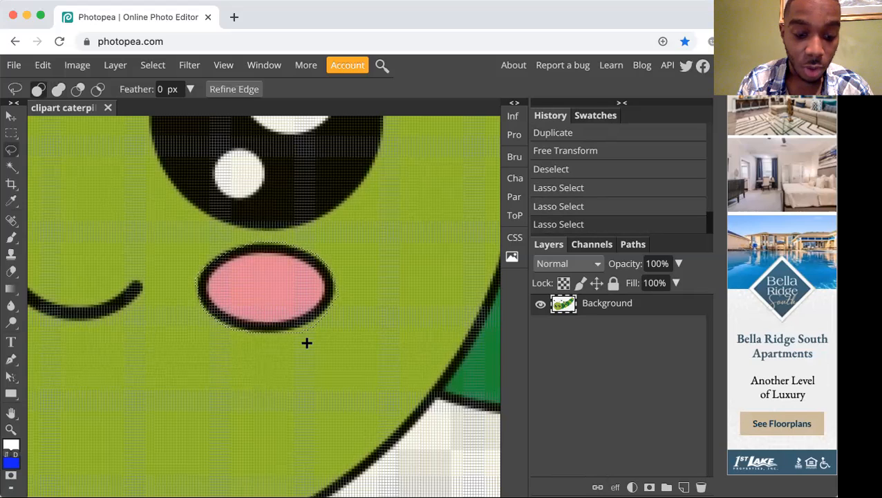
{"action": "key", "text": "alt"}
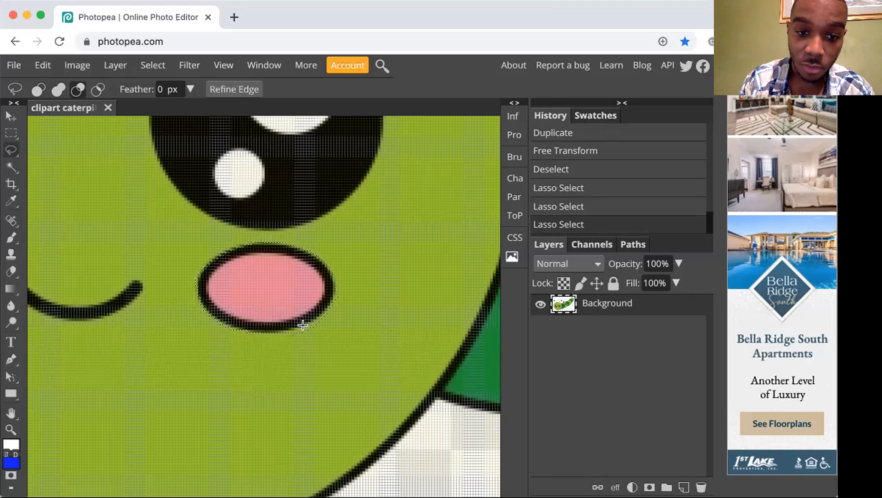
{"action": "left_click_drag", "start_coordinate": [296, 333], "coordinate": [308, 385]}
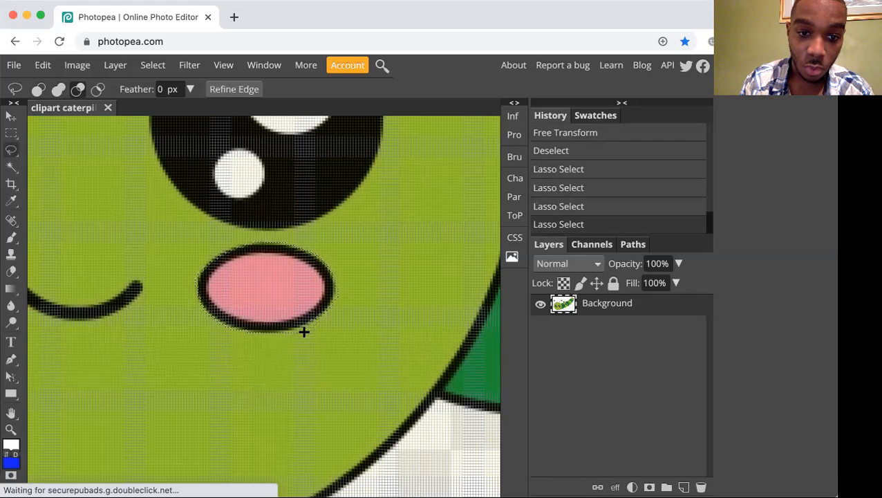
{"action": "mouse_move", "coordinate": [291, 336]}
{"action": "left_mouse_down"}
{"action": "mouse_move", "coordinate": [305, 329]}
{"action": "mouse_move", "coordinate": [299, 384]}
{"action": "left_mouse_up"}
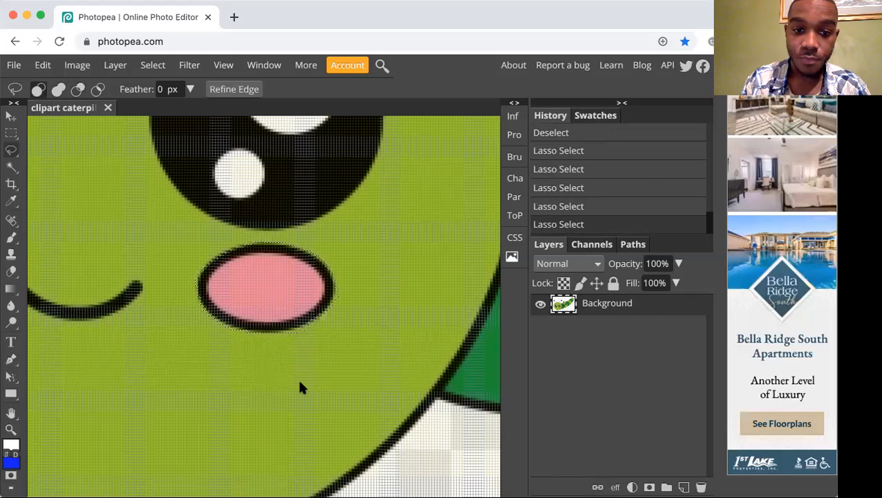
Subtract the stray green pixels beside the cheek's far right edge from the Lasso selection.
{"action": "scroll", "coordinate": [300, 387], "scroll_direction": "up", "scroll_amount": 5}
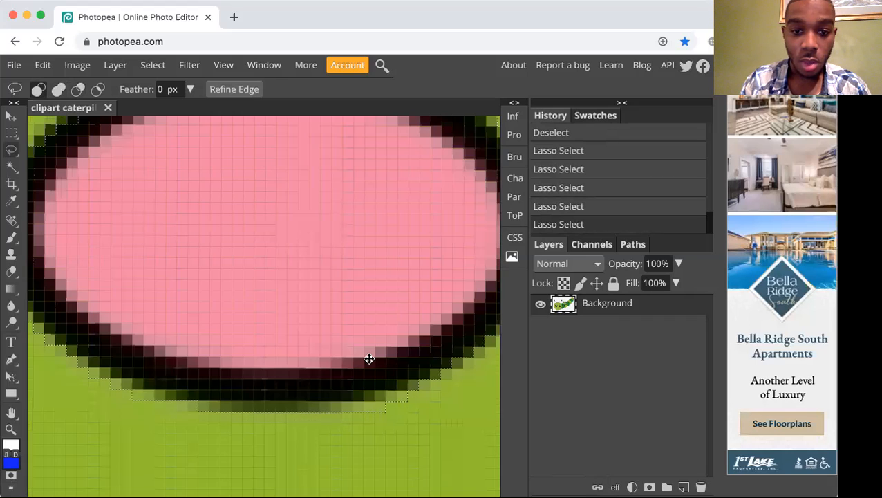
{"action": "scroll", "coordinate": [369, 359], "scroll_direction": "right", "scroll_amount": 5}
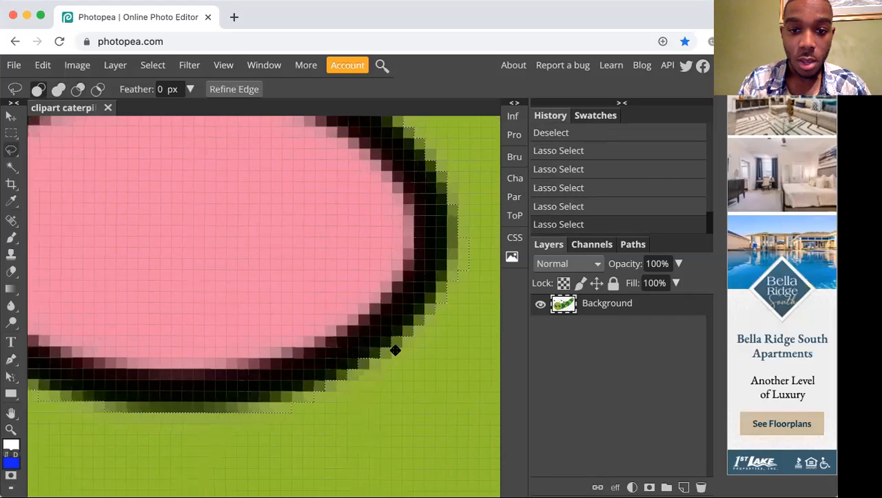
{"action": "key", "text": "alt"}
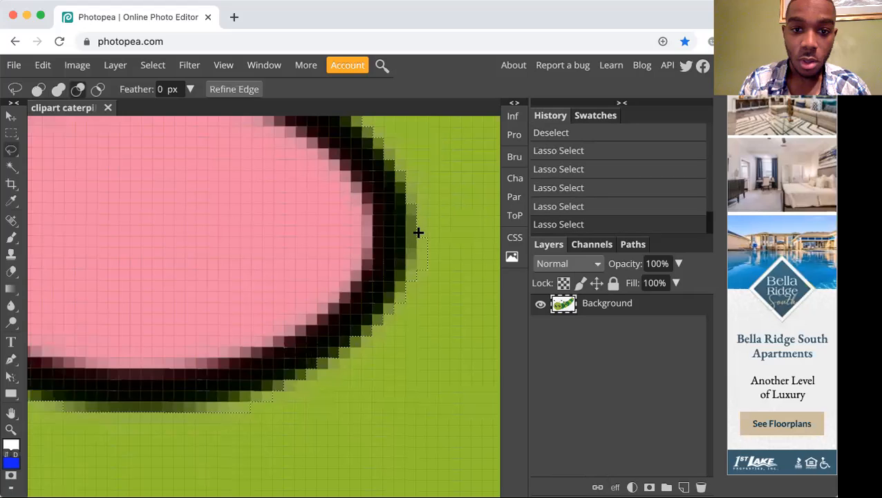
{"action": "mouse_move", "coordinate": [415, 260]}
{"action": "left_mouse_down"}
{"action": "mouse_move", "coordinate": [434, 288]}
{"action": "mouse_move", "coordinate": [437, 236]}
{"action": "mouse_move", "coordinate": [422, 220]}
{"action": "left_mouse_up"}
Add the missed dark outline pixels along the cheek's upper-left edge to the Lasso selection.
{"action": "scroll", "coordinate": [447, 396], "scroll_direction": "down", "scroll_amount": 5}
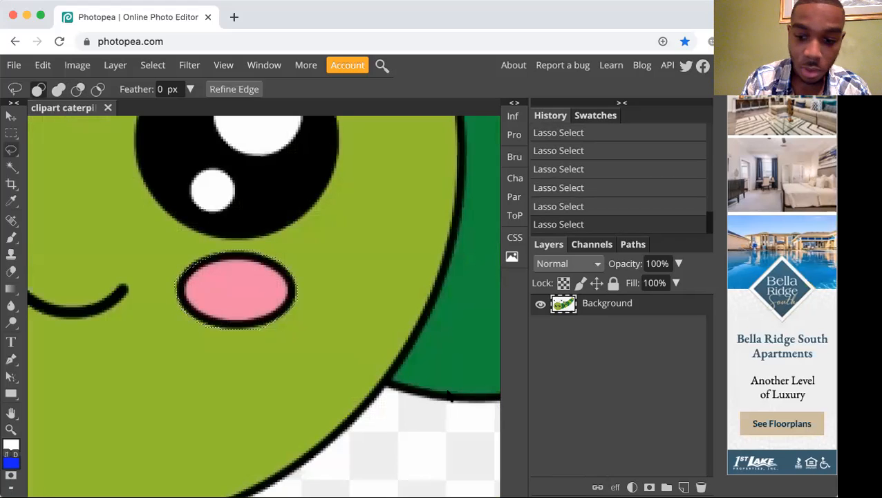
{"action": "scroll", "coordinate": [446, 391], "scroll_direction": "up", "scroll_amount": 5}
{"action": "scroll", "coordinate": [444, 385], "scroll_direction": "left", "scroll_amount": 3}
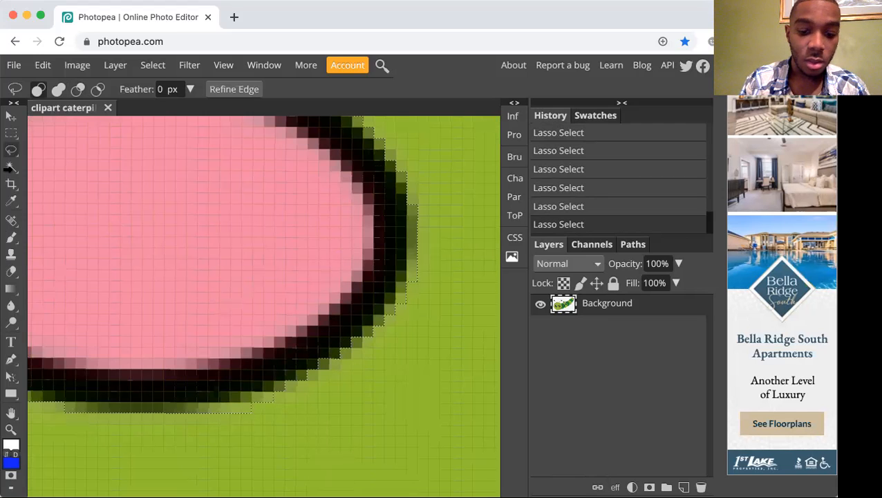
{"action": "key", "text": "h"}
{"action": "left_click_drag", "start_coordinate": [160, 214], "coordinate": [334, 380]}
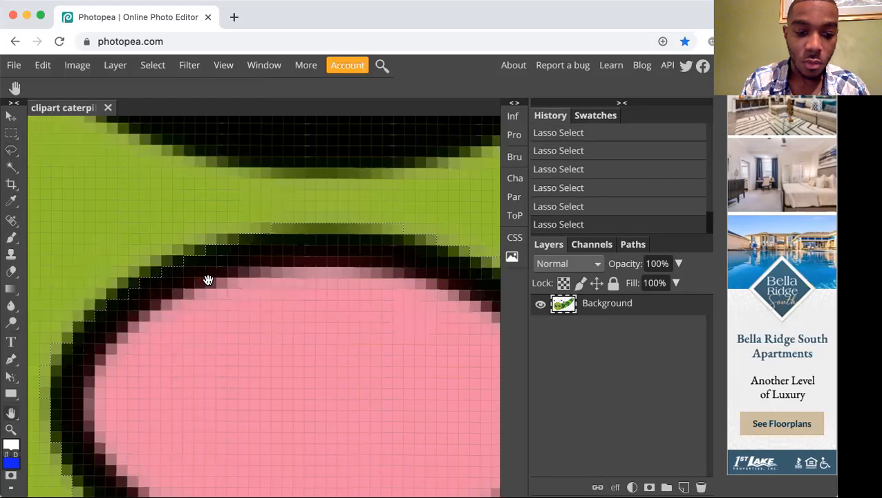
{"action": "key", "text": "l"}
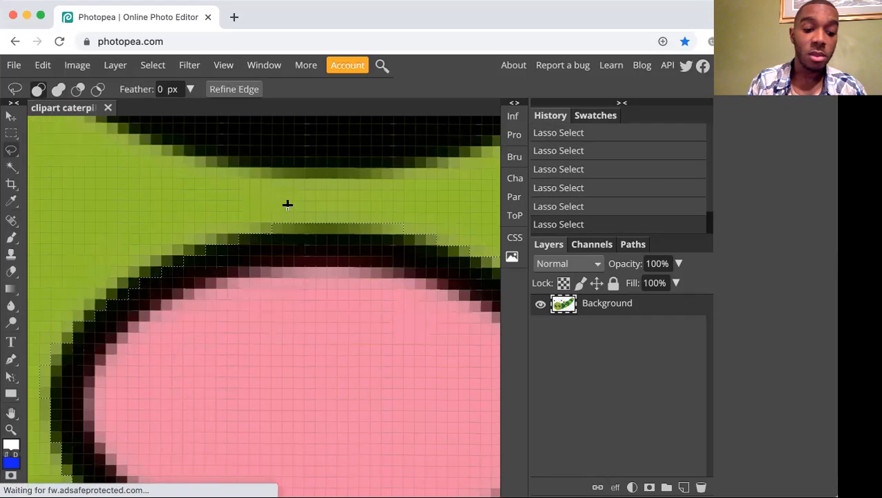
{"action": "mouse_move", "coordinate": [289, 220]}
{"action": "left_mouse_down"}
{"action": "mouse_move", "coordinate": [163, 261]}
{"action": "mouse_move", "coordinate": [73, 338]}
{"action": "left_mouse_up"}
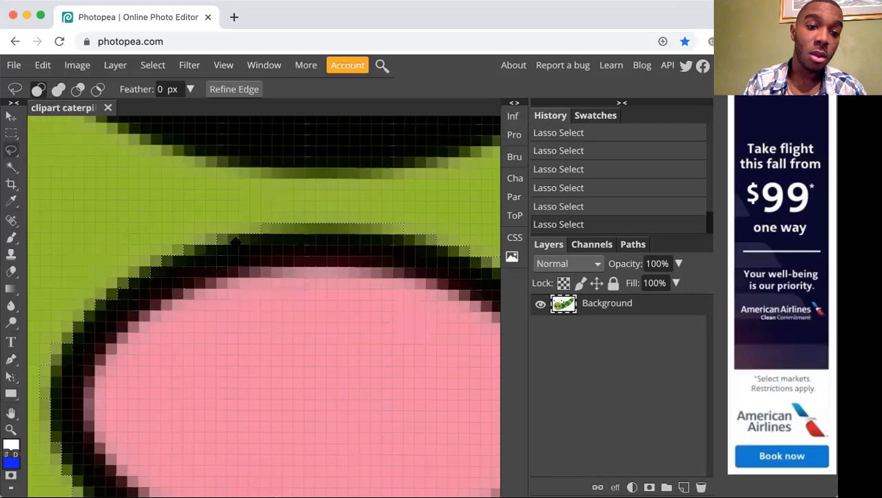
{"action": "mouse_move", "coordinate": [267, 226]}
{"action": "left_mouse_down"}
{"action": "mouse_move", "coordinate": [170, 233]}
{"action": "mouse_move", "coordinate": [91, 320]}
{"action": "left_mouse_up"}
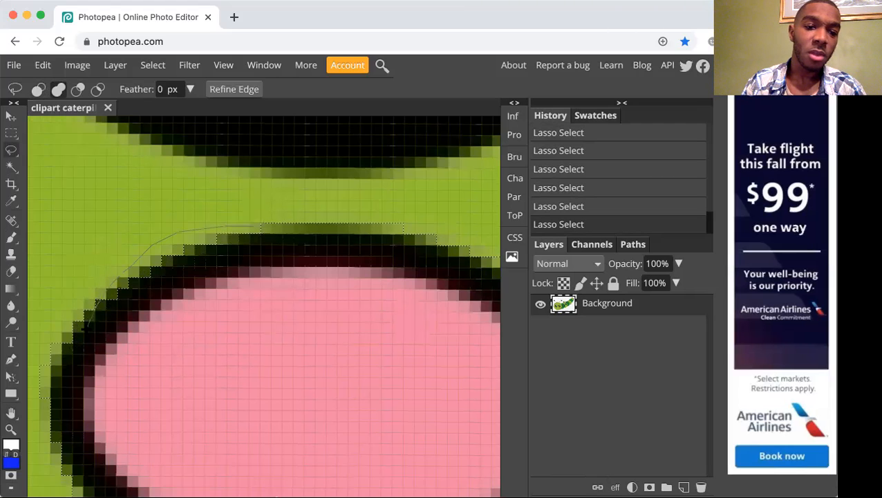
Subtract the surplus green pixels outside the cheek's upper-left outline from the Lasso selection.
{"action": "key", "text": "alt"}
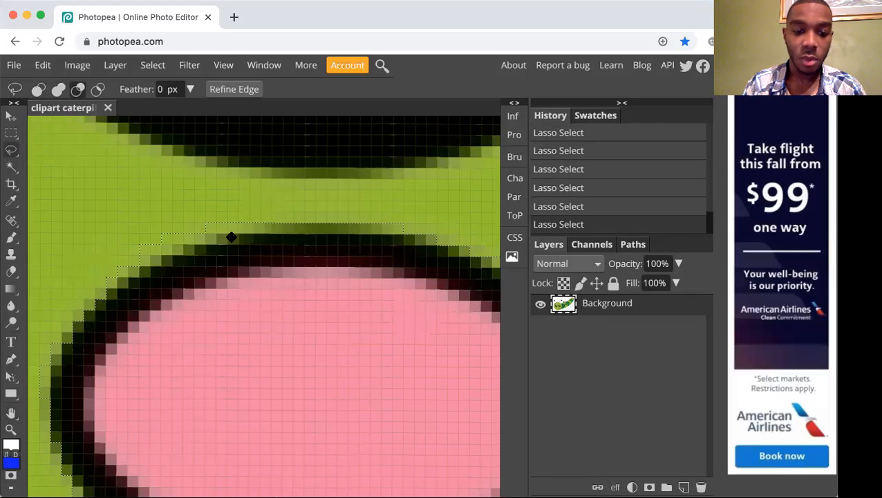
{"action": "mouse_move", "coordinate": [188, 250]}
{"action": "left_mouse_down"}
{"action": "mouse_move", "coordinate": [121, 274]}
{"action": "mouse_move", "coordinate": [122, 262]}
{"action": "left_mouse_up"}
{"action": "key", "text": "alt"}
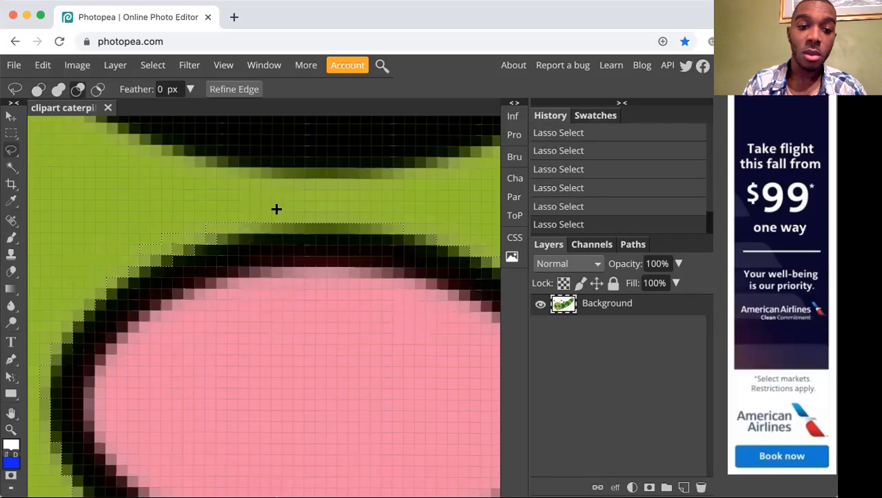
{"action": "mouse_move", "coordinate": [114, 244]}
{"action": "left_mouse_down"}
{"action": "mouse_move", "coordinate": [140, 226]}
{"action": "mouse_move", "coordinate": [250, 198]}
{"action": "mouse_move", "coordinate": [277, 197]}
{"action": "mouse_move", "coordinate": [283, 217]}
{"action": "left_mouse_up"}
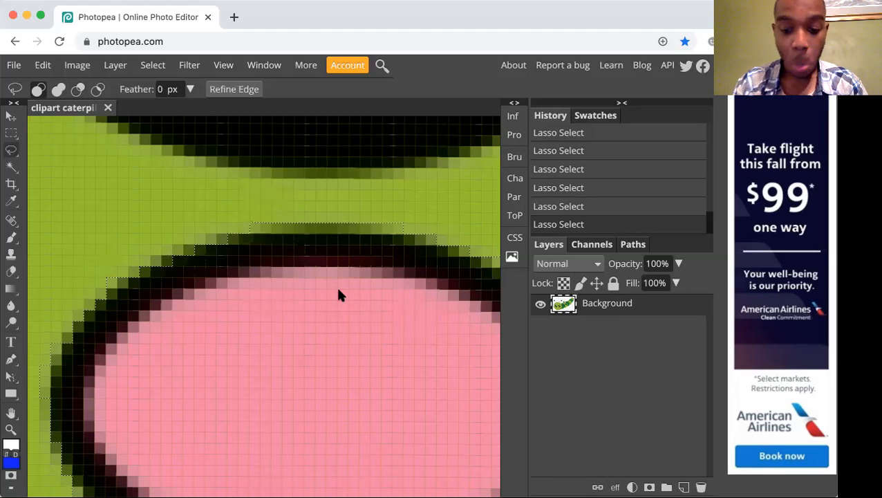
Duplicate the selected right cheek onto the first dark green body segment, just beneath its eye.
{"action": "scroll", "coordinate": [338, 290], "scroll_direction": "down", "scroll_amount": 3}
{"action": "scroll", "coordinate": [339, 295], "scroll_direction": "down", "scroll_amount": 5}
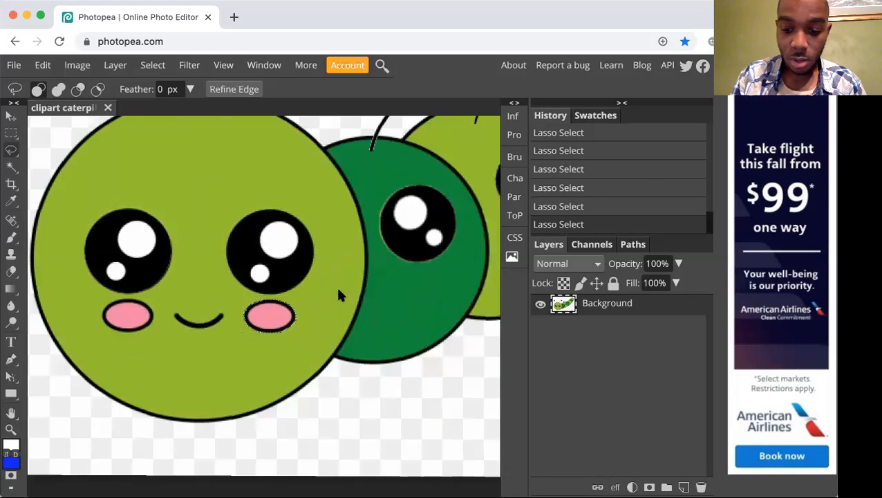
{"action": "scroll", "coordinate": [338, 295], "scroll_direction": "down", "scroll_amount": 5}
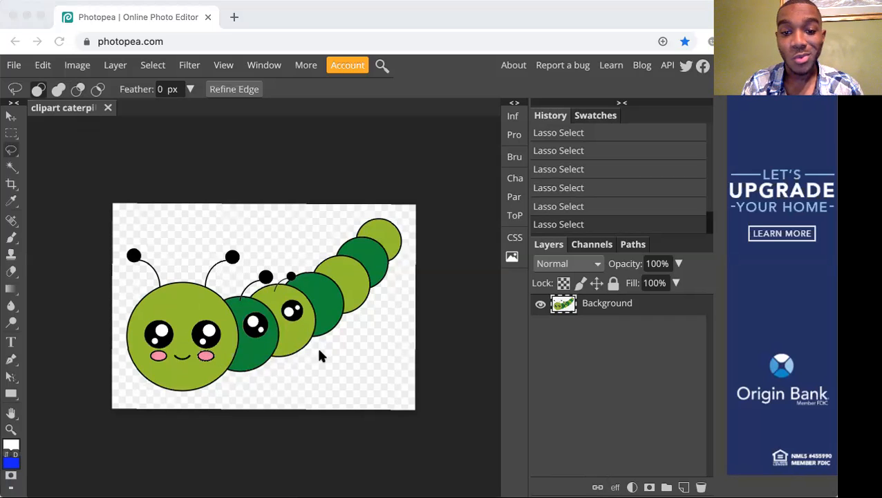
{"action": "left_click", "coordinate": [319, 351]}
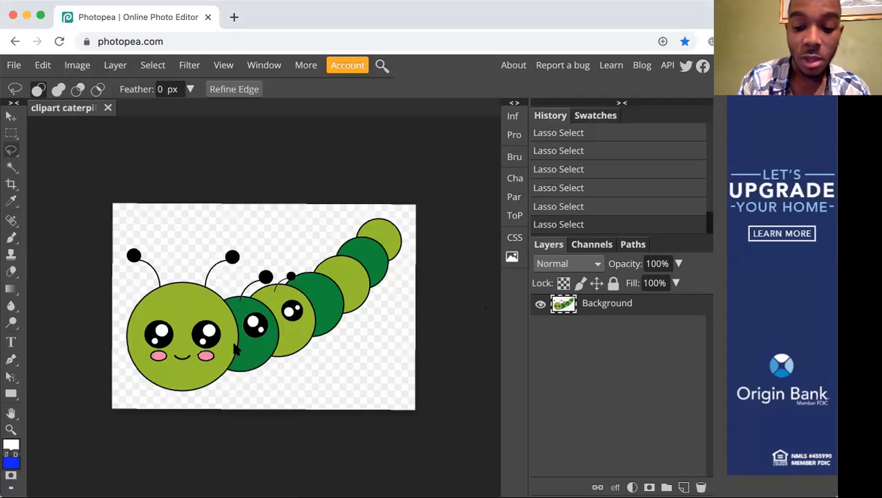
{"action": "scroll", "coordinate": [234, 349], "scroll_direction": "up", "scroll_amount": 5}
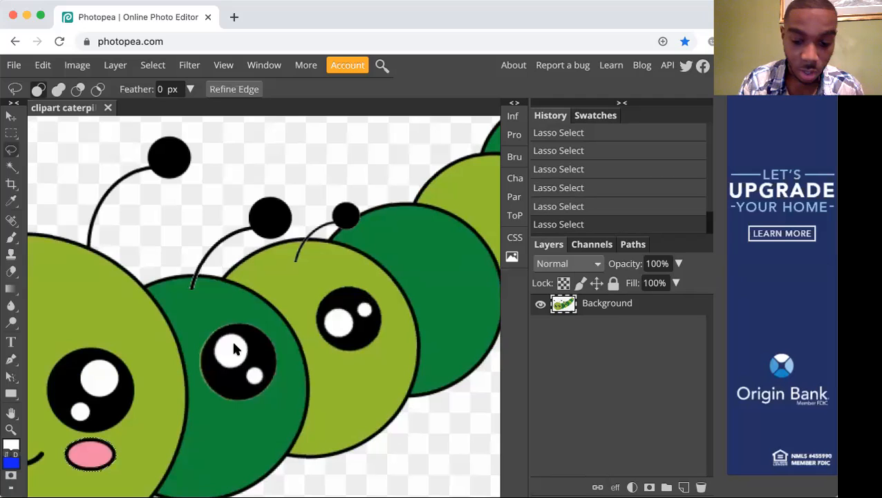
{"action": "key", "text": "space"}
{"action": "left_click_drag", "start_coordinate": [203, 380], "coordinate": [299, 319]}
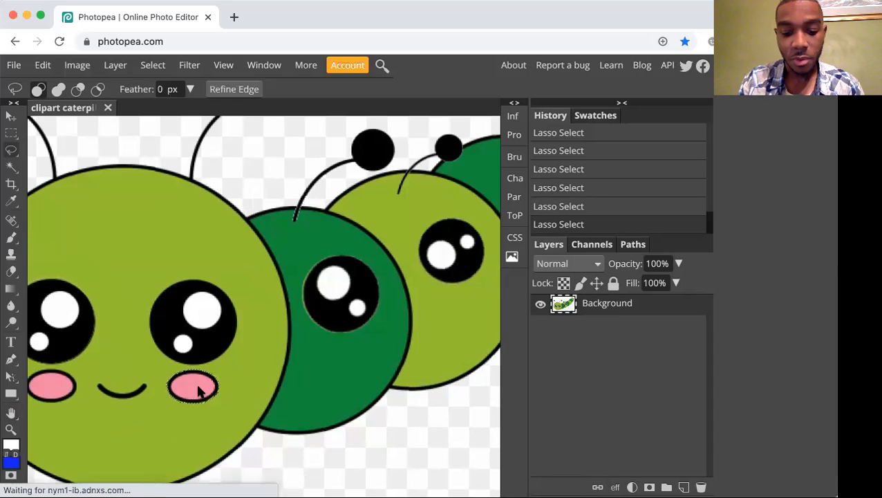
{"action": "key", "text": "v"}
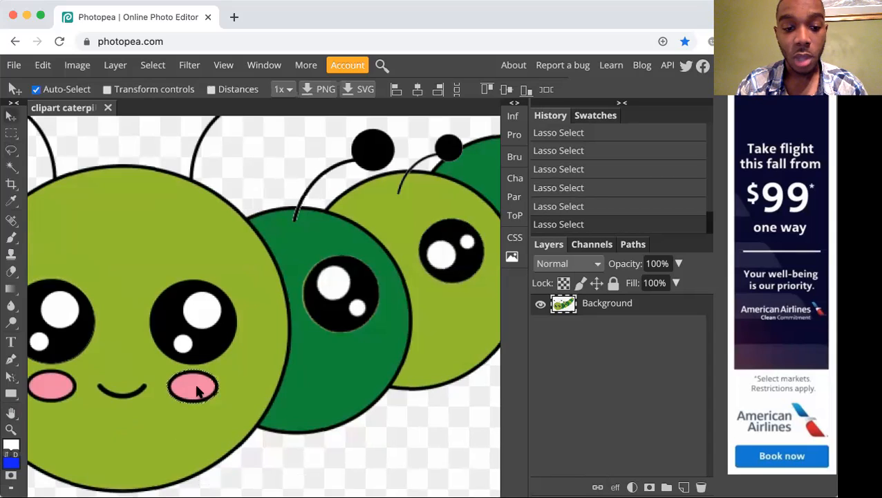
{"action": "mouse_move", "coordinate": [196, 391]}
{"action": "left_mouse_down"}
{"action": "mouse_move", "coordinate": [291, 367]}
{"action": "mouse_move", "coordinate": [353, 365]}
{"action": "left_mouse_up"}
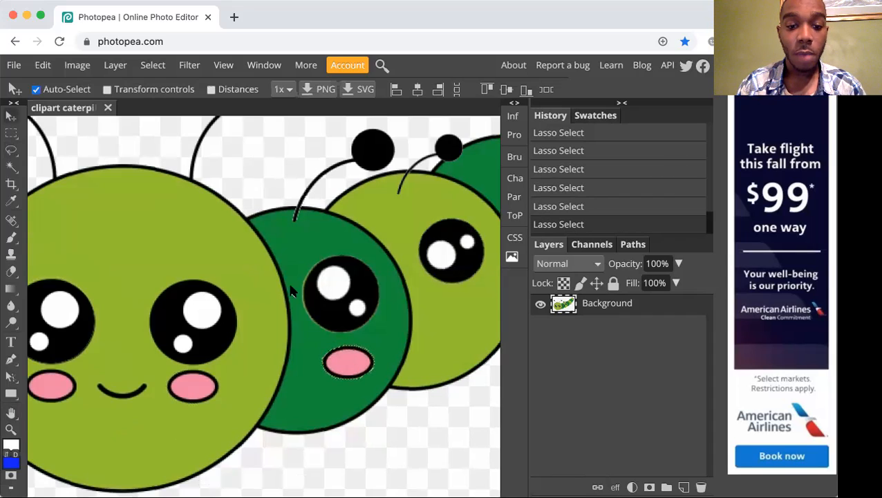
Scale the duplicated cheek on the first dark green segment proportionally to about 73%.
{"action": "left_click", "coordinate": [67, 65]}
{"action": "left_click", "coordinate": [43, 65]}
{"action": "mouse_move", "coordinate": [173, 405]}
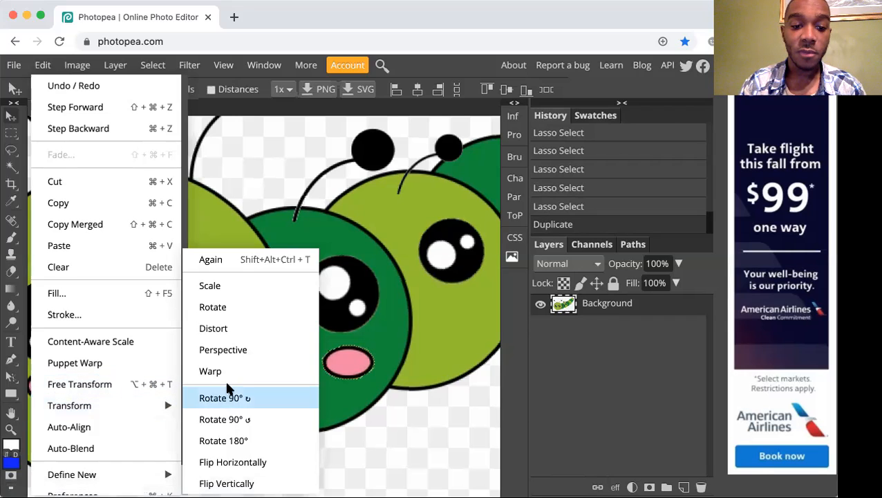
{"action": "left_click", "coordinate": [245, 287]}
{"action": "left_click_drag", "start_coordinate": [374, 347], "coordinate": [356, 354]}
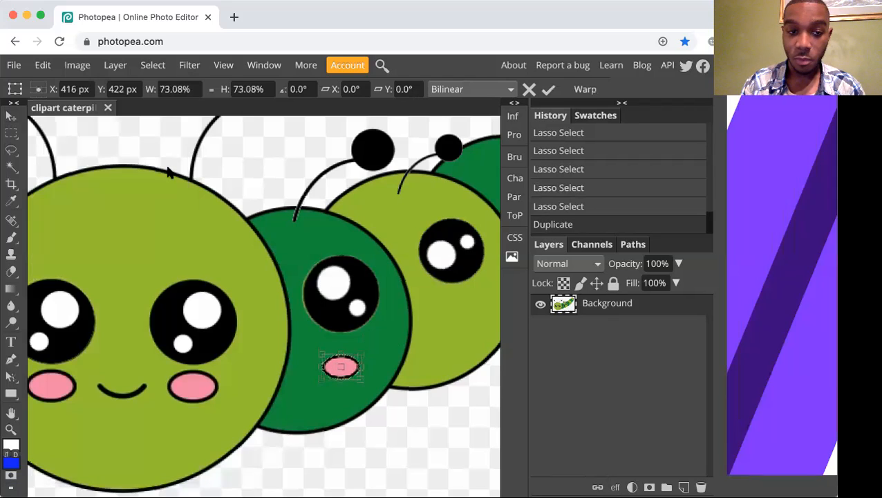
{"action": "left_click", "coordinate": [43, 65]}
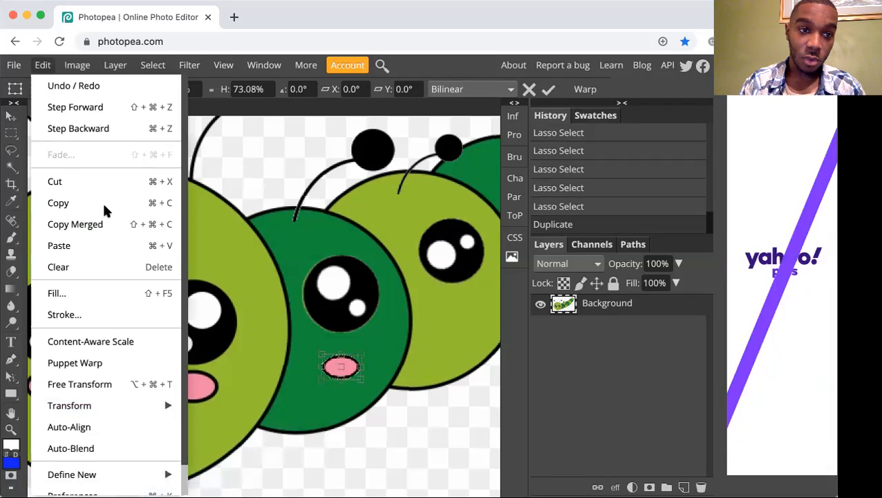
{"action": "left_click", "coordinate": [40, 65]}
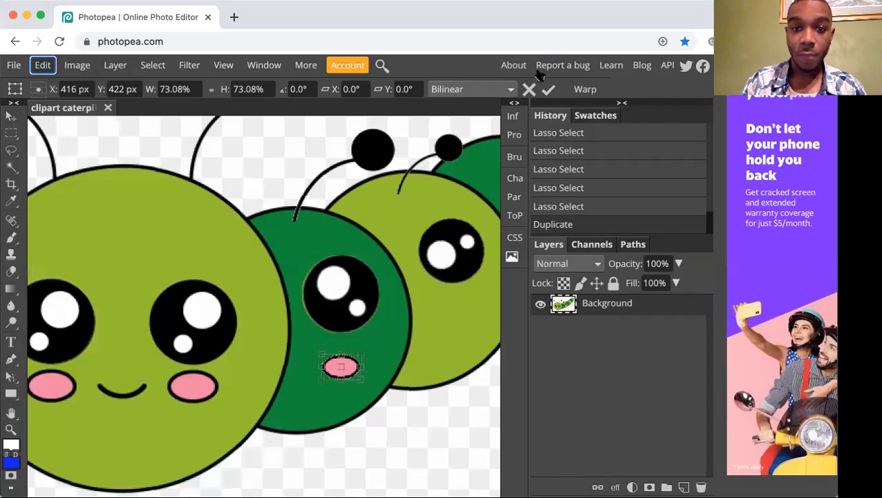
{"action": "left_click", "coordinate": [550, 90]}
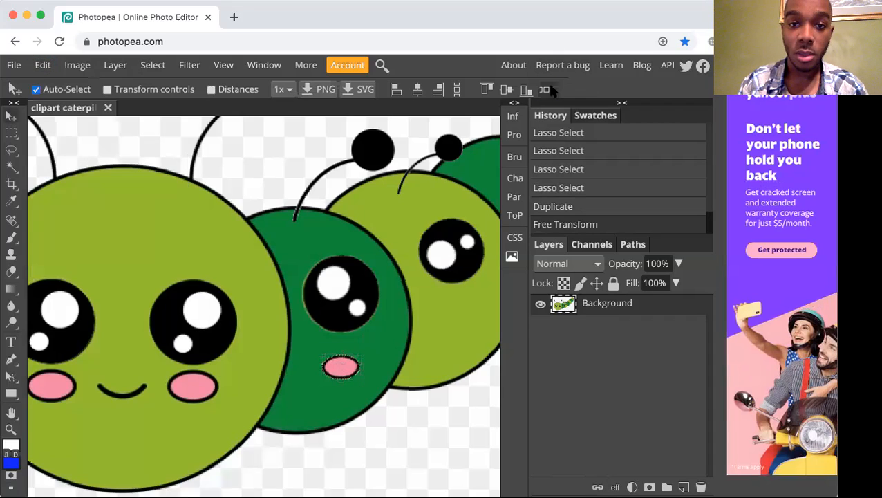
Try to rotate the reduced cheek copy by about -9.7°, and undo both the rotation and the scaling.
{"action": "left_click", "coordinate": [43, 65]}
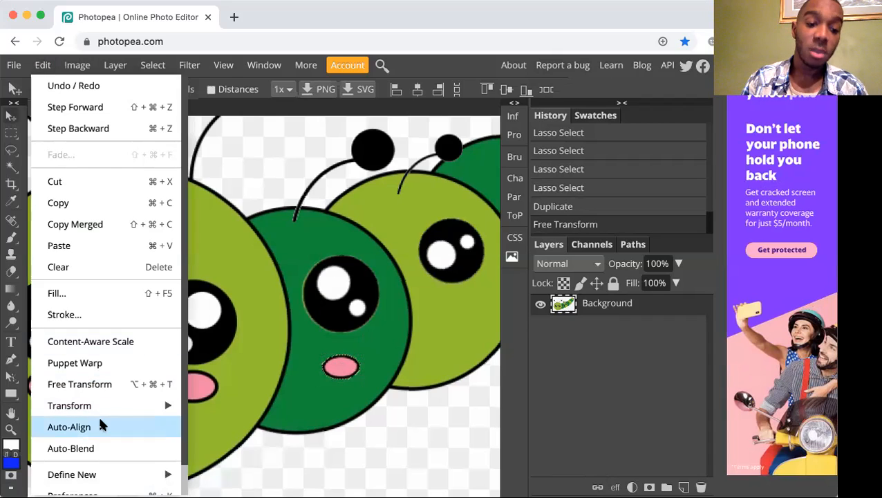
{"action": "mouse_move", "coordinate": [147, 405]}
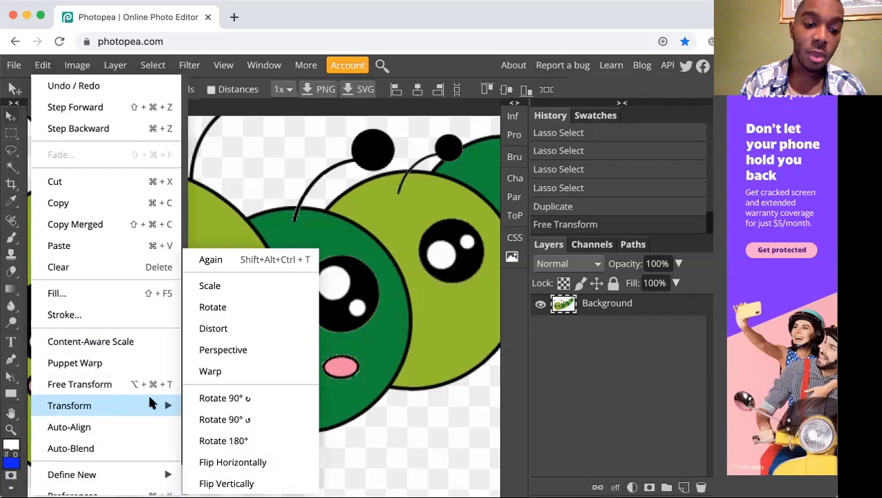
{"action": "left_click", "coordinate": [253, 307]}
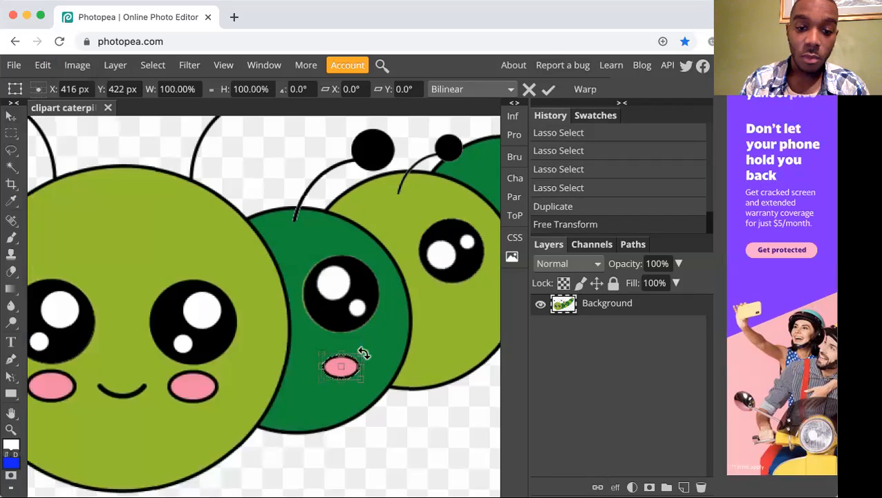
{"action": "left_click_drag", "start_coordinate": [363, 353], "coordinate": [363, 348]}
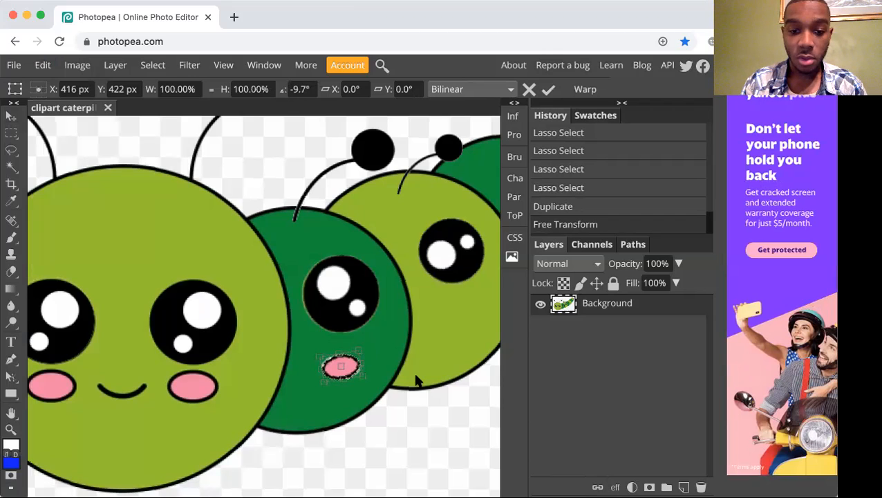
{"action": "key", "text": "super+z"}
{"action": "key", "text": "super+z"}
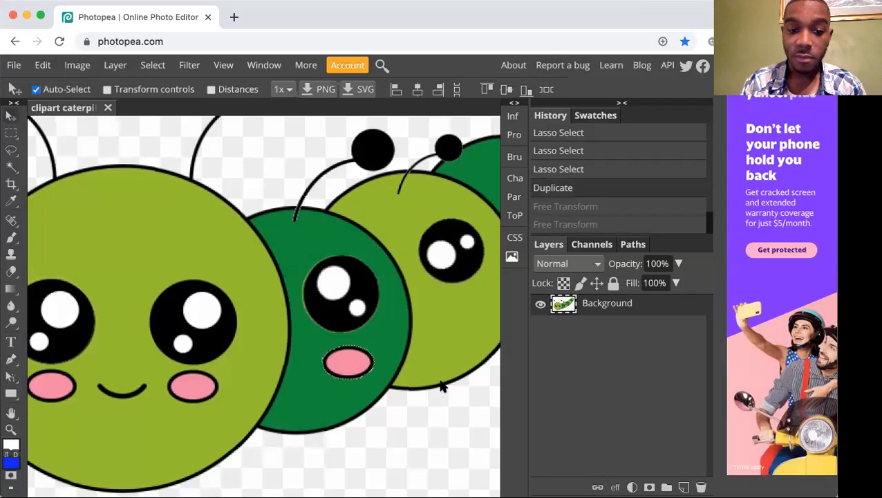
Scale the full-size cheek copy beneath the dark green segment's eye proportionally to 73.08% again.
{"action": "left_click", "coordinate": [44, 65]}
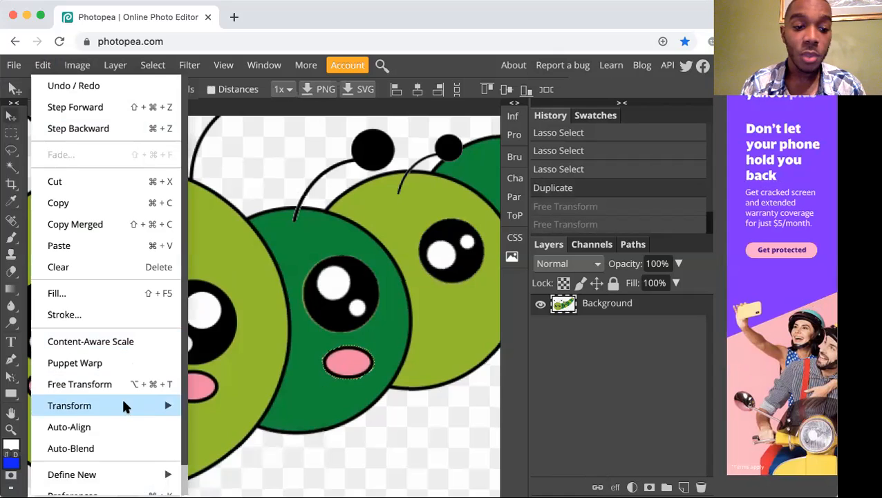
{"action": "mouse_move", "coordinate": [123, 407]}
{"action": "left_click", "coordinate": [242, 286]}
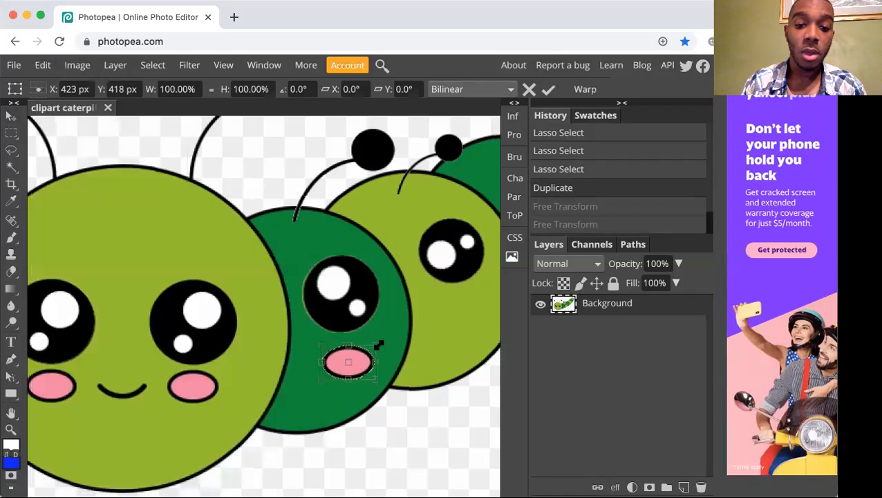
{"action": "left_click_drag", "start_coordinate": [379, 344], "coordinate": [362, 353]}
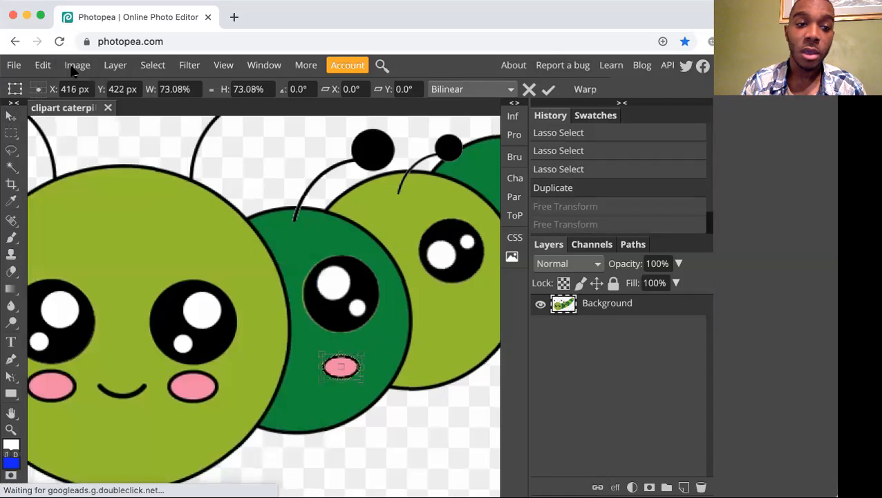
Try to rotate the scaled cheek copy by about -29.5°, and undo its transformation.
{"action": "left_click", "coordinate": [43, 65]}
{"action": "mouse_move", "coordinate": [112, 405]}
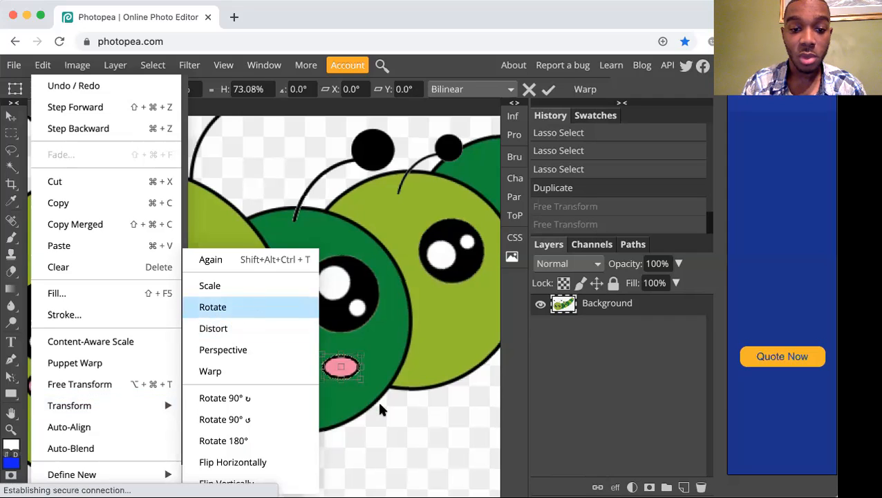
{"action": "left_click", "coordinate": [251, 307]}
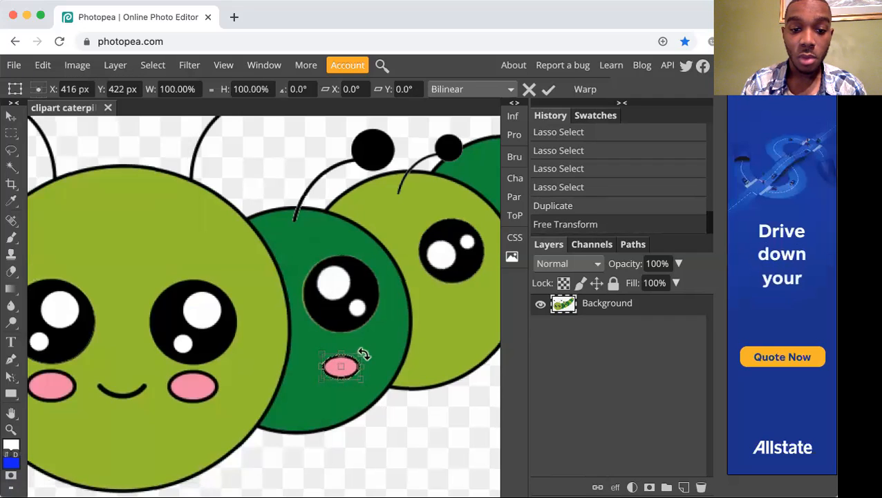
{"action": "left_click_drag", "start_coordinate": [364, 354], "coordinate": [355, 342]}
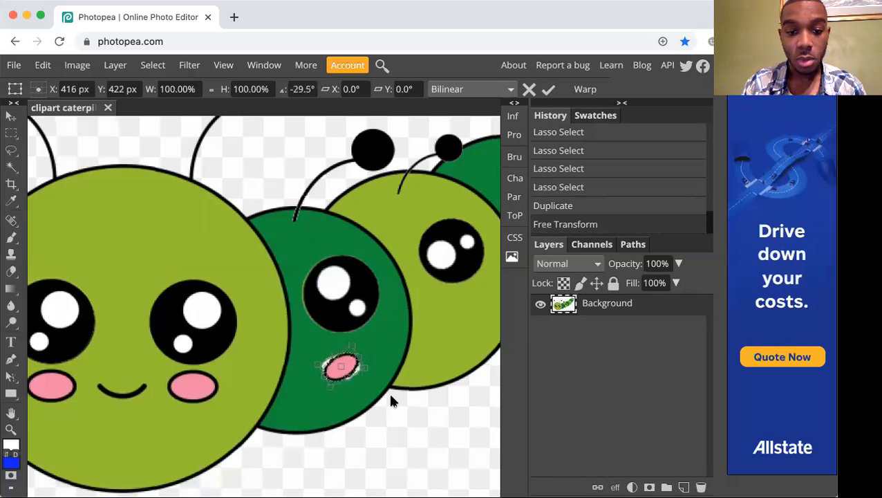
{"action": "key", "text": "Return"}
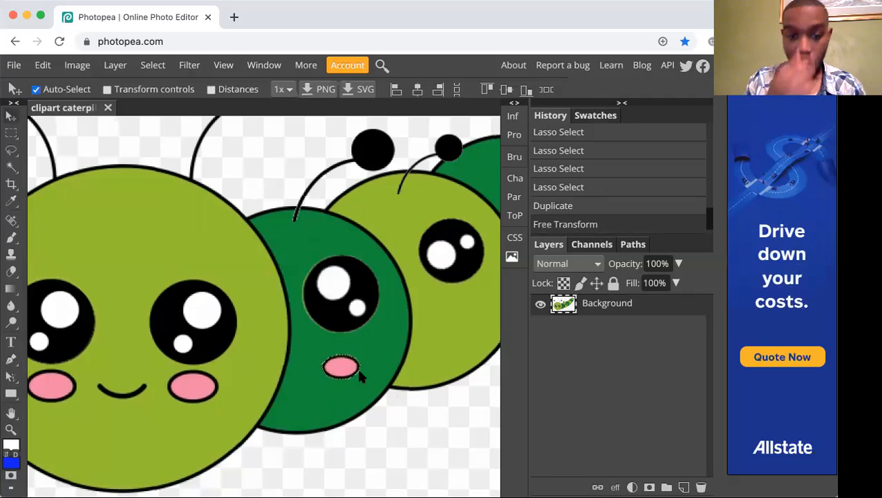
{"action": "key", "text": "super+z"}
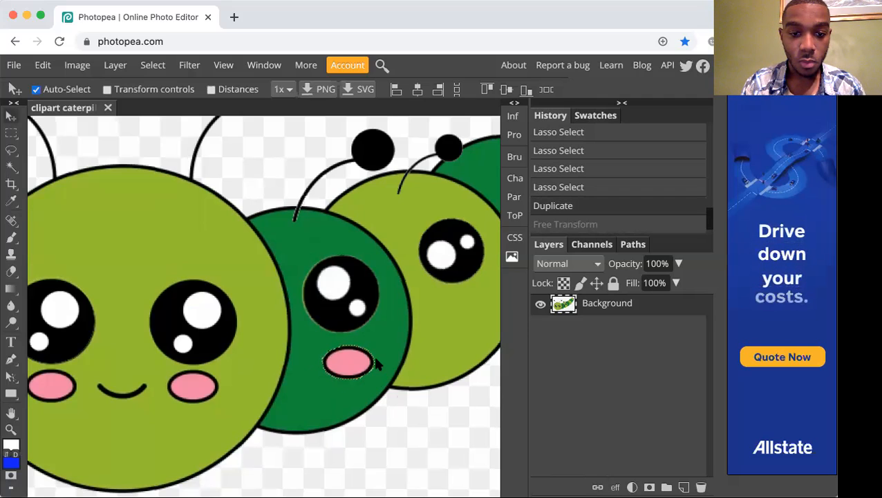
Move the cheek copy slightly toward the caterpillar's head on the first dark green segment.
{"action": "mouse_move", "coordinate": [354, 361]}
{"action": "left_mouse_down"}
{"action": "mouse_move", "coordinate": [325, 384]}
{"action": "mouse_move", "coordinate": [349, 361]}
{"action": "left_mouse_up"}
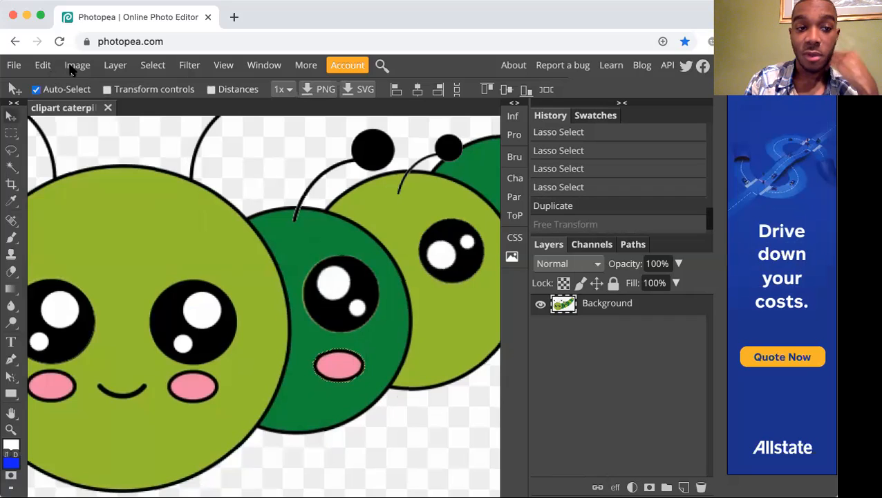
{"action": "left_click", "coordinate": [43, 65]}
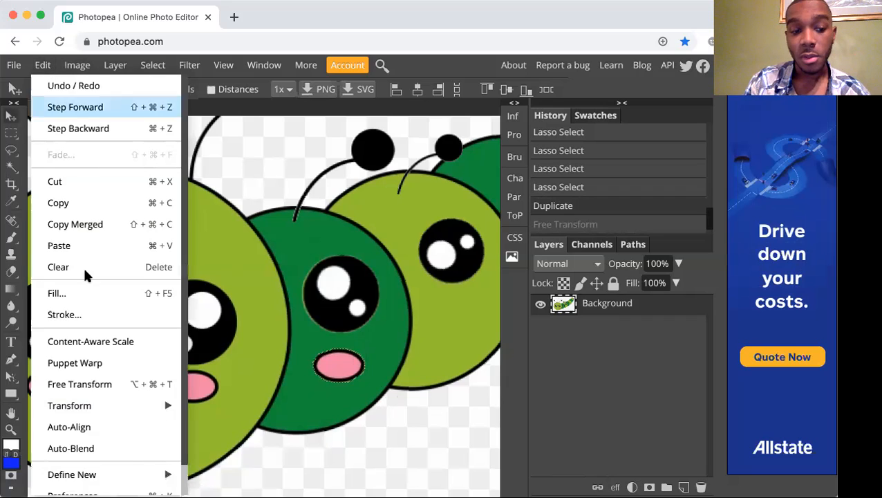
{"action": "left_click", "coordinate": [103, 384]}
{"action": "mouse_move", "coordinate": [368, 348]}
{"action": "left_mouse_down"}
{"action": "mouse_move", "coordinate": [357, 359]}
{"action": "mouse_move", "coordinate": [360, 353]}
{"action": "left_mouse_up"}
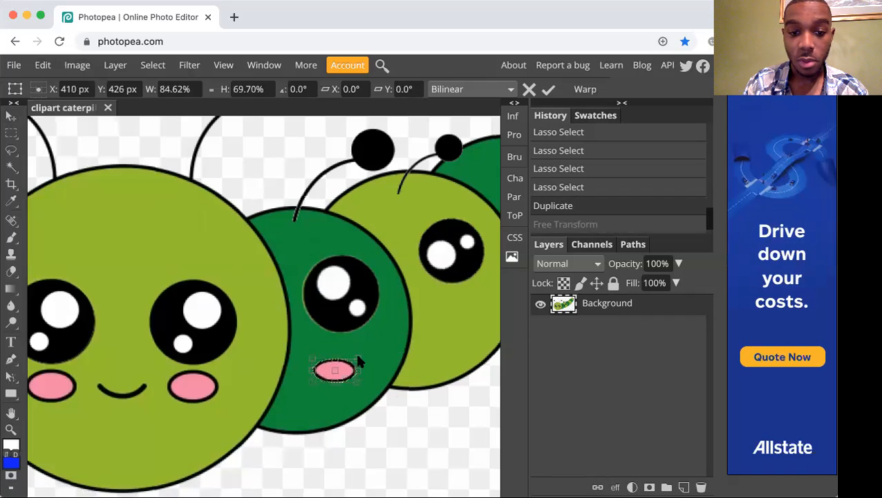
{"action": "key", "text": "Return"}
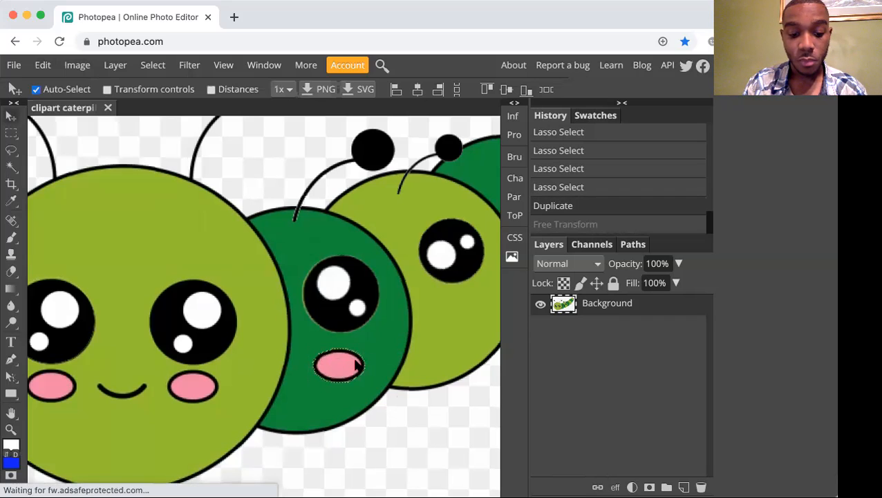
Shrink the cheek copy and tilt it counterclockwise in a single Free Transform.
{"action": "key", "text": "ctrl+alt+t"}
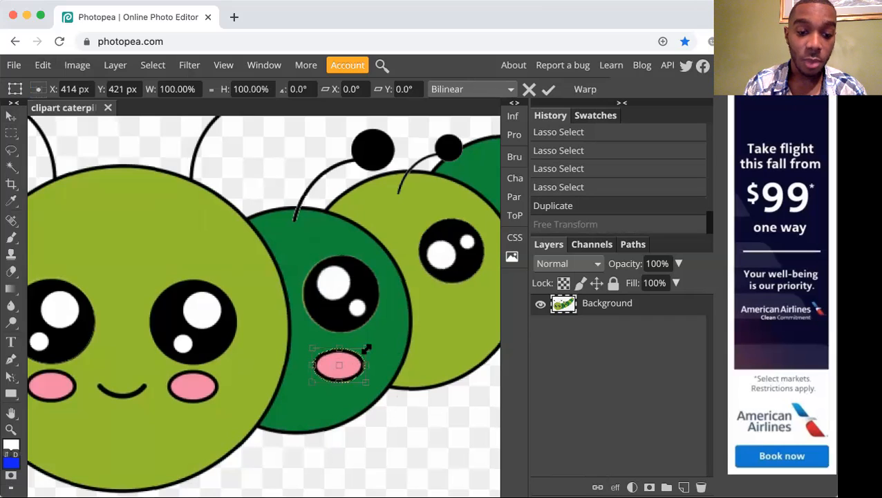
{"action": "mouse_move", "coordinate": [367, 349]}
{"action": "left_mouse_down"}
{"action": "mouse_move", "coordinate": [356, 356]}
{"action": "mouse_move", "coordinate": [362, 339]}
{"action": "left_mouse_up"}
{"action": "key", "text": "Return"}
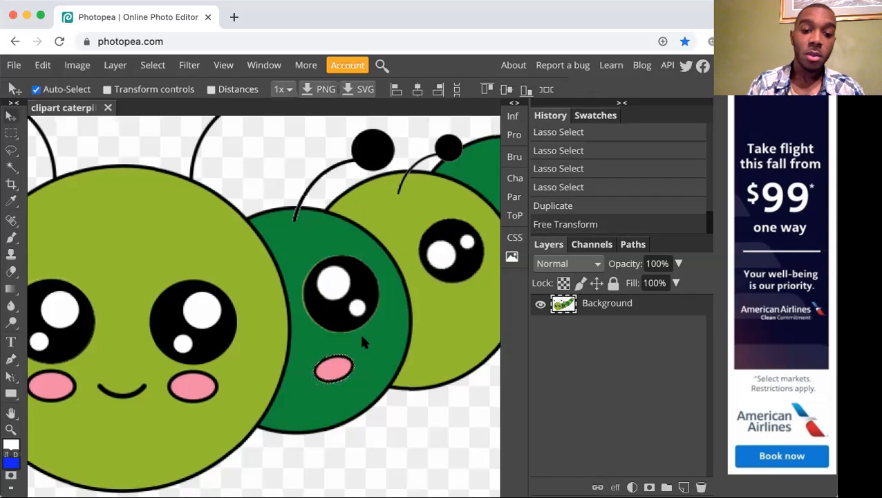
Save the caterpillar image as a PSD file and deselect the cheek copy.
{"action": "key", "text": "ctrl+s"}
{"action": "key", "text": "ctrl+d"}
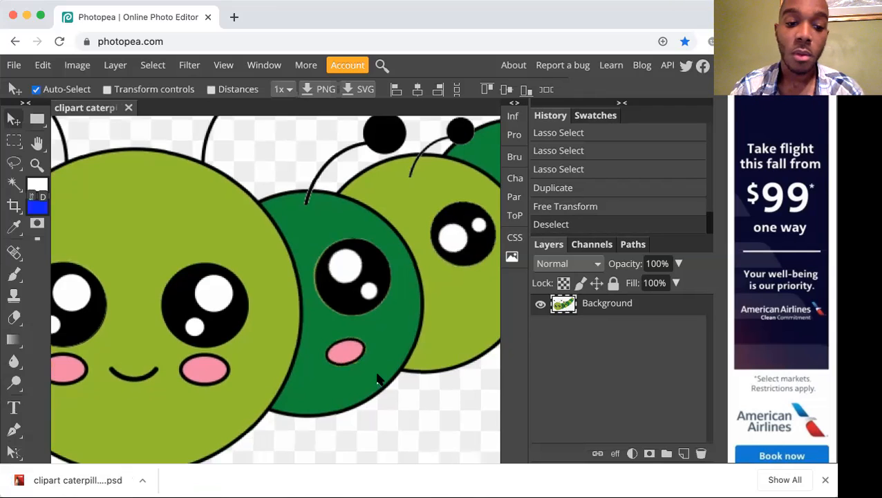
Examine the whole caterpillar with the copied eyes, antennae and cheek on its body segments.
{"action": "key", "text": "super+minus"}
{"action": "key", "text": "super+minus"}
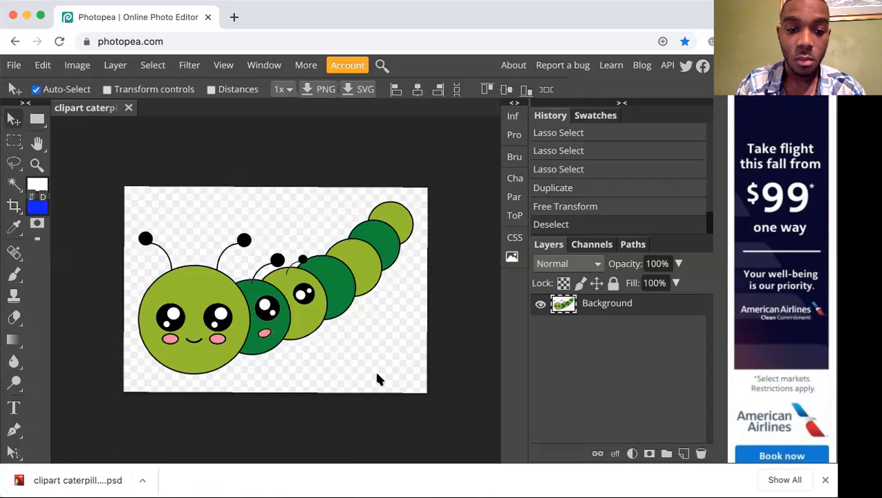
{"action": "key", "text": "super+minus"}
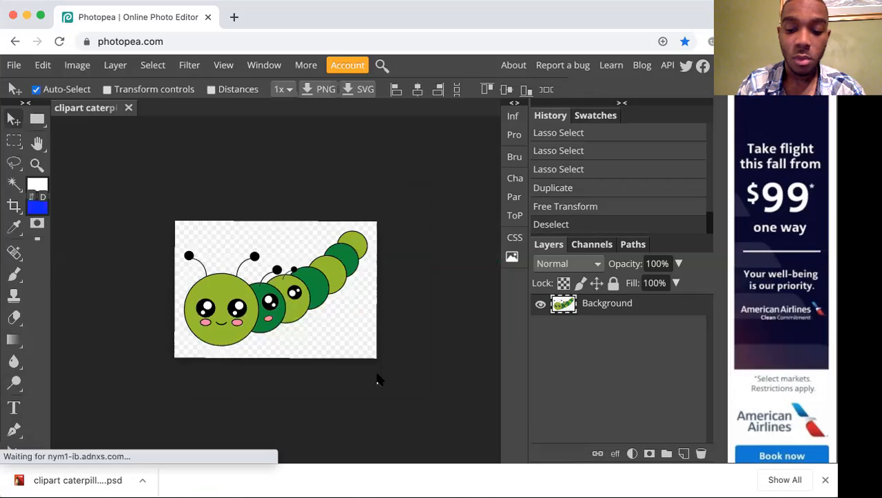
{"action": "key", "text": "super+plus"}
{"action": "key", "text": "super+plus"}
{"action": "key", "text": "super+plus"}
{"action": "key", "text": "super+plus"}
{"action": "key", "text": "super+plus"}
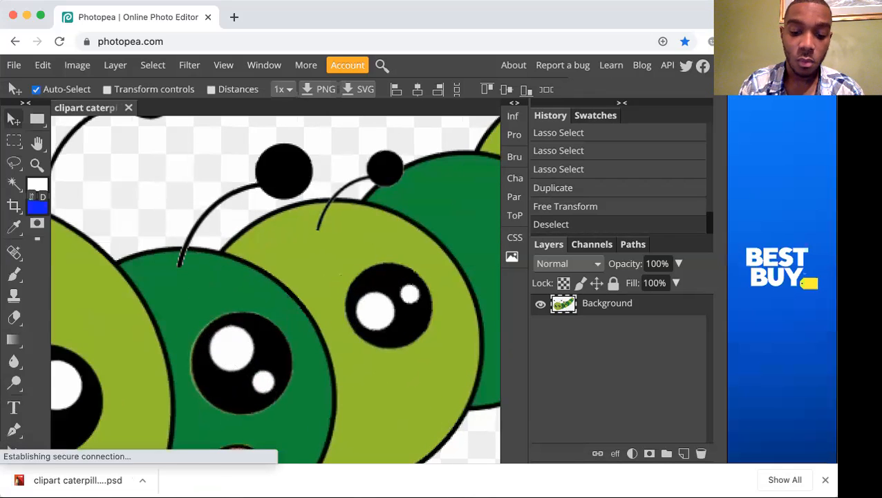
Select the outlined pink cheek nearest the body on the caterpillar's head with the Magnetic Lasso.
{"action": "key", "text": "space"}
{"action": "left_click_drag", "start_coordinate": [258, 436], "coordinate": [580, 220]}
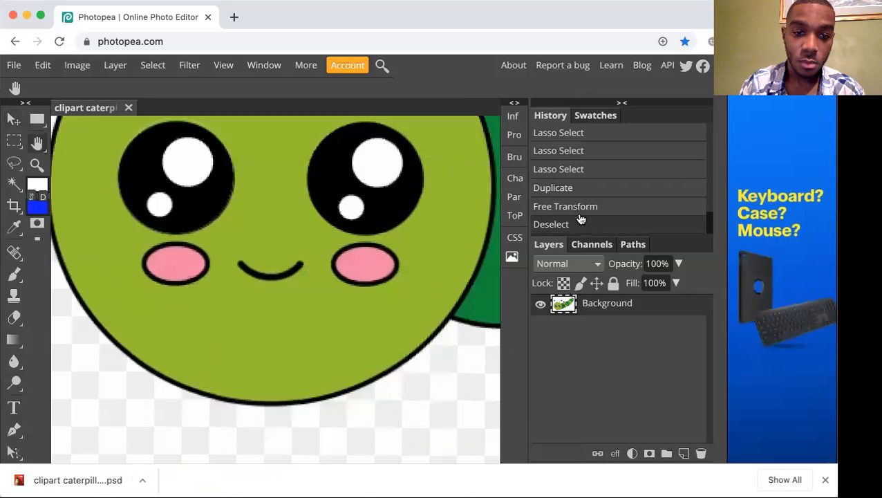
{"action": "left_click_drag", "start_coordinate": [297, 277], "coordinate": [283, 343]}
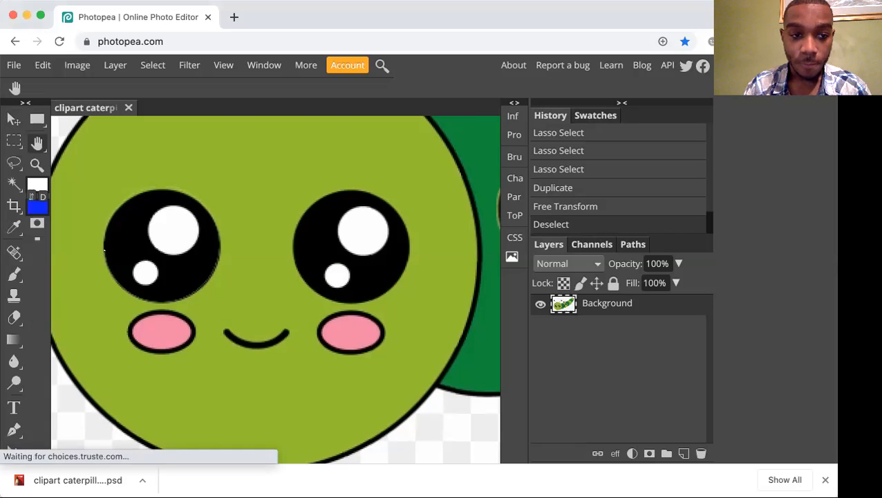
{"action": "key", "text": "l"}
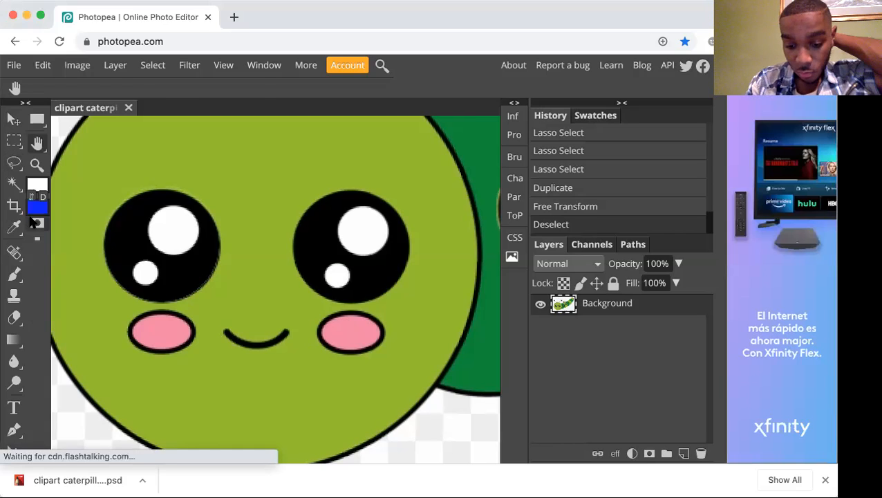
{"action": "key", "text": "shift+l"}
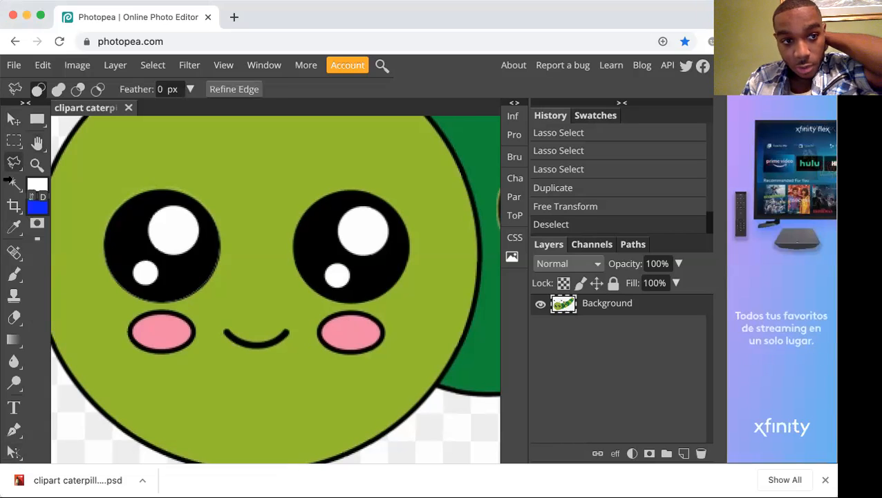
{"action": "key", "text": "shift+l"}
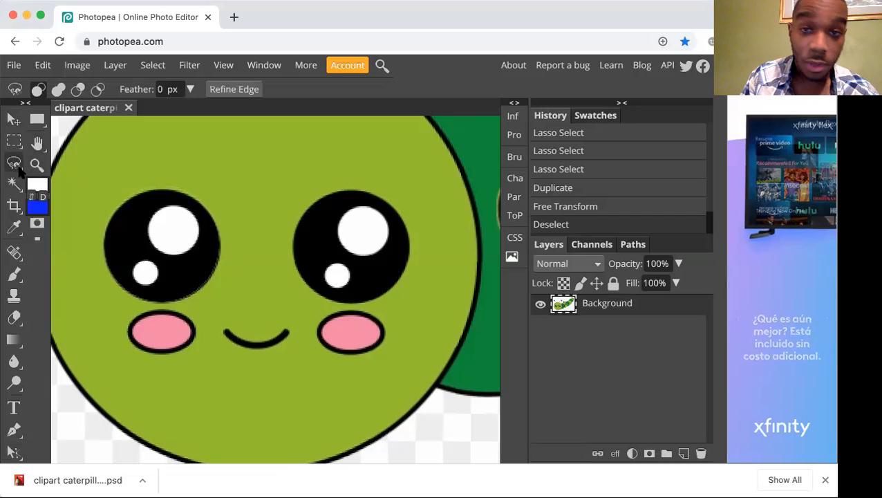
{"action": "key", "text": "super+equal"}
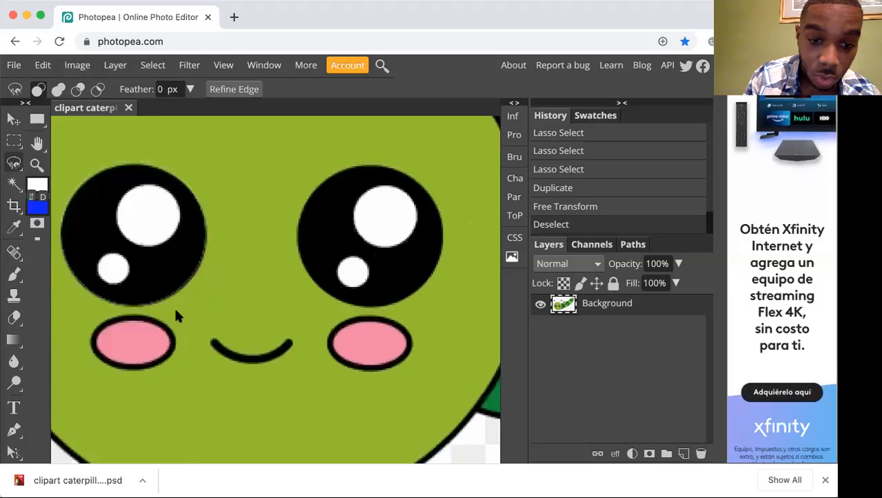
{"action": "key", "text": "super+equal"}
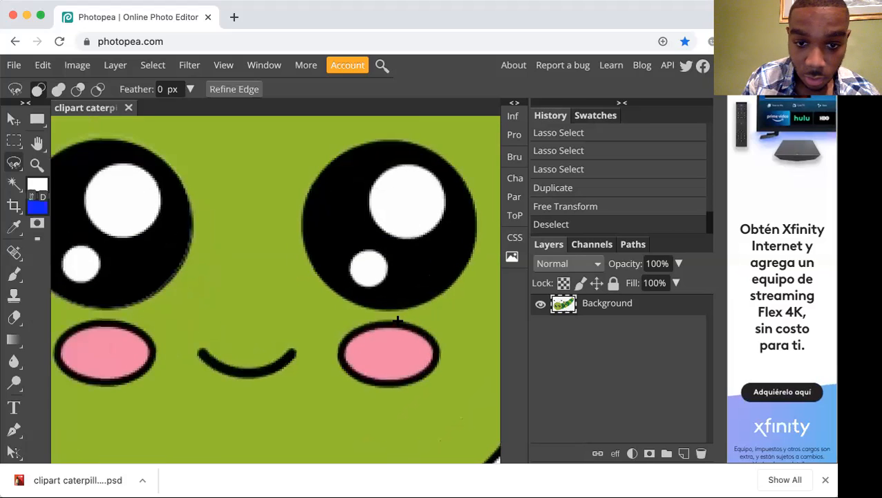
{"action": "left_click", "coordinate": [396, 318]}
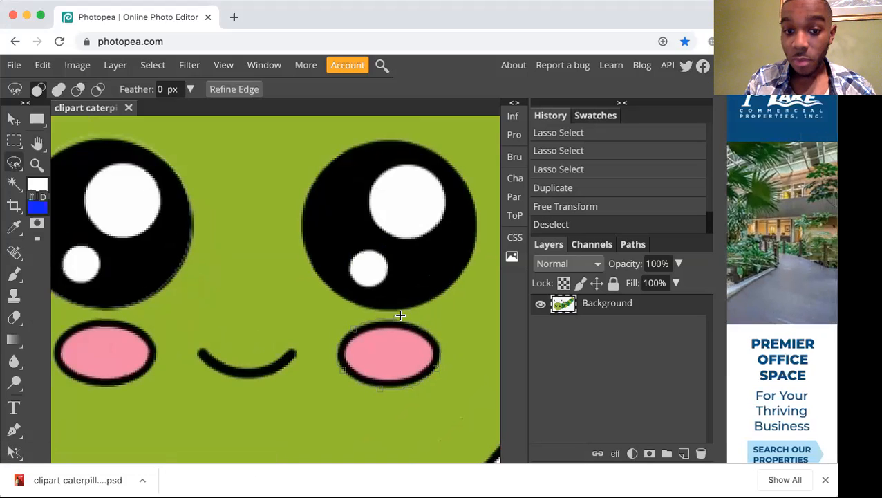
{"action": "left_click", "coordinate": [396, 316]}
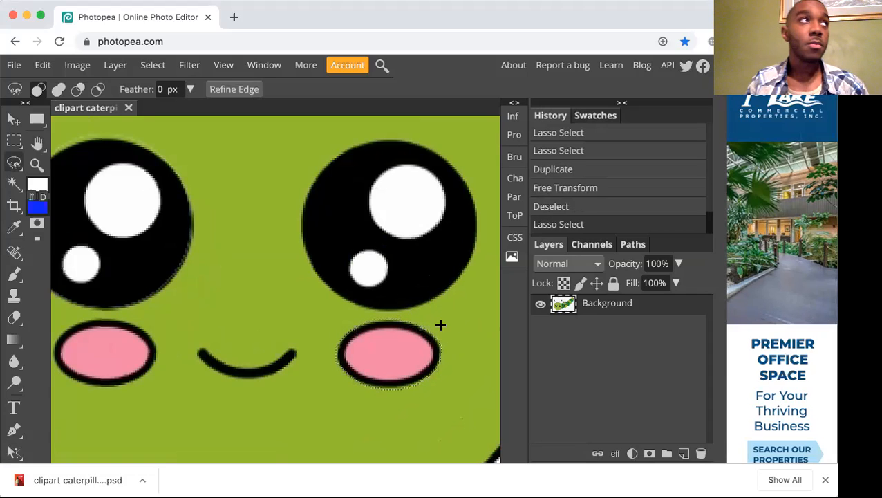
Retrace the same cheek's outline with the Magnetic Lasso, try tracing it once more, and clear the selection.
{"action": "left_click", "coordinate": [394, 317]}
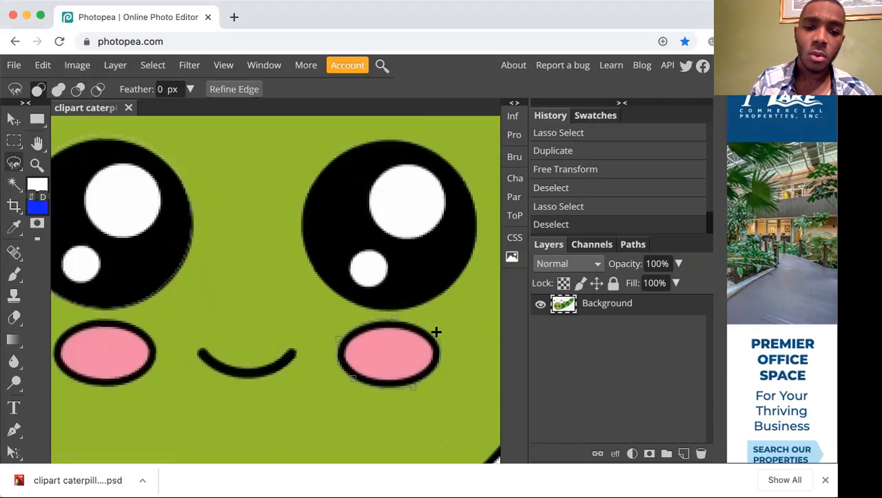
{"action": "left_click", "coordinate": [393, 318]}
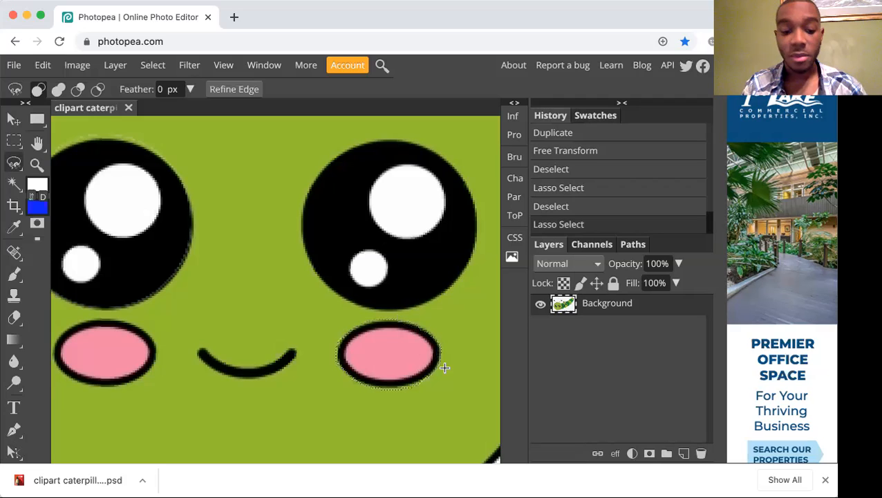
{"action": "left_click", "coordinate": [445, 364]}
{"action": "left_click", "coordinate": [392, 321]}
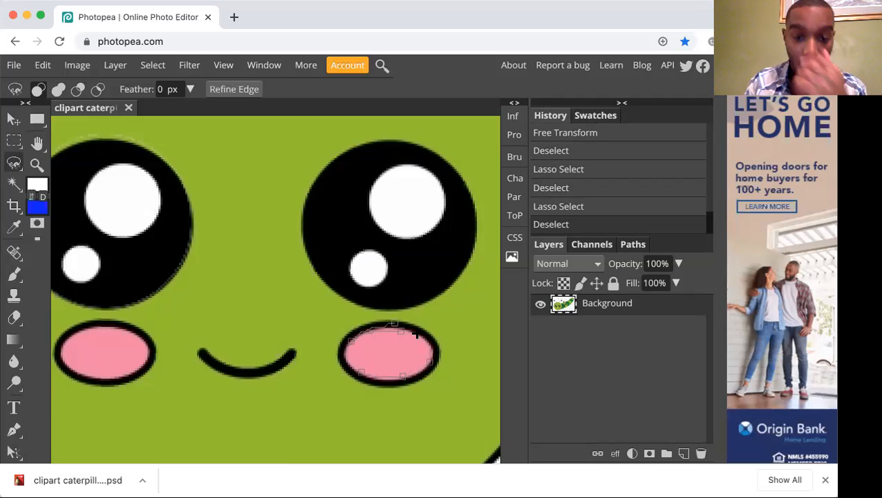
{"action": "key", "text": "super+d"}
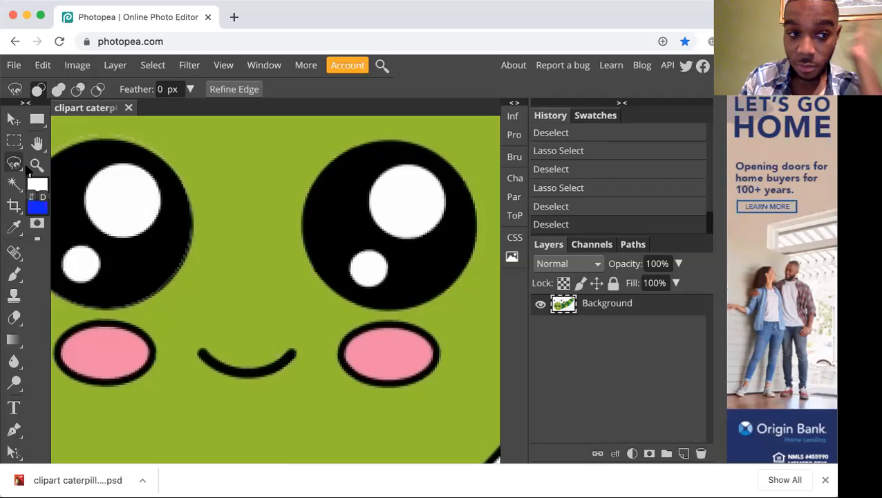
Select the head's cheek nearest the body by outlining it with the Polygonal Lasso.
{"action": "right_click", "coordinate": [13, 162]}
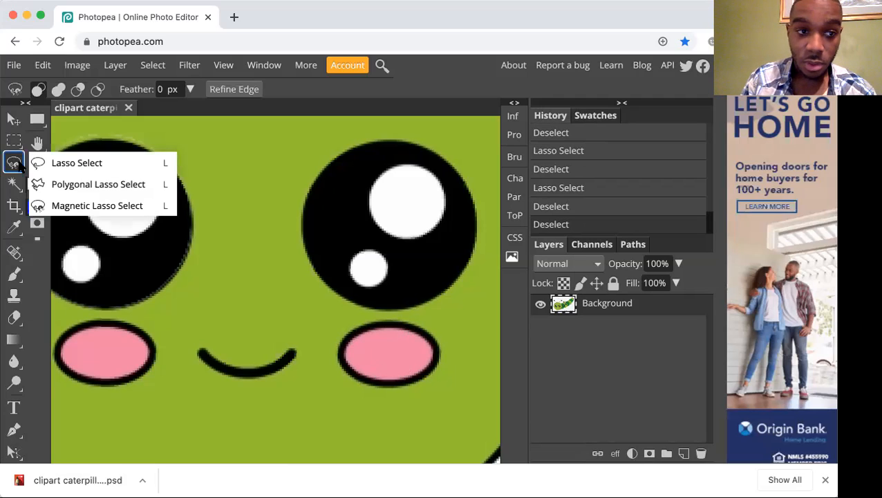
{"action": "left_click", "coordinate": [58, 185]}
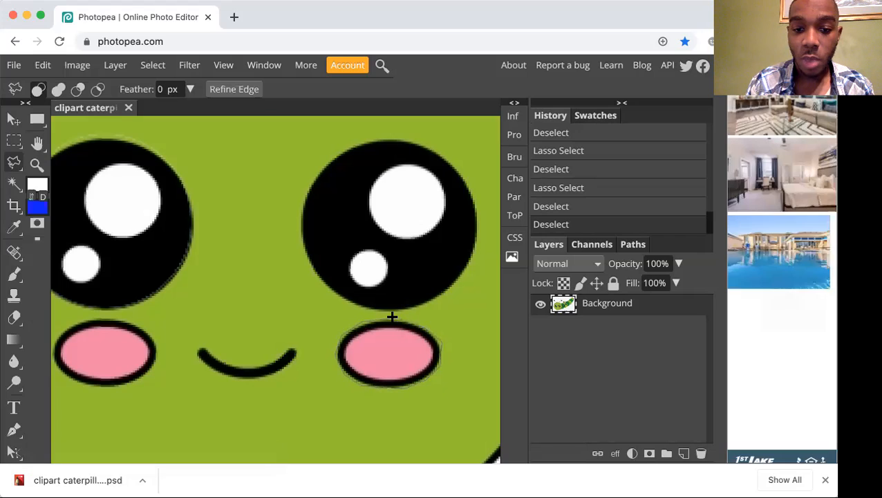
{"action": "left_click", "coordinate": [391, 318]}
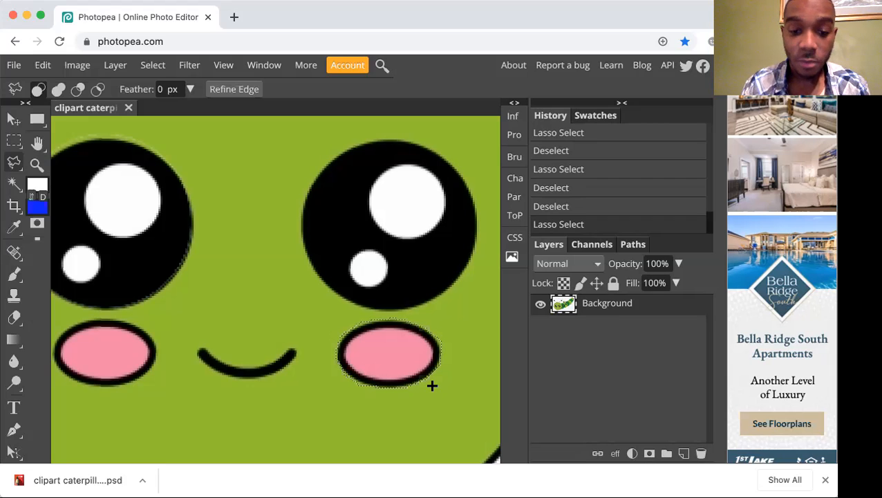
Duplicate the selected cheek onto the light green segment behind the first dark green one, below its eye.
{"action": "key", "text": "super+minus"}
{"action": "key", "text": "super+minus"}
{"action": "key", "text": "super+minus"}
{"action": "key", "text": "super+minus"}
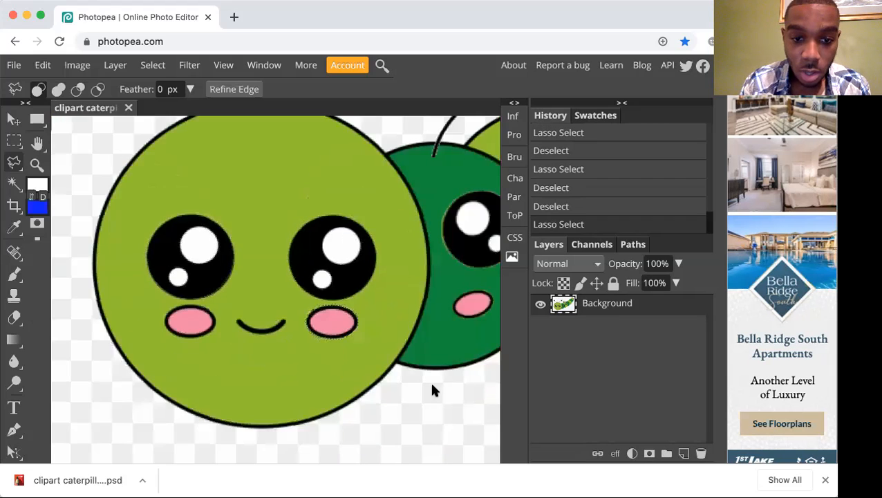
{"action": "key", "text": "super+minus"}
{"action": "key", "text": "super+minus"}
{"action": "key", "text": "super+plus"}
{"action": "key", "text": "super+plus"}
{"action": "key", "text": "super+plus"}
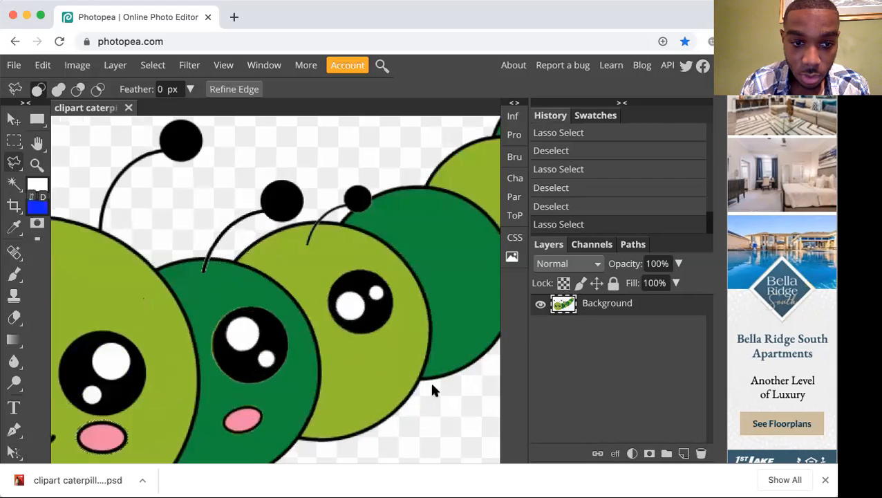
{"action": "scroll", "coordinate": [353, 380], "scroll_direction": "down", "scroll_amount": 5}
{"action": "scroll", "coordinate": [352, 381], "scroll_direction": "left", "scroll_amount": 4}
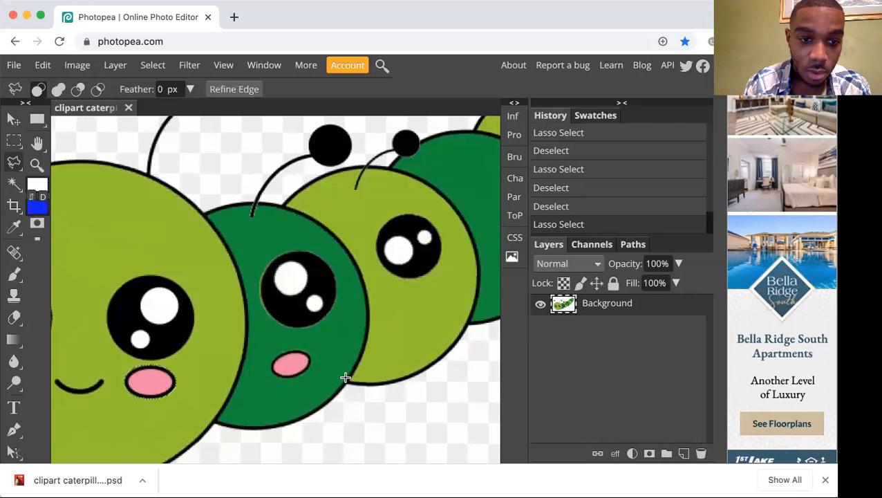
{"action": "key", "text": "v"}
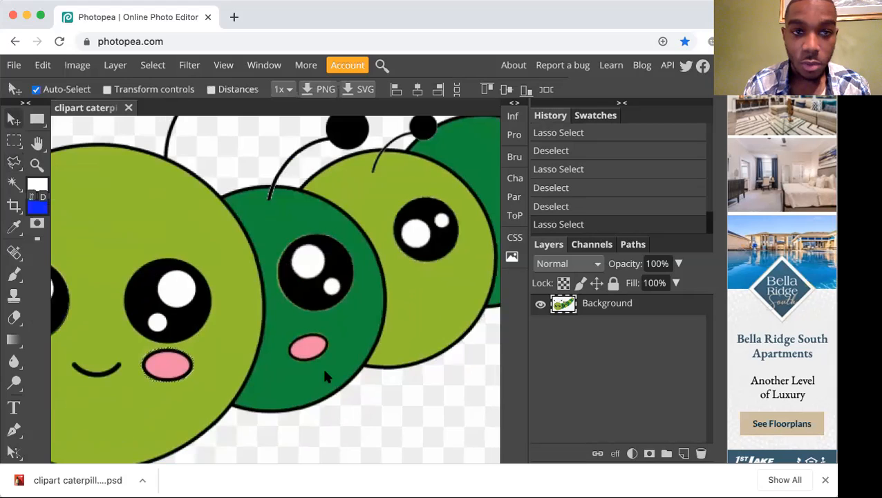
{"action": "left_click_drag", "start_coordinate": [168, 364], "coordinate": [449, 296]}
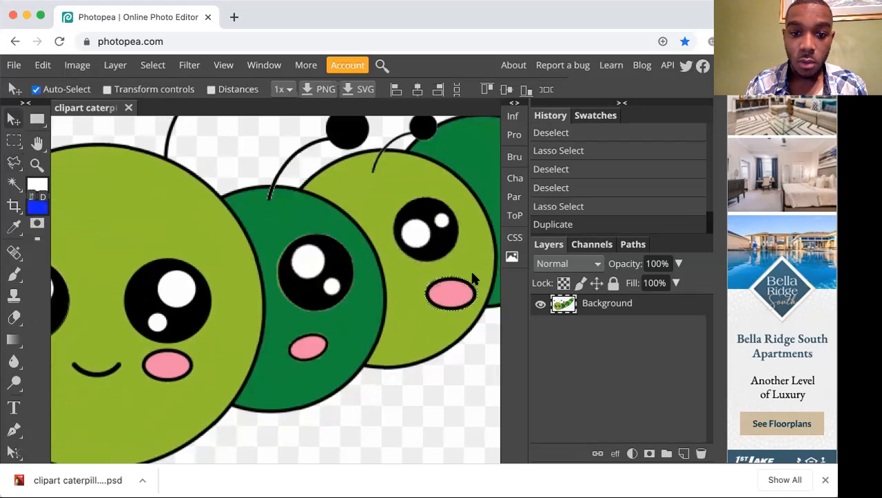
{"action": "left_click", "coordinate": [51, 64]}
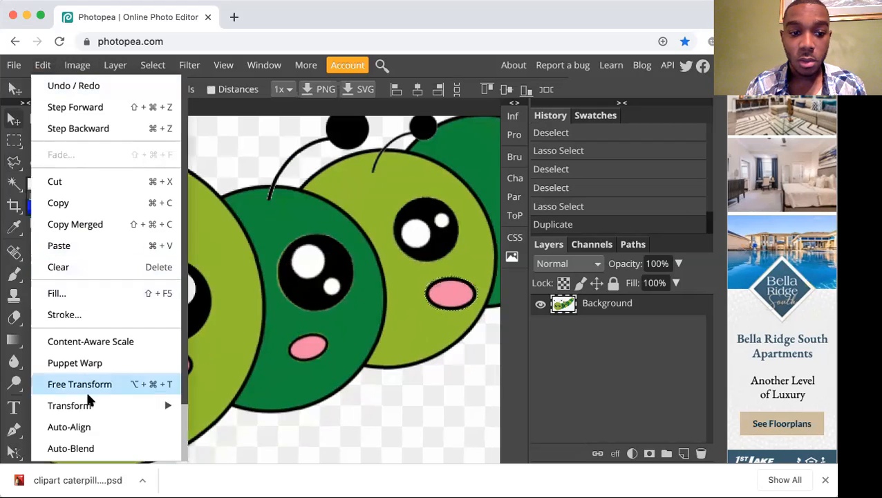
{"action": "mouse_move", "coordinate": [123, 404]}
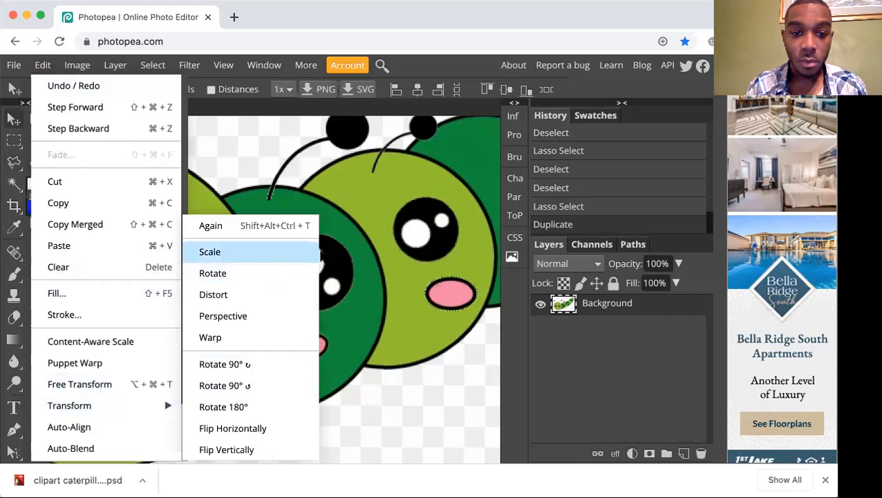
{"action": "left_click", "coordinate": [210, 251]}
{"action": "left_click_drag", "start_coordinate": [479, 275], "coordinate": [465, 277]}
{"action": "key", "text": "Escape"}
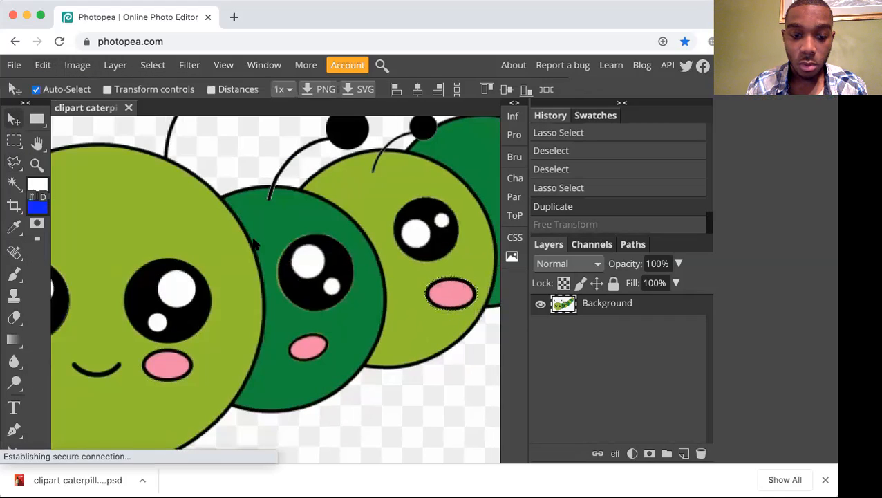
Scale the new cheek copy down proportionally to about 75% and nudge it slightly up toward the eye.
{"action": "left_click", "coordinate": [47, 67]}
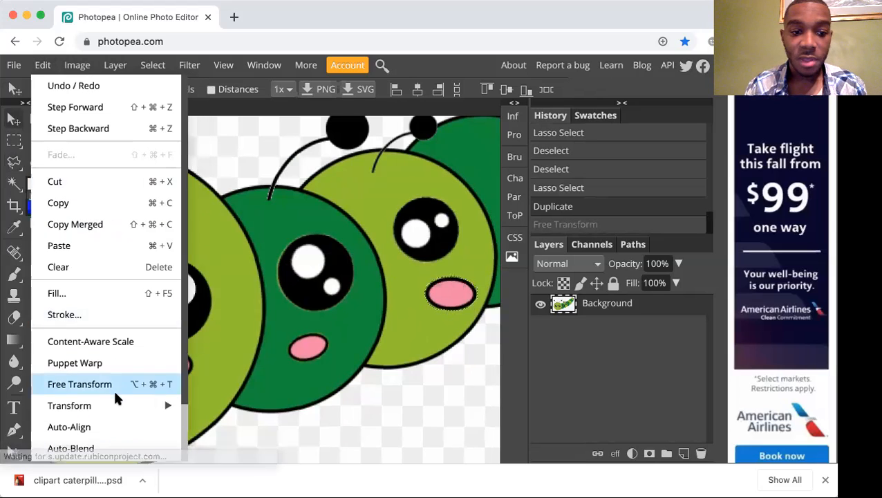
{"action": "mouse_move", "coordinate": [115, 403]}
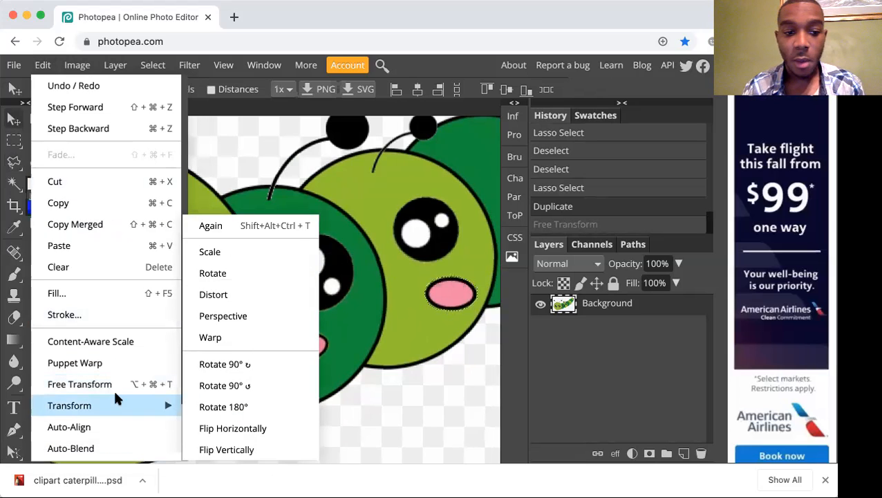
{"action": "left_click", "coordinate": [269, 251]}
{"action": "mouse_move", "coordinate": [480, 274]}
{"action": "left_mouse_down"}
{"action": "mouse_move", "coordinate": [492, 263]}
{"action": "mouse_move", "coordinate": [467, 283]}
{"action": "left_mouse_up"}
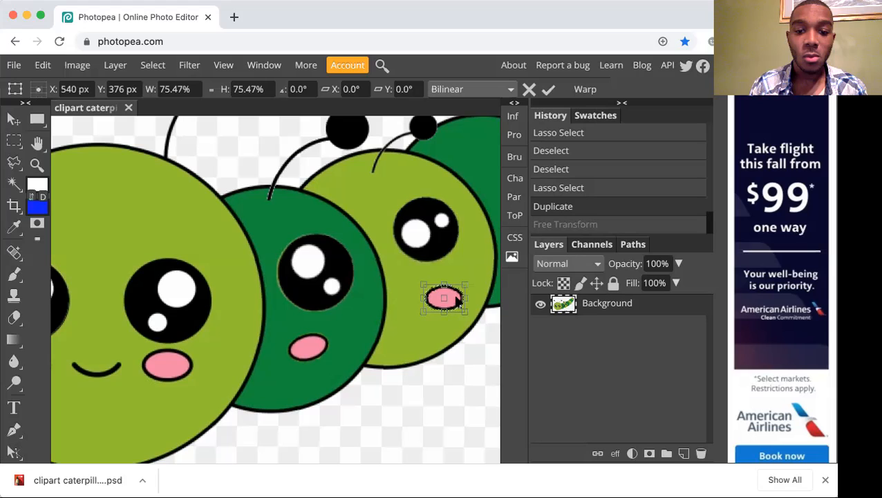
{"action": "mouse_move", "coordinate": [456, 305]}
{"action": "left_mouse_down"}
{"action": "mouse_move", "coordinate": [456, 295]}
{"action": "mouse_move", "coordinate": [456, 303]}
{"action": "left_mouse_up"}
Rotate the cheek copy on the light green segment about 15.6° counterclockwise and deselect it.
{"action": "left_click", "coordinate": [45, 66]}
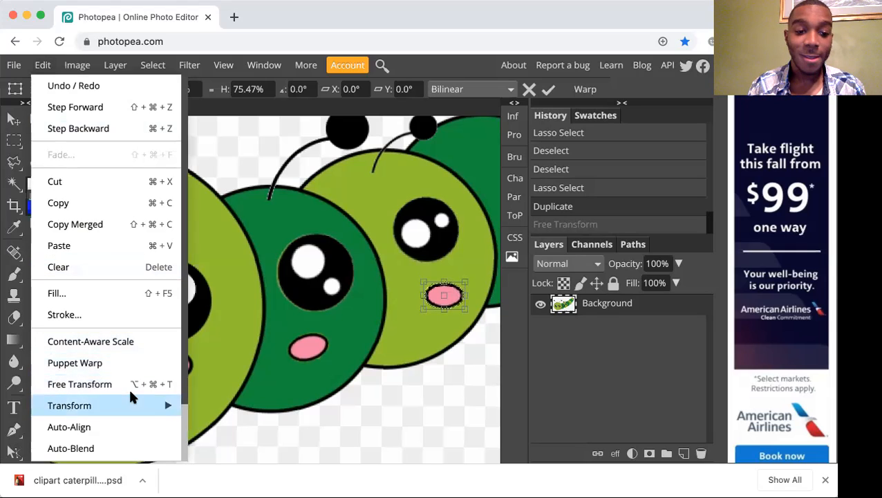
{"action": "mouse_move", "coordinate": [130, 404]}
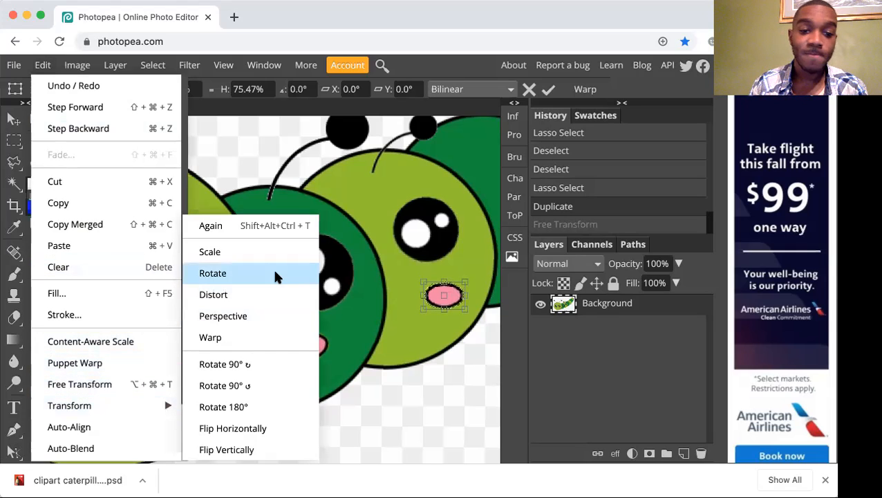
{"action": "left_click", "coordinate": [273, 272]}
{"action": "left_click_drag", "start_coordinate": [468, 277], "coordinate": [456, 298]}
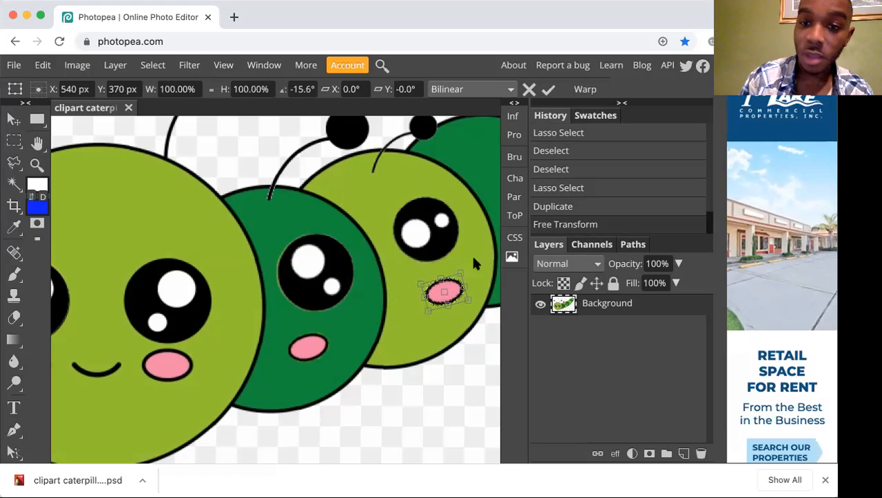
{"action": "left_click", "coordinate": [549, 89]}
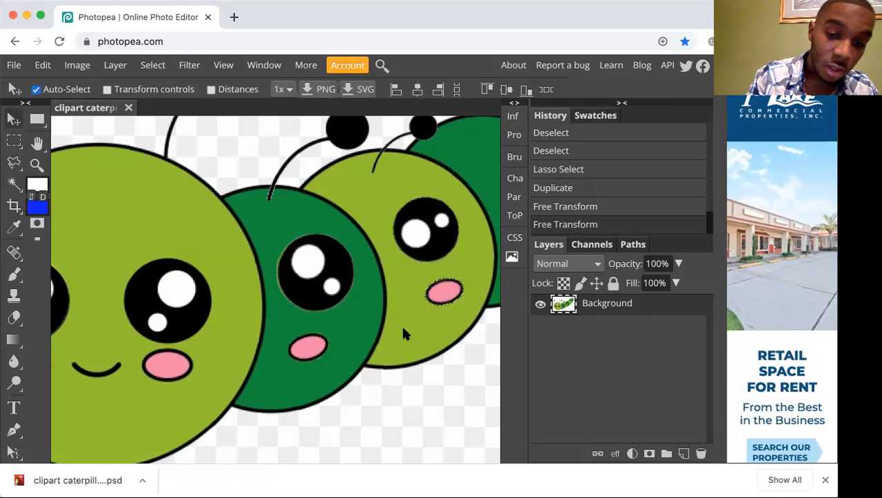
{"action": "key", "text": "ctrl+d"}
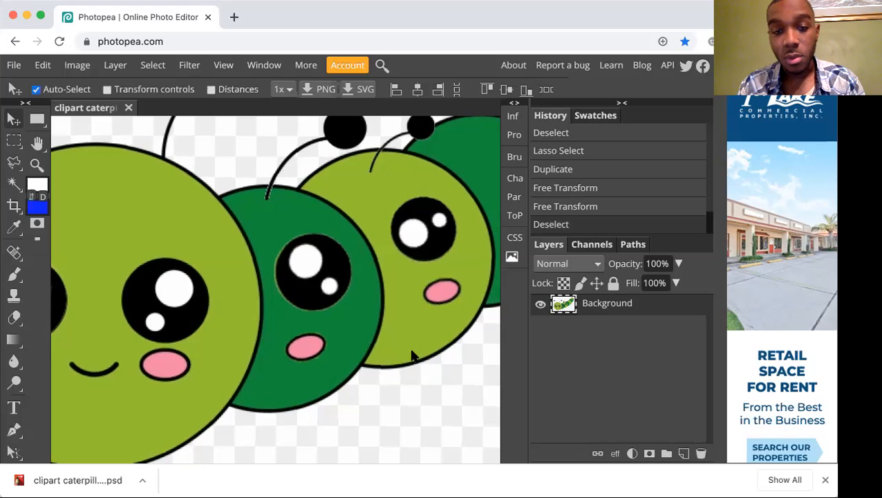
{"action": "key", "text": "super+space"}
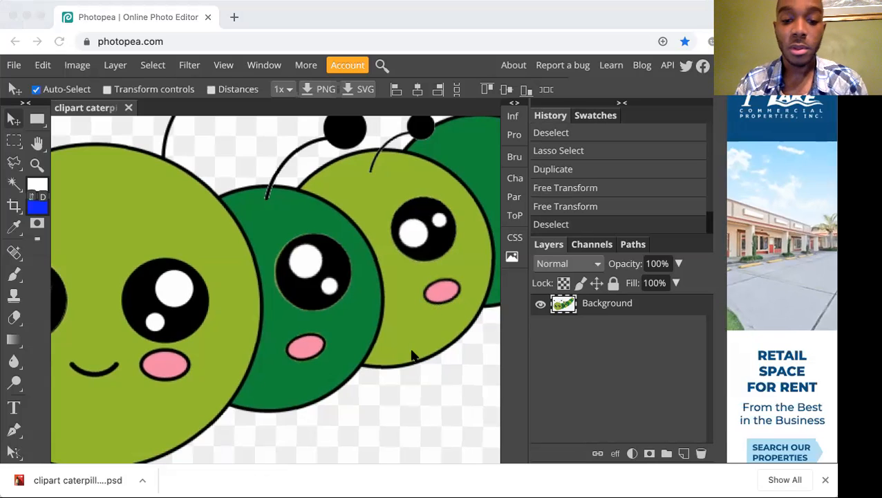
{"action": "left_click", "coordinate": [411, 355]}
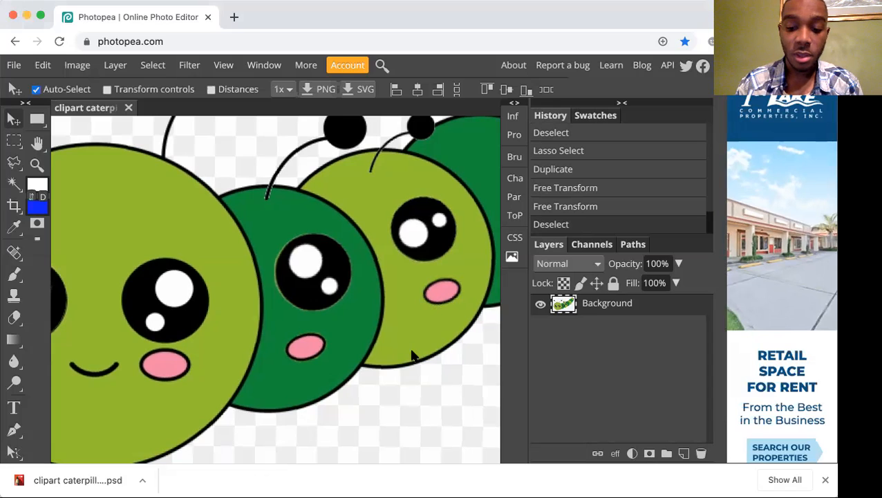
{"action": "scroll", "coordinate": [411, 355], "scroll_direction": "down", "scroll_amount": 5}
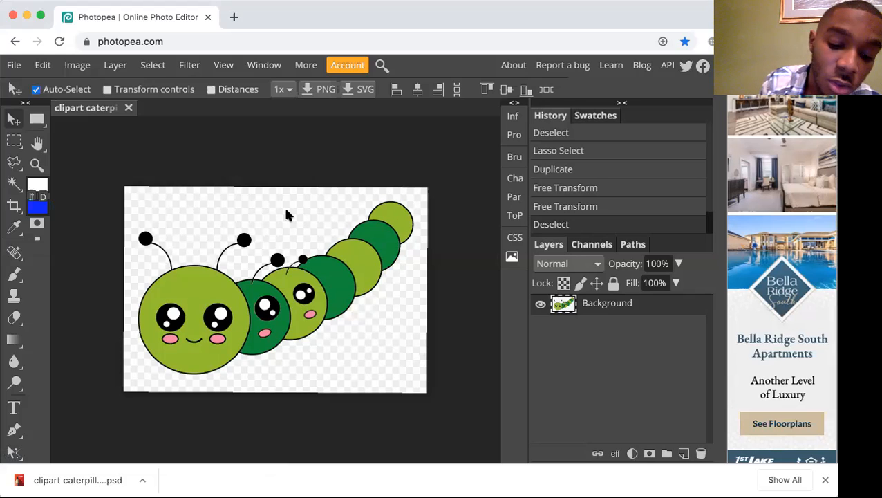
Try cropping the image to a frame that extends past the canvas around the head and leaves out the tail, and undo the crop.
{"action": "key", "text": "c"}
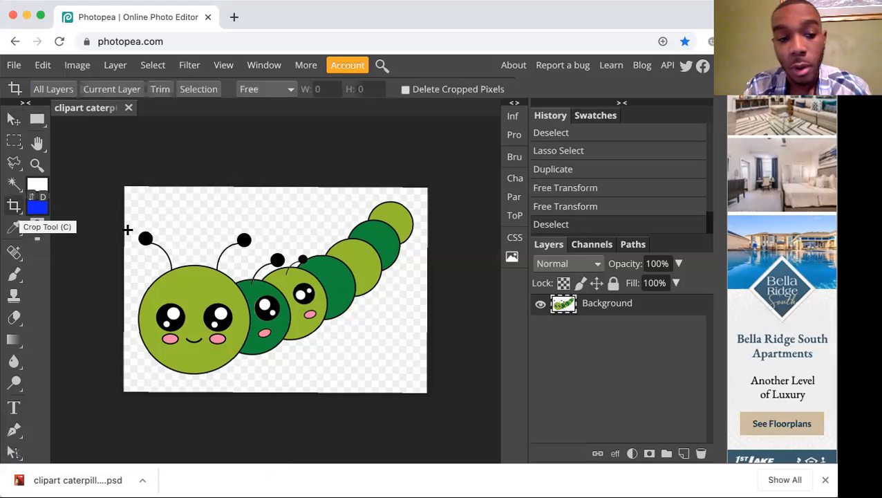
{"action": "left_click_drag", "start_coordinate": [102, 179], "coordinate": [357, 425]}
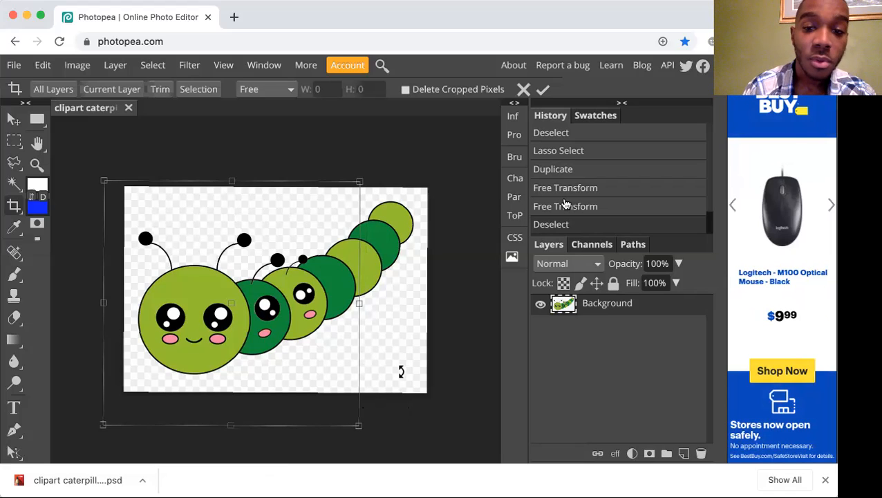
{"action": "left_click", "coordinate": [543, 90]}
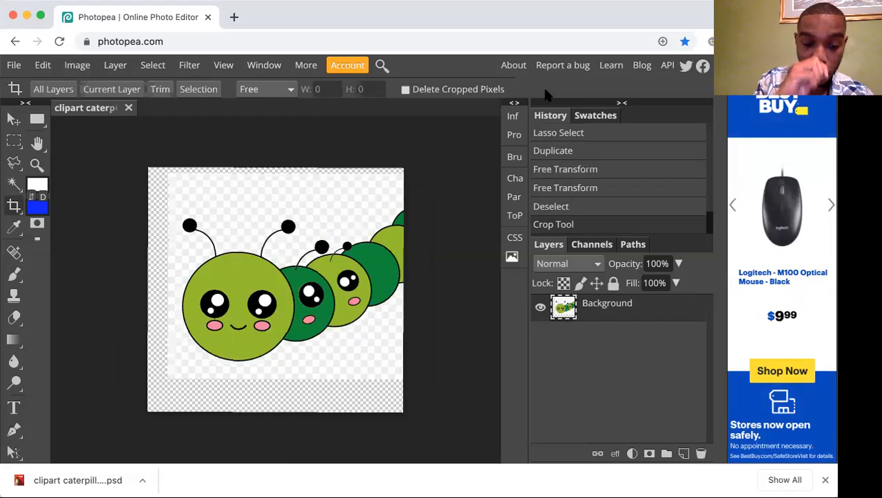
{"action": "key", "text": "super+z"}
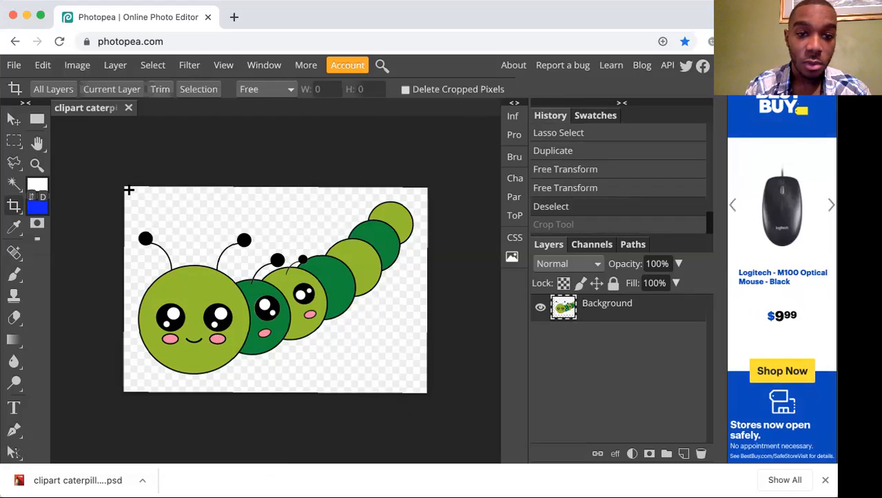
Crop the image to its canvas area around the head and front segments, cutting off the tail with the Crop tool.
{"action": "key", "text": "shift+c"}
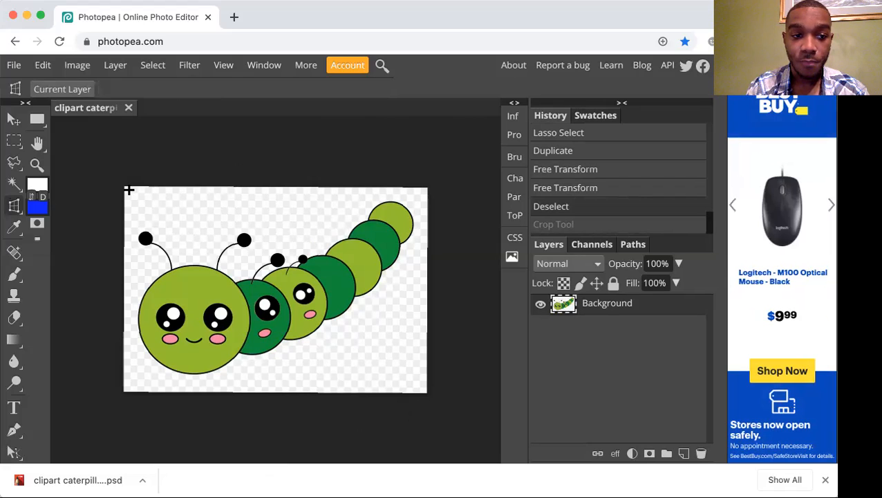
{"action": "key", "text": "shift+c"}
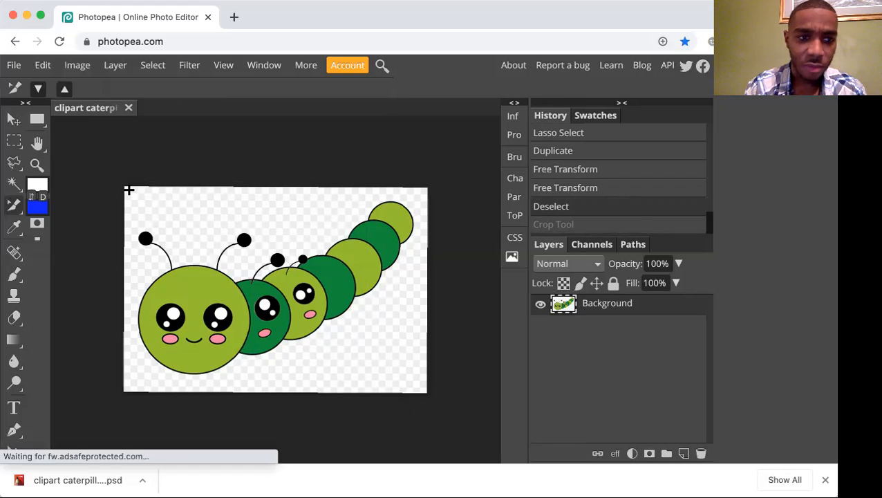
{"action": "key", "text": "shift+c"}
{"action": "left_click_drag", "start_coordinate": [129, 188], "coordinate": [357, 385]}
{"action": "key", "text": "Return"}
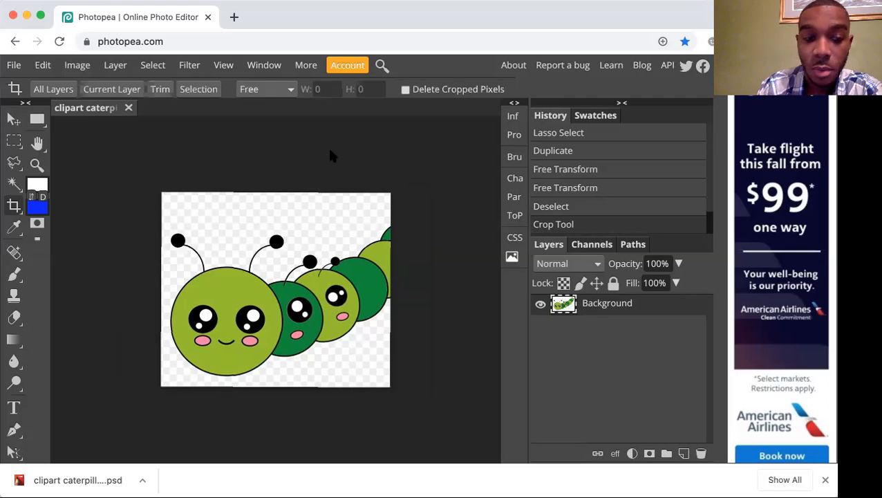
Select a small rectangular area at the image's right edge, covering the cut-off dark green segment and the top of the light green one.
{"action": "key", "text": "l"}
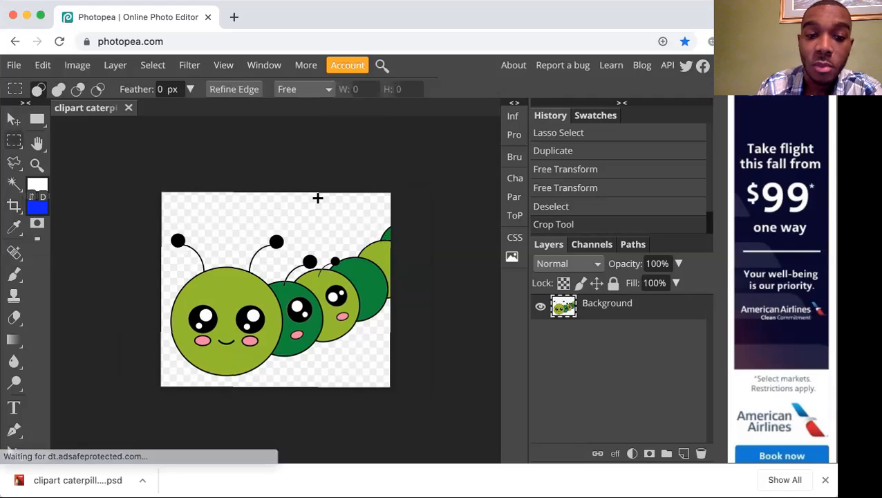
{"action": "left_click_drag", "start_coordinate": [352, 223], "coordinate": [372, 256]}
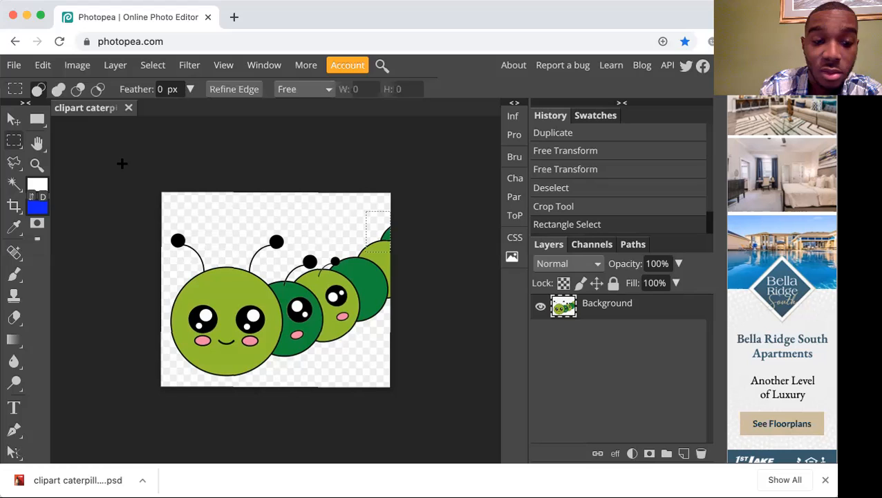
Try the Eraser inside the rectangular selection near the cut-off dark green segment, and undo the erasing.
{"action": "key", "text": "e"}
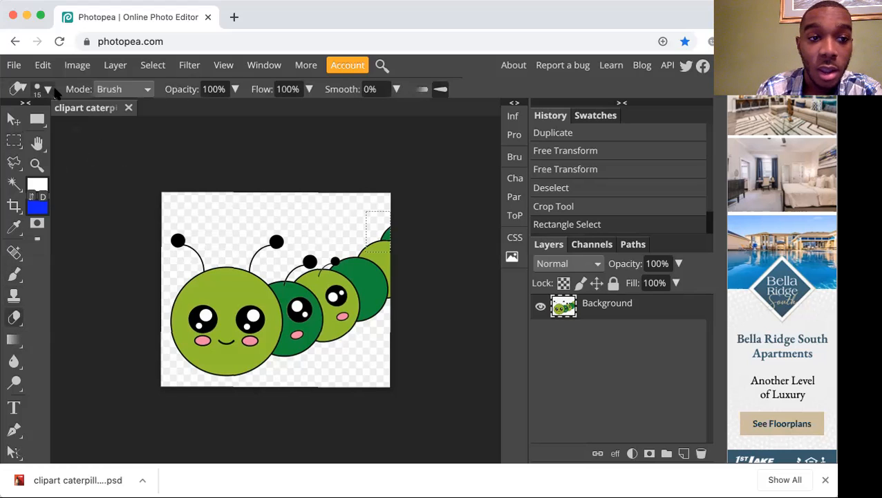
{"action": "mouse_move", "coordinate": [380, 228]}
{"action": "left_mouse_down"}
{"action": "mouse_move", "coordinate": [378, 236]}
{"action": "mouse_move", "coordinate": [387, 229]}
{"action": "mouse_move", "coordinate": [381, 232]}
{"action": "left_mouse_up"}
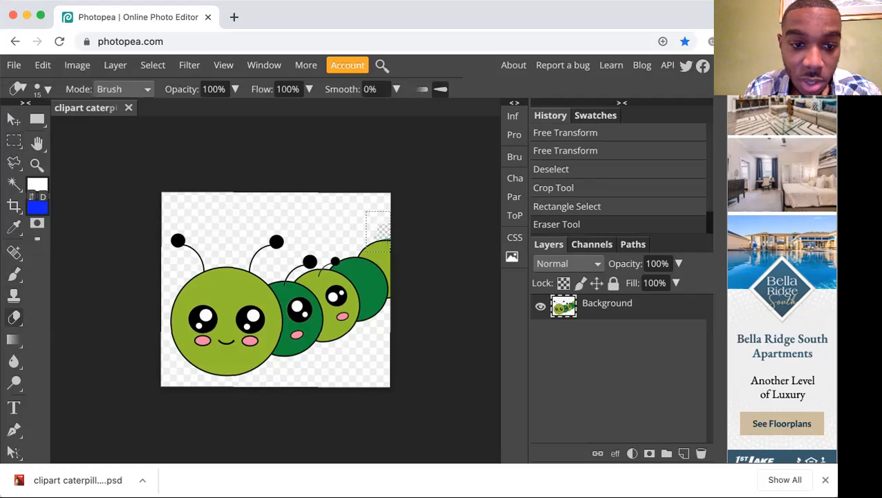
{"action": "key", "text": "ctrl+z"}
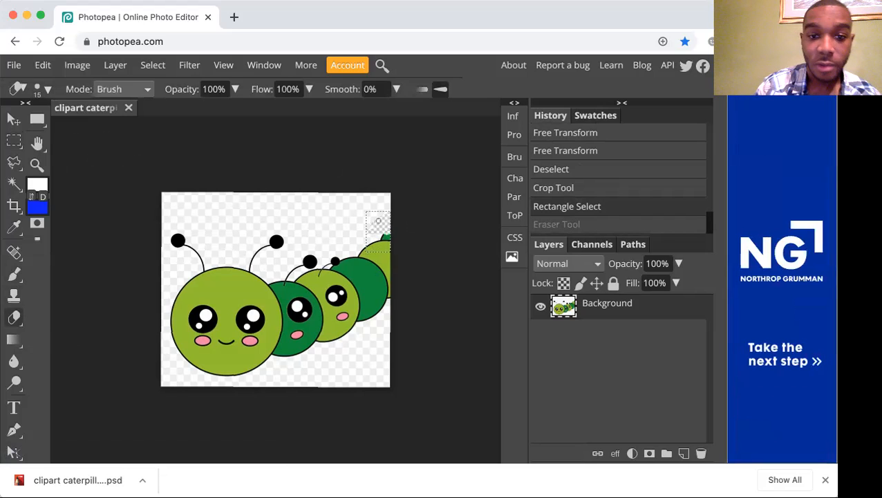
{"action": "key", "text": "super+z"}
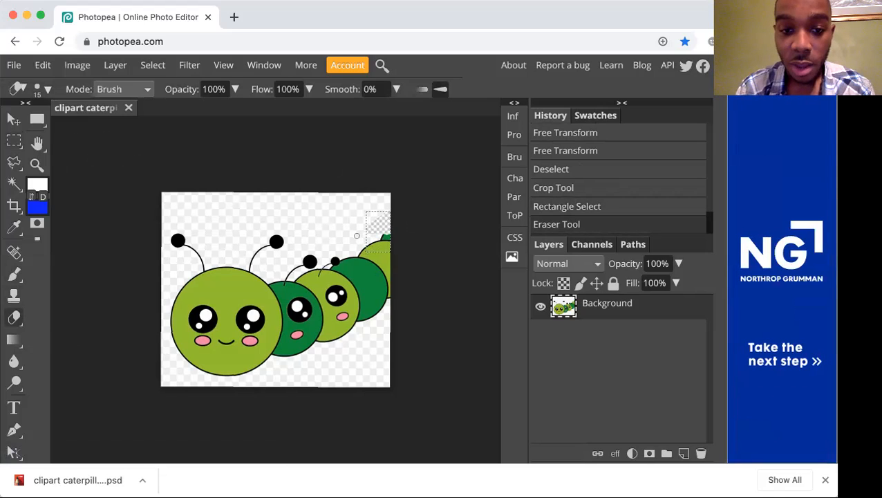
{"action": "scroll", "coordinate": [356, 237], "scroll_direction": "up", "scroll_amount": 5}
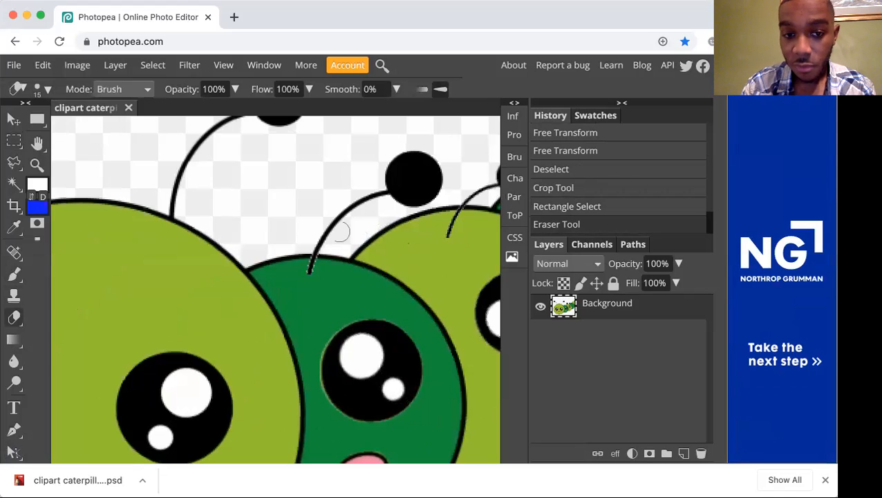
{"action": "scroll", "coordinate": [334, 228], "scroll_direction": "down", "scroll_amount": 2}
{"action": "scroll", "coordinate": [334, 228], "scroll_direction": "down", "scroll_amount": 4}
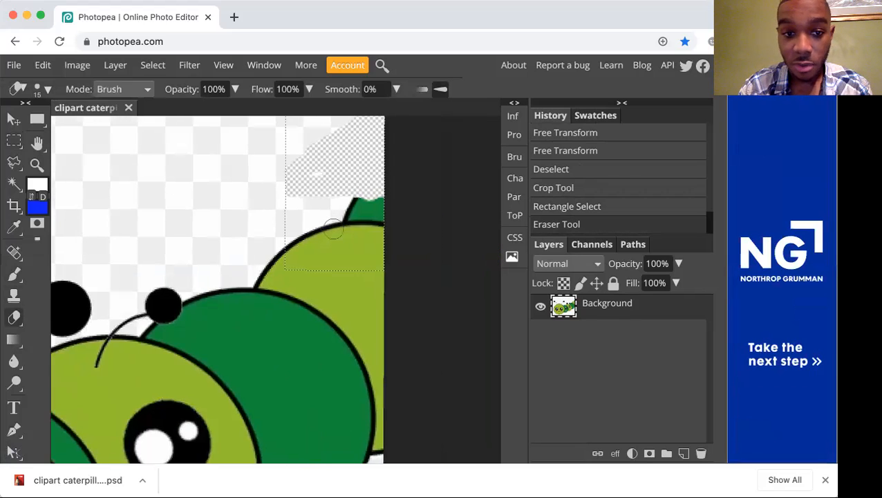
{"action": "key", "text": "super+z"}
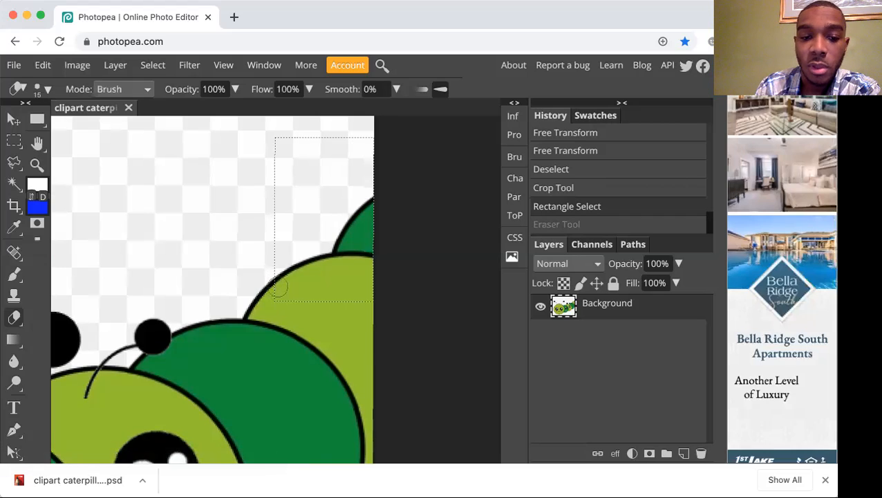
Erase everything inside the rectangular selection at the image's right edge, and deselect it.
{"action": "mouse_move", "coordinate": [281, 290]}
{"action": "left_mouse_down"}
{"action": "mouse_move", "coordinate": [363, 291]}
{"action": "mouse_move", "coordinate": [361, 280]}
{"action": "mouse_move", "coordinate": [231, 268]}
{"action": "left_mouse_up"}
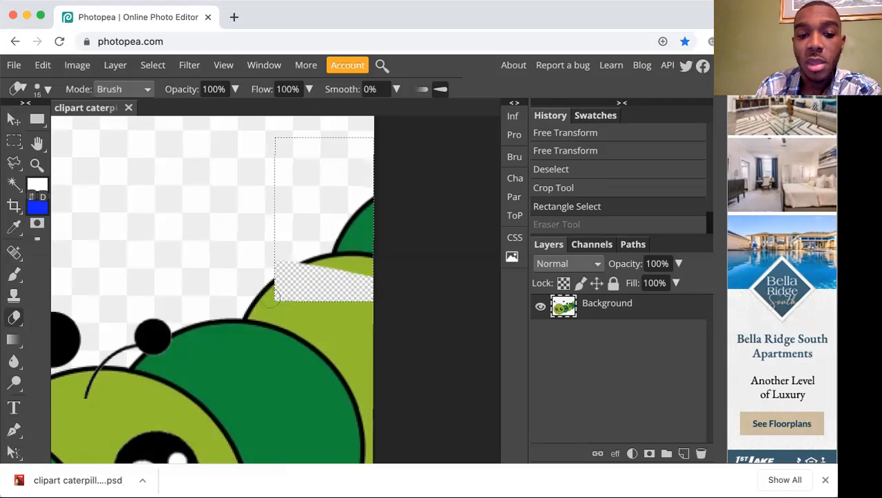
{"action": "mouse_move", "coordinate": [308, 277]}
{"action": "left_mouse_down"}
{"action": "mouse_move", "coordinate": [380, 263]}
{"action": "mouse_move", "coordinate": [267, 280]}
{"action": "mouse_move", "coordinate": [392, 271]}
{"action": "mouse_move", "coordinate": [287, 295]}
{"action": "mouse_move", "coordinate": [382, 244]}
{"action": "mouse_move", "coordinate": [457, 172]}
{"action": "mouse_move", "coordinate": [305, 249]}
{"action": "mouse_move", "coordinate": [400, 193]}
{"action": "mouse_move", "coordinate": [397, 185]}
{"action": "mouse_move", "coordinate": [317, 240]}
{"action": "mouse_move", "coordinate": [332, 215]}
{"action": "mouse_move", "coordinate": [313, 216]}
{"action": "mouse_move", "coordinate": [378, 168]}
{"action": "mouse_move", "coordinate": [321, 229]}
{"action": "mouse_move", "coordinate": [266, 242]}
{"action": "mouse_move", "coordinate": [261, 262]}
{"action": "mouse_move", "coordinate": [308, 221]}
{"action": "mouse_move", "coordinate": [291, 191]}
{"action": "mouse_move", "coordinate": [320, 167]}
{"action": "mouse_move", "coordinate": [322, 178]}
{"action": "mouse_move", "coordinate": [273, 247]}
{"action": "mouse_move", "coordinate": [287, 238]}
{"action": "mouse_move", "coordinate": [265, 256]}
{"action": "mouse_move", "coordinate": [326, 129]}
{"action": "mouse_move", "coordinate": [253, 223]}
{"action": "mouse_move", "coordinate": [304, 151]}
{"action": "mouse_move", "coordinate": [246, 213]}
{"action": "mouse_move", "coordinate": [290, 131]}
{"action": "mouse_move", "coordinate": [264, 141]}
{"action": "left_mouse_up"}
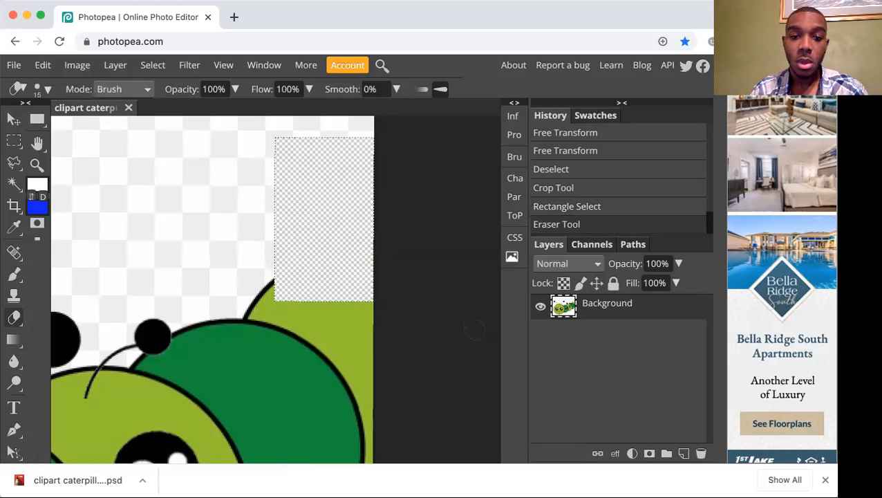
{"action": "key", "text": "ctrl+d"}
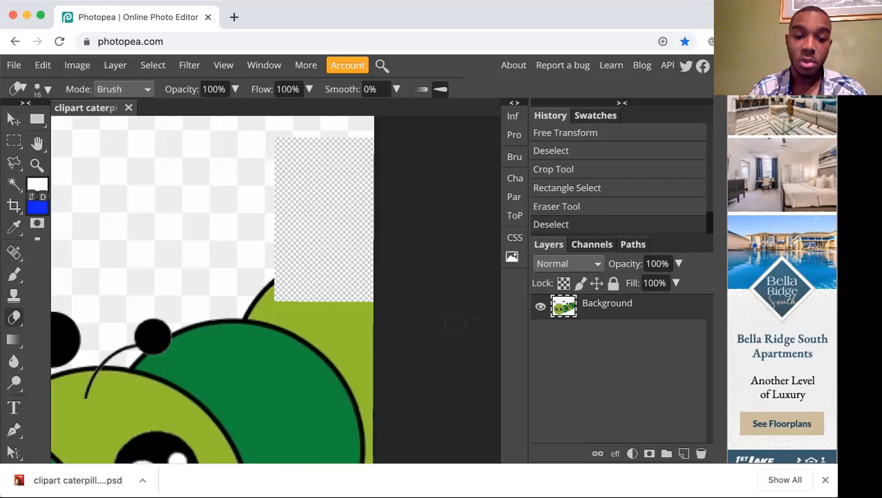
{"action": "key", "text": "ctrl+minus"}
{"action": "key", "text": "ctrl+minus"}
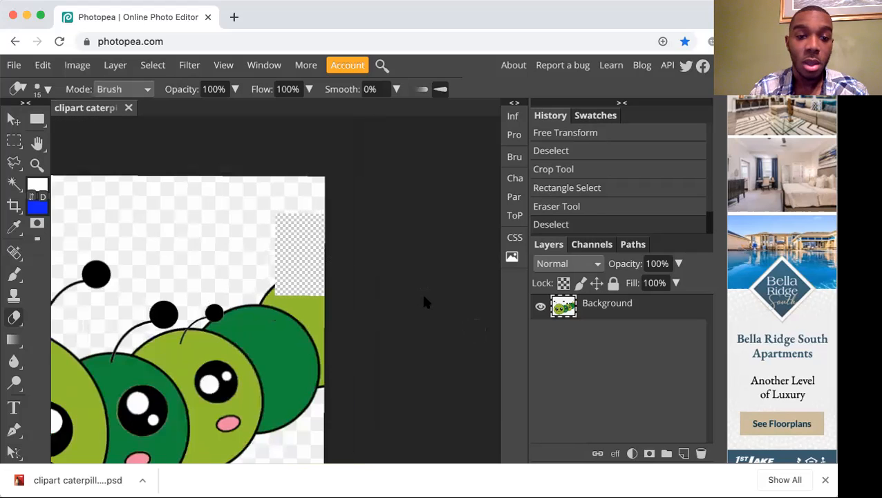
{"action": "key", "text": "ctrl+plus"}
{"action": "key", "text": "ctrl+plus"}
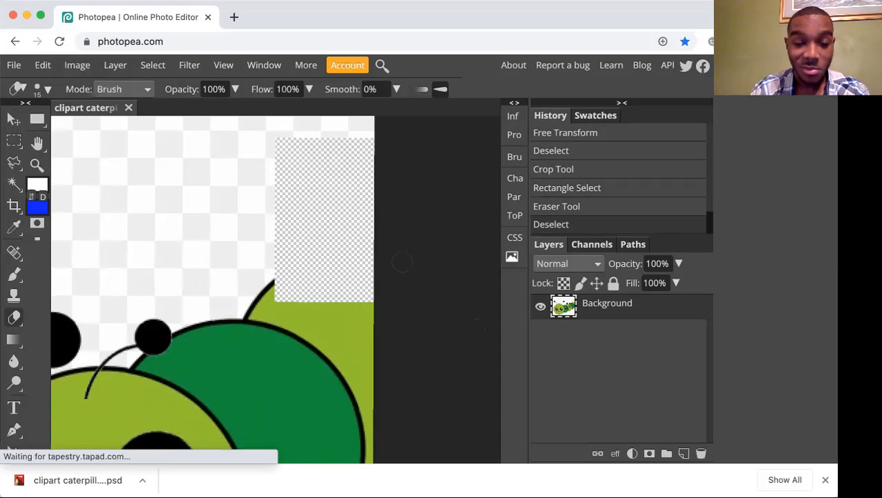
Switch from the Magic Wand to the Quick Selection tool and set its brush size to 8 px.
{"action": "scroll", "coordinate": [403, 261], "scroll_direction": "down", "scroll_amount": 3}
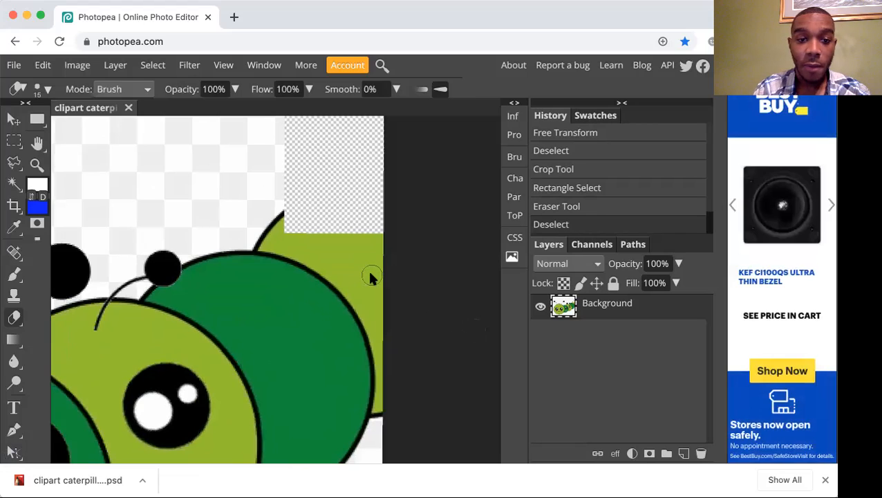
{"action": "key", "text": "w"}
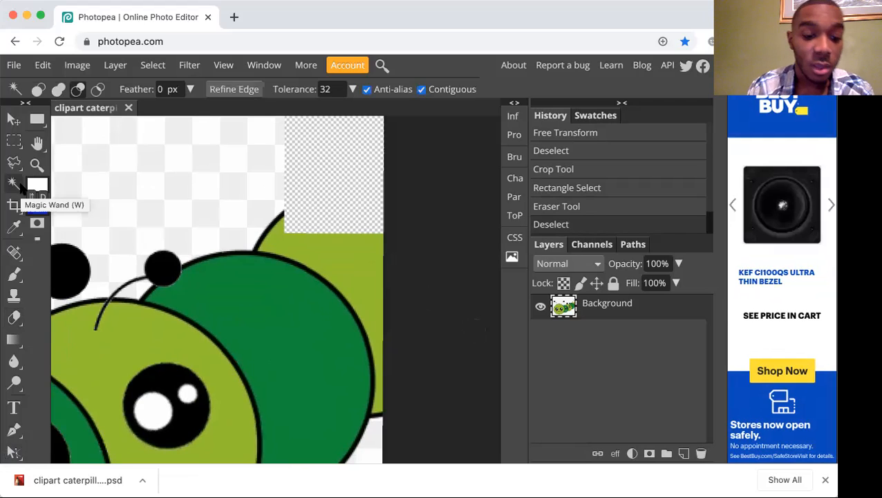
{"action": "key", "text": "w"}
{"action": "key", "text": "w"}
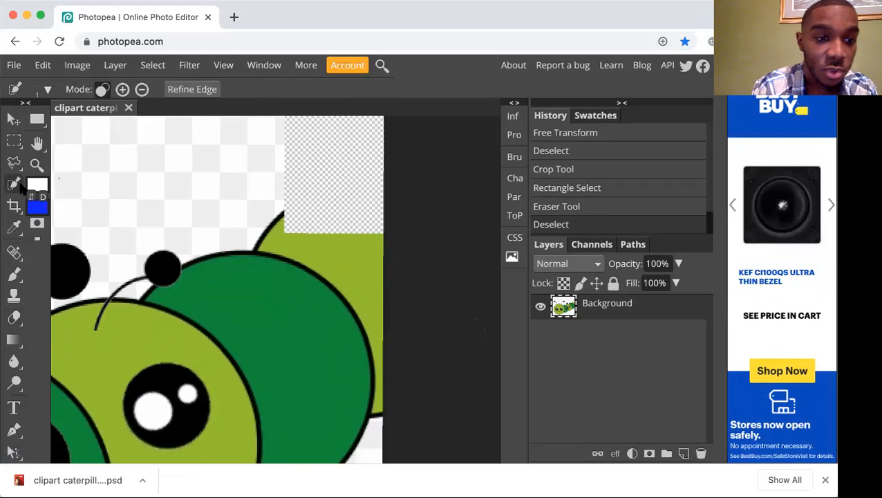
{"action": "key", "text": "shift+w"}
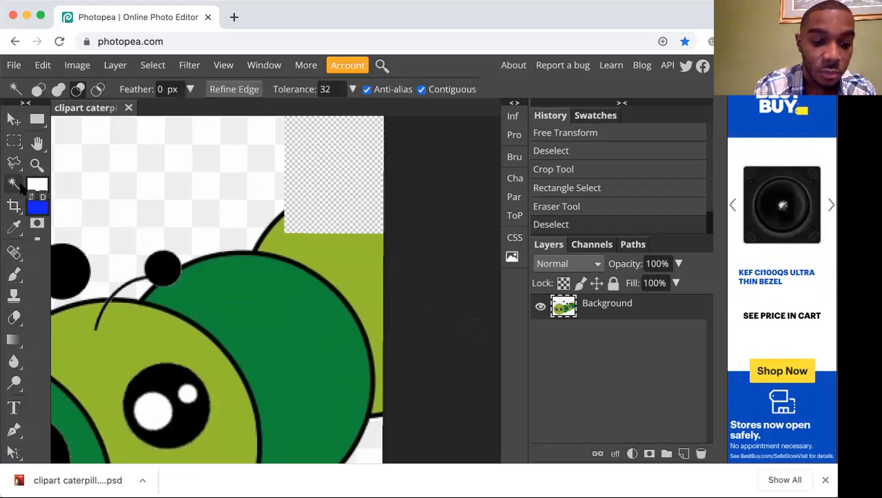
{"action": "key", "text": "shift+w"}
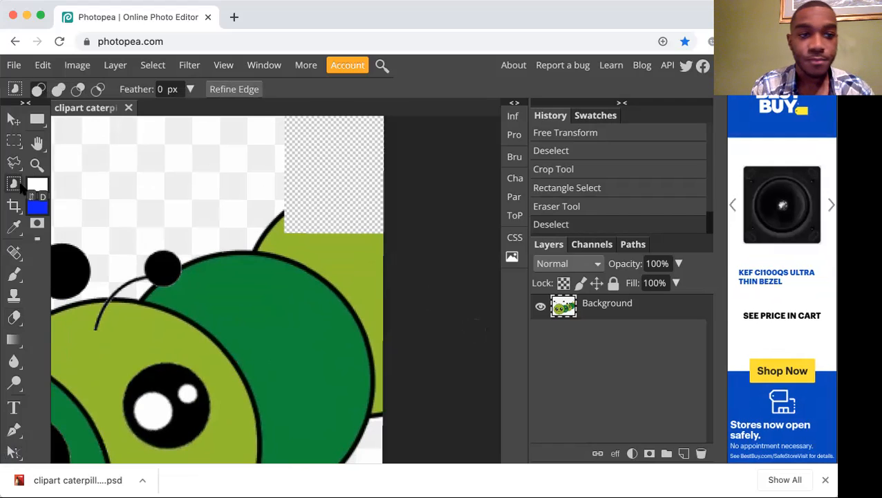
{"action": "key", "text": "shift+w"}
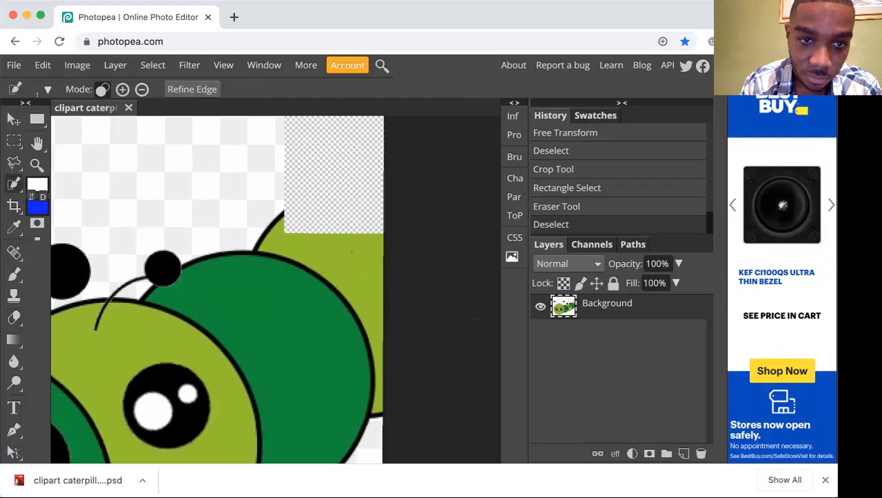
{"action": "left_click", "coordinate": [45, 89]}
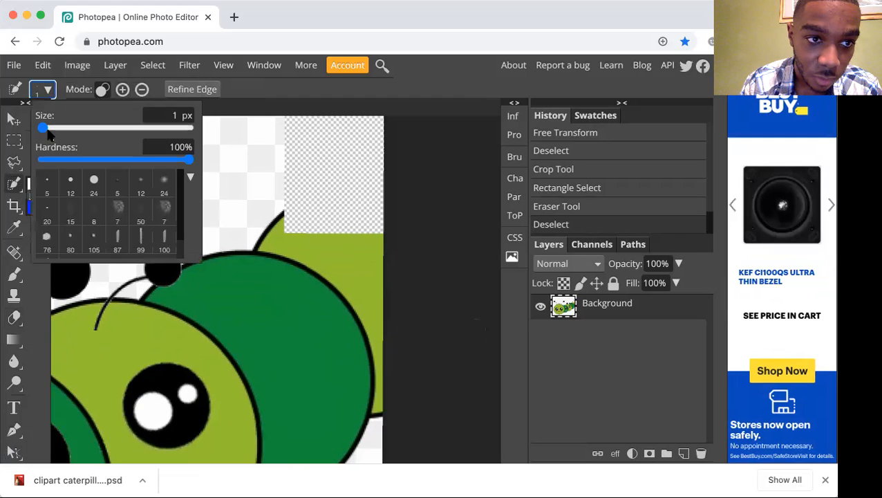
{"action": "left_click_drag", "start_coordinate": [45, 129], "coordinate": [54, 129]}
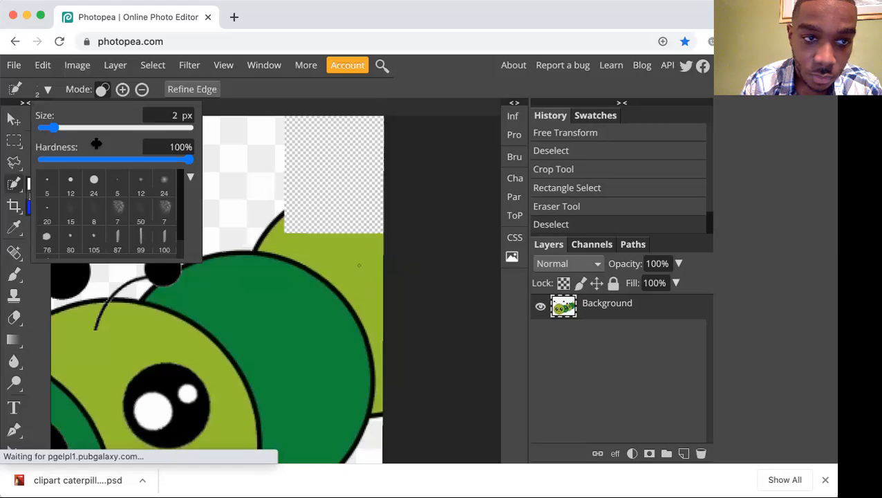
{"action": "mouse_move", "coordinate": [69, 131]}
{"action": "left_mouse_down"}
{"action": "mouse_move", "coordinate": [59, 129]}
{"action": "mouse_move", "coordinate": [71, 130]}
{"action": "left_mouse_up"}
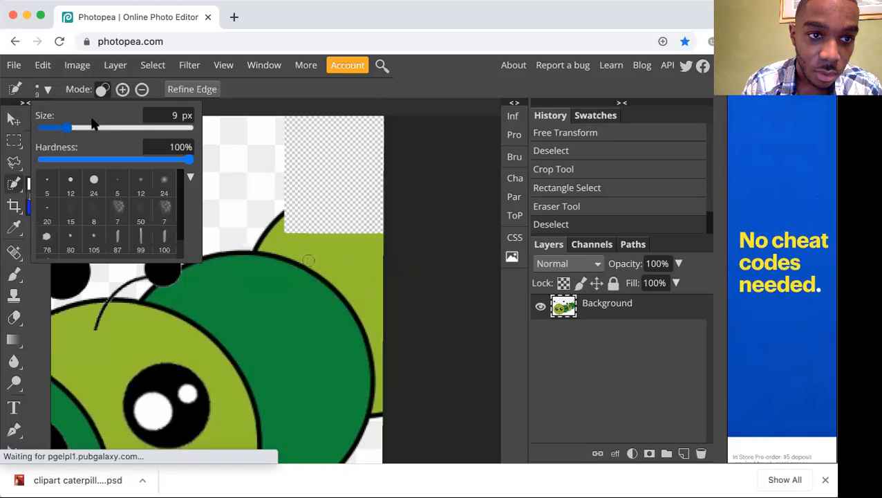
{"action": "left_click", "coordinate": [170, 119]}
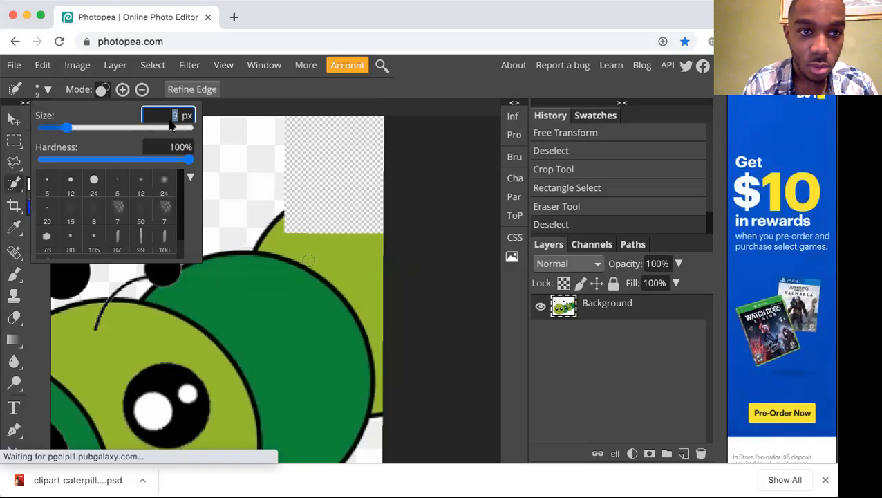
{"action": "type", "text": "8"}
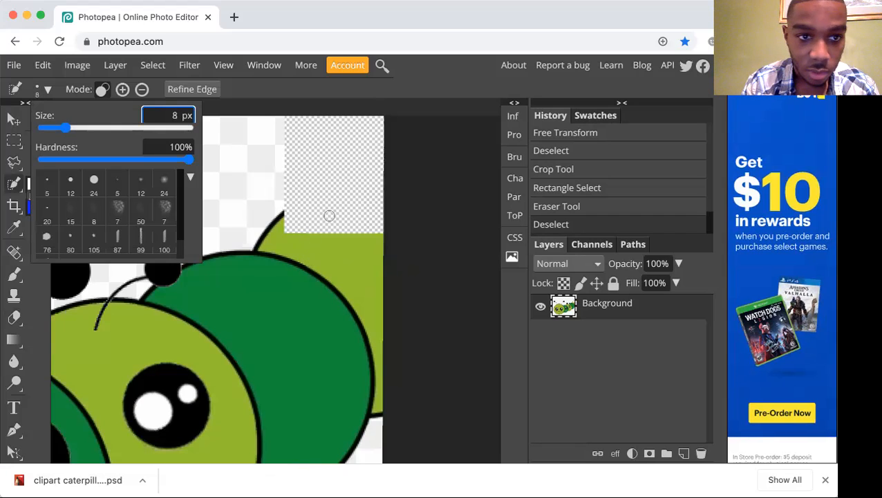
Select the caterpillar with the Quick Selection tool, starting from the light green segment at the image's right edge.
{"action": "left_click", "coordinate": [371, 301]}
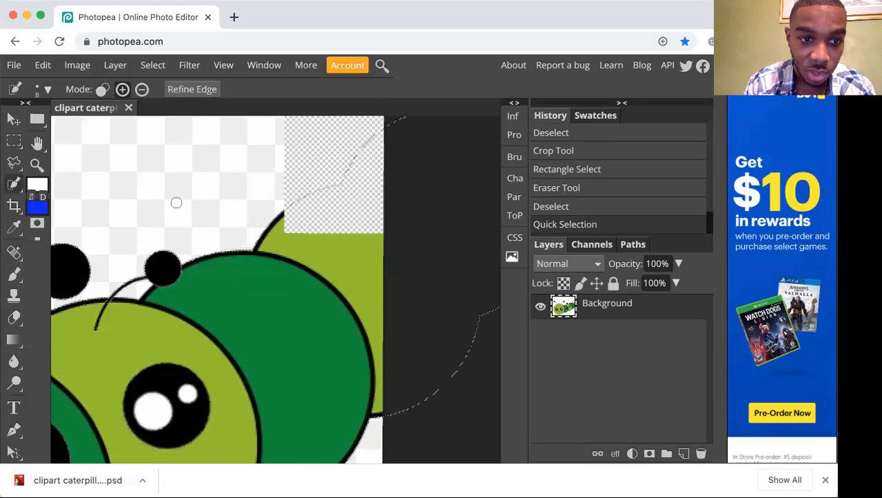
{"action": "scroll", "coordinate": [177, 202], "scroll_direction": "down", "scroll_amount": 2}
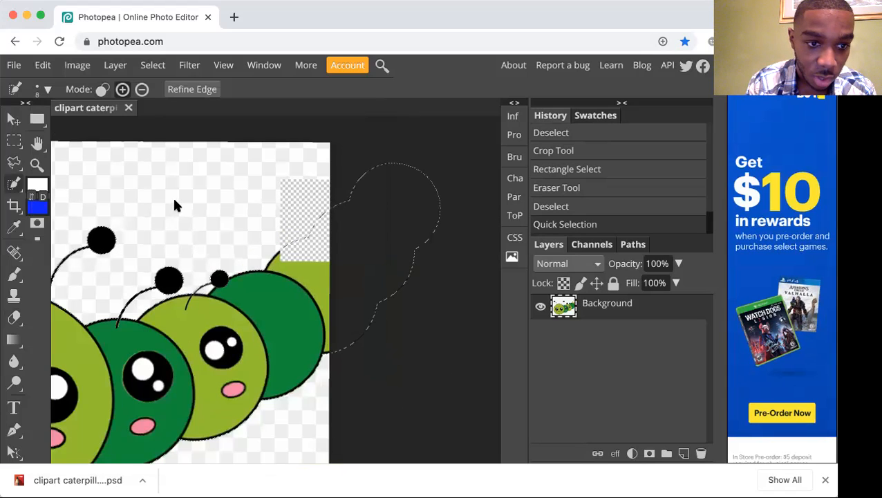
{"action": "scroll", "coordinate": [174, 204], "scroll_direction": "down", "scroll_amount": 2}
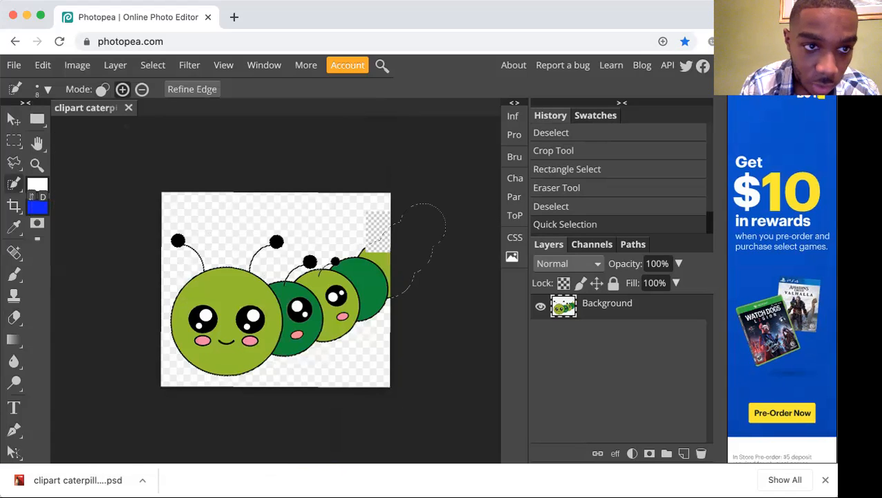
Try adding the largest caterpillar head to the selection with a 3 px Quick Selection brush, and undo it.
{"action": "left_click", "coordinate": [41, 90]}
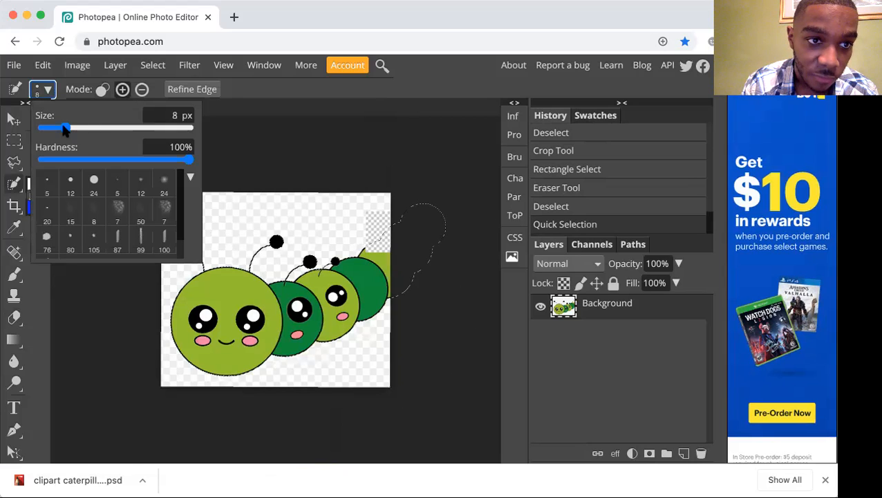
{"action": "left_click_drag", "start_coordinate": [63, 128], "coordinate": [40, 131]}
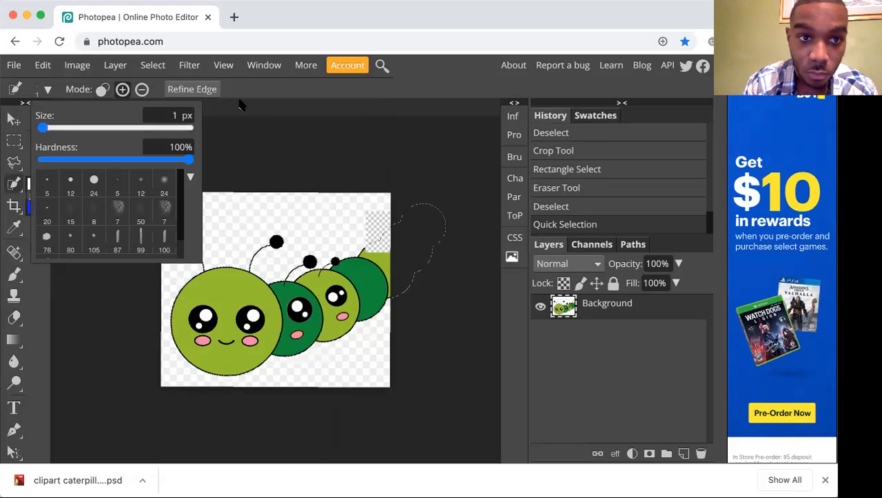
{"action": "left_click", "coordinate": [164, 116]}
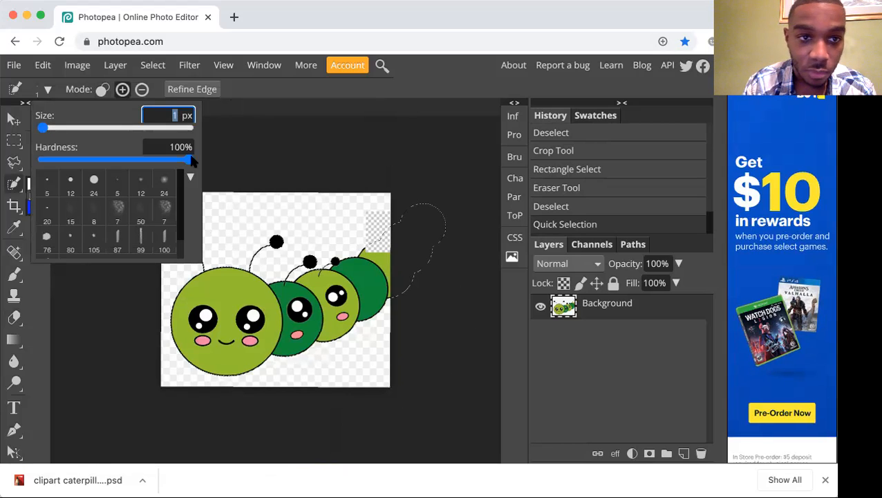
{"action": "type", "text": "3"}
{"action": "key", "text": "Return"}
{"action": "mouse_move", "coordinate": [213, 267]}
{"action": "left_mouse_down"}
{"action": "mouse_move", "coordinate": [230, 273]}
{"action": "mouse_move", "coordinate": [226, 294]}
{"action": "left_mouse_up"}
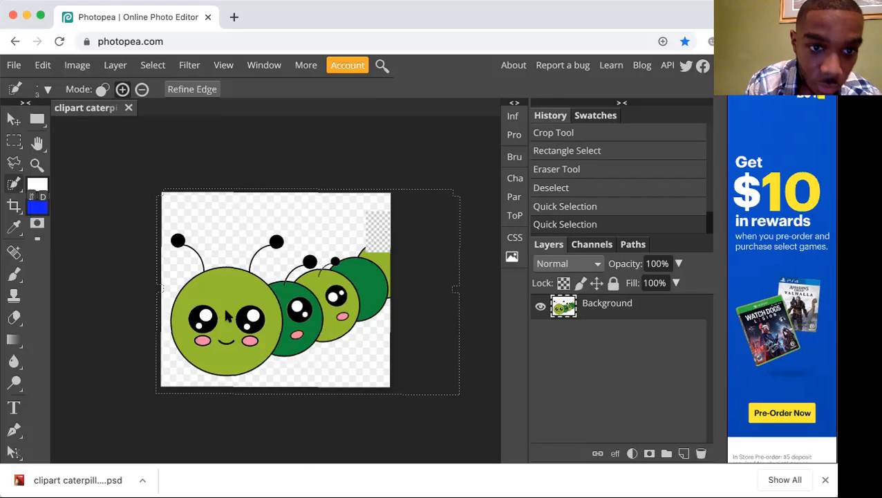
{"action": "key", "text": "ctrl+z"}
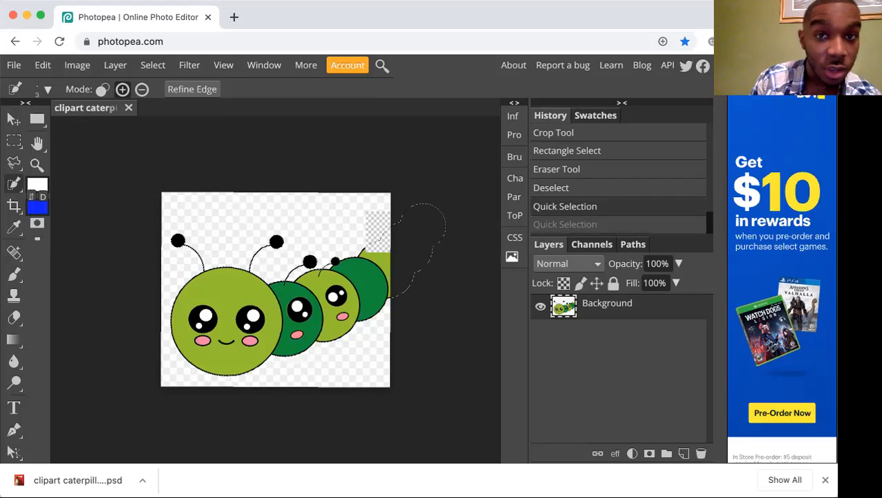
Switch Quick Selection to subtract mode, try subtracting at the largest head, and undo the subtraction.
{"action": "left_click", "coordinate": [142, 90]}
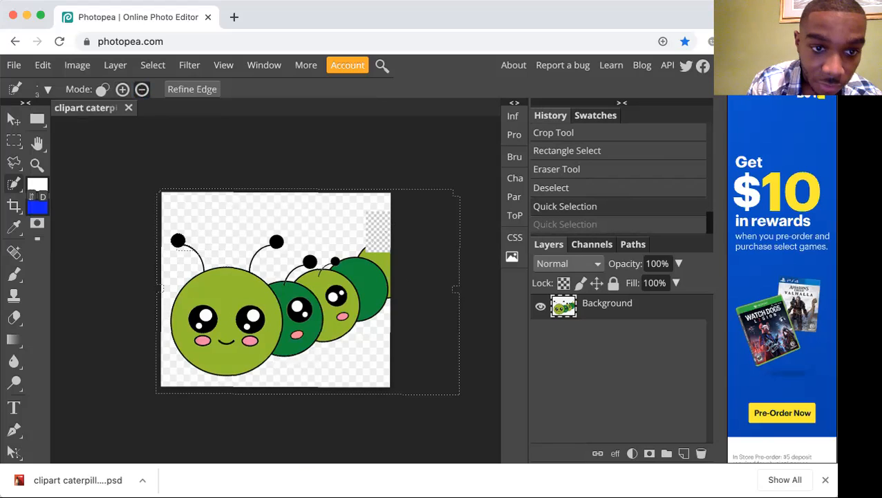
{"action": "key", "text": "ctrl+shift+z"}
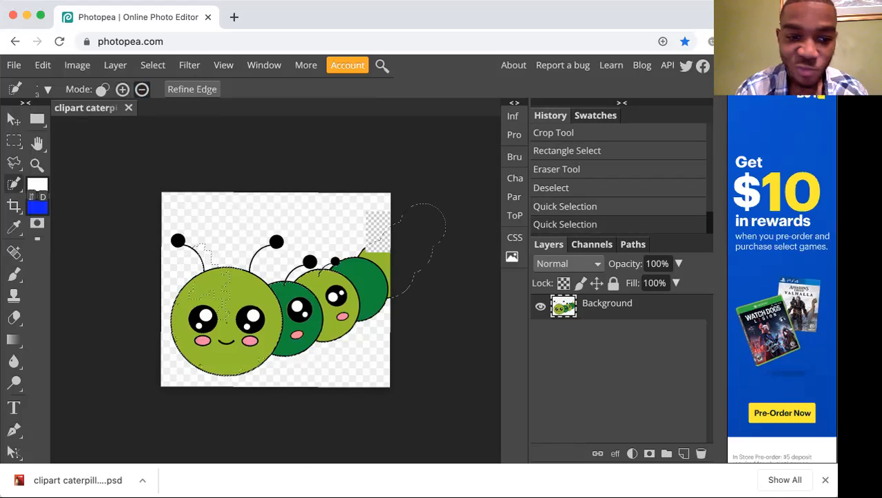
{"action": "key", "text": "ctrl+z"}
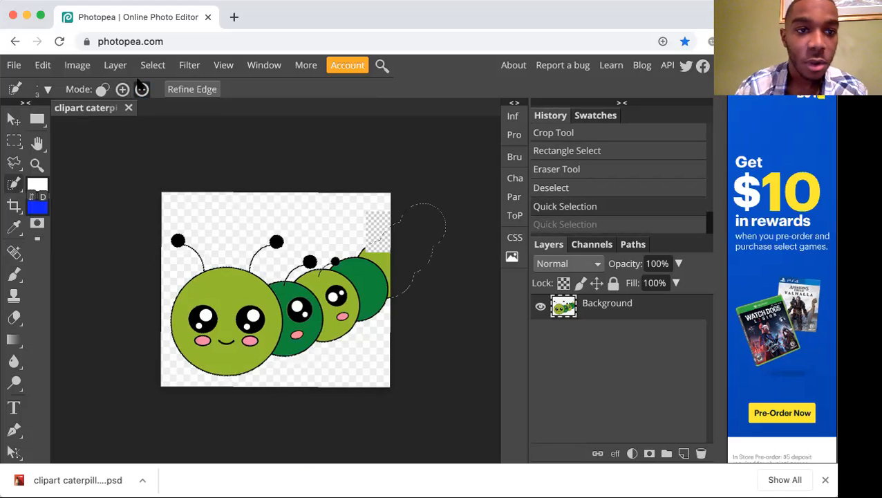
Subtract at the top of the largest head from the selection with a 17 px brush, and deselect everything.
{"action": "left_click", "coordinate": [43, 90]}
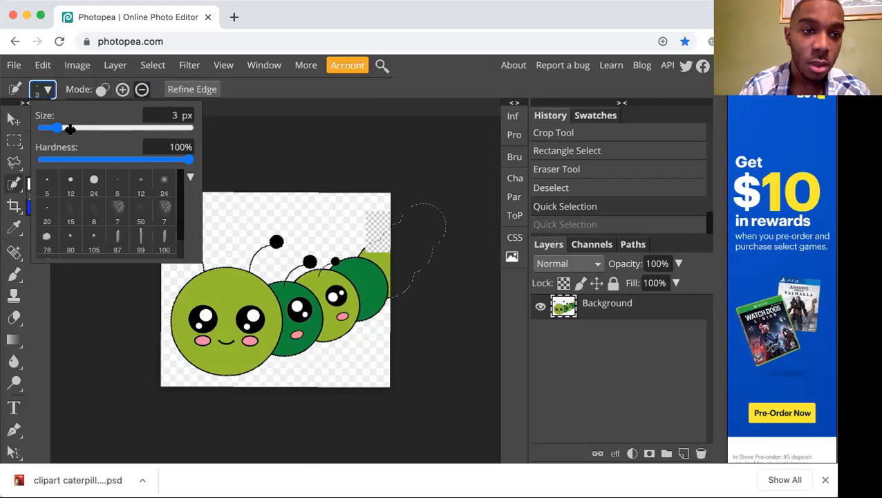
{"action": "left_click", "coordinate": [75, 128]}
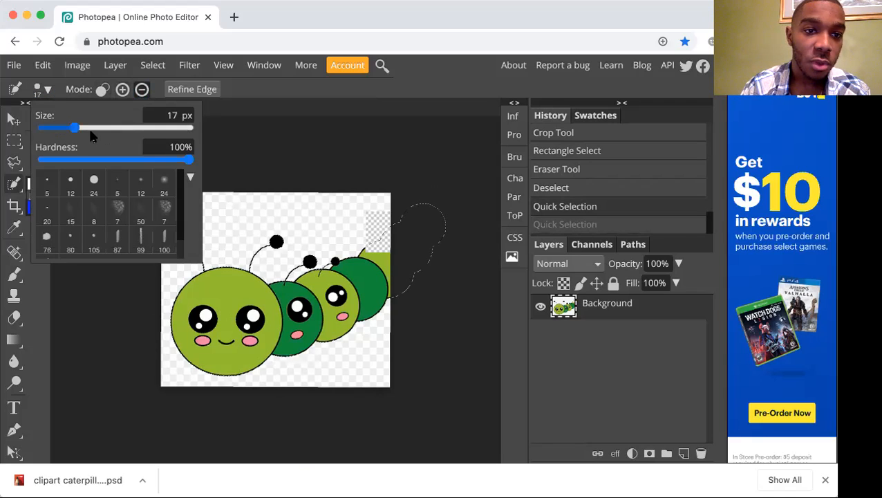
{"action": "left_click", "coordinate": [232, 103]}
{"action": "left_click_drag", "start_coordinate": [199, 267], "coordinate": [216, 275]}
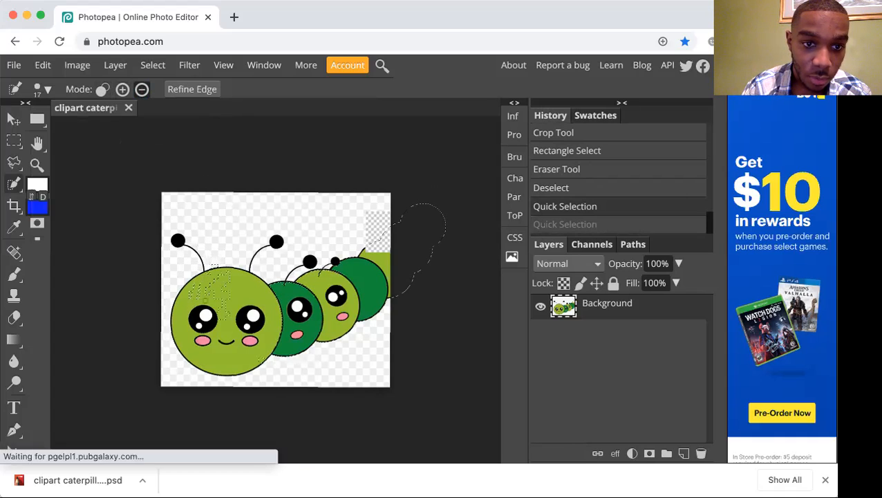
{"action": "left_click_drag", "start_coordinate": [214, 267], "coordinate": [217, 275]}
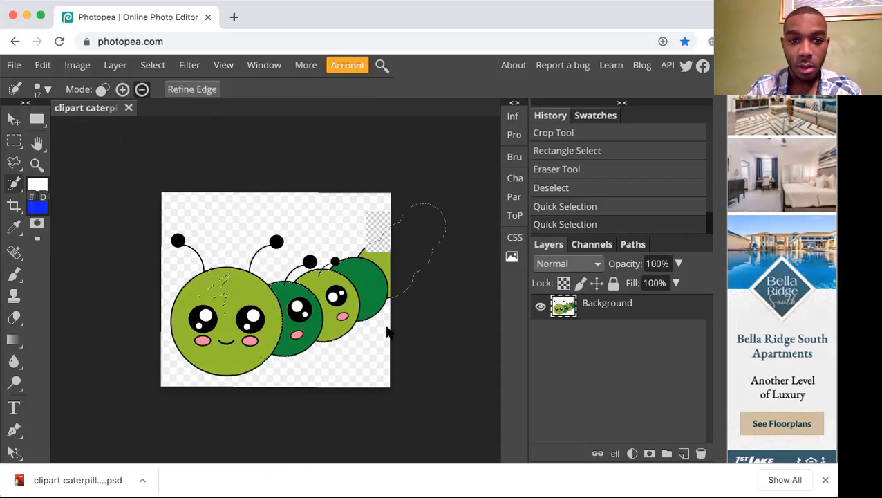
{"action": "key", "text": "ctrl+d"}
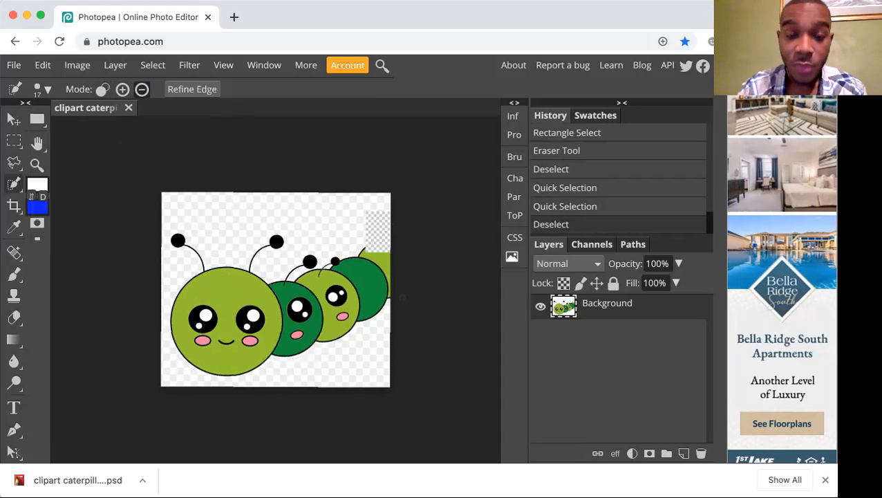
Outline the light green segment at the image's right edge with the Magnetic Lasso, clear the outlined area and deselect it.
{"action": "key", "text": "ctrl+plus"}
{"action": "key", "text": "ctrl+plus"}
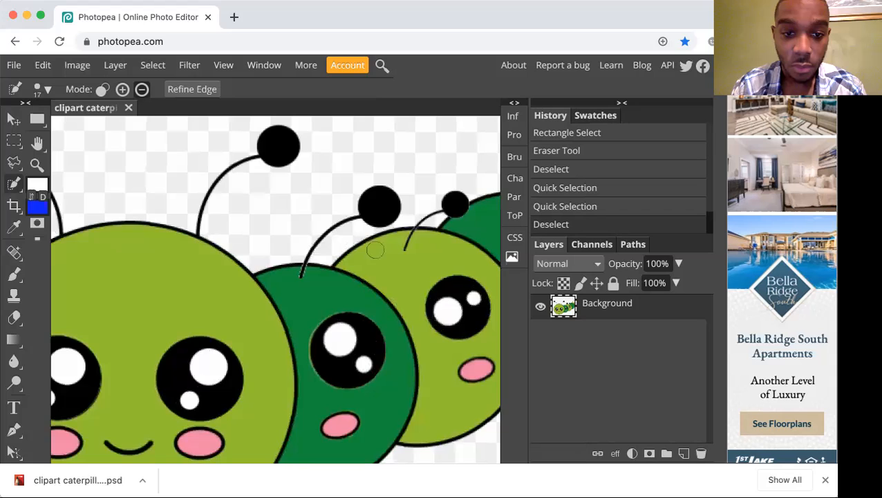
{"action": "scroll", "coordinate": [376, 250], "scroll_direction": "right", "scroll_amount": 7}
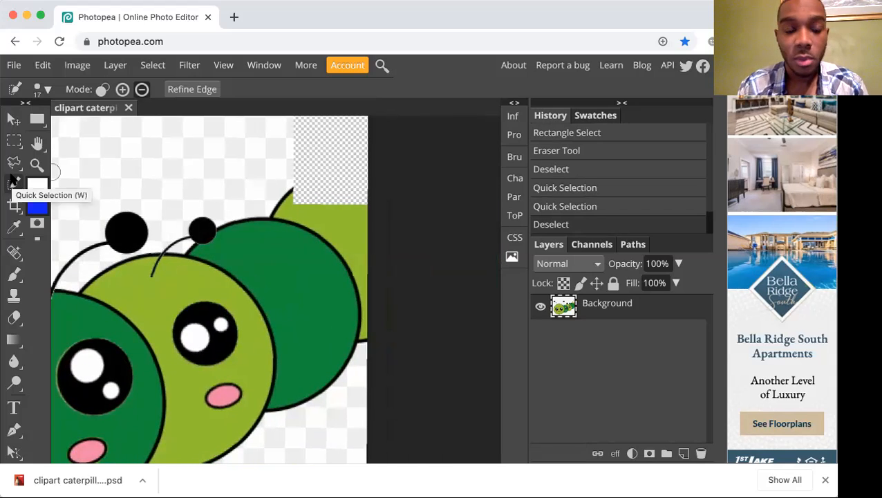
{"action": "left_click", "coordinate": [14, 182]}
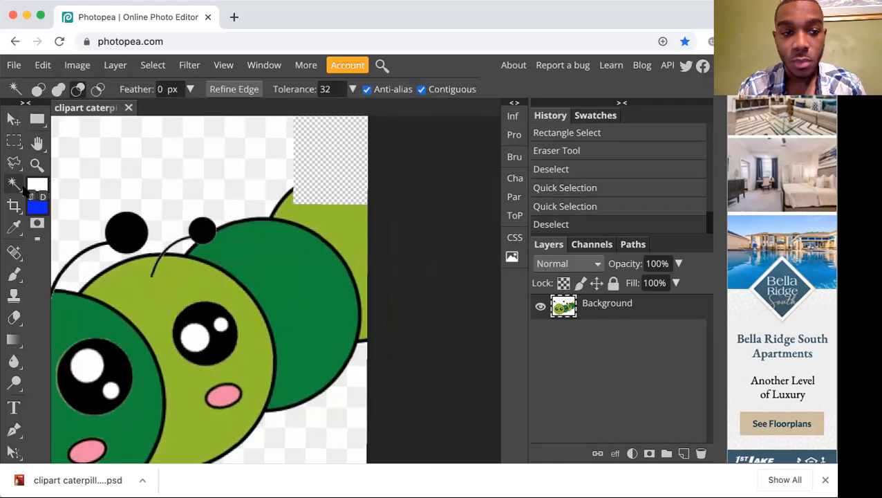
{"action": "key", "text": "w"}
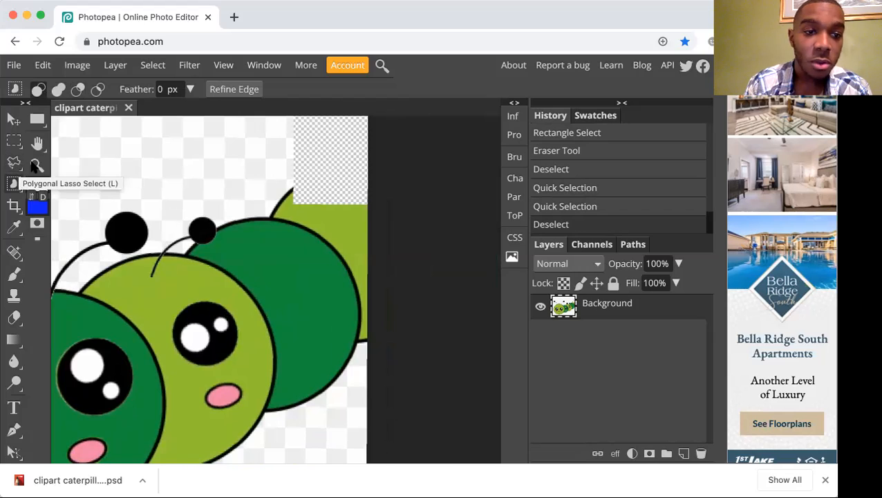
{"action": "left_click", "coordinate": [15, 163]}
{"action": "right_click", "coordinate": [21, 171]}
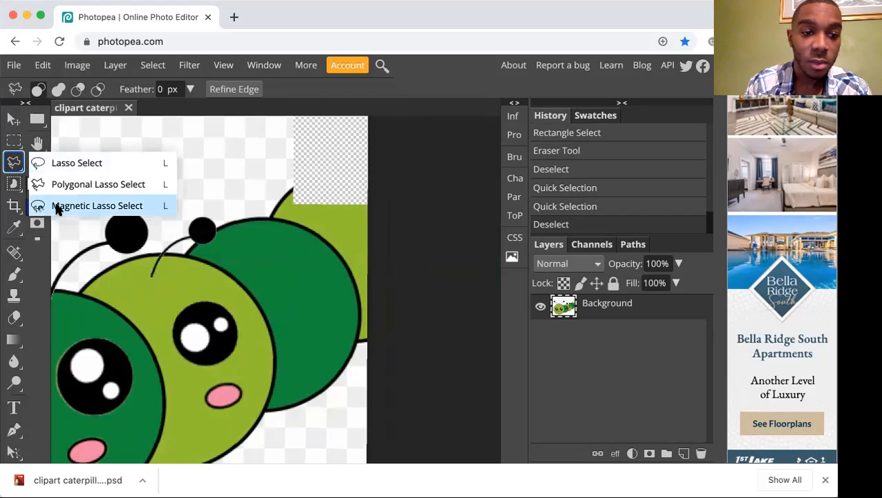
{"action": "left_click", "coordinate": [58, 207]}
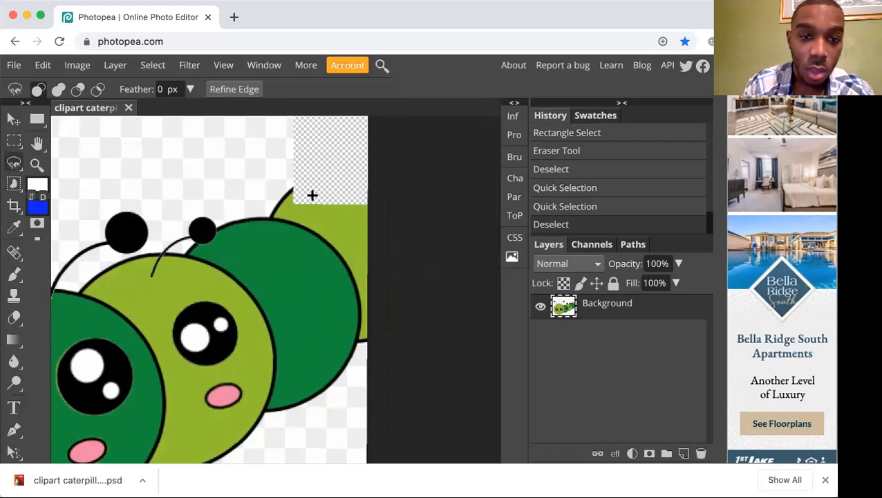
{"action": "left_click", "coordinate": [270, 215]}
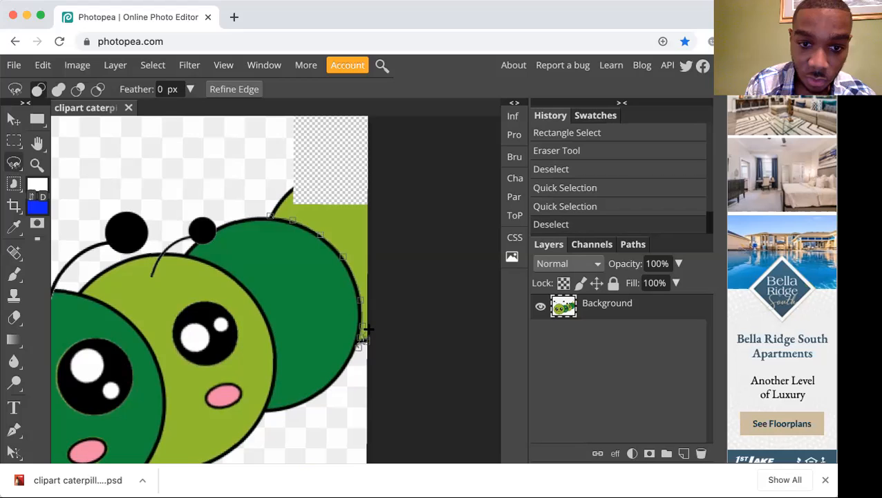
{"action": "key", "text": "super+plus"}
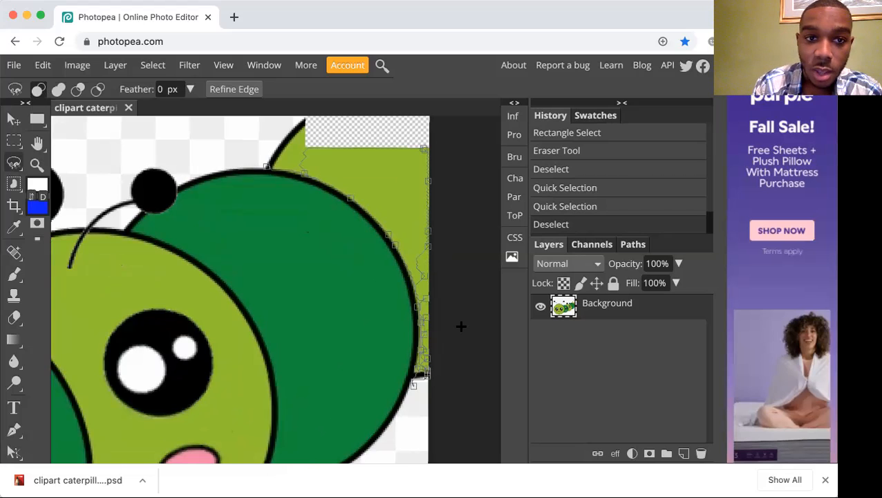
{"action": "scroll", "coordinate": [483, 219], "scroll_direction": "right", "scroll_amount": 1}
{"action": "double_click", "coordinate": [463, 231]}
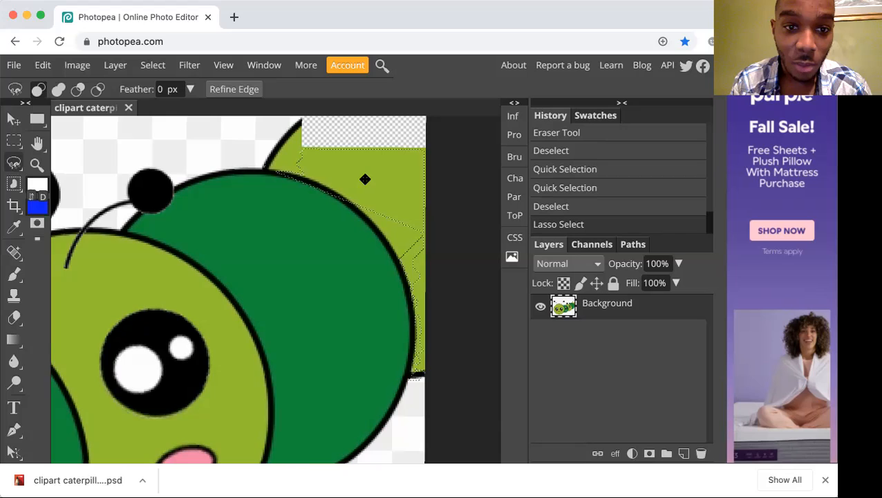
{"action": "scroll", "coordinate": [365, 179], "scroll_direction": "up", "scroll_amount": 2}
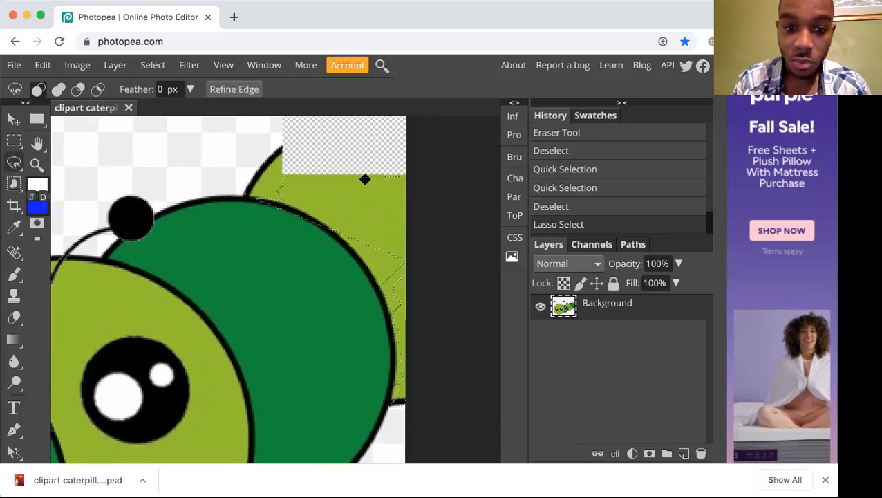
{"action": "key", "text": "Delete"}
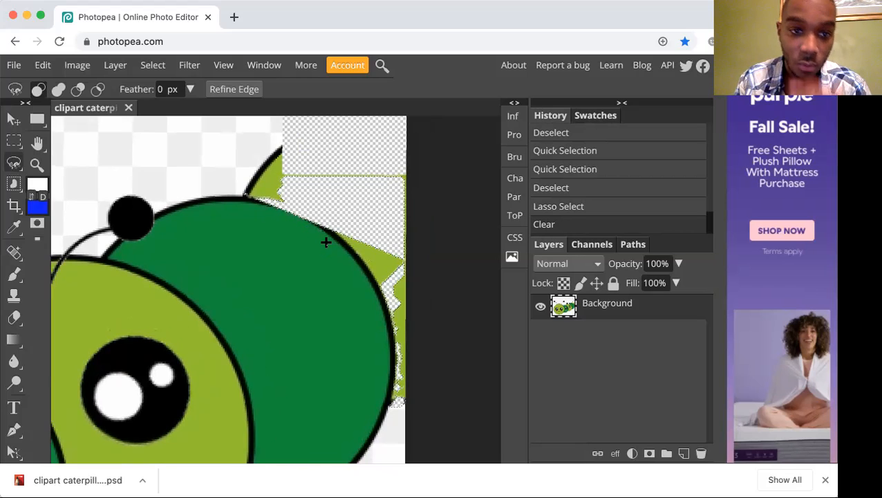
{"action": "left_click", "coordinate": [325, 191]}
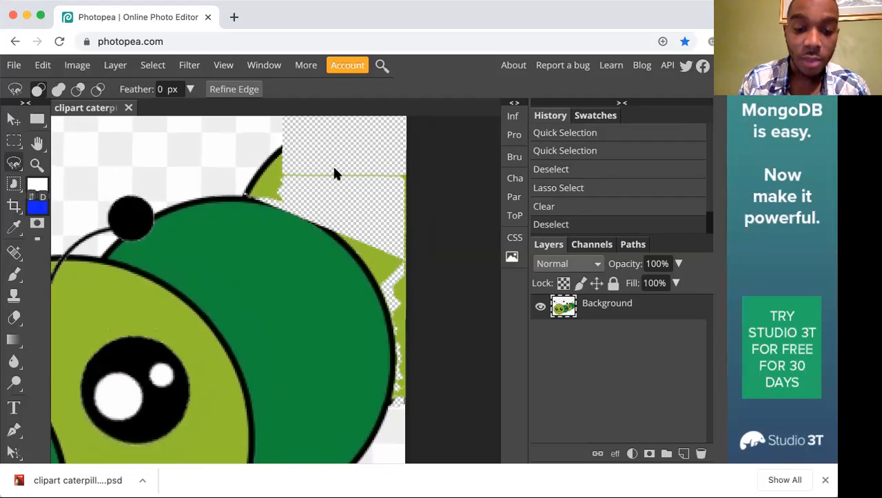
Erase the light green remnants inside a wide rectangular selection just above the dark green segment, and deselect it.
{"action": "key", "text": "m"}
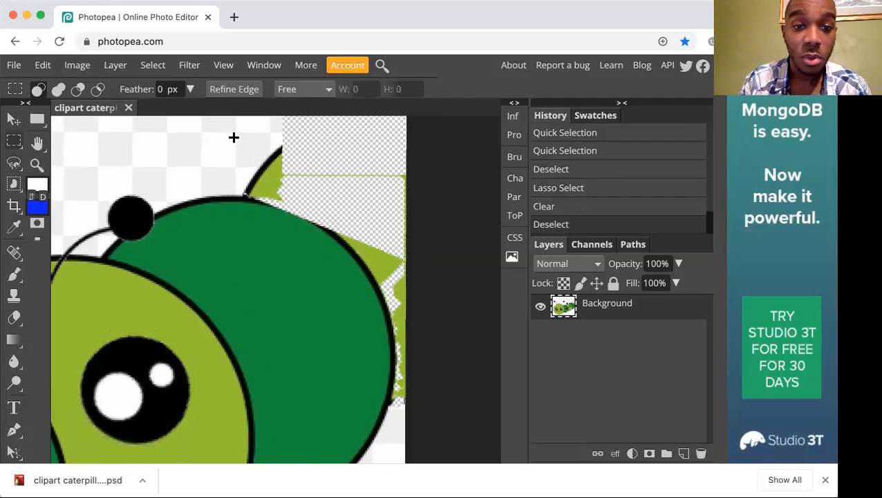
{"action": "mouse_move", "coordinate": [208, 130]}
{"action": "left_mouse_down"}
{"action": "mouse_move", "coordinate": [384, 205]}
{"action": "mouse_move", "coordinate": [420, 187]}
{"action": "left_mouse_up"}
{"action": "key", "text": "e"}
{"action": "mouse_move", "coordinate": [350, 164]}
{"action": "left_mouse_down"}
{"action": "mouse_move", "coordinate": [220, 185]}
{"action": "mouse_move", "coordinate": [302, 166]}
{"action": "mouse_move", "coordinate": [230, 165]}
{"action": "mouse_move", "coordinate": [223, 172]}
{"action": "mouse_move", "coordinate": [334, 147]}
{"action": "mouse_move", "coordinate": [244, 151]}
{"action": "mouse_move", "coordinate": [270, 135]}
{"action": "mouse_move", "coordinate": [203, 166]}
{"action": "mouse_move", "coordinate": [238, 144]}
{"action": "mouse_move", "coordinate": [189, 149]}
{"action": "mouse_move", "coordinate": [213, 142]}
{"action": "left_mouse_up"}
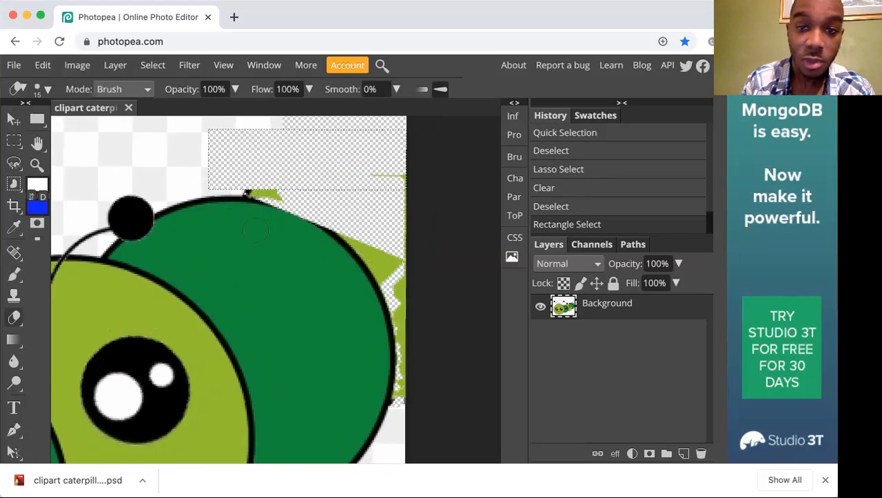
{"action": "mouse_move", "coordinate": [265, 219]}
{"action": "left_mouse_down"}
{"action": "mouse_move", "coordinate": [350, 166]}
{"action": "mouse_move", "coordinate": [324, 174]}
{"action": "mouse_move", "coordinate": [414, 179]}
{"action": "mouse_move", "coordinate": [416, 159]}
{"action": "mouse_move", "coordinate": [417, 200]}
{"action": "left_mouse_up"}
{"action": "key", "text": "ctrl+d"}
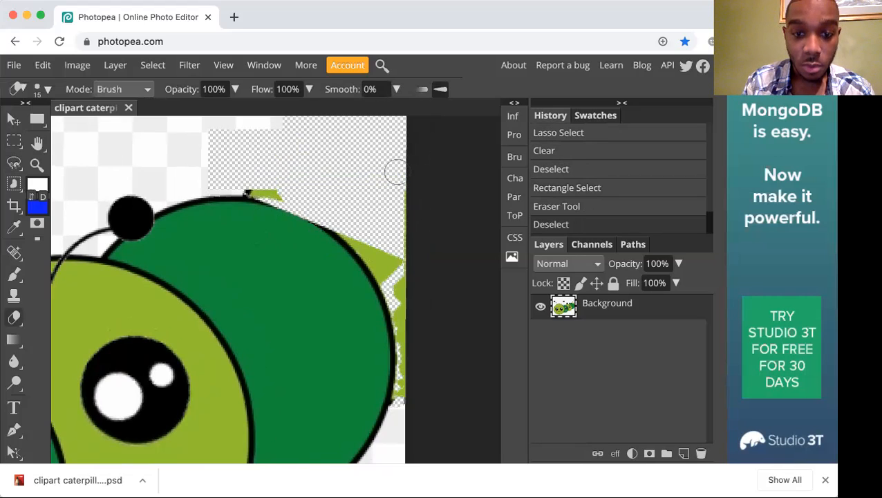
Erase the light green strip inside a narrow, tall rectangular selection along the image's right edge, and deselect it.
{"action": "key", "text": "m"}
{"action": "left_click_drag", "start_coordinate": [453, 150], "coordinate": [397, 430]}
{"action": "key", "text": "e"}
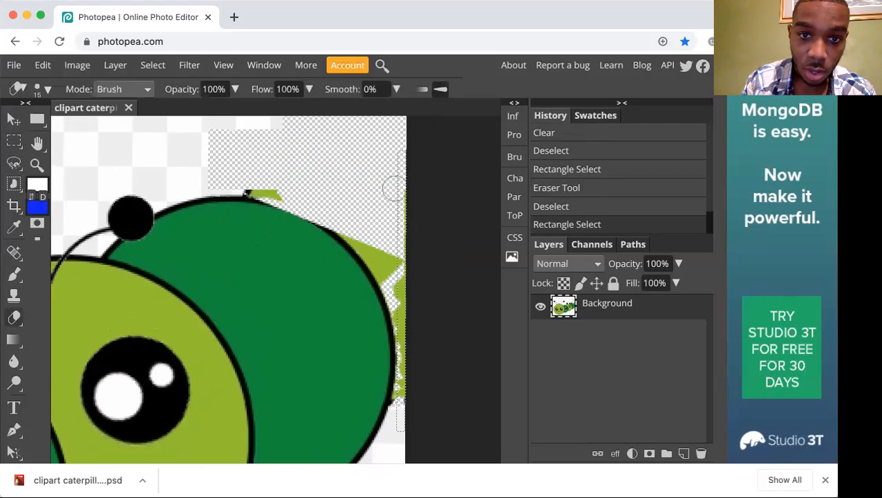
{"action": "mouse_move", "coordinate": [399, 153]}
{"action": "left_mouse_down"}
{"action": "mouse_move", "coordinate": [421, 453]}
{"action": "mouse_move", "coordinate": [408, 393]}
{"action": "mouse_move", "coordinate": [402, 181]}
{"action": "left_mouse_up"}
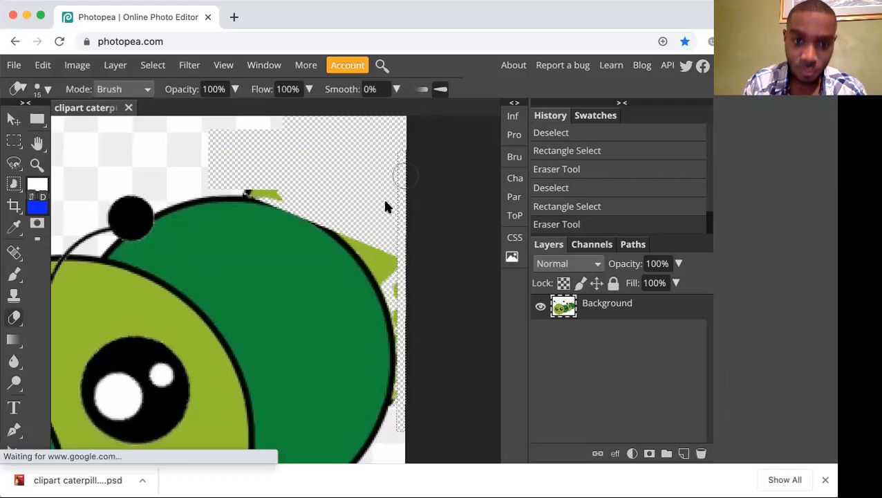
{"action": "key", "text": "ctrl+d"}
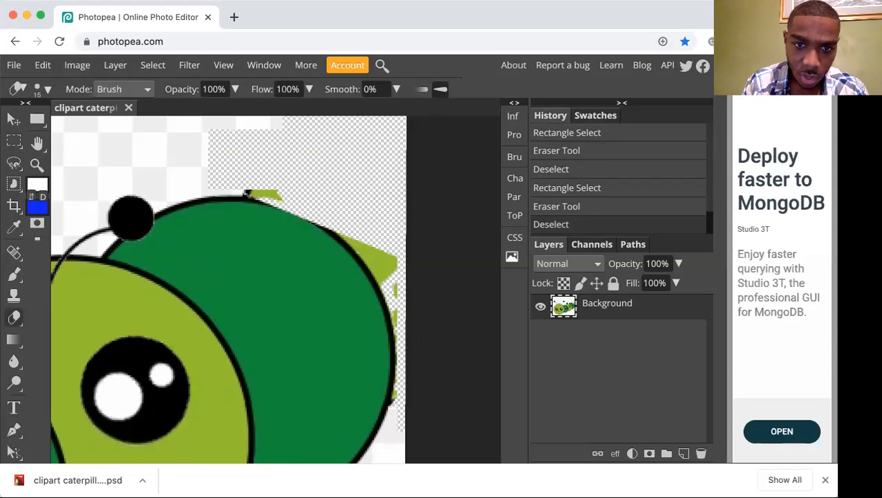
Erase small light green leftovers freehand along the right side of the dark green segment with the 15 px Eraser.
{"action": "left_click_drag", "start_coordinate": [391, 259], "coordinate": [398, 283]}
{"action": "left_click", "coordinate": [408, 316]}
{"action": "left_click", "coordinate": [407, 317]}
{"action": "left_click", "coordinate": [407, 398]}
{"action": "left_click", "coordinate": [407, 398]}
Select the triangular light green leftover beside the dark green segment with the Magic Wand, clear it and deselect.
{"action": "key", "text": "w"}
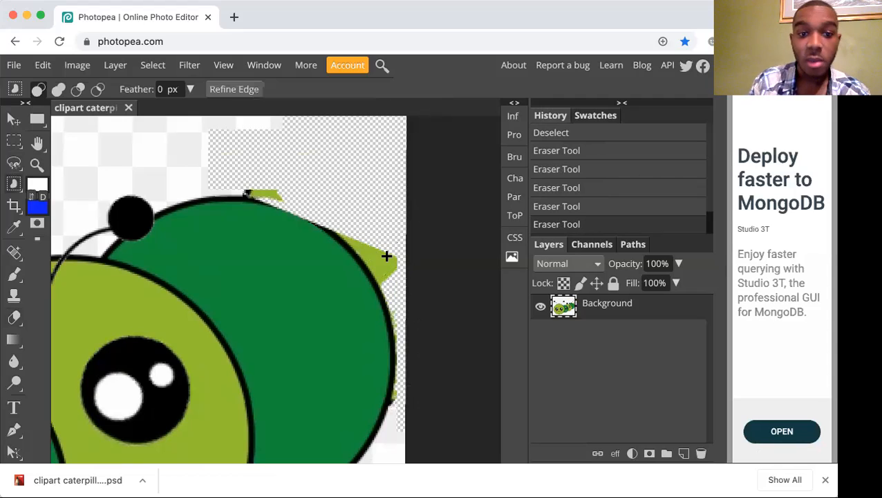
{"action": "key", "text": "shift+w"}
{"action": "key", "text": "shift+w"}
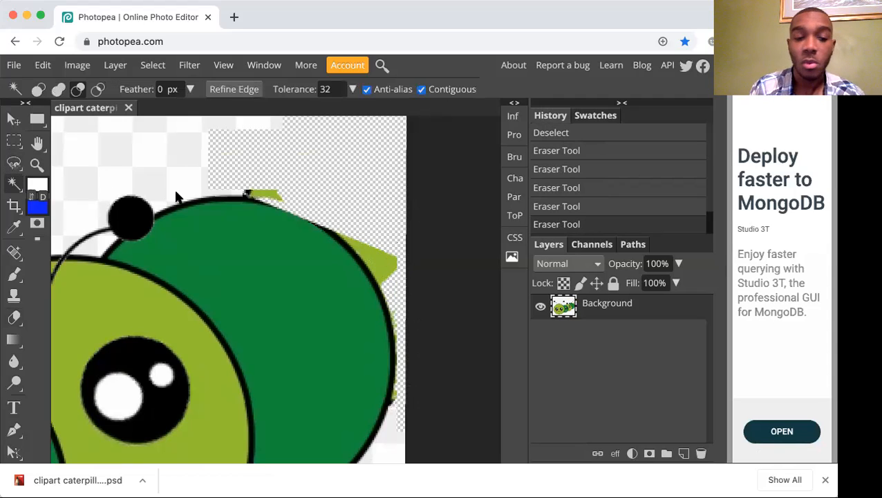
{"action": "left_click", "coordinate": [382, 254]}
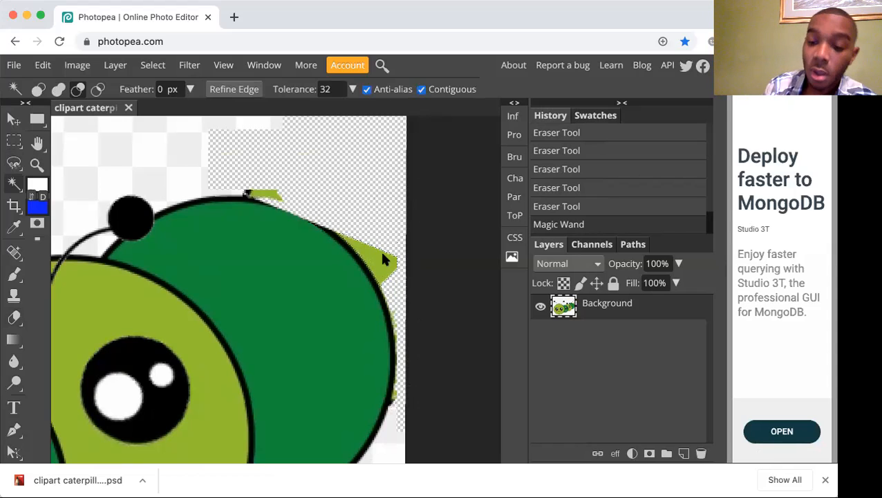
{"action": "key", "text": "Delete"}
{"action": "key", "text": "ctrl+d"}
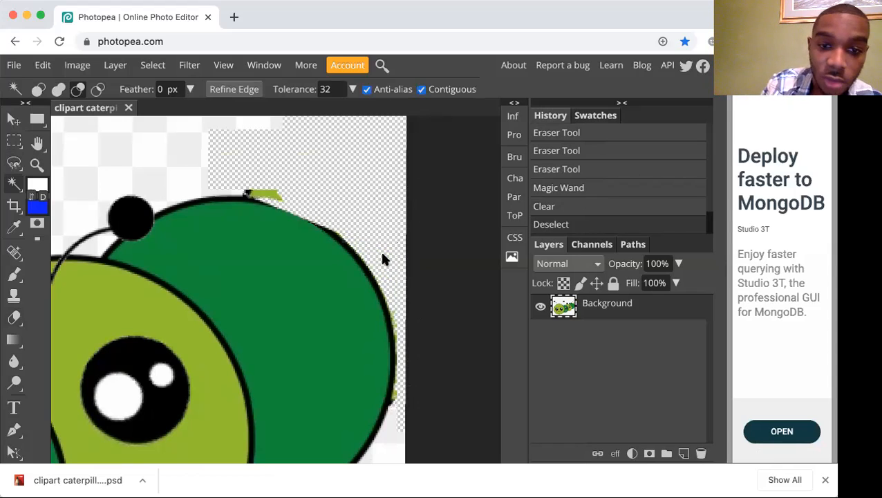
Clear the small light green leftover above the dark green segment's upper outline using the Magic Wand, and deselect it.
{"action": "left_click", "coordinate": [271, 197]}
{"action": "key", "text": "Delete"}
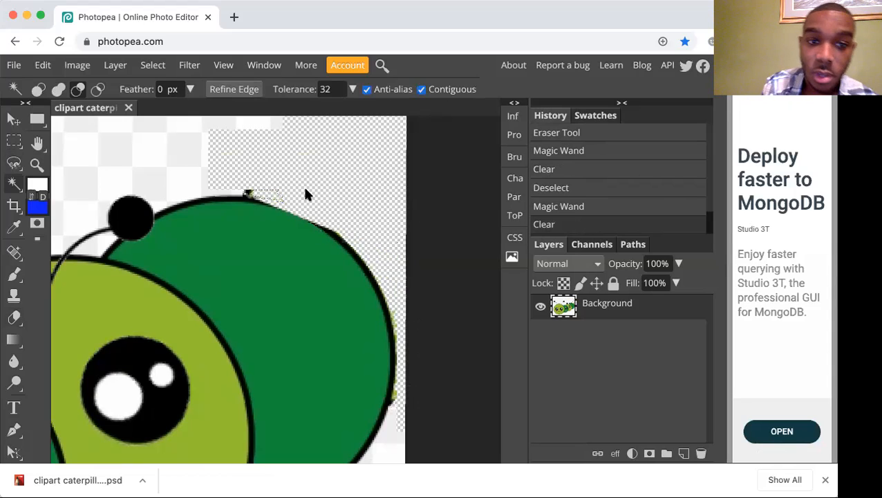
{"action": "key", "text": "ctrl+e"}
{"action": "key", "text": "ctrl+d"}
Erase the dark speck on the dark green segment's upper outline and the bits at its lower right edge with the 15 px Eraser.
{"action": "key", "text": "e"}
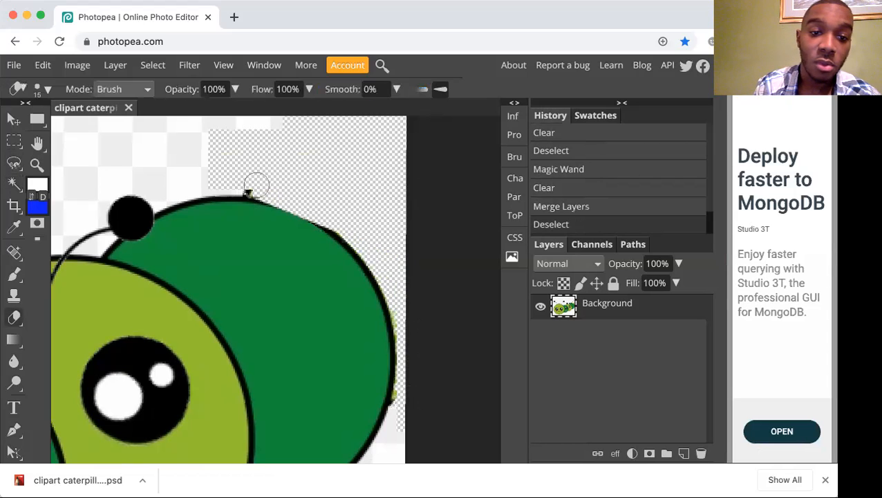
{"action": "left_click", "coordinate": [250, 184]}
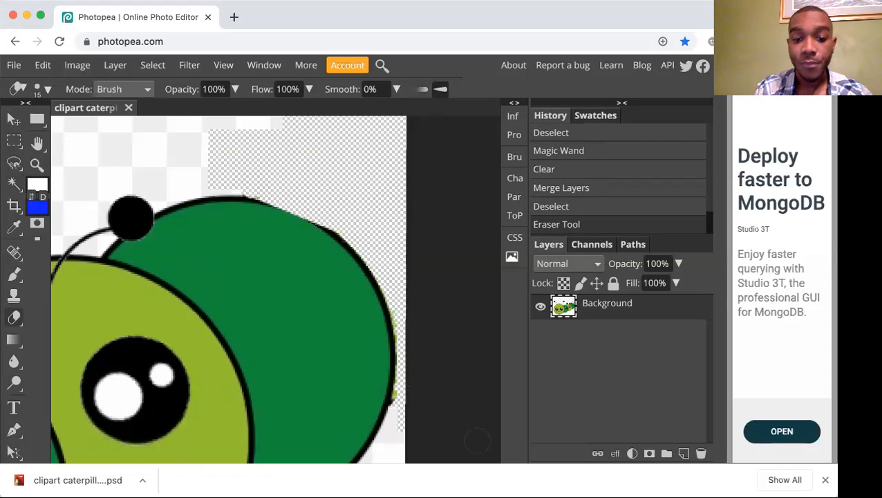
{"action": "left_click", "coordinate": [405, 403]}
{"action": "left_click", "coordinate": [404, 404]}
{"action": "left_click", "coordinate": [399, 397]}
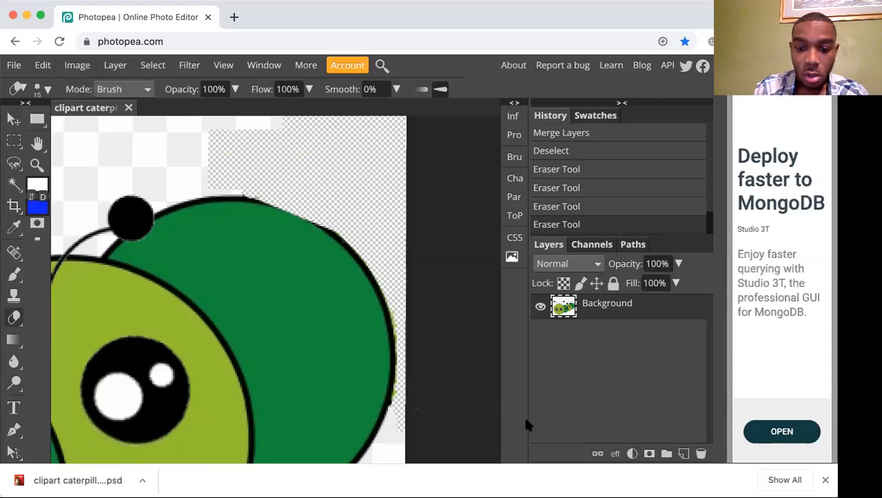
Cancel leaving the page, try cloning the checkered background along the image's right edge with the 15 px Clone Stamp, and undo it.
{"action": "key", "text": "ctrl+0"}
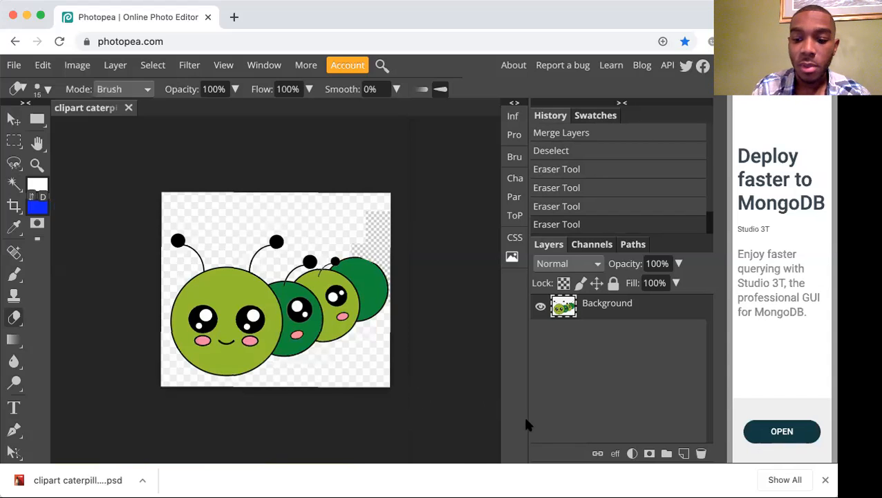
{"action": "key", "text": "super+plus"}
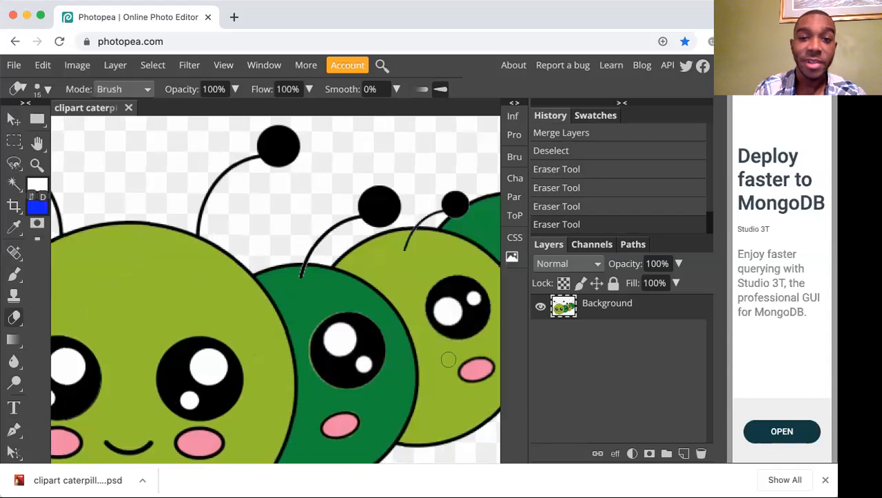
{"action": "scroll", "coordinate": [337, 280], "scroll_direction": "right", "scroll_amount": 6}
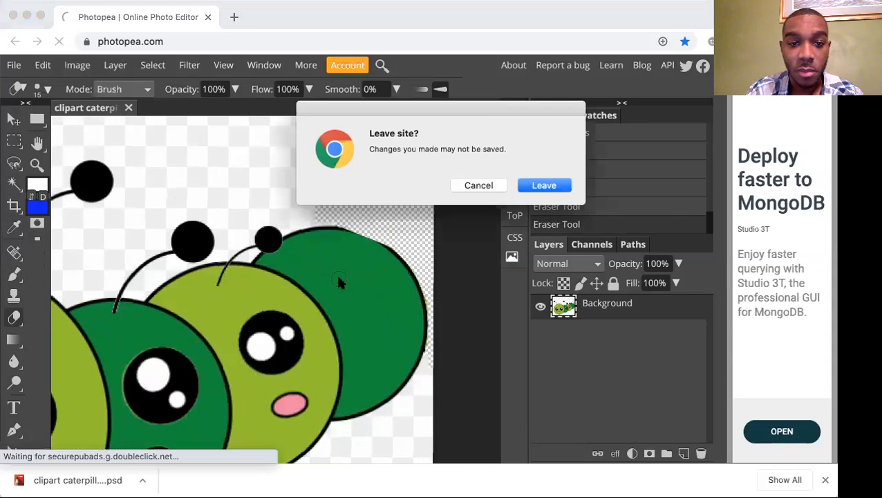
{"action": "left_click", "coordinate": [487, 186]}
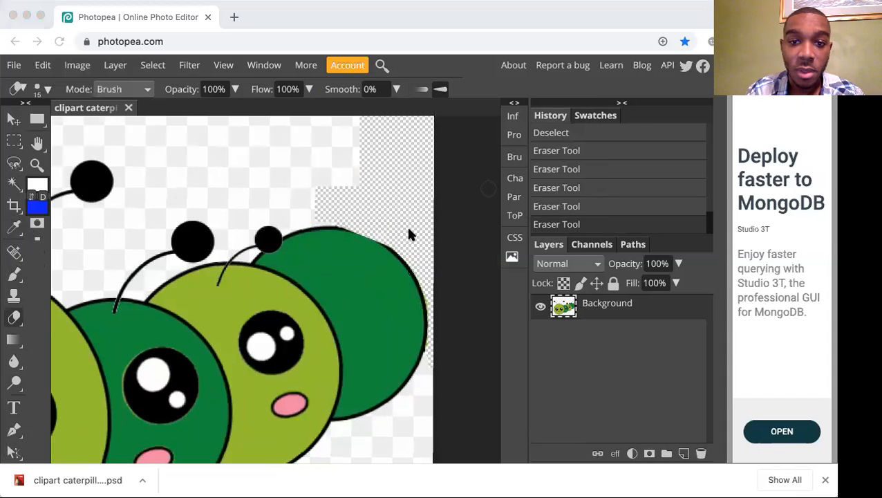
{"action": "scroll", "coordinate": [409, 235], "scroll_direction": "up", "scroll_amount": 3}
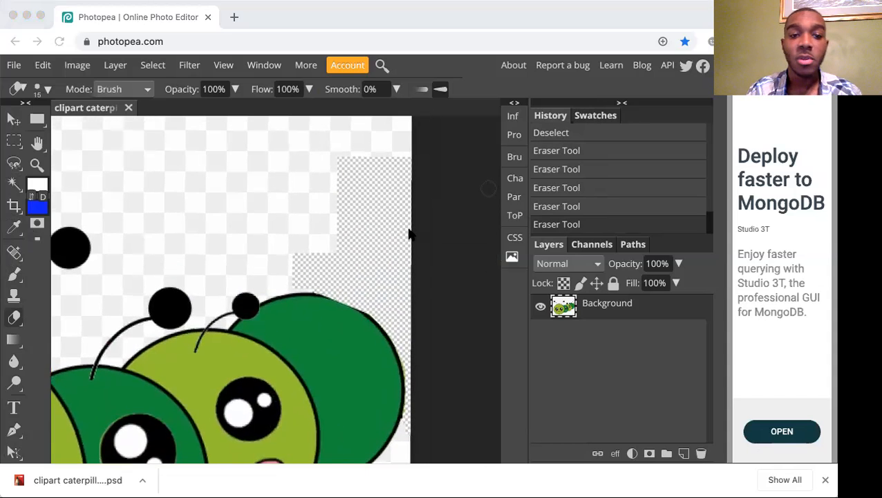
{"action": "scroll", "coordinate": [409, 235], "scroll_direction": "up", "scroll_amount": 1}
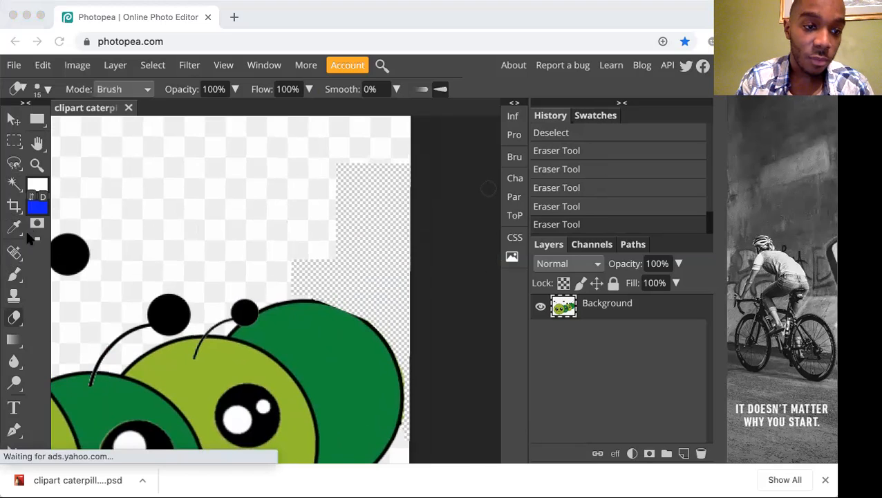
{"action": "left_click", "coordinate": [14, 295]}
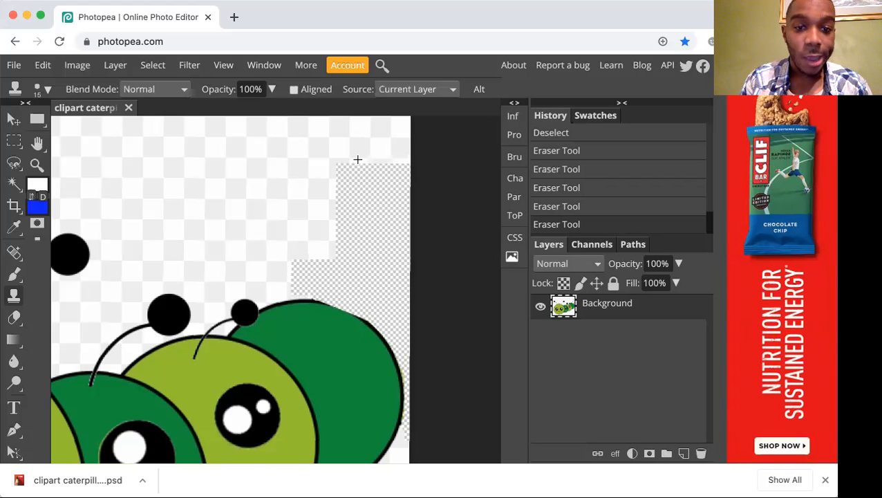
{"action": "scroll", "coordinate": [356, 158], "scroll_direction": "up", "scroll_amount": 2}
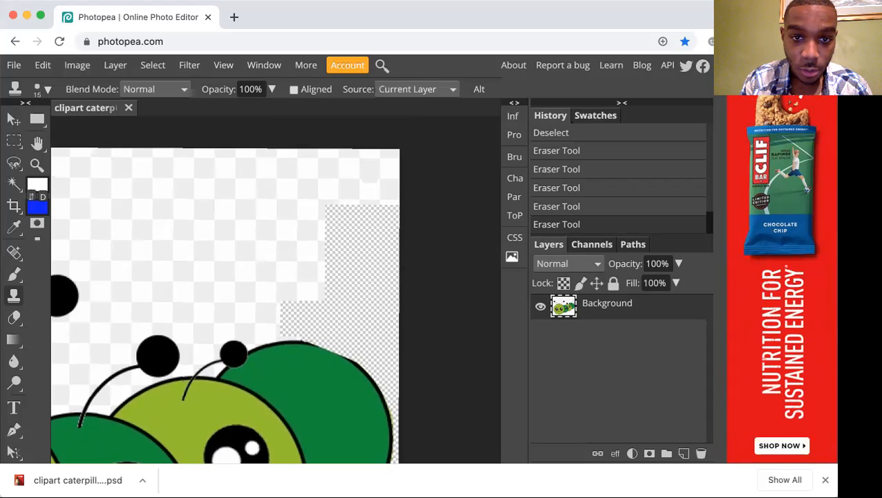
{"action": "left_click_drag", "start_coordinate": [391, 196], "coordinate": [392, 261]}
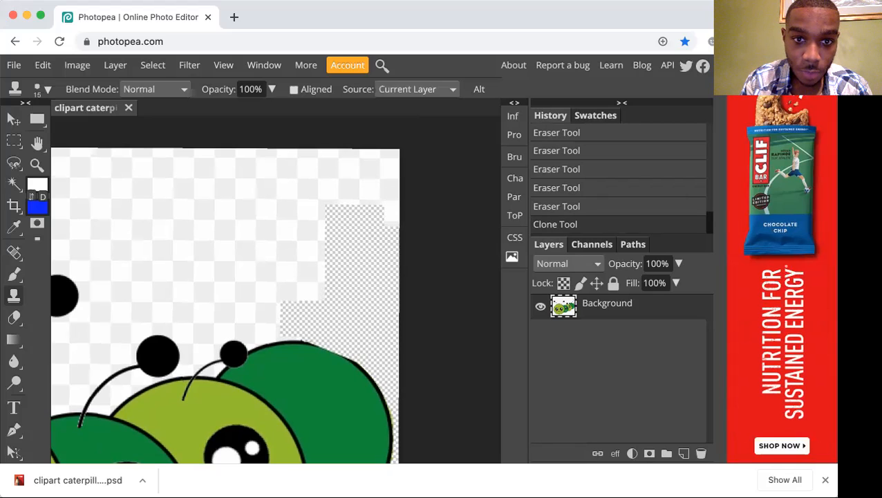
{"action": "key", "text": "super+z"}
Examine the erased area above the dark green segment, up close, where it borders the checkered background.
{"action": "key", "text": "z"}
{"action": "left_click", "coordinate": [388, 171], "text": "alt"}
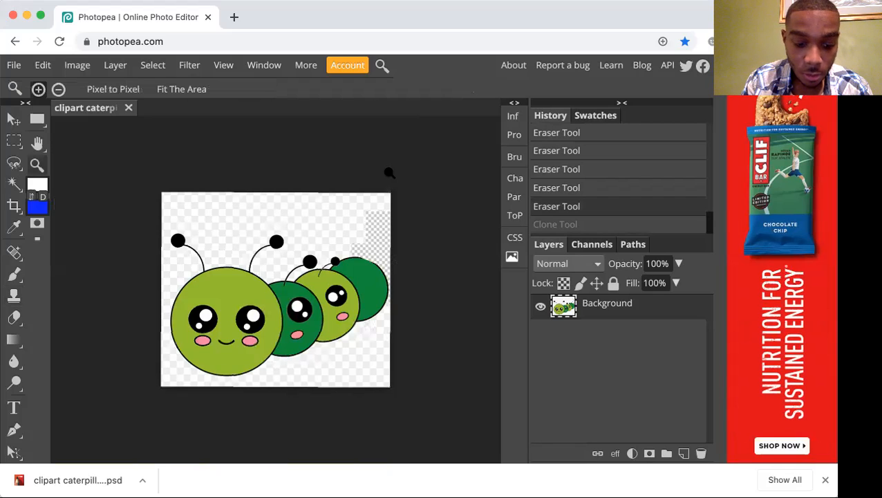
{"action": "left_click", "coordinate": [389, 173]}
{"action": "left_click", "coordinate": [389, 173]}
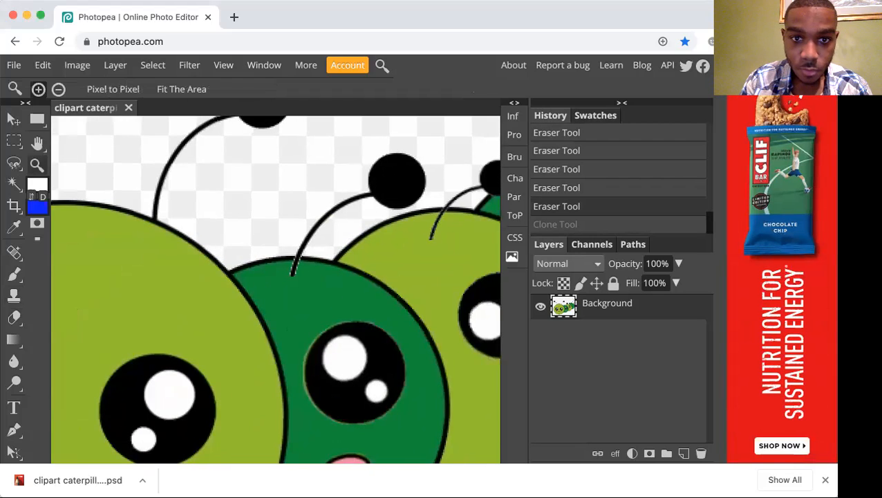
{"action": "scroll", "coordinate": [389, 173], "scroll_direction": "up", "scroll_amount": 5}
{"action": "scroll", "coordinate": [390, 172], "scroll_direction": "right", "scroll_amount": 3}
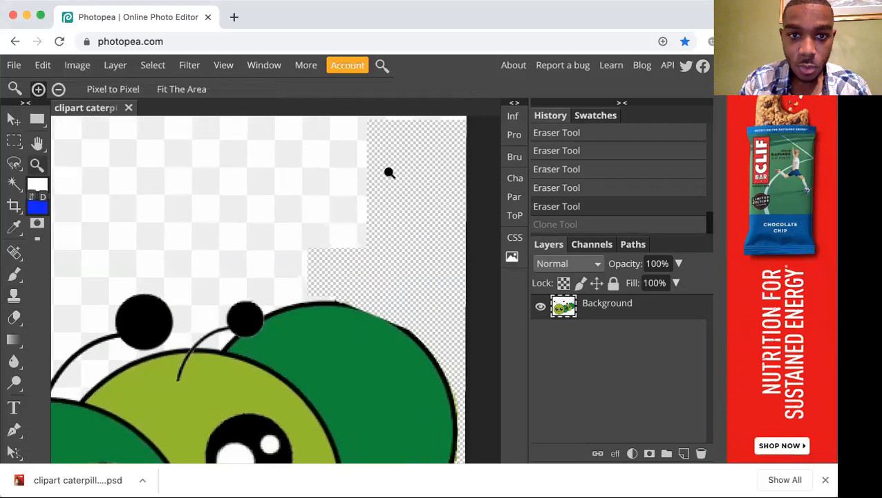
{"action": "scroll", "coordinate": [390, 172], "scroll_direction": "up", "scroll_amount": 1}
{"action": "scroll", "coordinate": [389, 173], "scroll_direction": "right", "scroll_amount": 1}
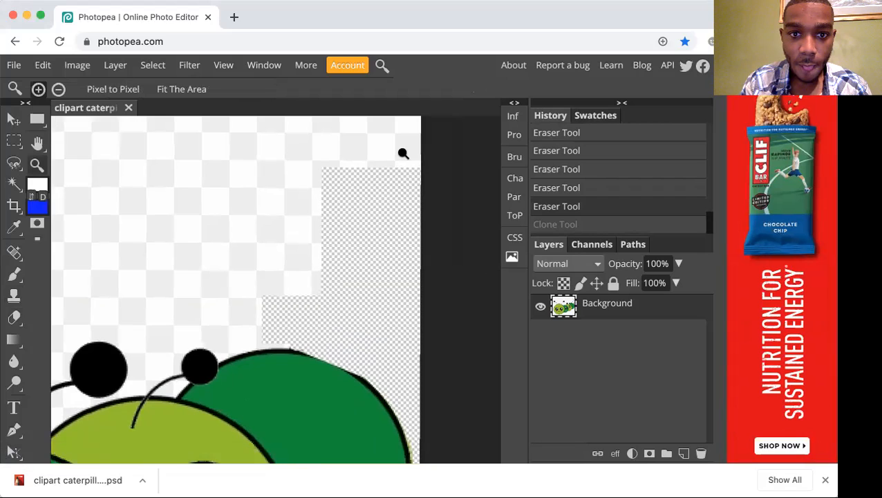
{"action": "key", "text": "c"}
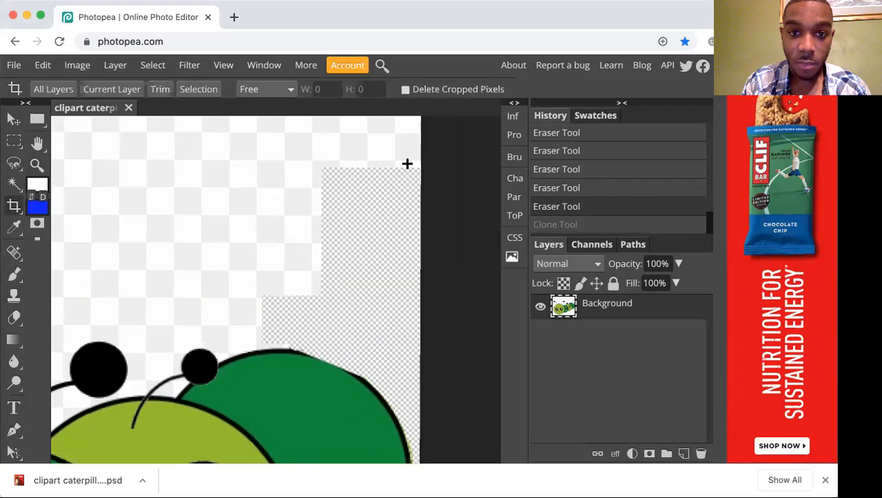
{"action": "left_click_drag", "start_coordinate": [407, 163], "coordinate": [405, 200]}
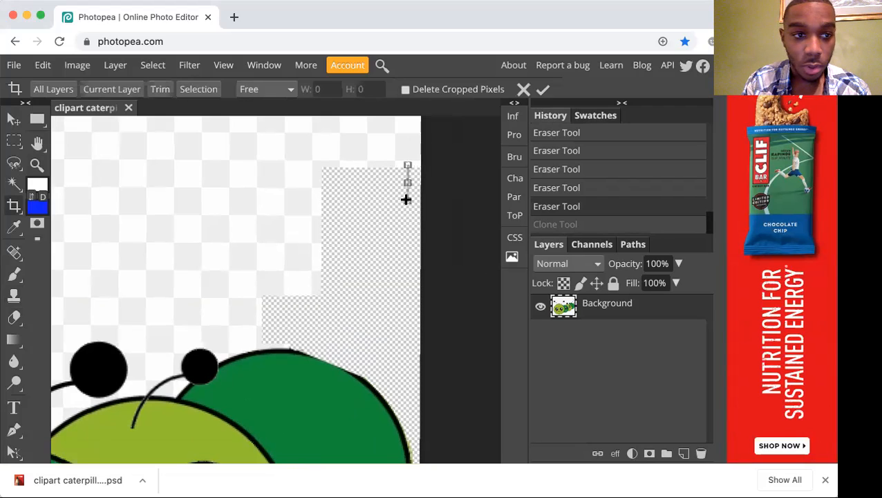
{"action": "key", "text": "super+d"}
{"action": "key", "text": "c"}
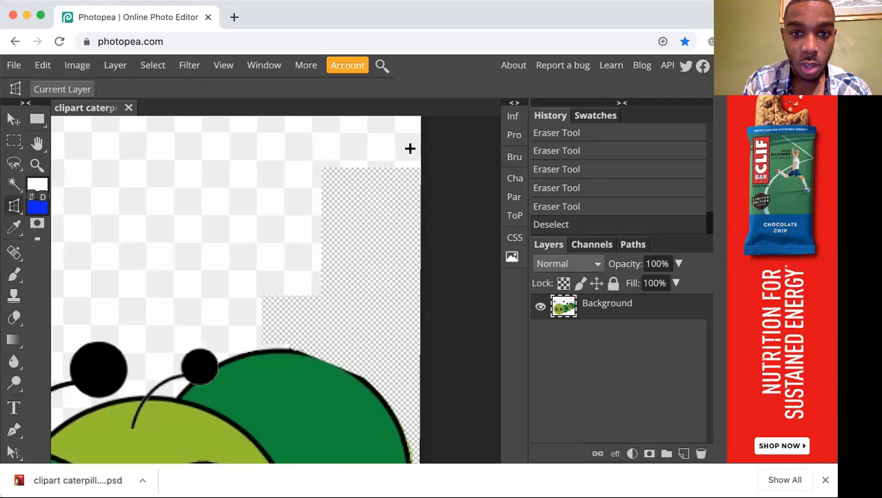
{"action": "left_click_drag", "start_coordinate": [406, 168], "coordinate": [406, 196]}
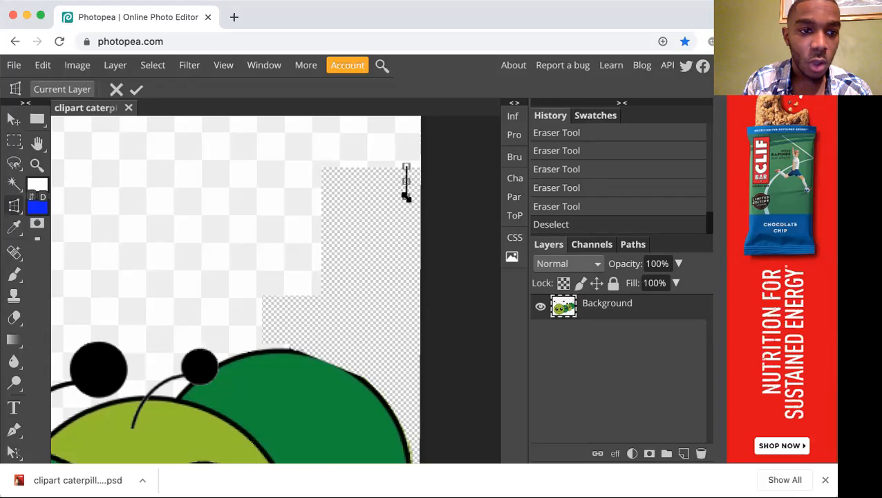
{"action": "key", "text": "super+z"}
{"action": "key", "text": "c"}
{"action": "key", "text": "c"}
{"action": "key", "text": "c"}
{"action": "key", "text": "c"}
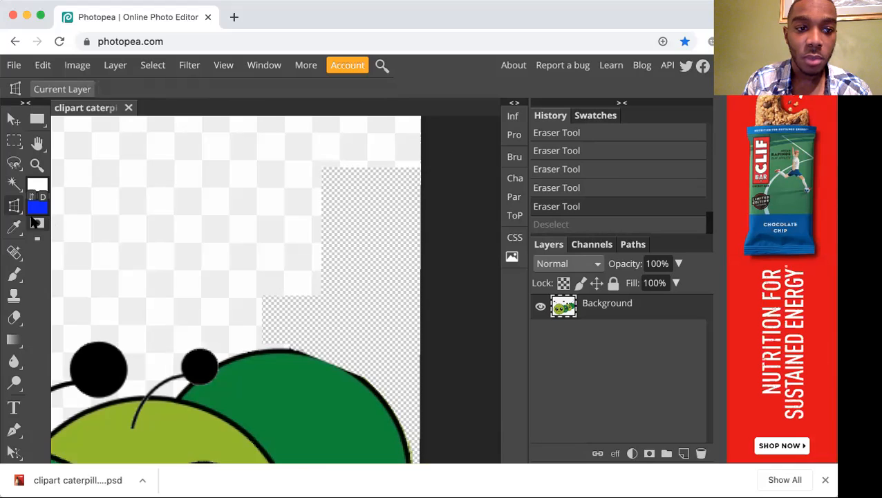
{"action": "key", "text": "c"}
{"action": "key", "text": "c"}
{"action": "key", "text": "c"}
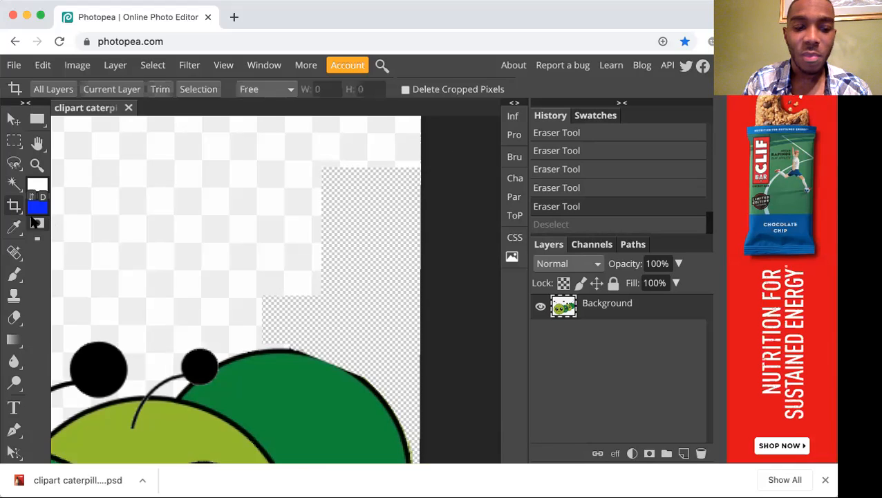
Try to clone the checkered background down into the erased area near the image's right edge with the 15 px Clone Stamp, undoing each stroke.
{"action": "key", "text": "s"}
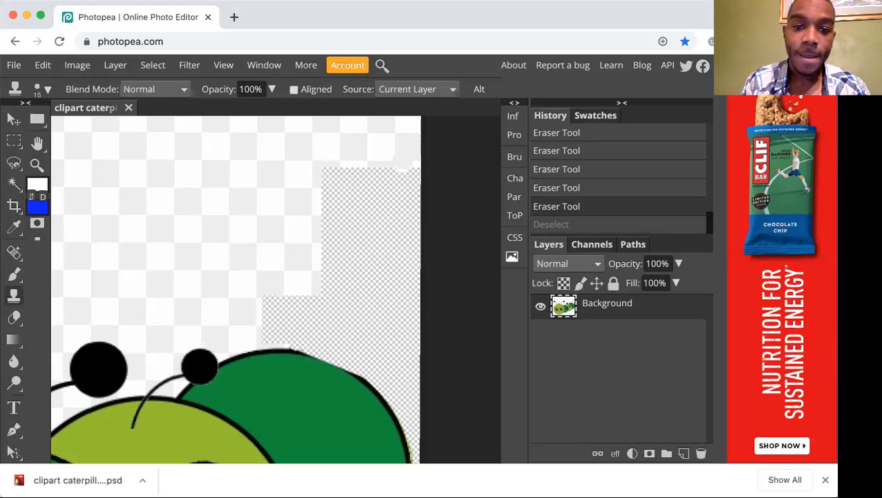
{"action": "left_click_drag", "start_coordinate": [406, 162], "coordinate": [405, 191]}
{"action": "key", "text": "ctrl+z"}
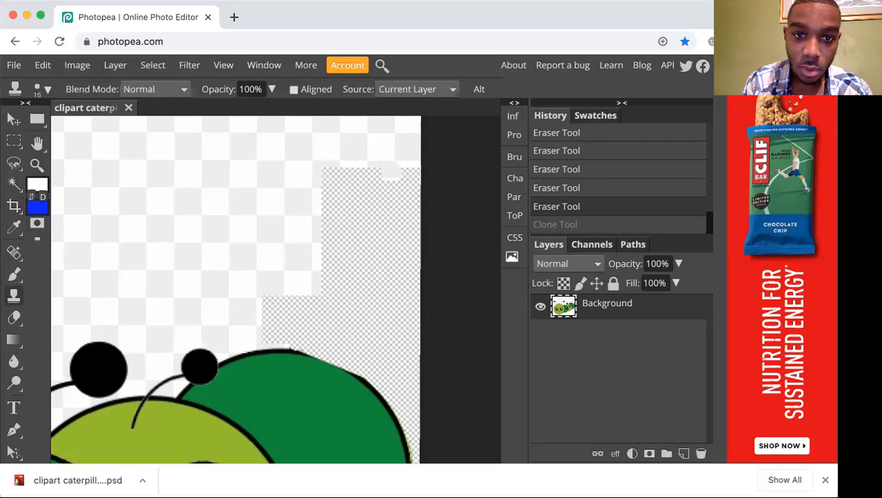
{"action": "key", "text": "ctrl+shift+z"}
{"action": "key", "text": "ctrl+z"}
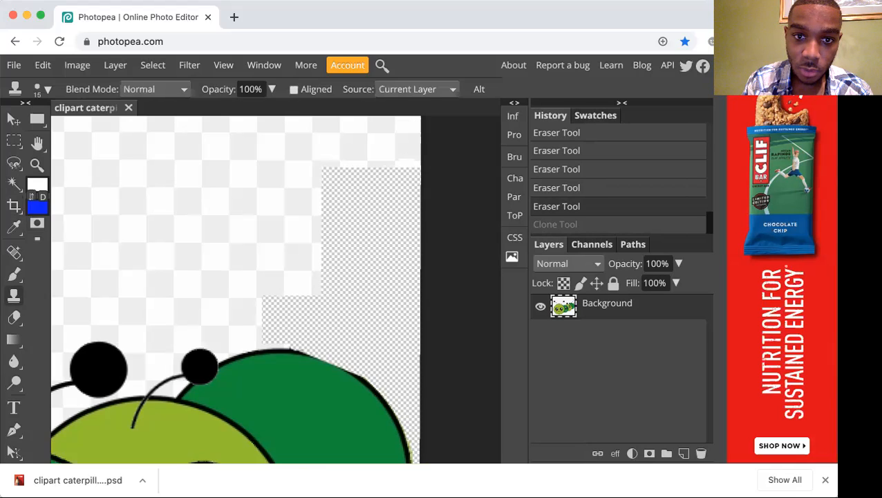
{"action": "left_click_drag", "start_coordinate": [406, 153], "coordinate": [406, 299]}
{"action": "key", "text": "ctrl+z"}
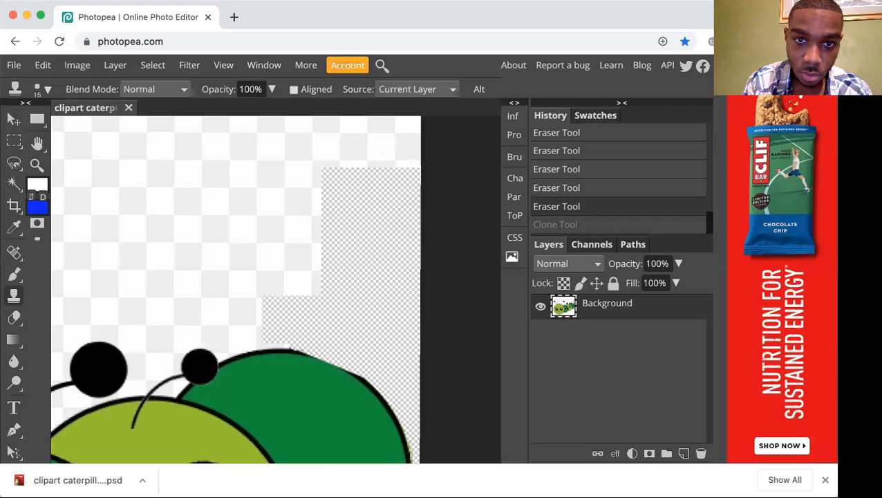
{"action": "left_click_drag", "start_coordinate": [406, 154], "coordinate": [404, 298]}
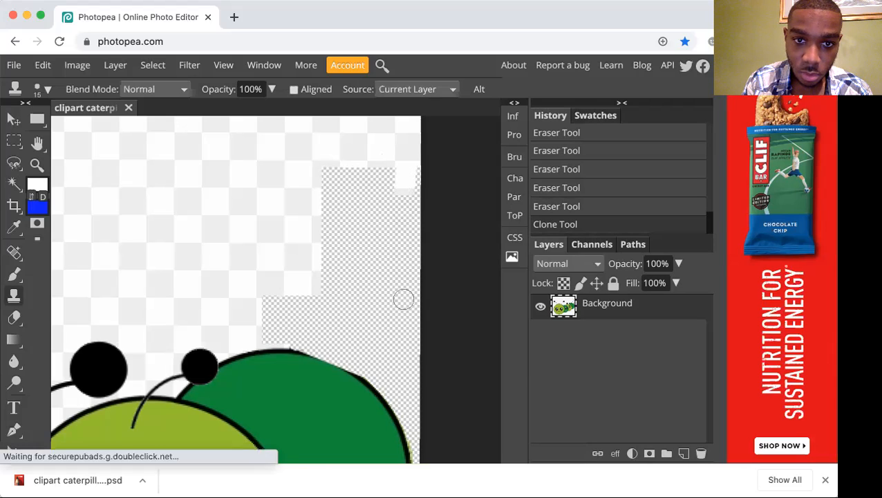
{"action": "key", "text": "ctrl+z"}
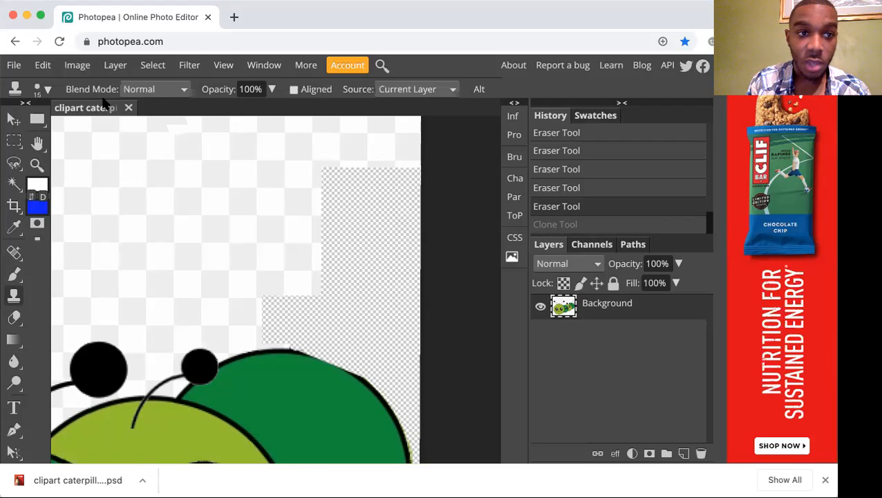
Set the Clone Stamp size to 94 px and clone checkered background over the upper erased area near the image's right edge.
{"action": "left_click", "coordinate": [41, 88]}
{"action": "left_click", "coordinate": [133, 128]}
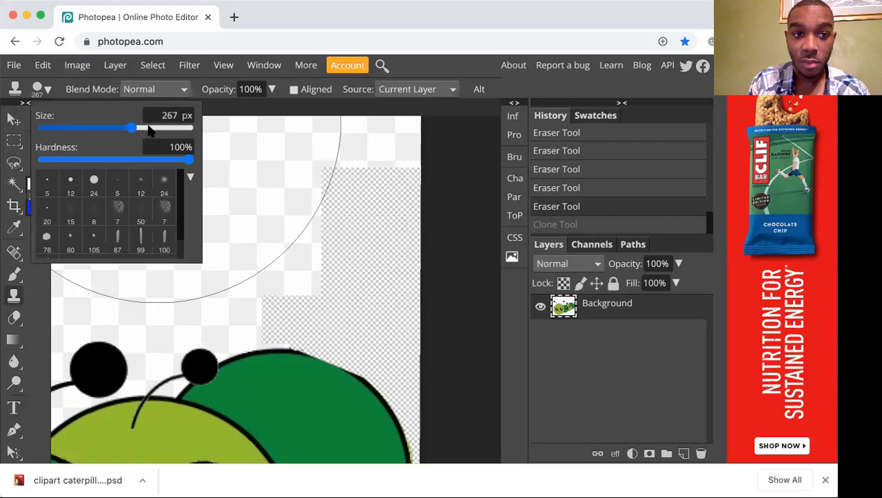
{"action": "left_click", "coordinate": [100, 128]}
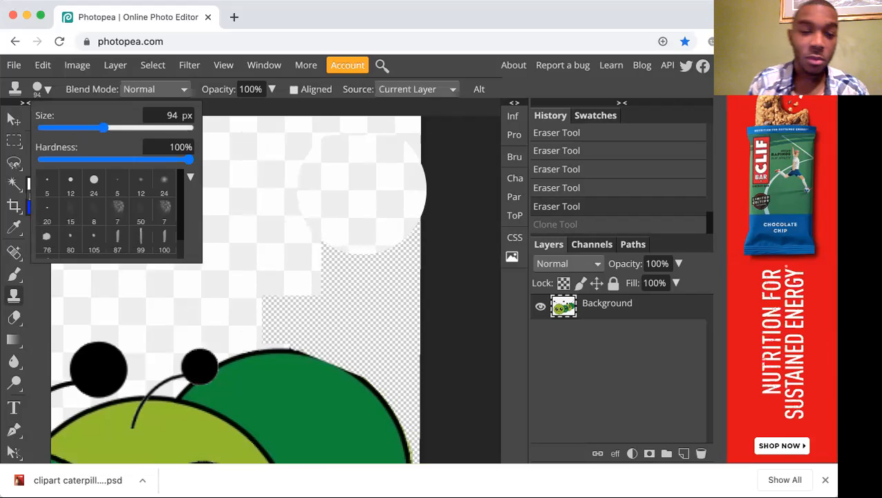
{"action": "left_click", "coordinate": [362, 191]}
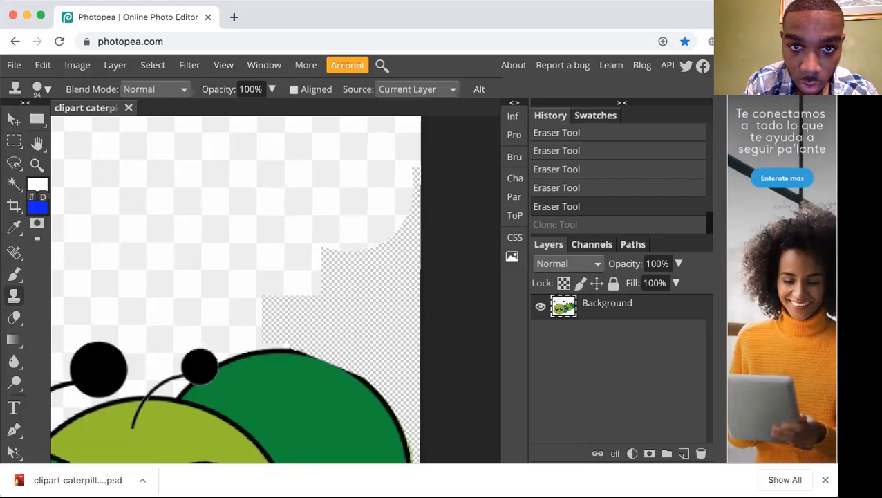
{"action": "left_click", "coordinate": [349, 187]}
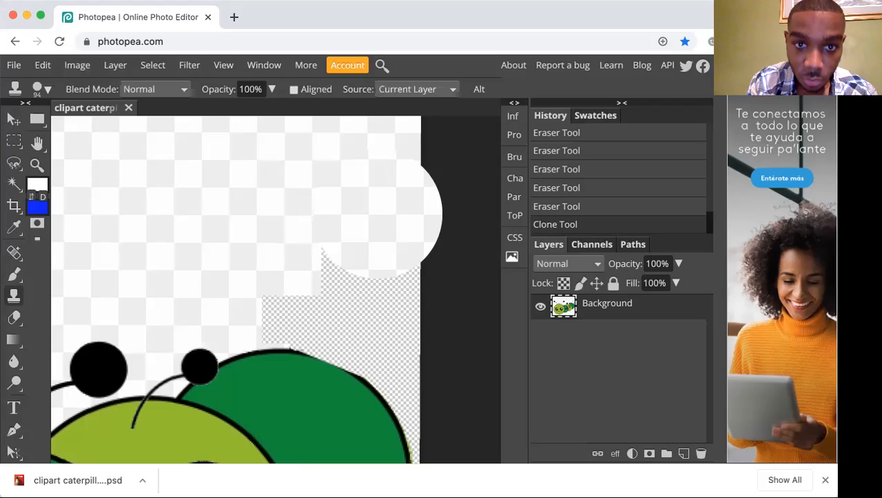
Clone the checkered background further down the erased area toward the dark green segment with the 94 px Clone Stamp.
{"action": "scroll", "coordinate": [379, 214], "scroll_direction": "up", "scroll_amount": 3}
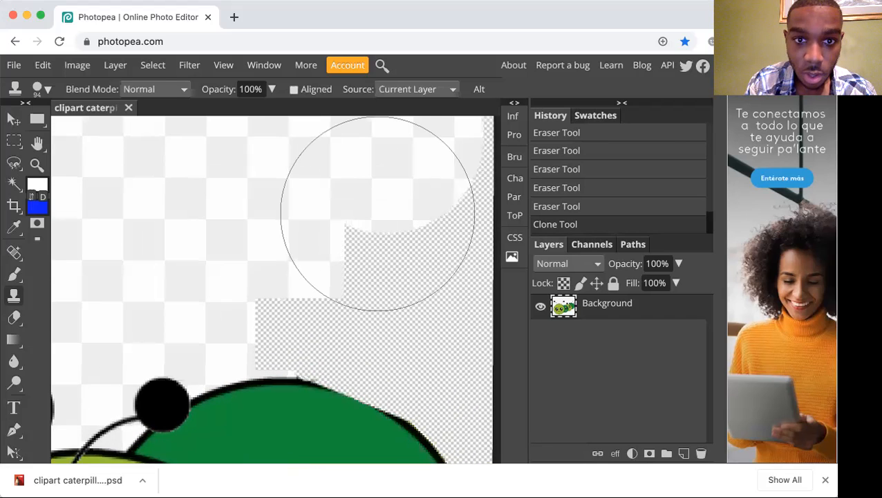
{"action": "scroll", "coordinate": [378, 213], "scroll_direction": "up", "scroll_amount": 2}
{"action": "left_click", "coordinate": [365, 214], "text": "alt"}
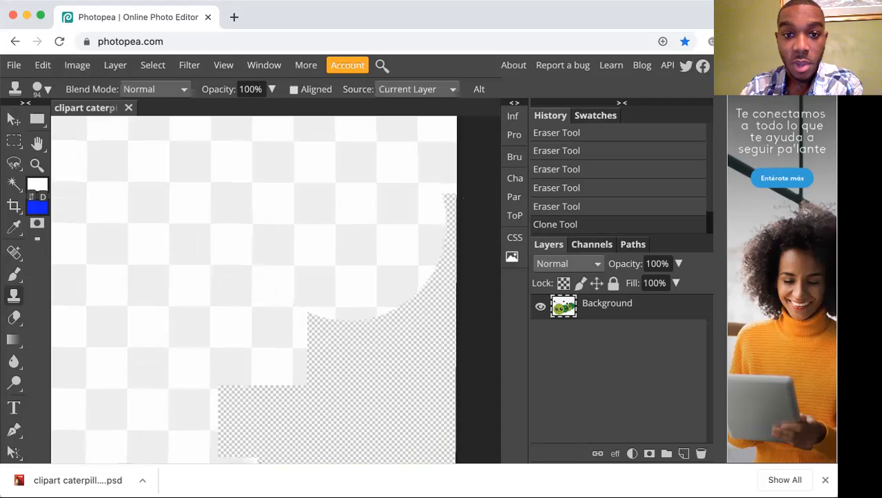
{"action": "mouse_move", "coordinate": [363, 218]}
{"action": "left_mouse_down"}
{"action": "mouse_move", "coordinate": [355, 343]}
{"action": "mouse_move", "coordinate": [343, 383]}
{"action": "left_mouse_up"}
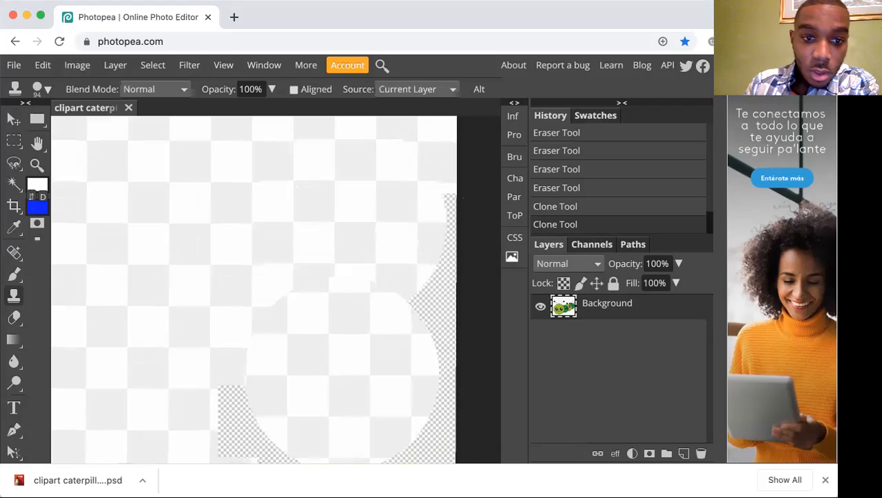
{"action": "scroll", "coordinate": [343, 373], "scroll_direction": "down", "scroll_amount": 2}
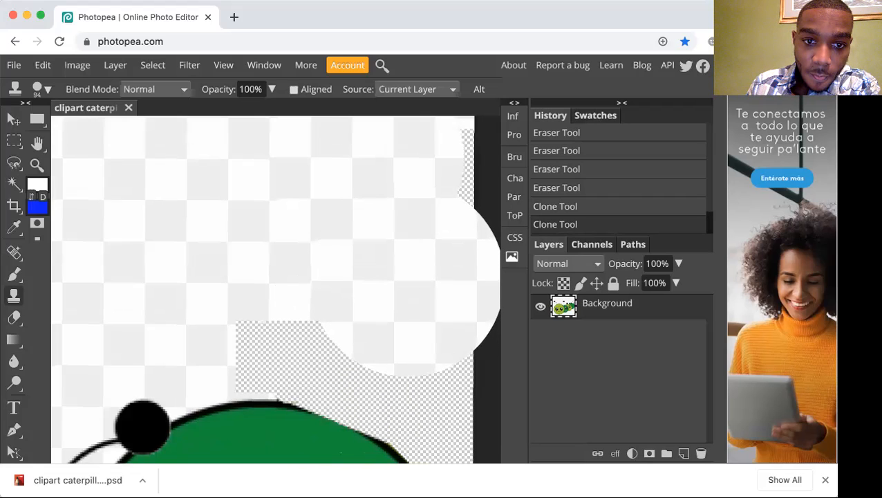
{"action": "left_click", "coordinate": [405, 276]}
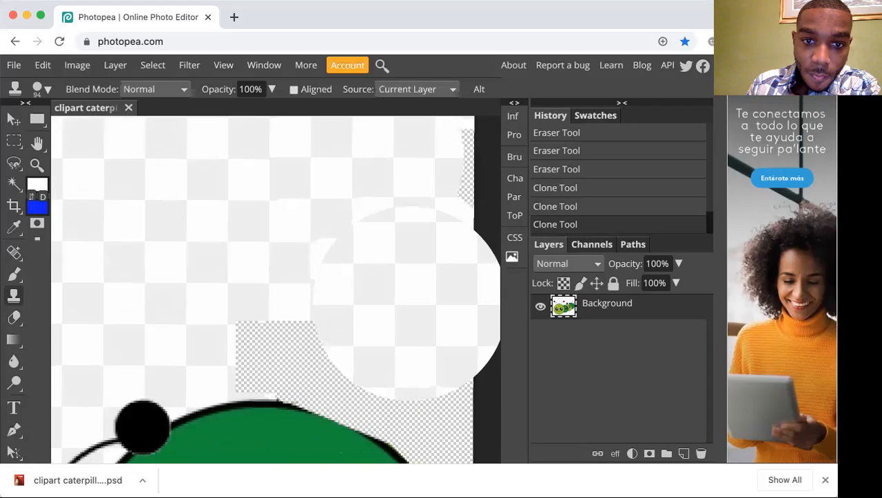
{"action": "scroll", "coordinate": [406, 291], "scroll_direction": "down", "scroll_amount": 3}
{"action": "scroll", "coordinate": [406, 291], "scroll_direction": "right", "scroll_amount": 1}
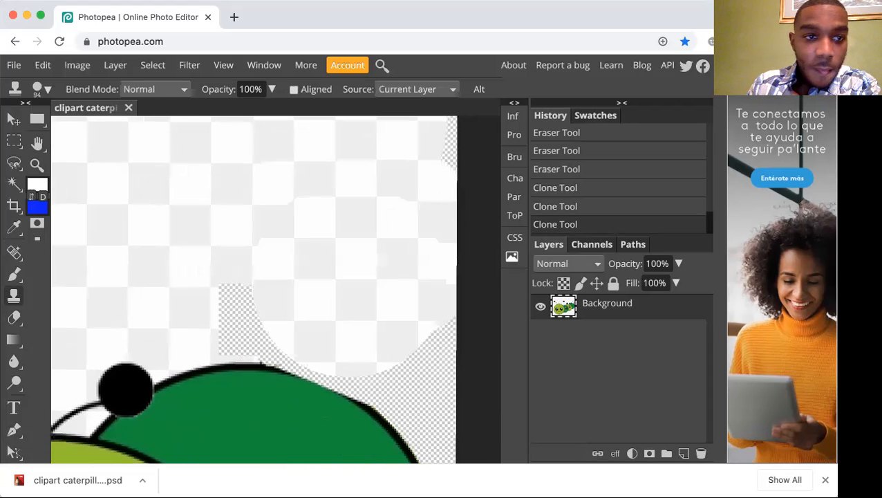
Reduce the Clone Stamp to 25 px and clone checkered background into the erased gap just above the dark green segment's upper outline.
{"action": "left_click", "coordinate": [42, 89]}
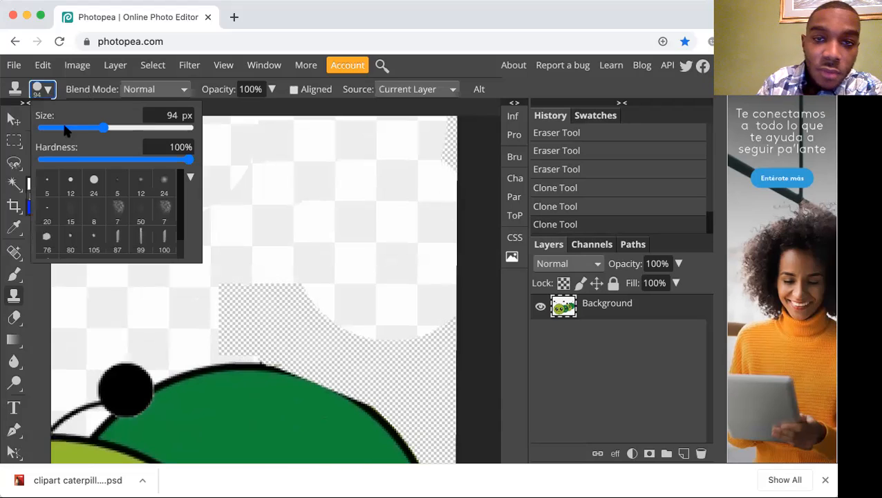
{"action": "mouse_move", "coordinate": [102, 128]}
{"action": "left_mouse_down"}
{"action": "mouse_move", "coordinate": [40, 129]}
{"action": "mouse_move", "coordinate": [70, 130]}
{"action": "left_mouse_up"}
{"action": "left_click", "coordinate": [64, 128]}
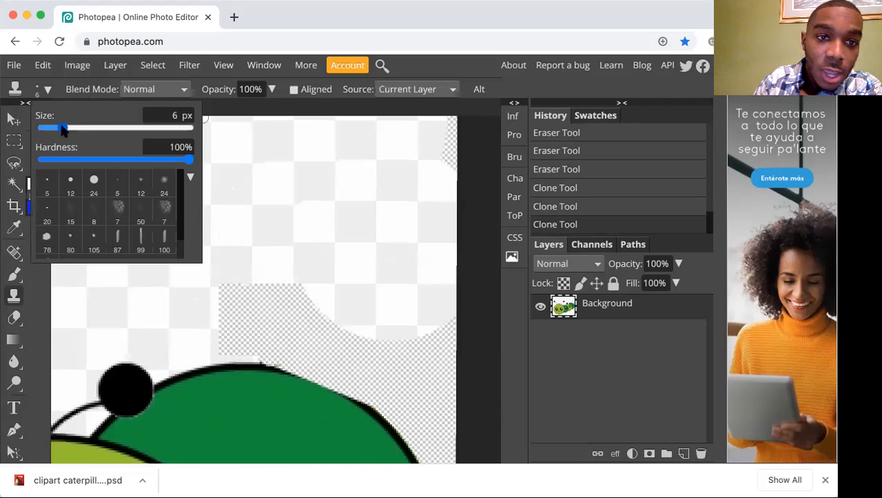
{"action": "left_click", "coordinate": [160, 117]}
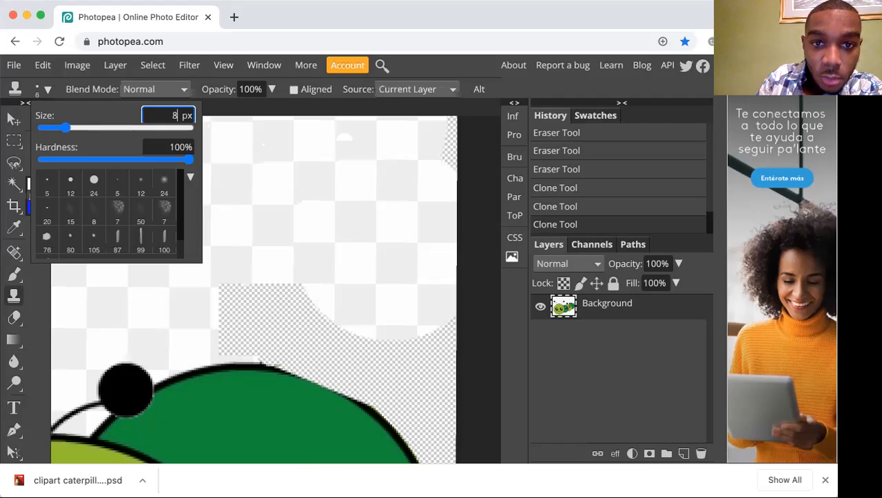
{"action": "left_click_drag", "start_coordinate": [89, 128], "coordinate": [79, 128]}
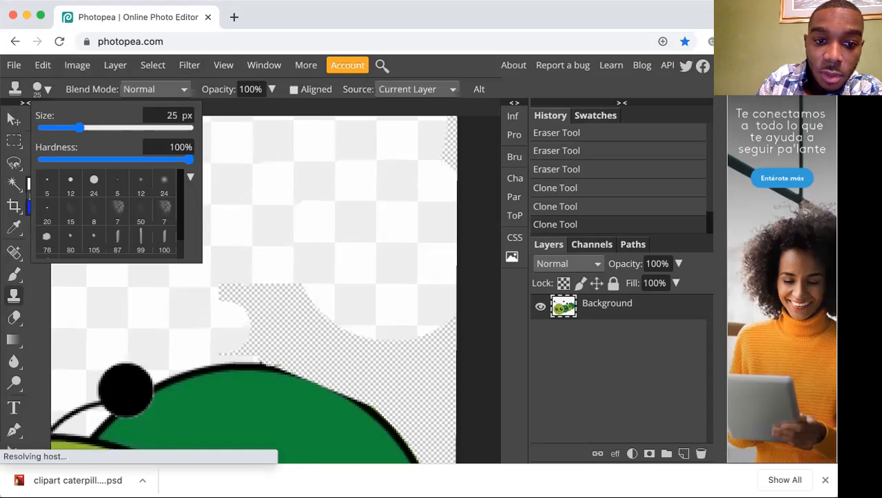
{"action": "key", "text": "super+plus"}
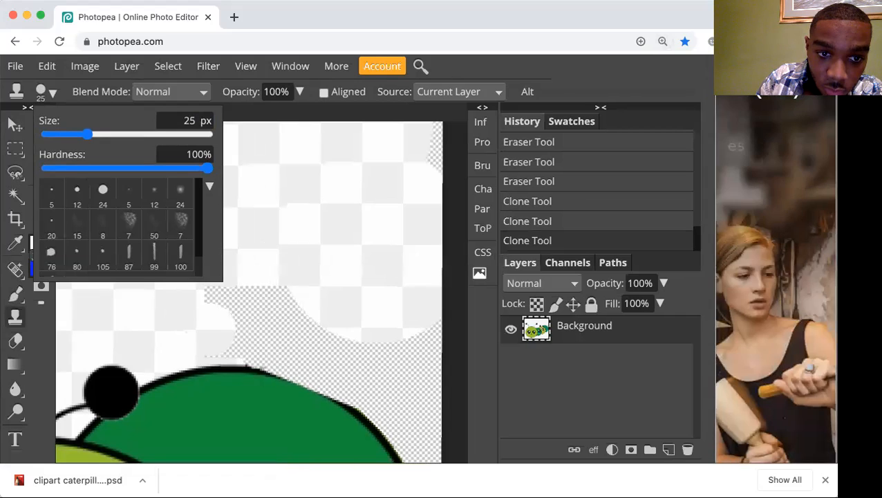
{"action": "left_click", "coordinate": [243, 112]}
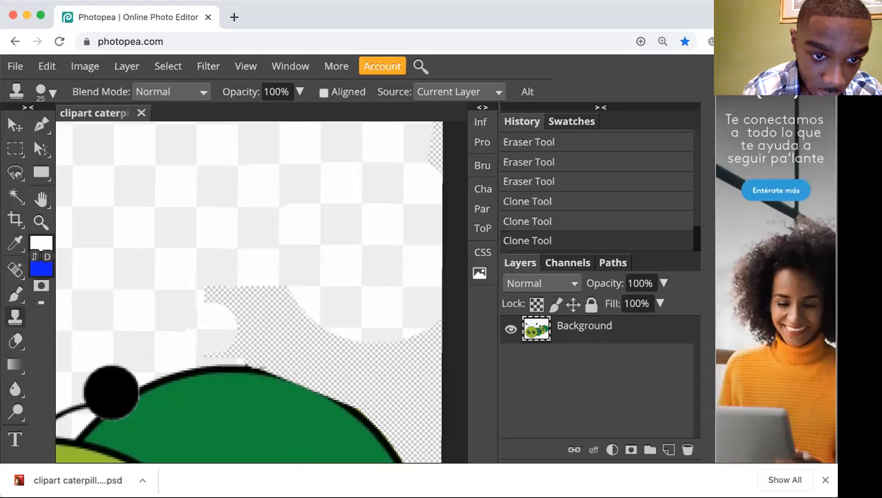
{"action": "left_click", "coordinate": [213, 324]}
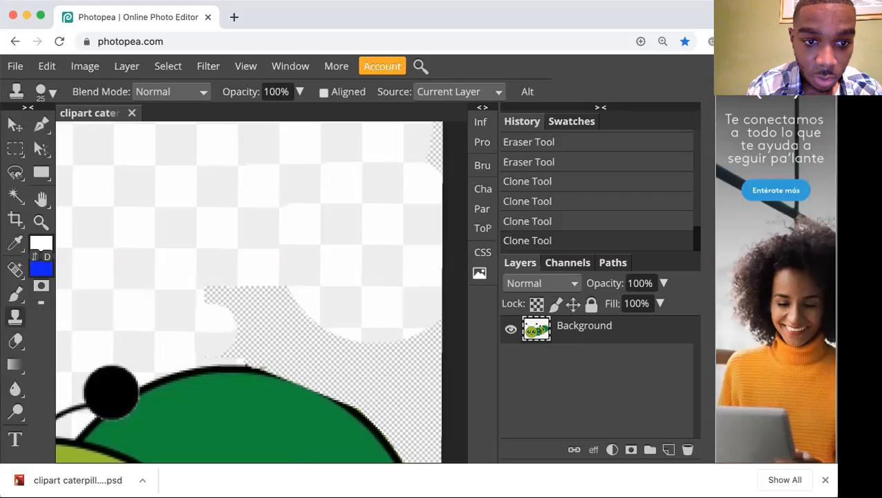
{"action": "left_click", "coordinate": [209, 330]}
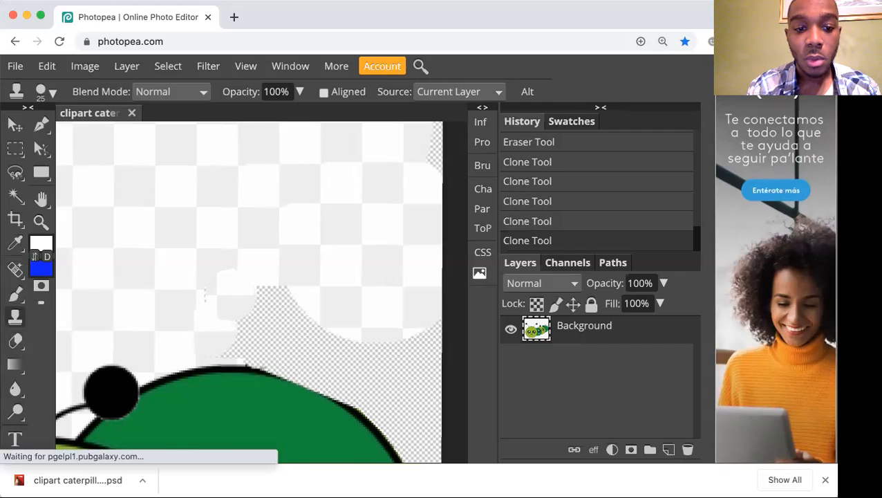
{"action": "left_click", "coordinate": [252, 285]}
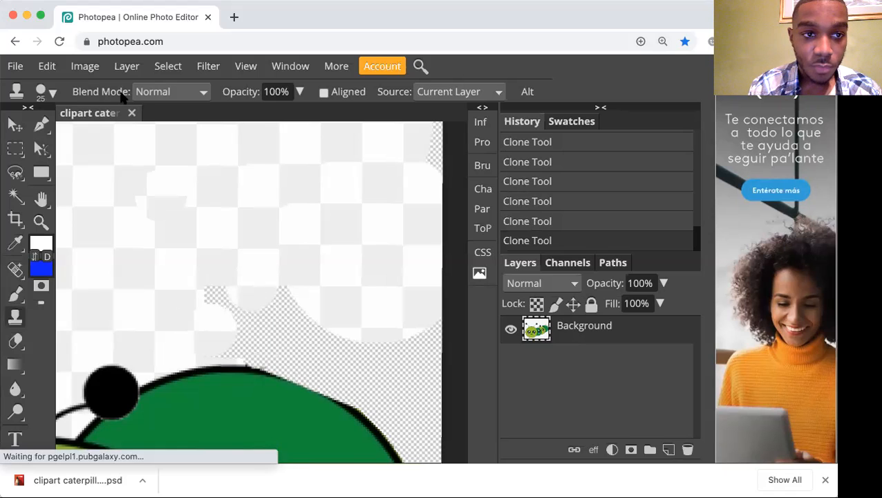
{"action": "left_click", "coordinate": [52, 91]}
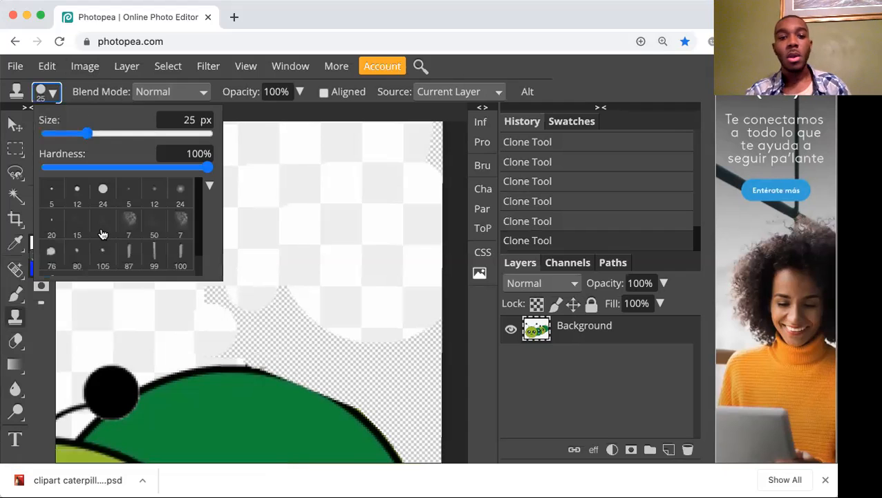
{"action": "left_click", "coordinate": [287, 109]}
Try to patch a roughly rectangular area of background above the dark green segment with the Patch Tool set to Source, and deselect it.
{"action": "scroll", "coordinate": [261, 179], "scroll_direction": "down", "scroll_amount": 3}
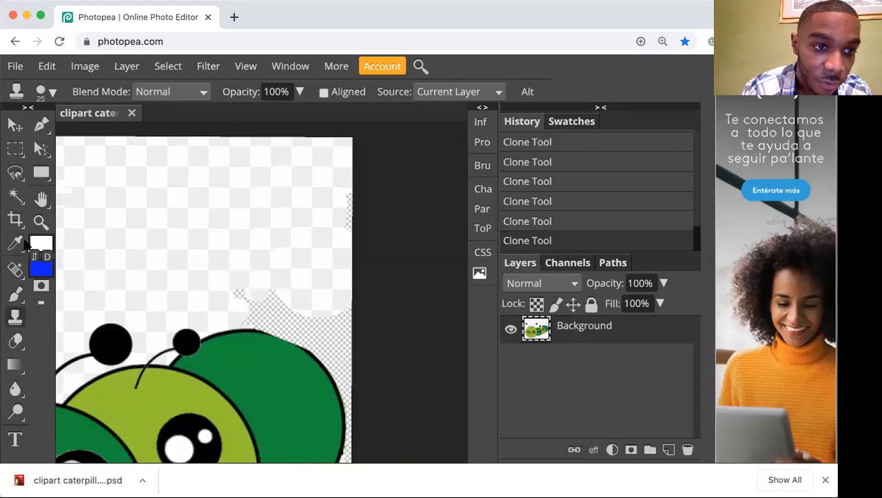
{"action": "right_click", "coordinate": [15, 269]}
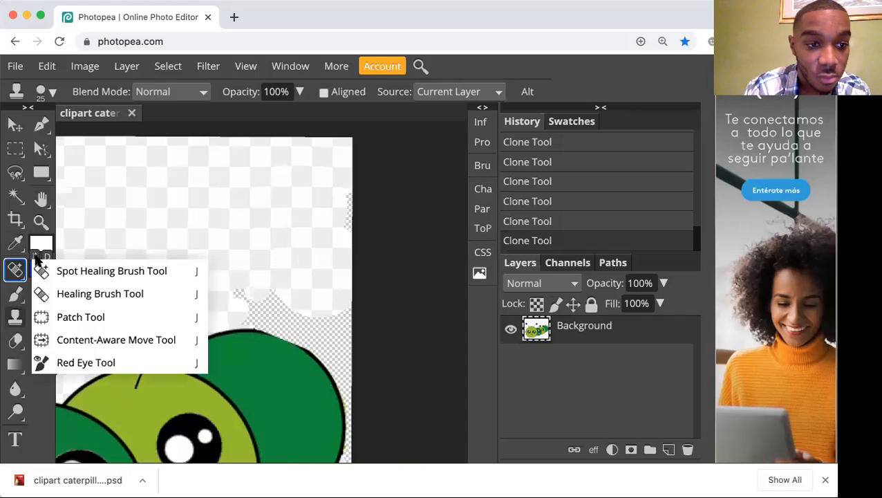
{"action": "left_click", "coordinate": [76, 309]}
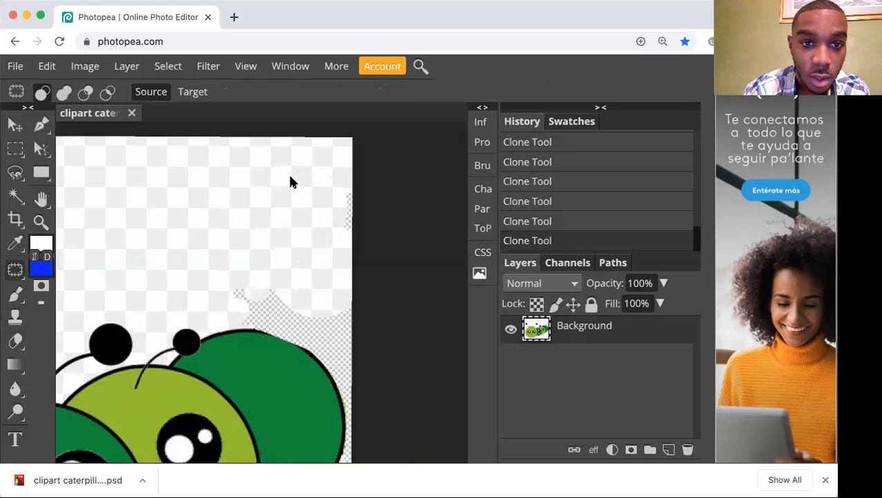
{"action": "left_click_drag", "start_coordinate": [291, 236], "coordinate": [292, 235]}
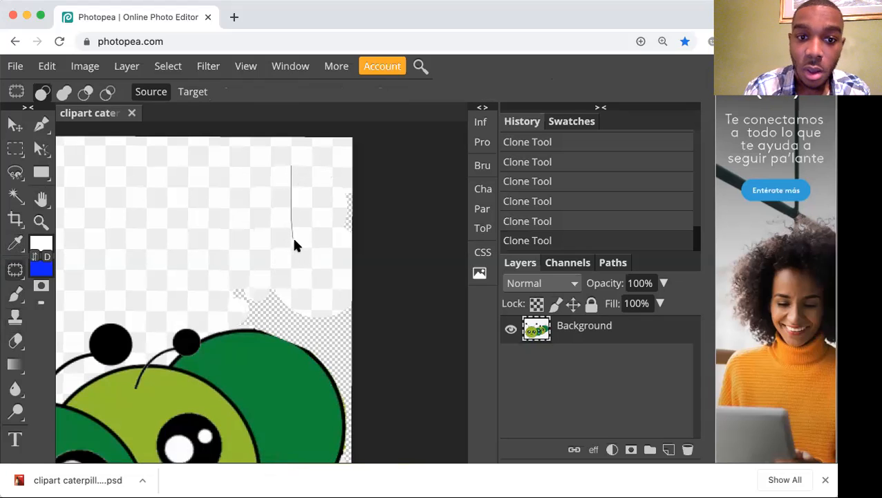
{"action": "mouse_move", "coordinate": [329, 184]}
{"action": "left_mouse_down"}
{"action": "mouse_move", "coordinate": [329, 164]}
{"action": "mouse_move", "coordinate": [315, 180]}
{"action": "mouse_move", "coordinate": [315, 293]}
{"action": "mouse_move", "coordinate": [314, 188]}
{"action": "left_mouse_up"}
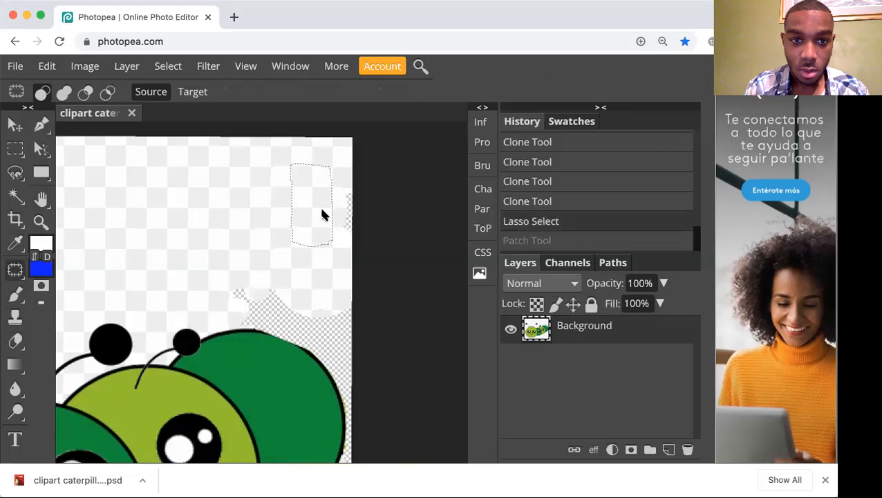
{"action": "left_click_drag", "start_coordinate": [322, 236], "coordinate": [320, 300]}
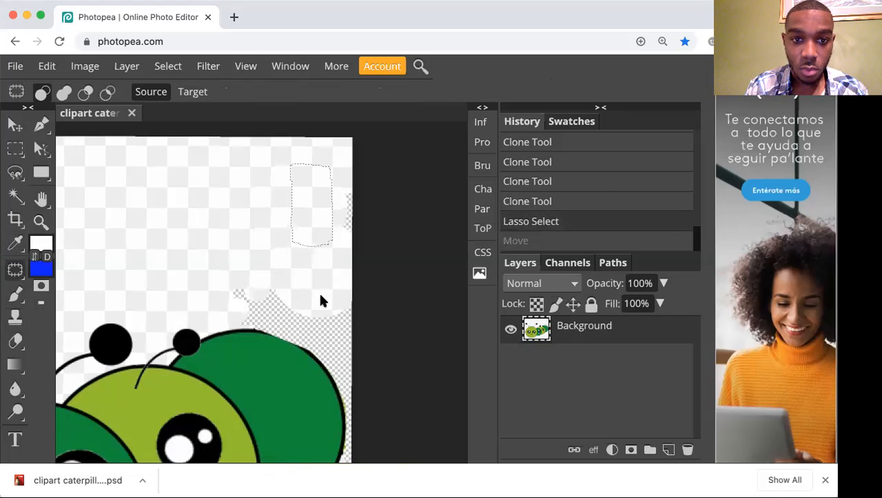
{"action": "left_click_drag", "start_coordinate": [319, 228], "coordinate": [321, 300]}
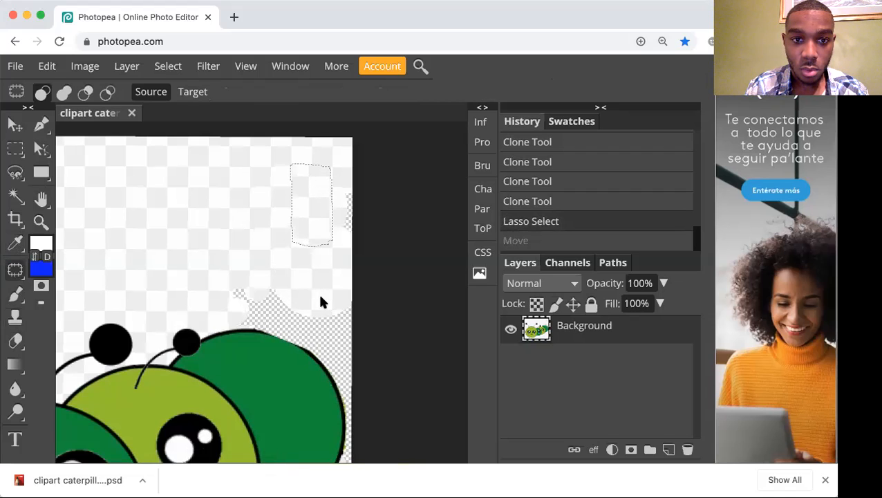
{"action": "left_click", "coordinate": [135, 183]}
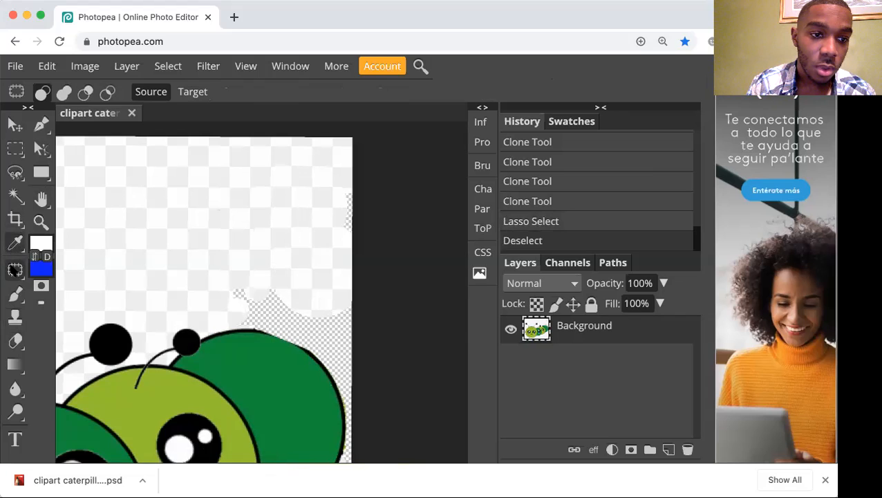
Try to move a square of background down into the erased area with the Content-Aware Move Tool, then undo it and clear the selection.
{"action": "right_click", "coordinate": [15, 270]}
{"action": "left_click", "coordinate": [78, 341]}
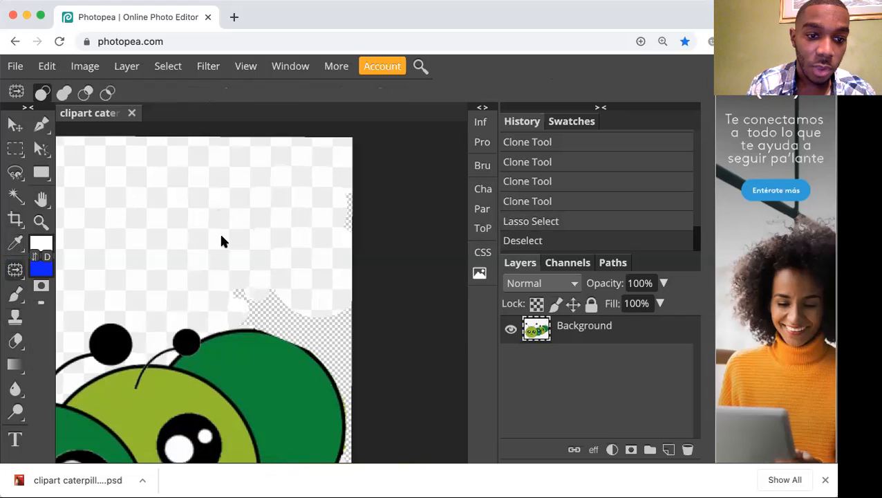
{"action": "mouse_move", "coordinate": [328, 184]}
{"action": "left_mouse_down"}
{"action": "mouse_move", "coordinate": [269, 184]}
{"action": "mouse_move", "coordinate": [269, 209]}
{"action": "left_mouse_up"}
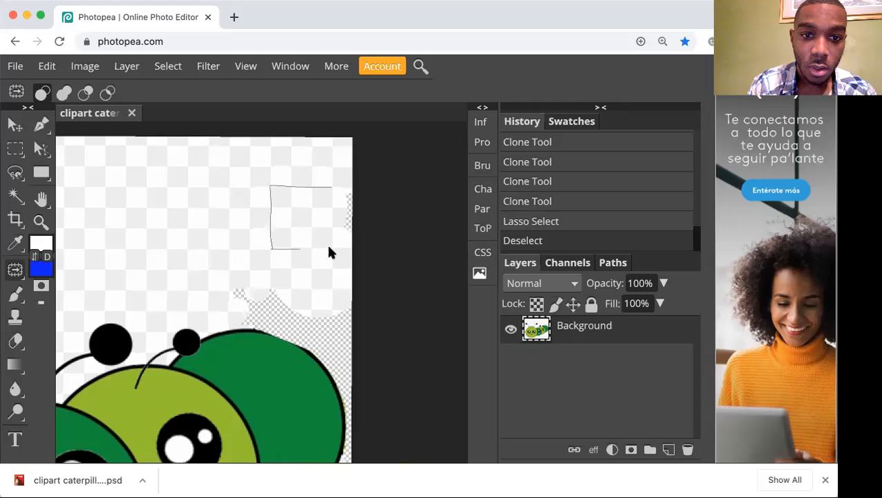
{"action": "left_click_drag", "start_coordinate": [330, 214], "coordinate": [326, 187]}
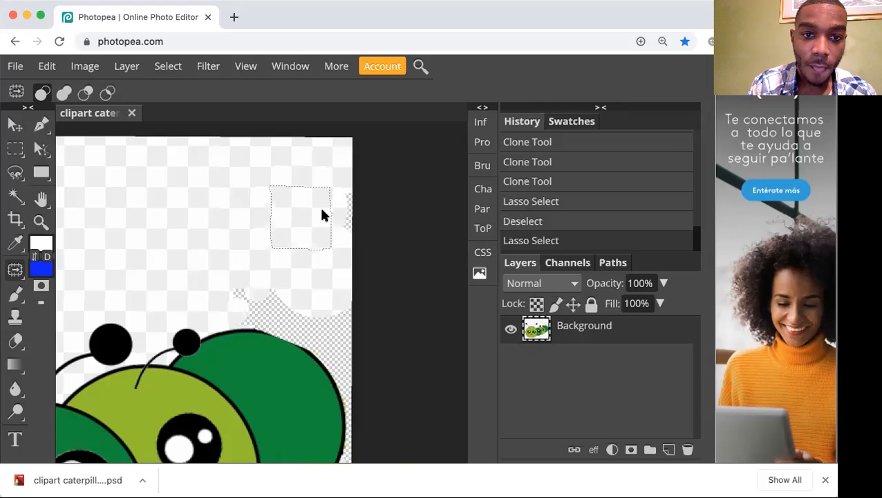
{"action": "mouse_move", "coordinate": [322, 217]}
{"action": "left_mouse_down"}
{"action": "mouse_move", "coordinate": [314, 282]}
{"action": "mouse_move", "coordinate": [322, 325]}
{"action": "mouse_move", "coordinate": [321, 293]}
{"action": "left_mouse_up"}
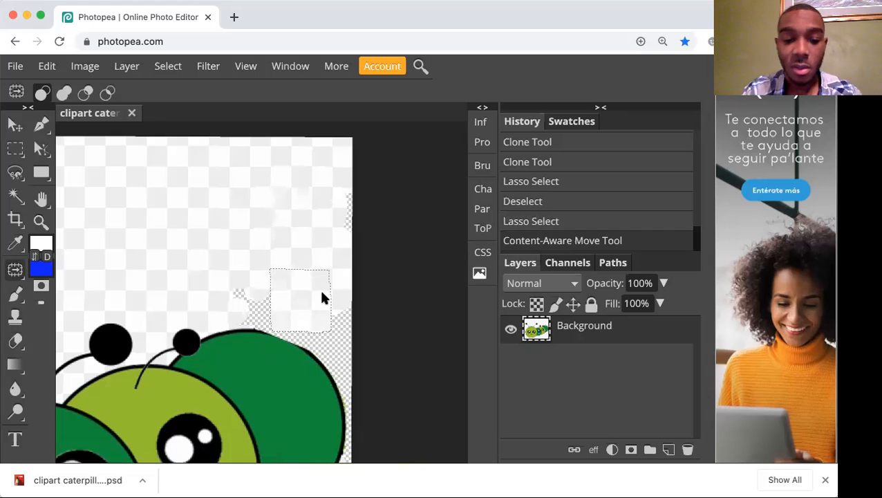
{"action": "key", "text": "super+z"}
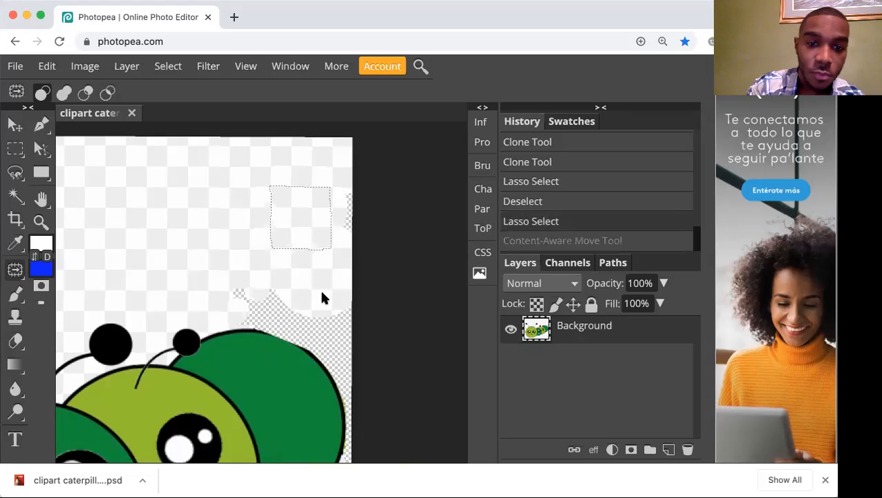
{"action": "key", "text": "super+d"}
Save the edited caterpillar image as a PSD file.
{"action": "key", "text": "super+s"}
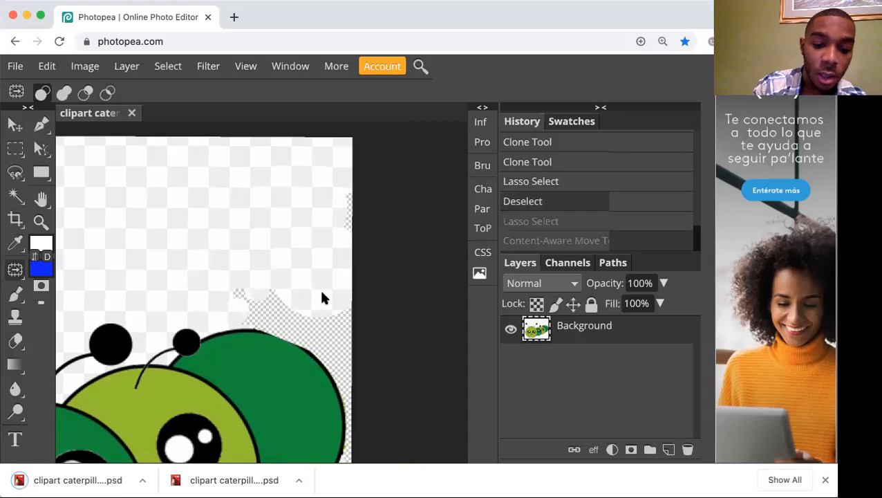
{"action": "key", "text": "super+minus"}
{"action": "key", "text": "super+minus"}
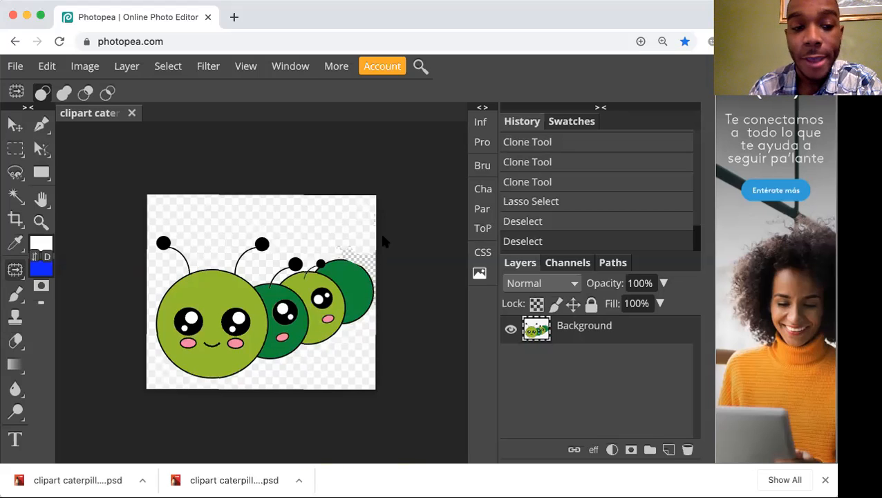
Return to the Photopea browser window and save the caterpillar document once more as a PSD.
{"action": "key", "text": "super+Tab"}
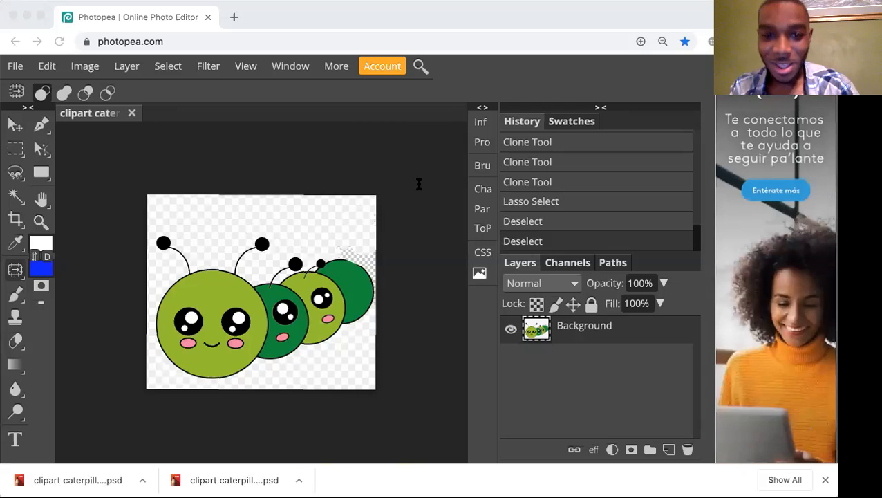
{"action": "left_click", "coordinate": [338, 181]}
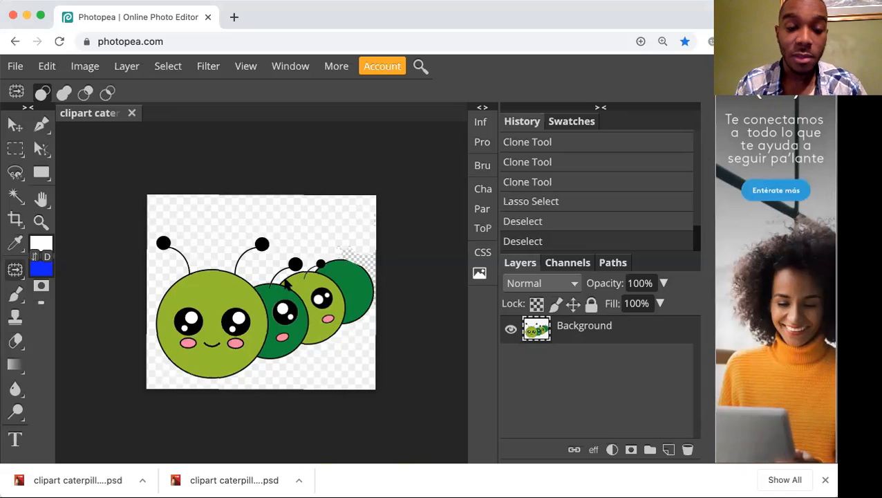
{"action": "key", "text": "super+s"}
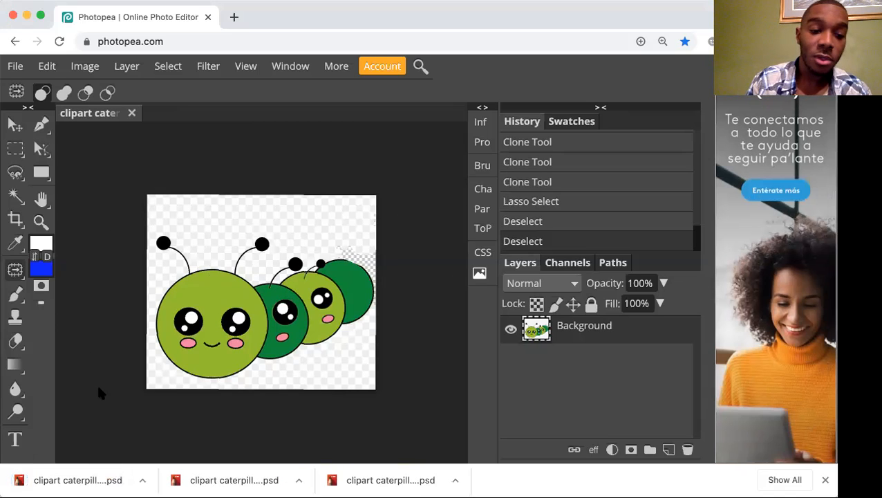
{"action": "left_click", "coordinate": [20, 65]}
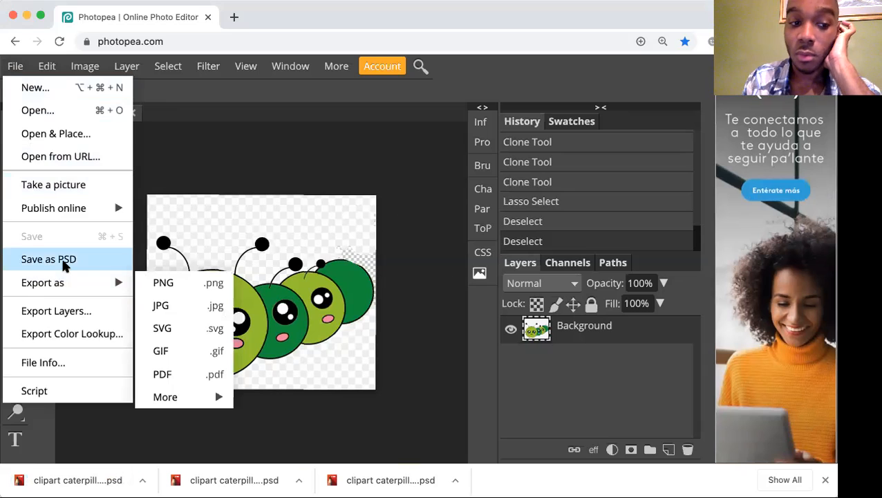
{"action": "left_click", "coordinate": [168, 304]}
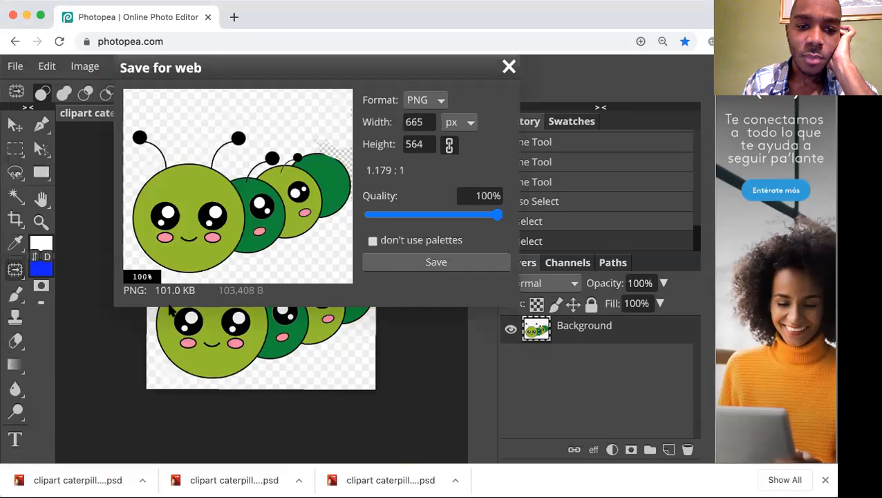
{"action": "left_click", "coordinate": [369, 264]}
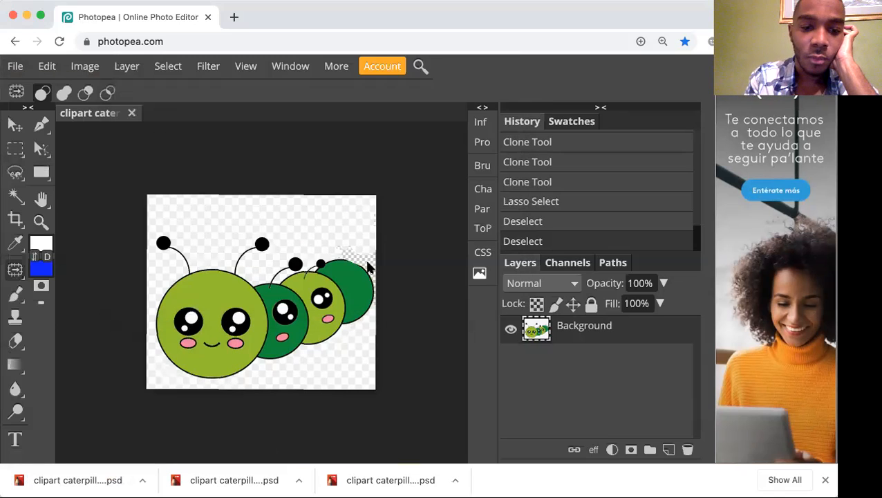
Export the caterpillar image as a JPG at 100% quality.
{"action": "left_click", "coordinate": [14, 66]}
{"action": "mouse_move", "coordinate": [69, 281]}
{"action": "left_click", "coordinate": [161, 305]}
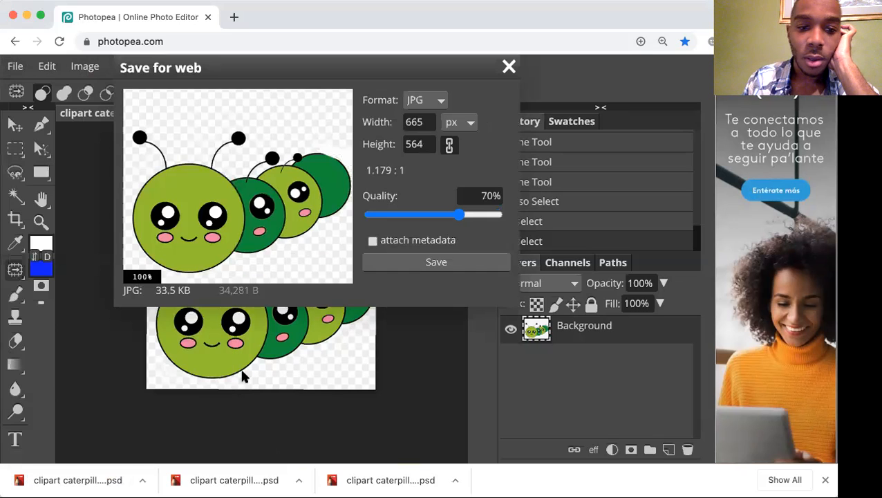
{"action": "left_click_drag", "start_coordinate": [460, 215], "coordinate": [505, 216]}
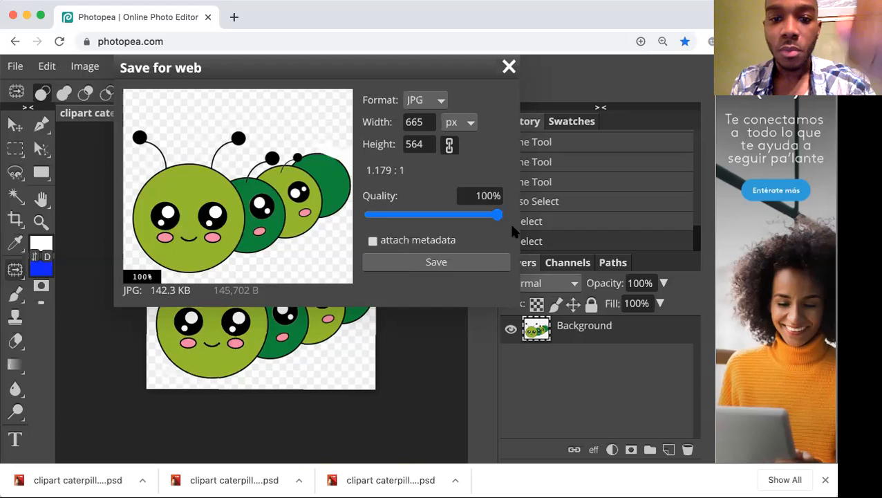
{"action": "left_click", "coordinate": [484, 257]}
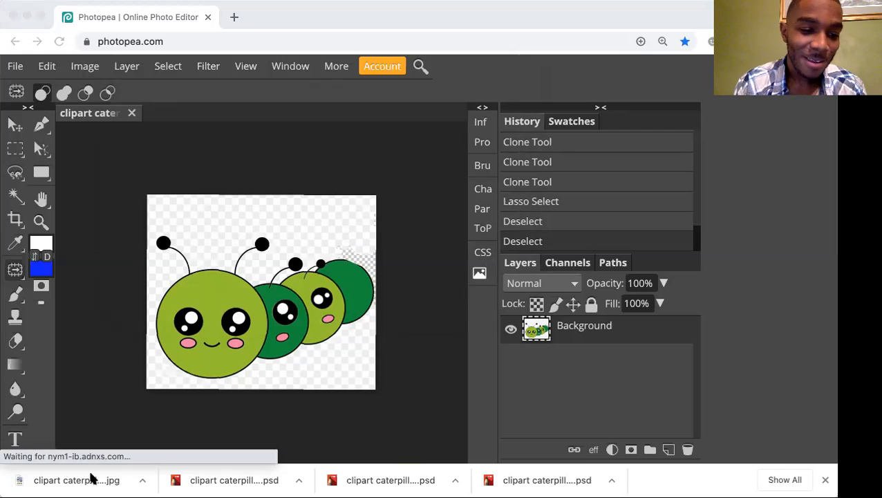
Open the file options of the downloaded caterpillar JPG, and return to the Photopea window.
{"action": "left_click", "coordinate": [143, 480]}
{"action": "left_click", "coordinate": [328, 343]}
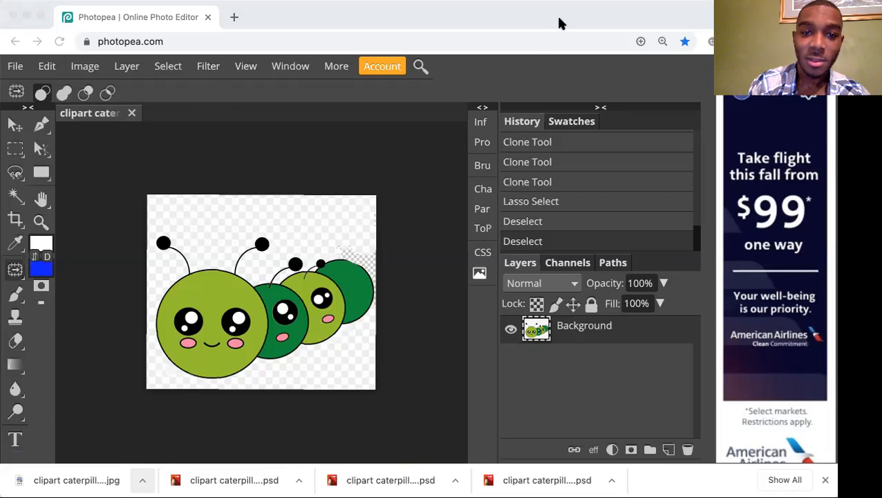
{"action": "left_click", "coordinate": [531, 23]}
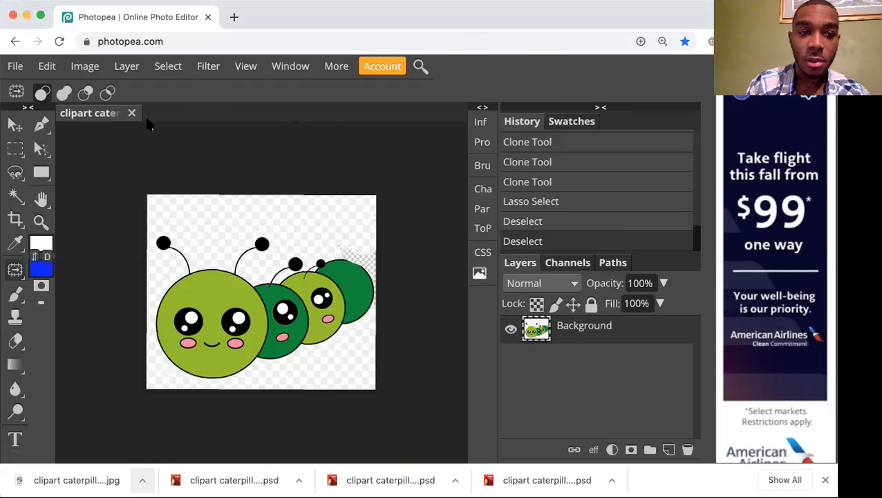